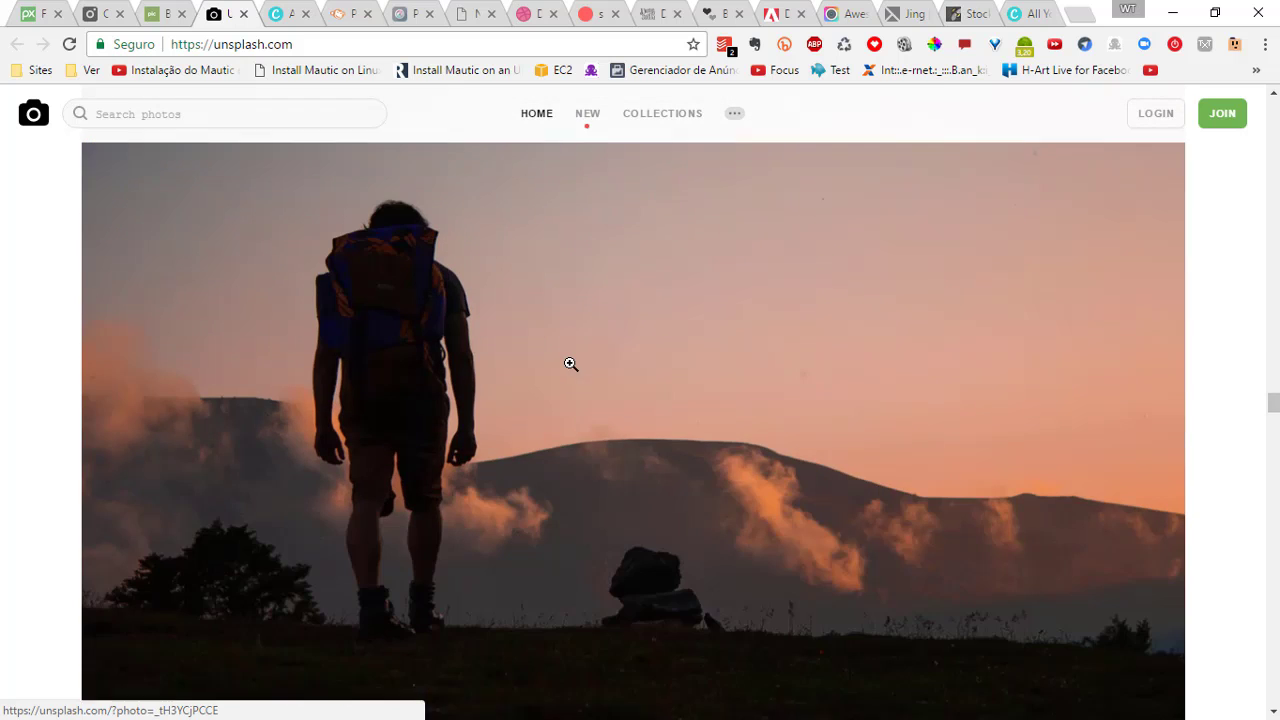
Examine the Unsplash sunset photo of the backpacker, looking at its full composition, empty sky area and download option
scroll(570, 363, up, 2)
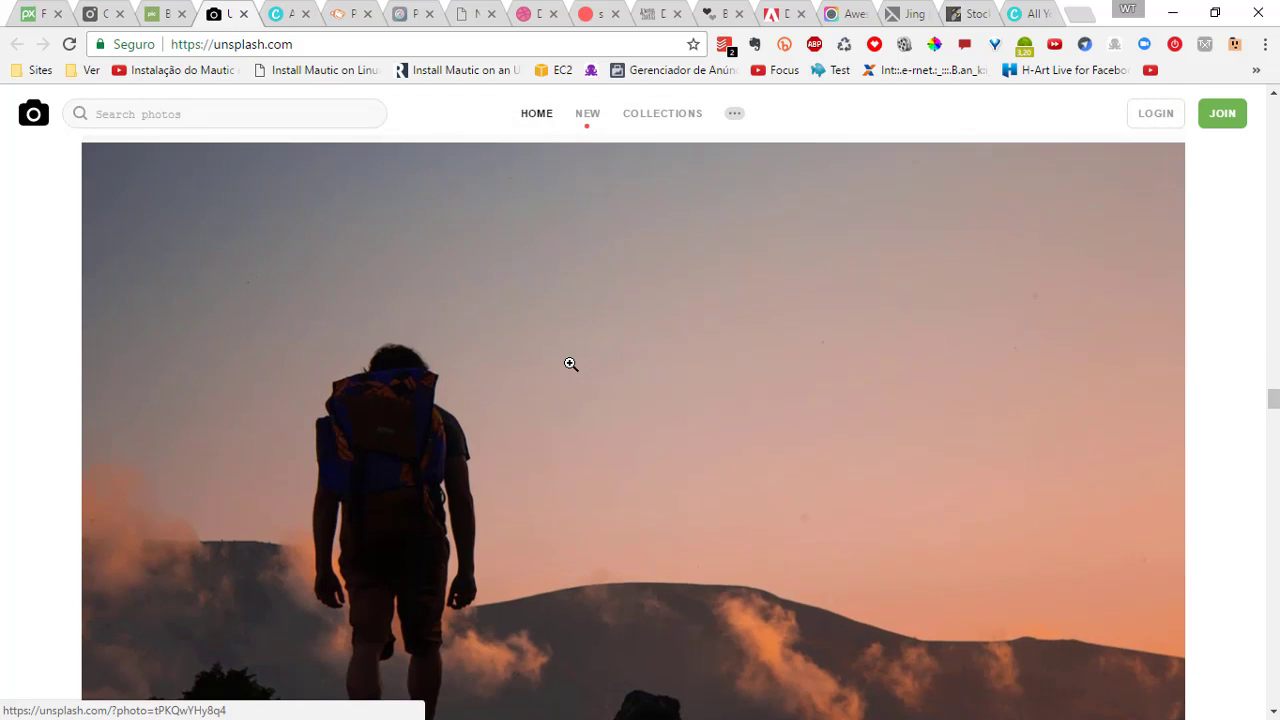
scroll(570, 363, down, 3)
scroll(569, 363, up, 1)
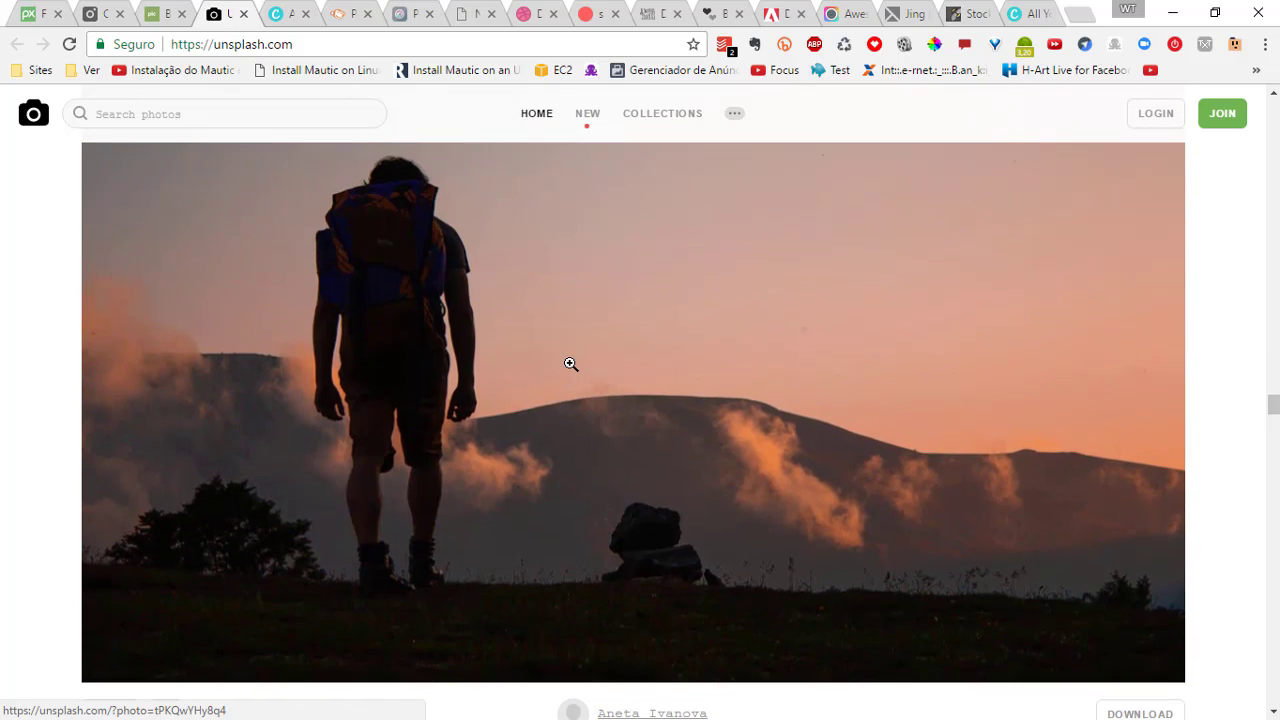
scroll(570, 364, up, 2)
scroll(570, 364, down, 2)
scroll(734, 366, up, 2)
scroll(735, 365, down, 1)
scroll(735, 365, down, 3)
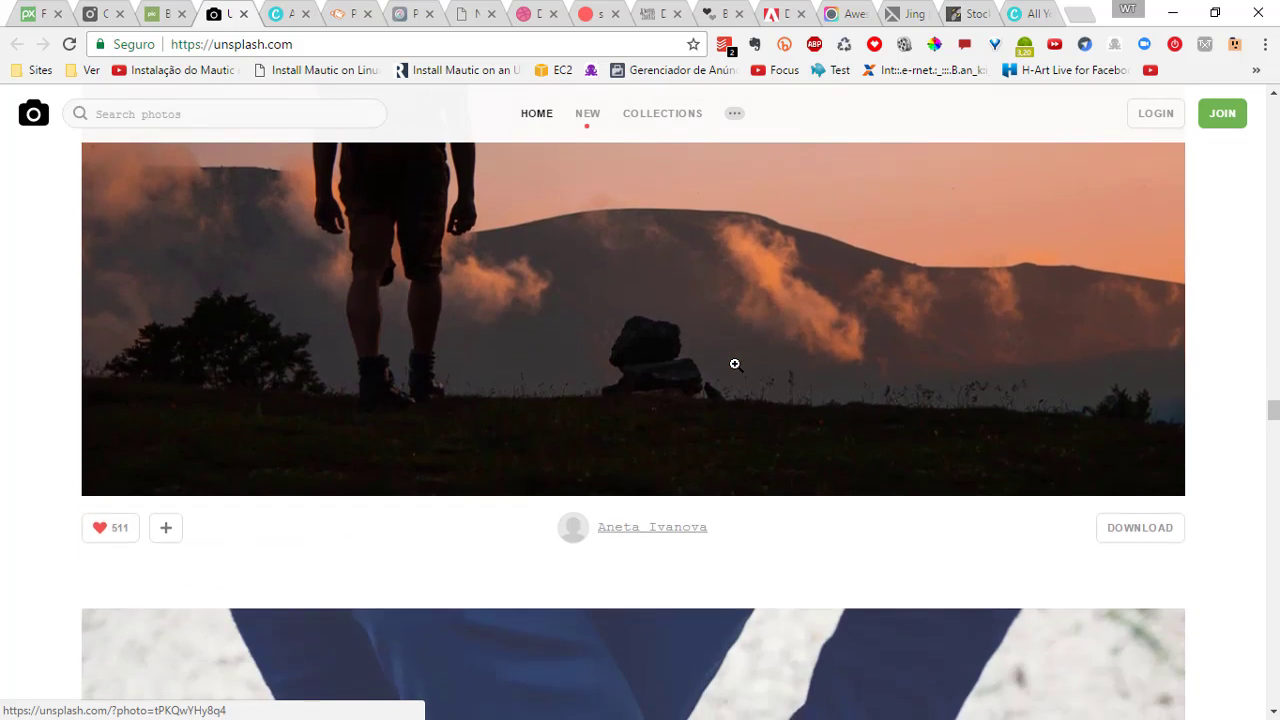
scroll(307, 240, up, 4)
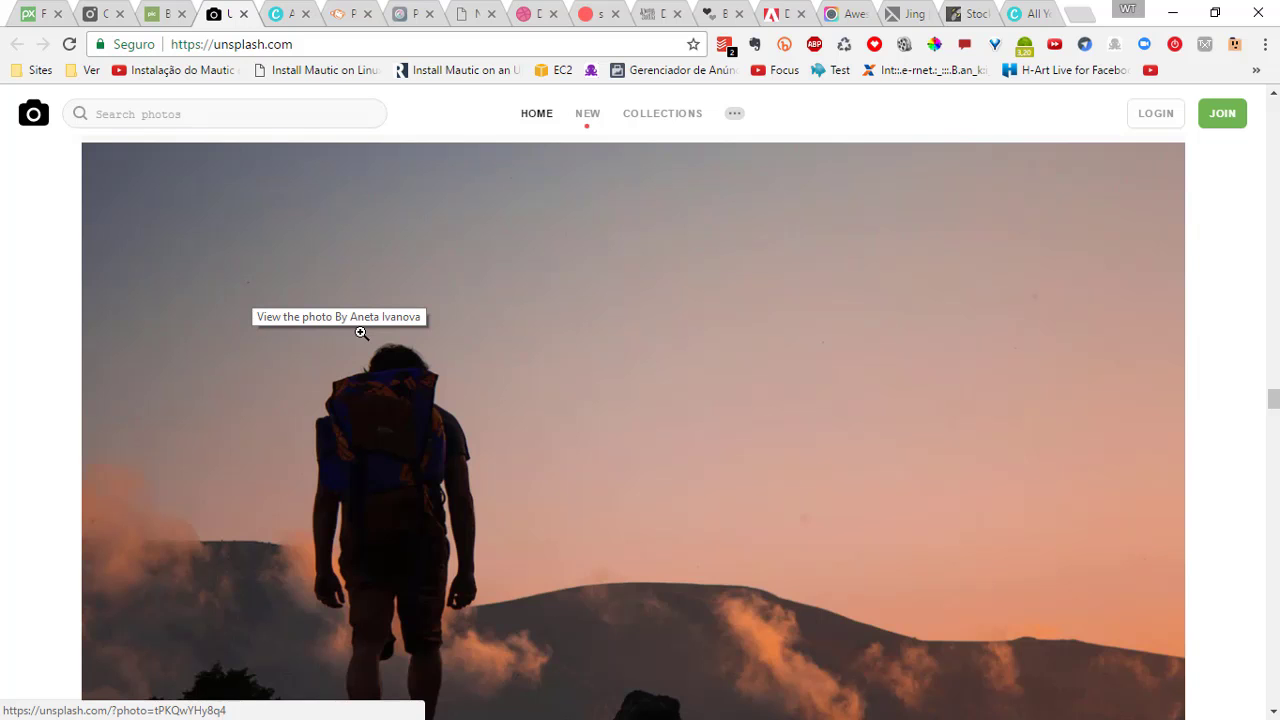
scroll(361, 332, down, 1)
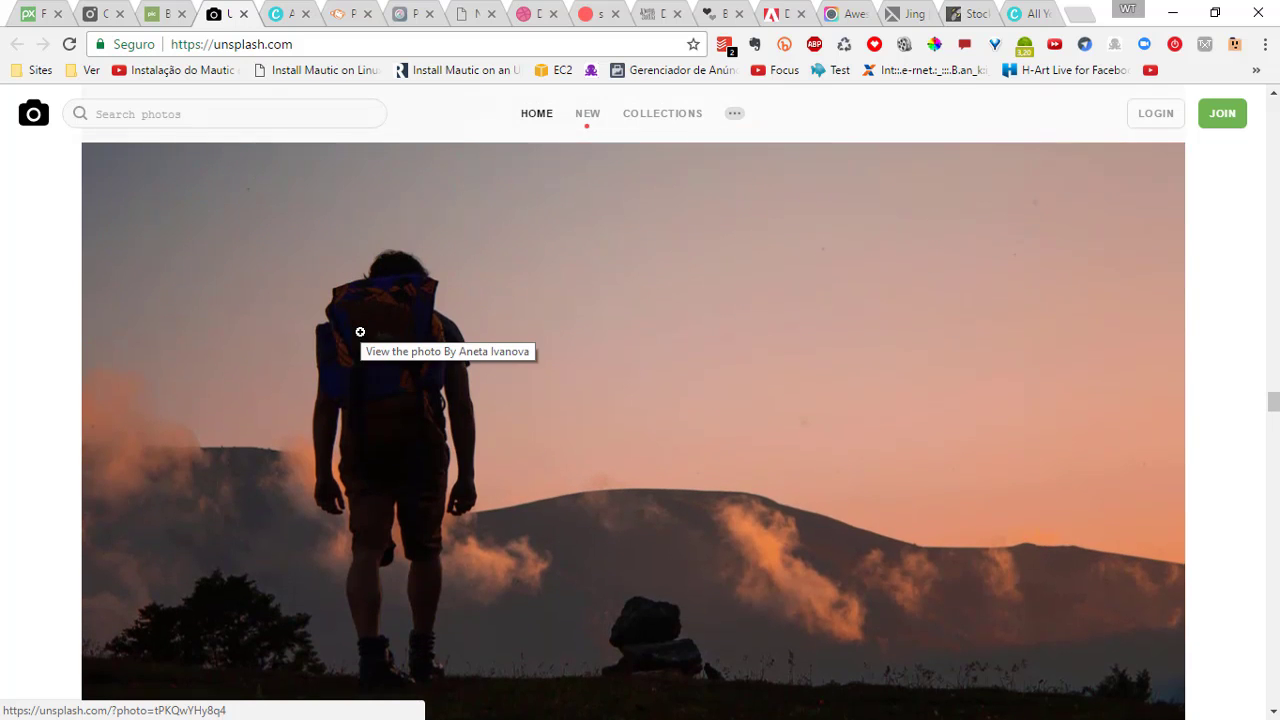
scroll(360, 332, up, 1)
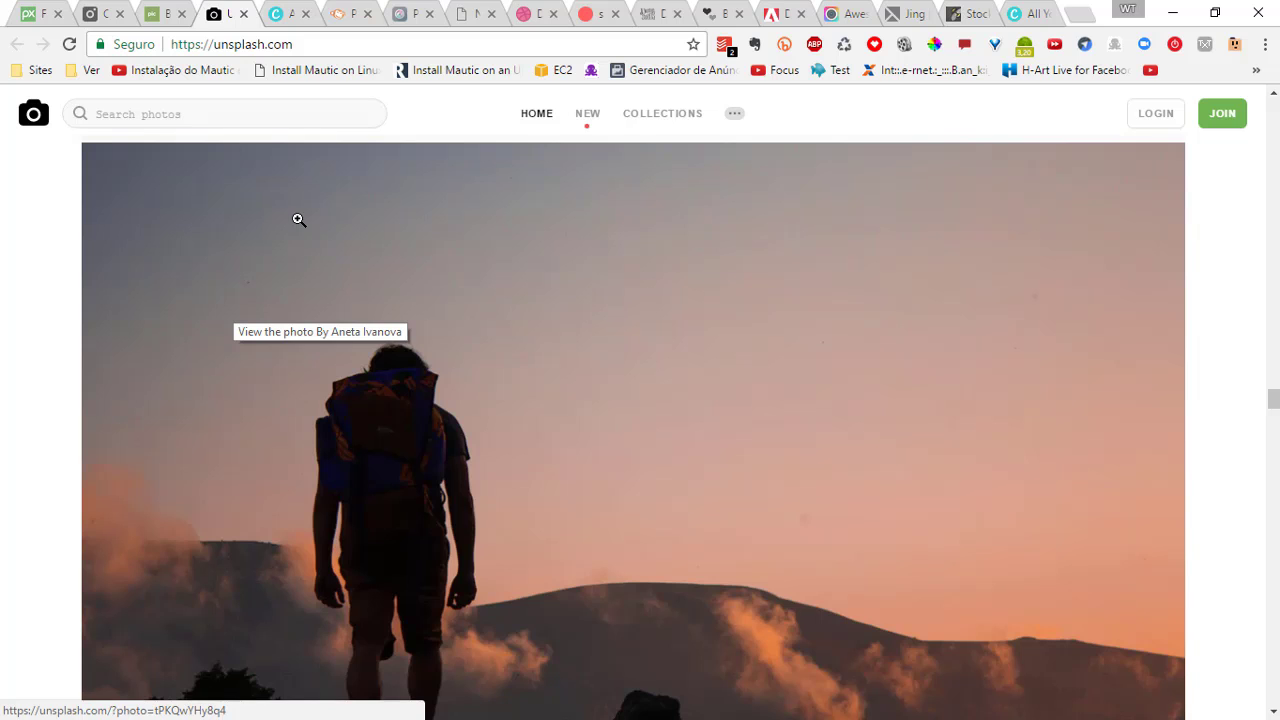
Switch to Canva and look through the existing designs in the account
click(298, 16)
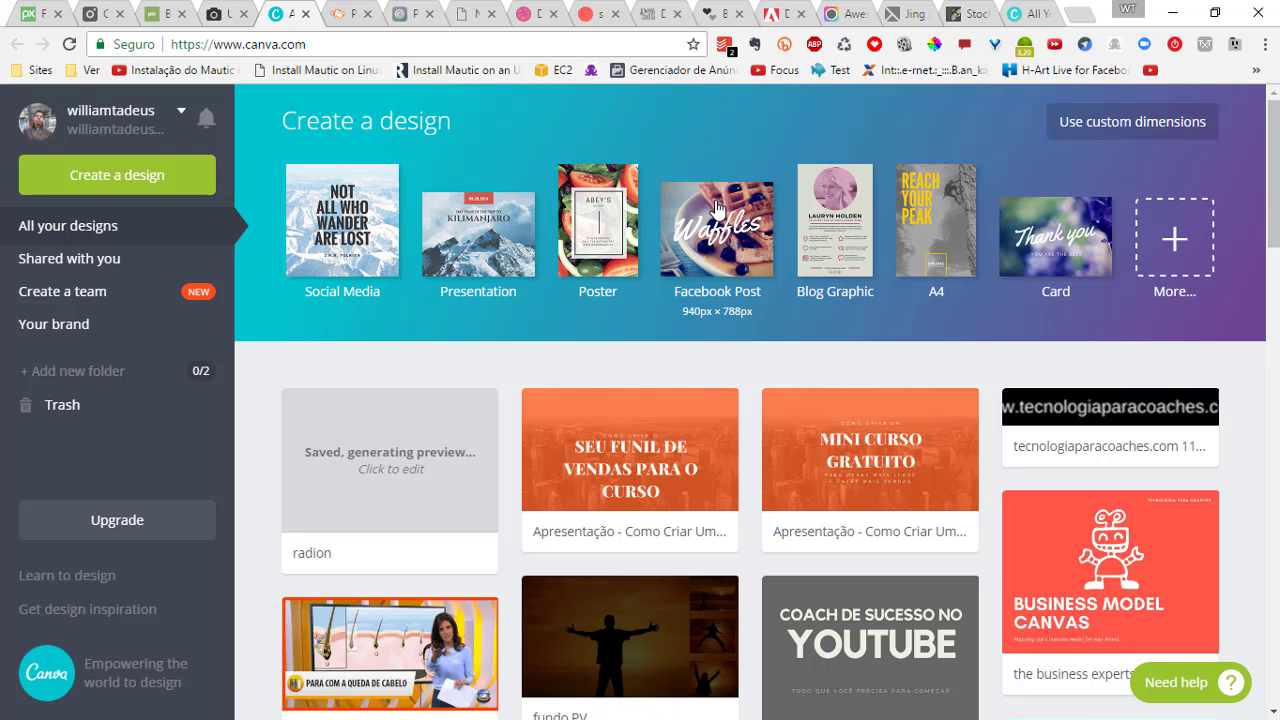
scroll(845, 262, down, 3)
scroll(850, 280, down, 10)
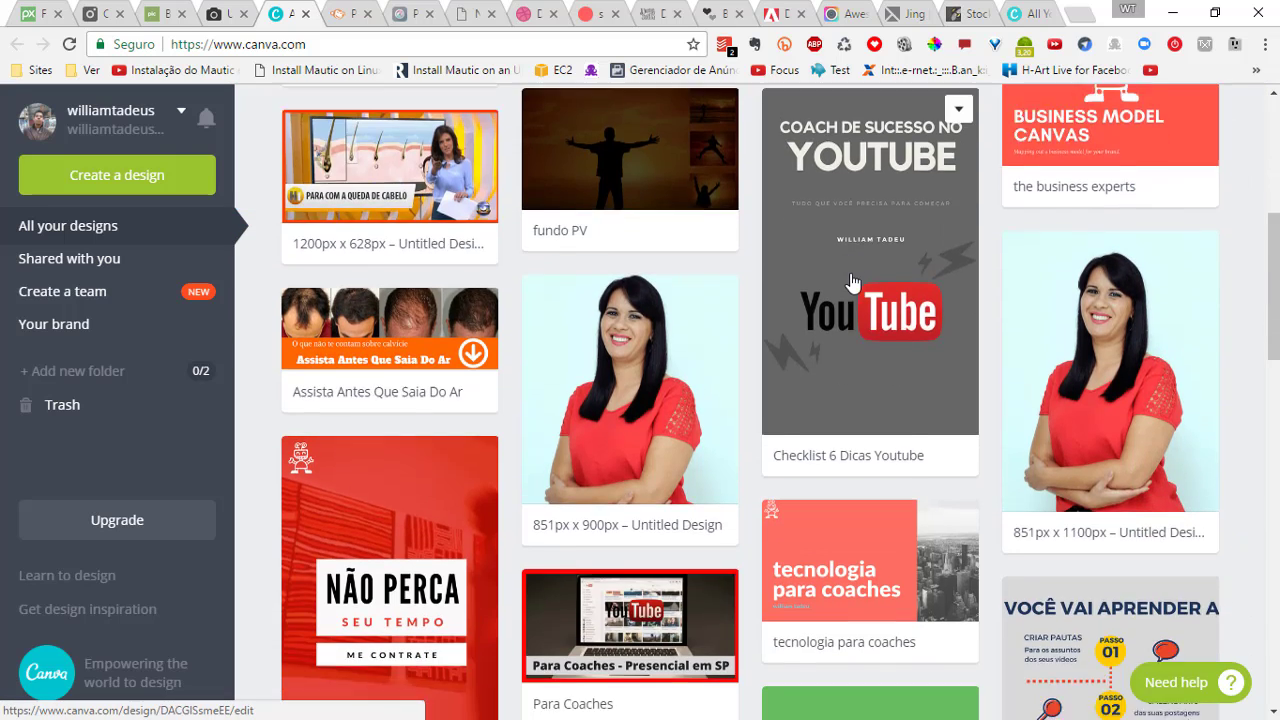
scroll(851, 281, down, 10)
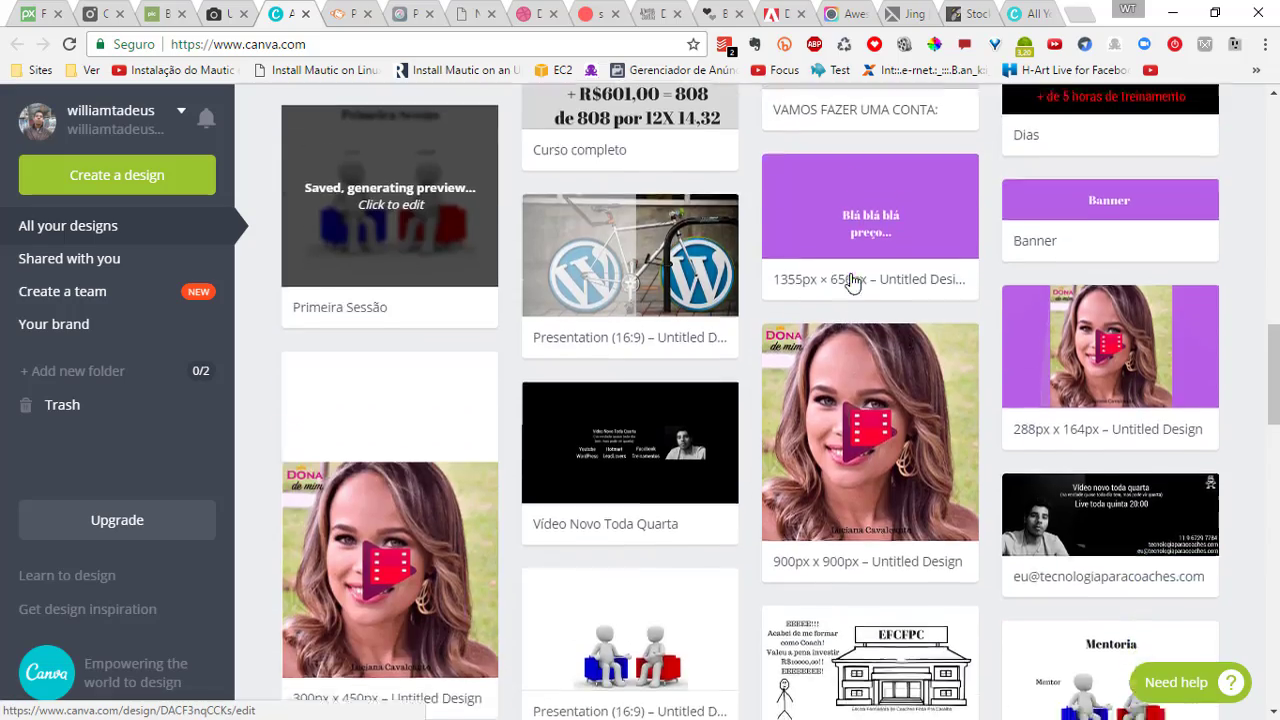
scroll(851, 281, down, 10)
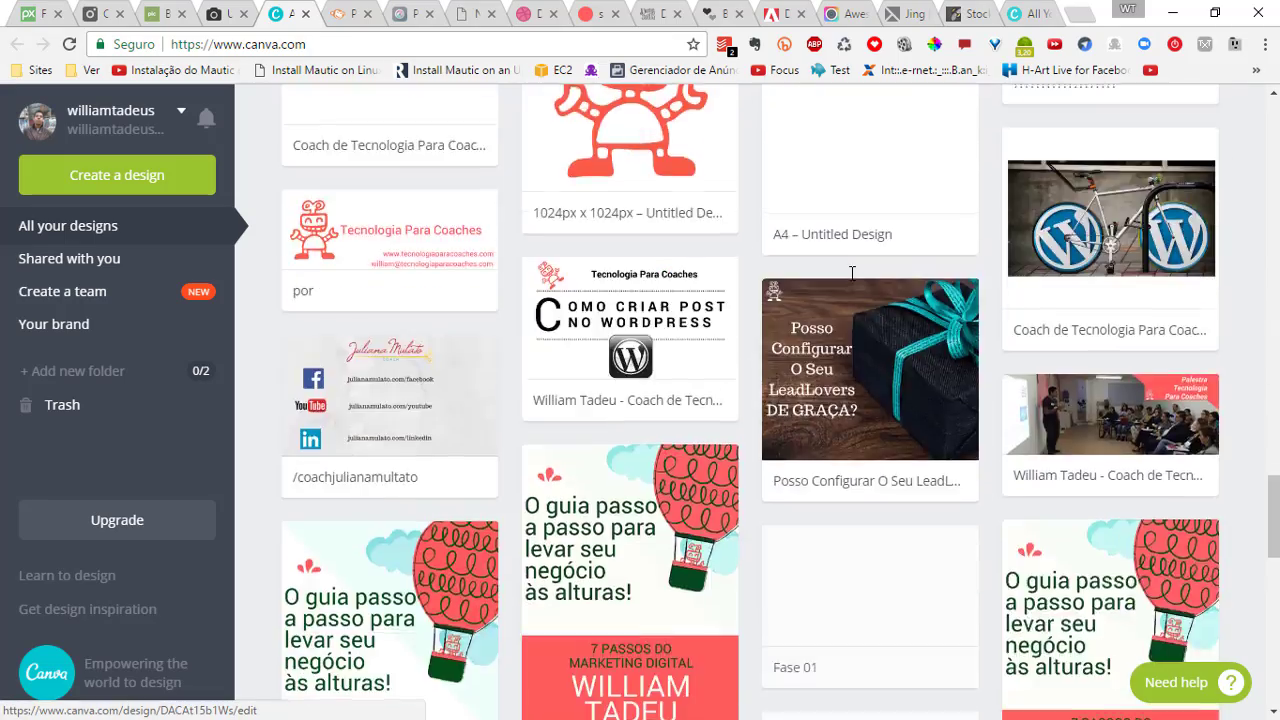
scroll(852, 283, up, 10)
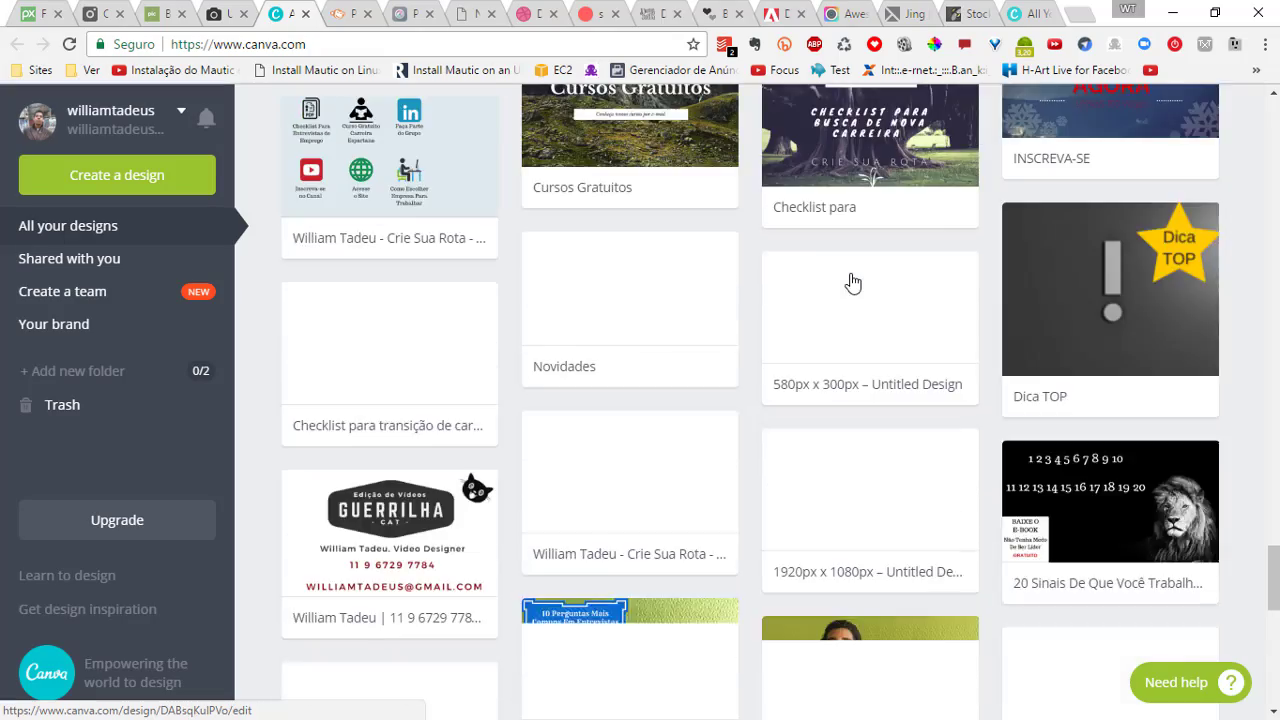
scroll(852, 283, up, 10)
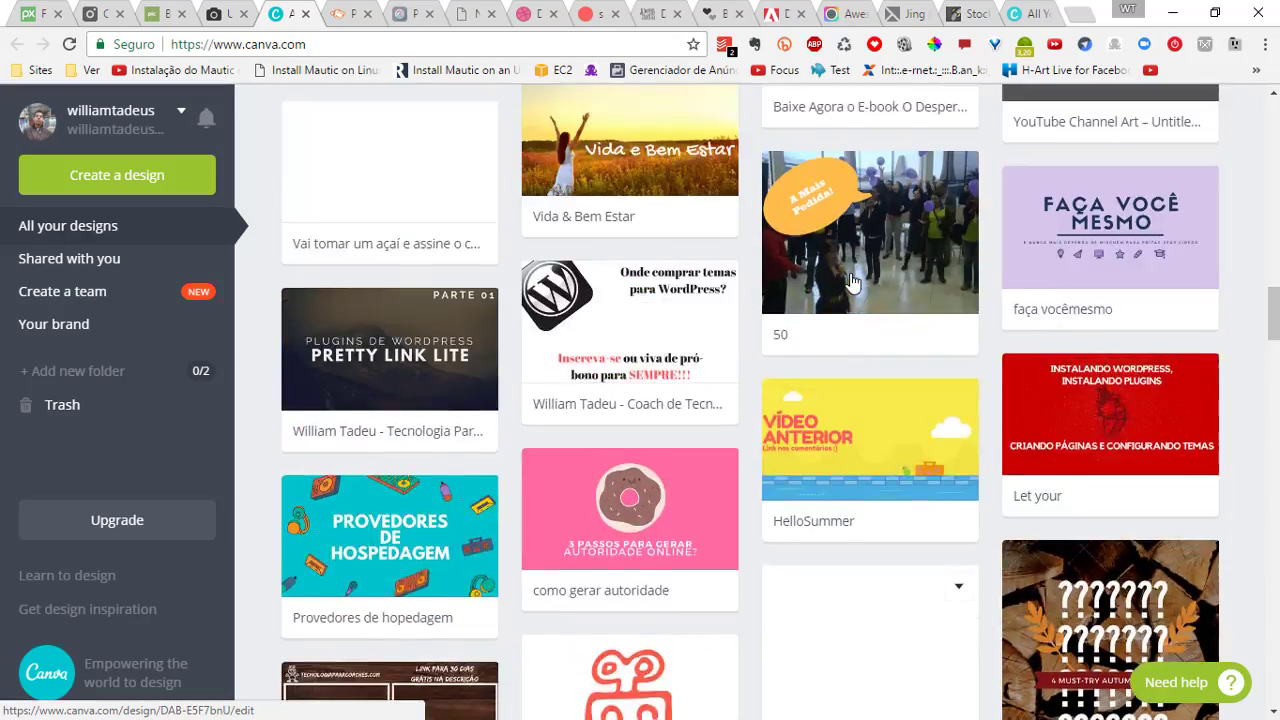
scroll(852, 283, up, 2)
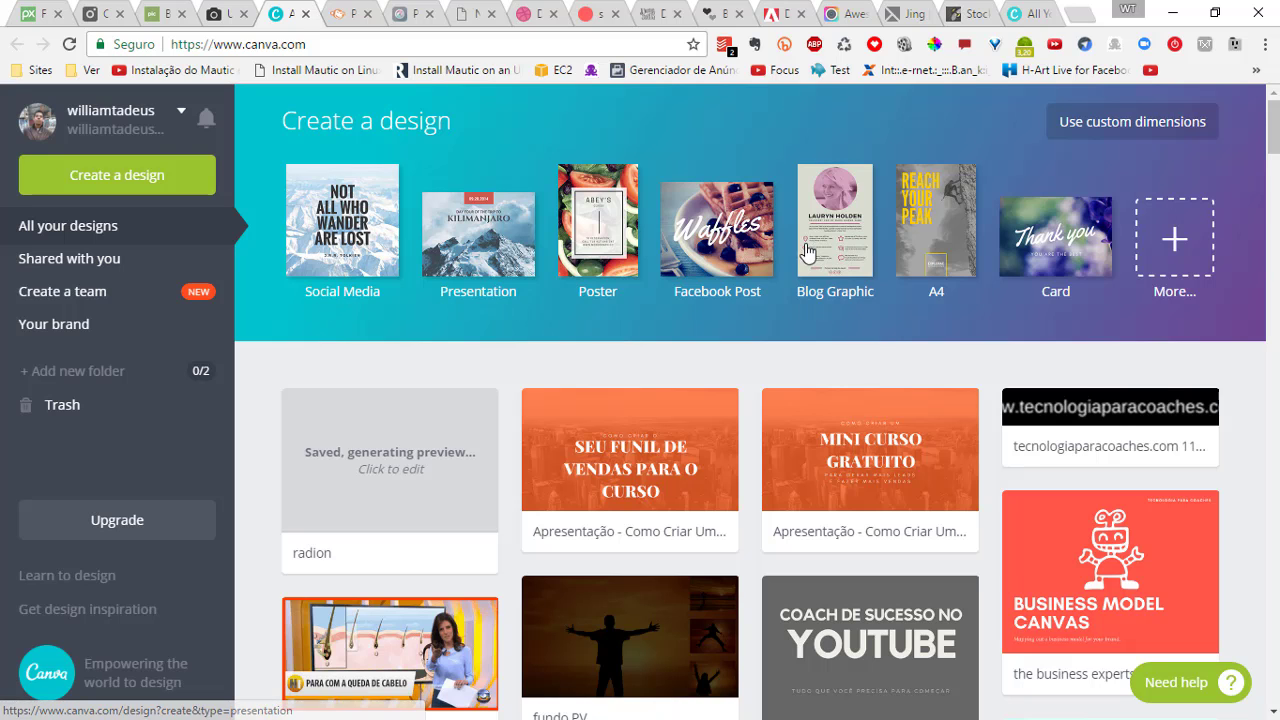
Create a blank Facebook Post design and upload the image cat-1898830_1280.jpg to it
click(1173, 246)
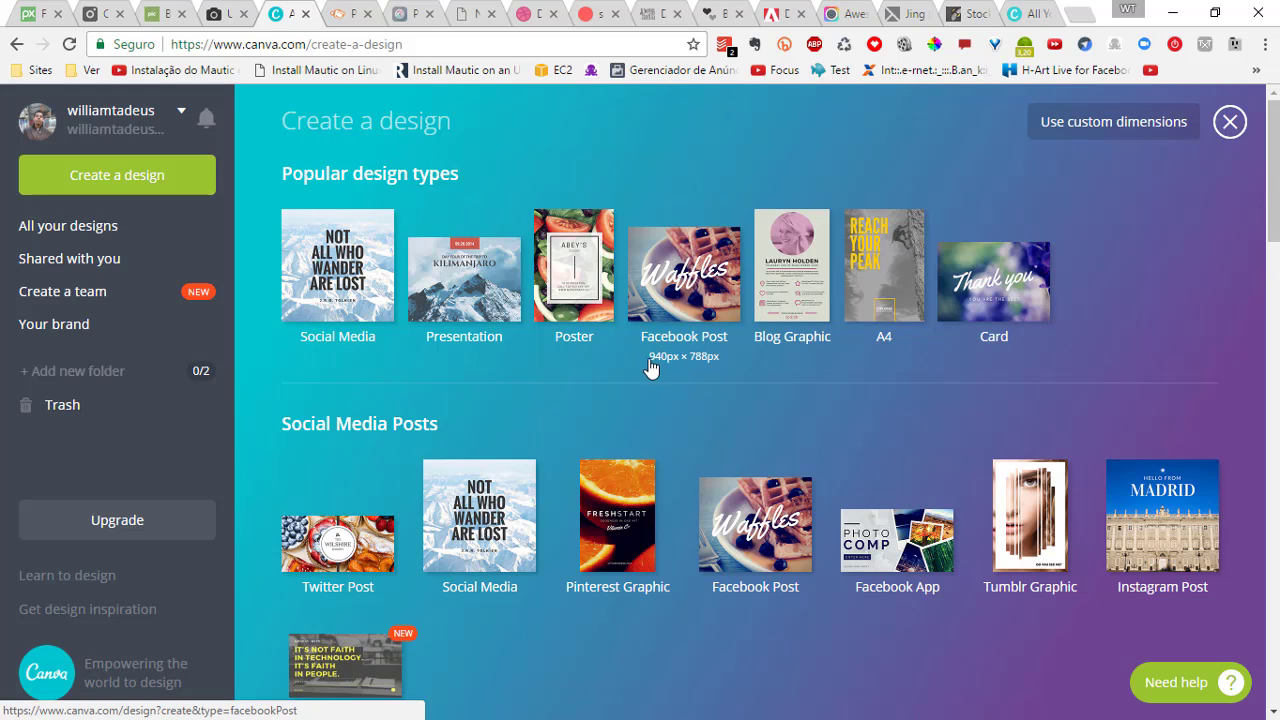
click(670, 300)
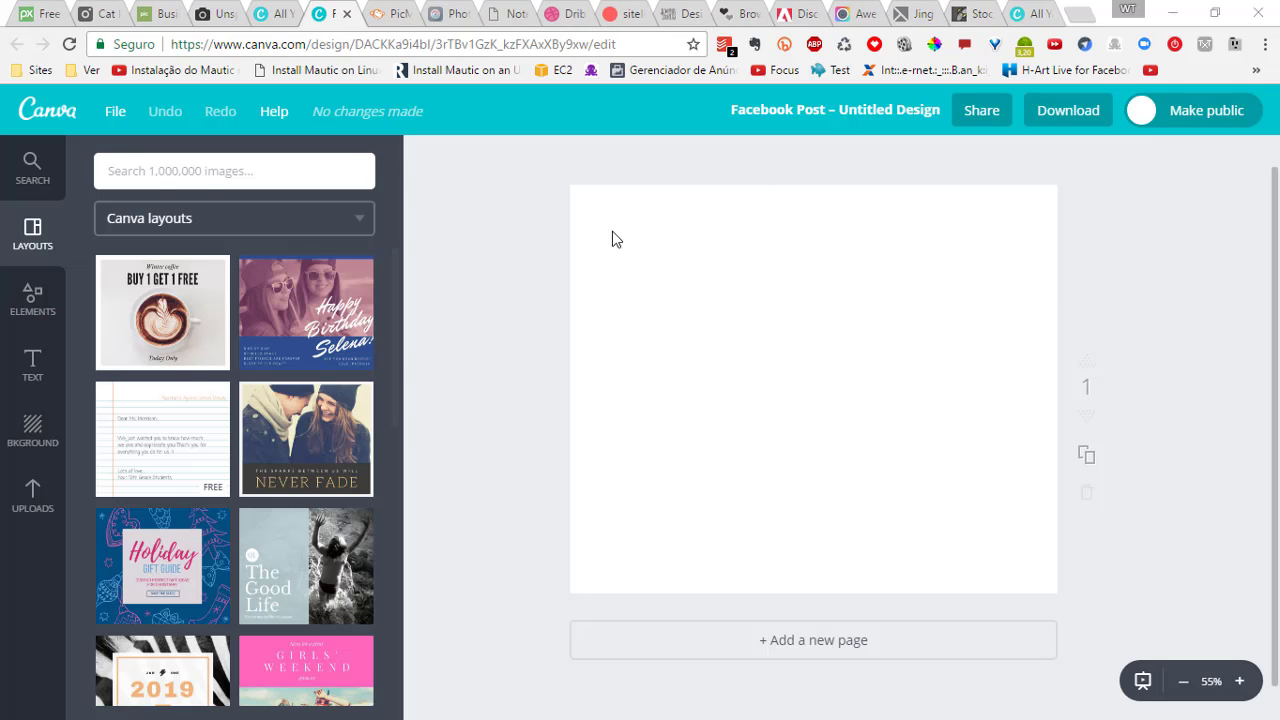
click(30, 494)
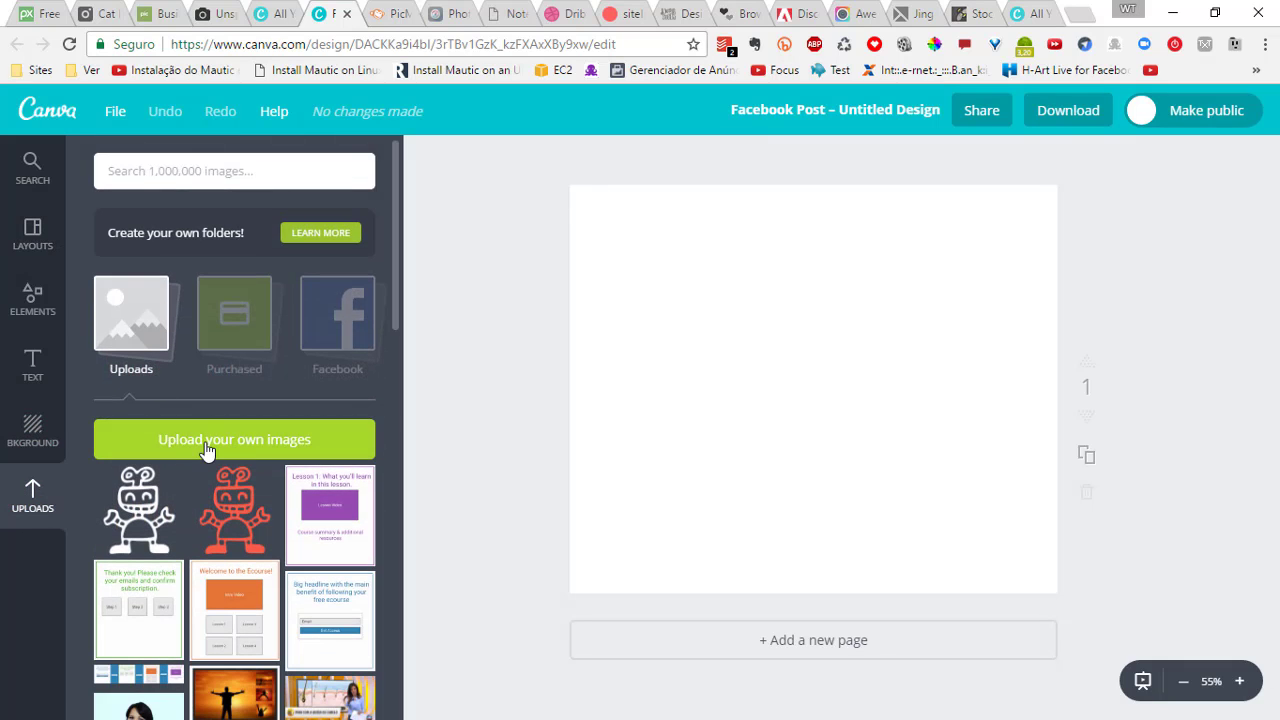
click(205, 450)
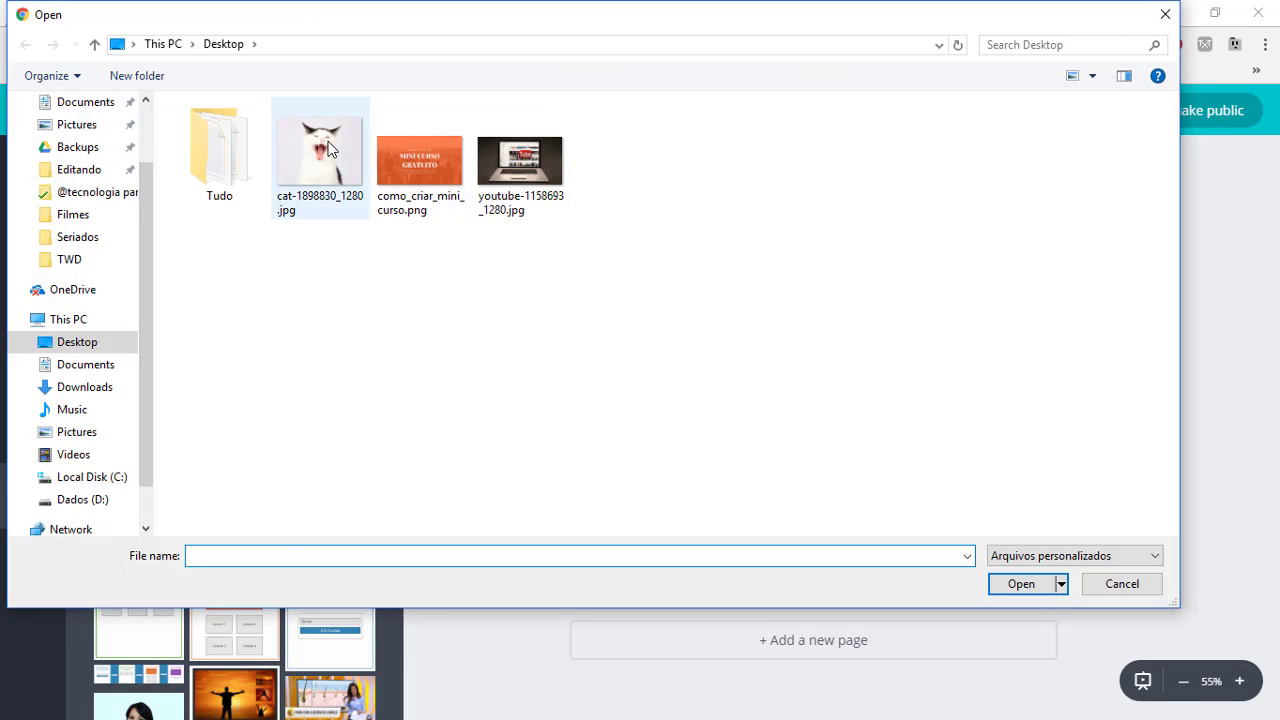
click(330, 149)
click(1030, 584)
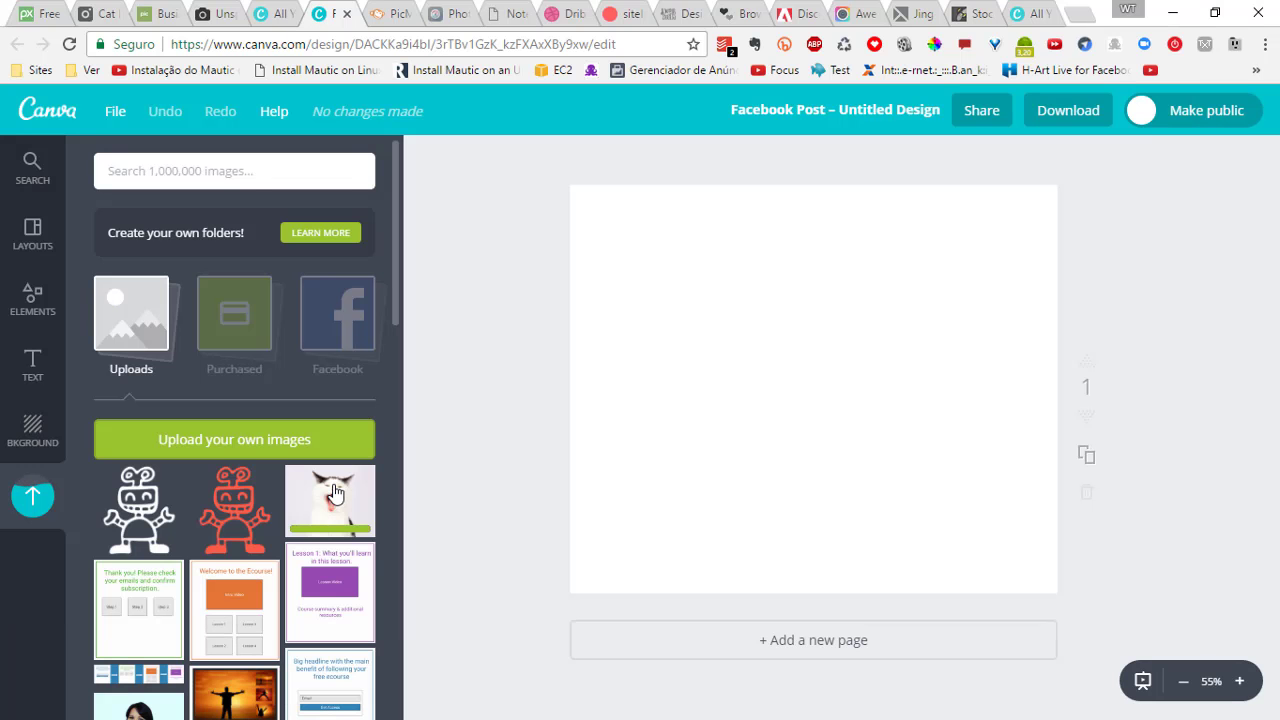
Place the uploaded cat photo on the page and enlarge and reposition it to cover the whole canvas
click(334, 492)
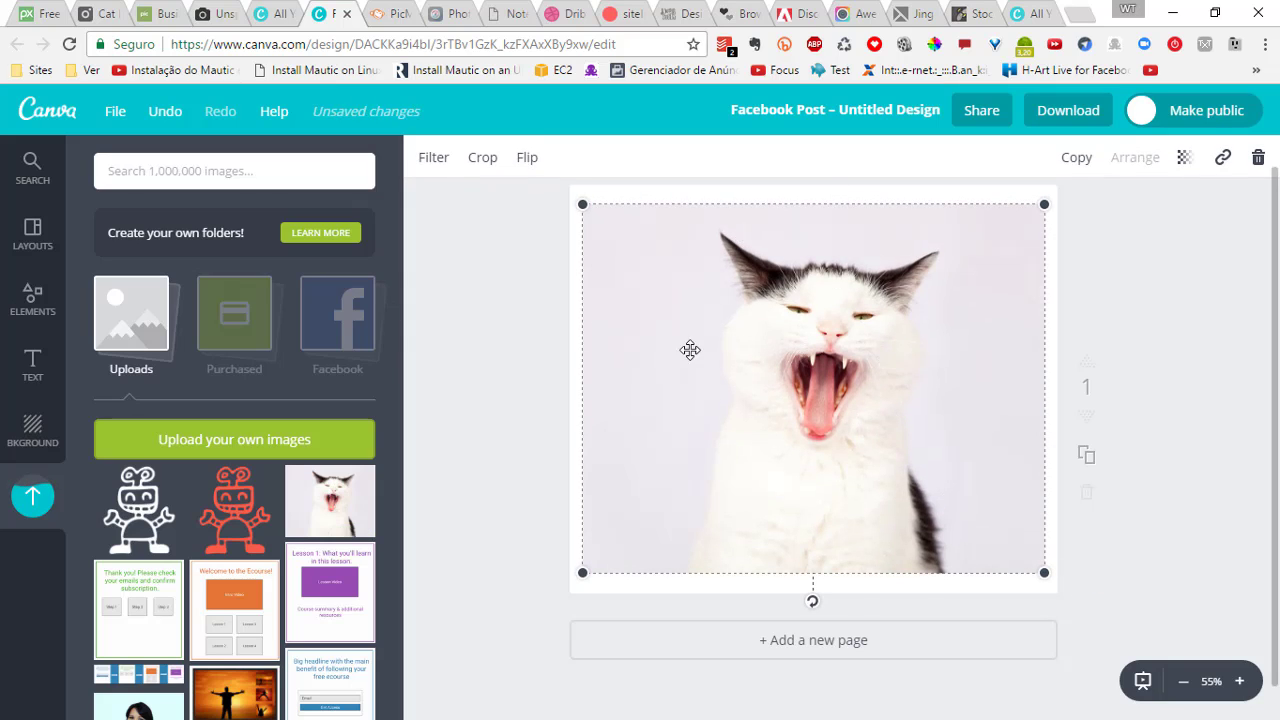
drag(581, 204, 557, 181)
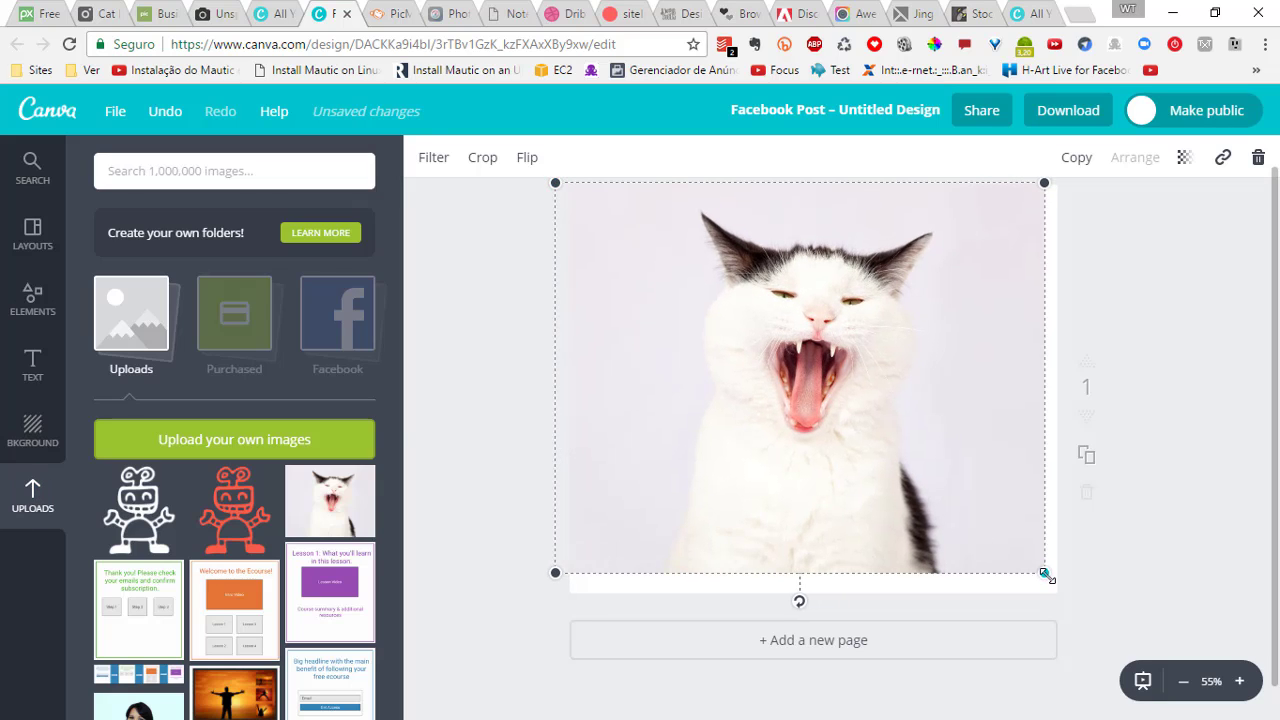
drag(1045, 574, 1066, 594)
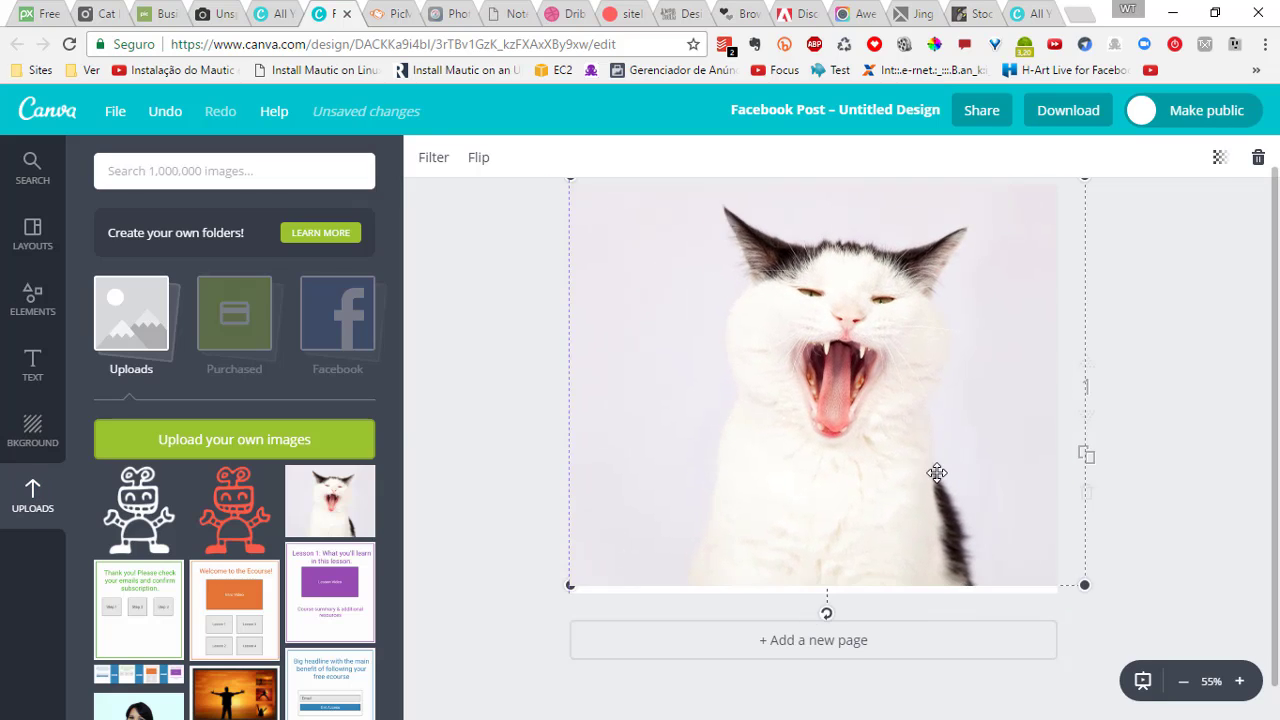
drag(937, 473, 897, 477)
click(1078, 287)
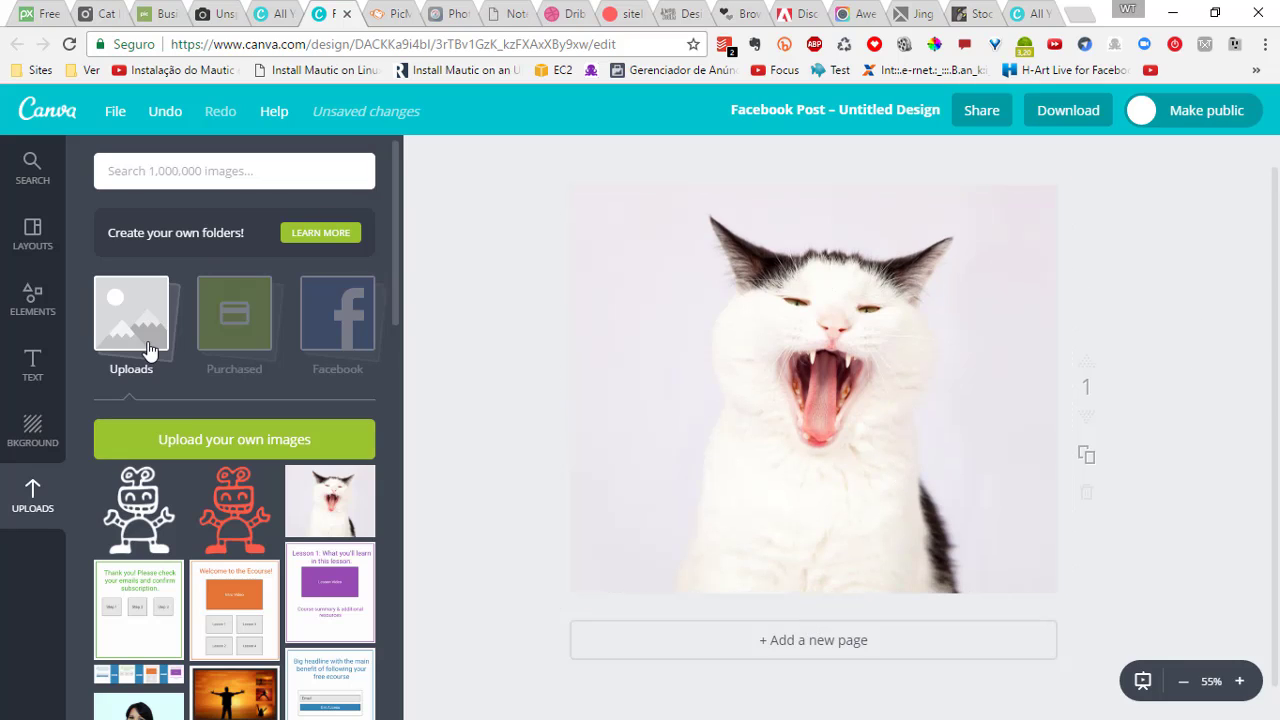
Add the red robot logo from the uploads, shrunk to a small size in the upper-left corner of the design
click(240, 500)
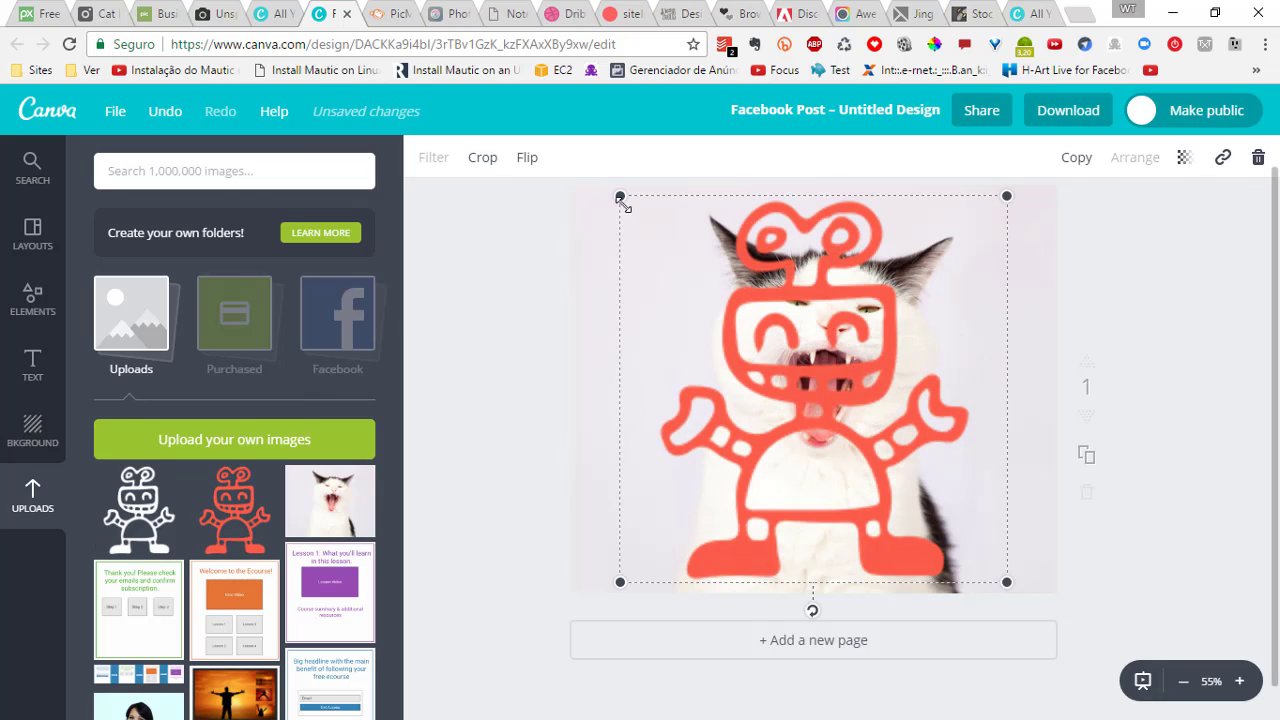
drag(622, 197, 605, 236)
click(1151, 266)
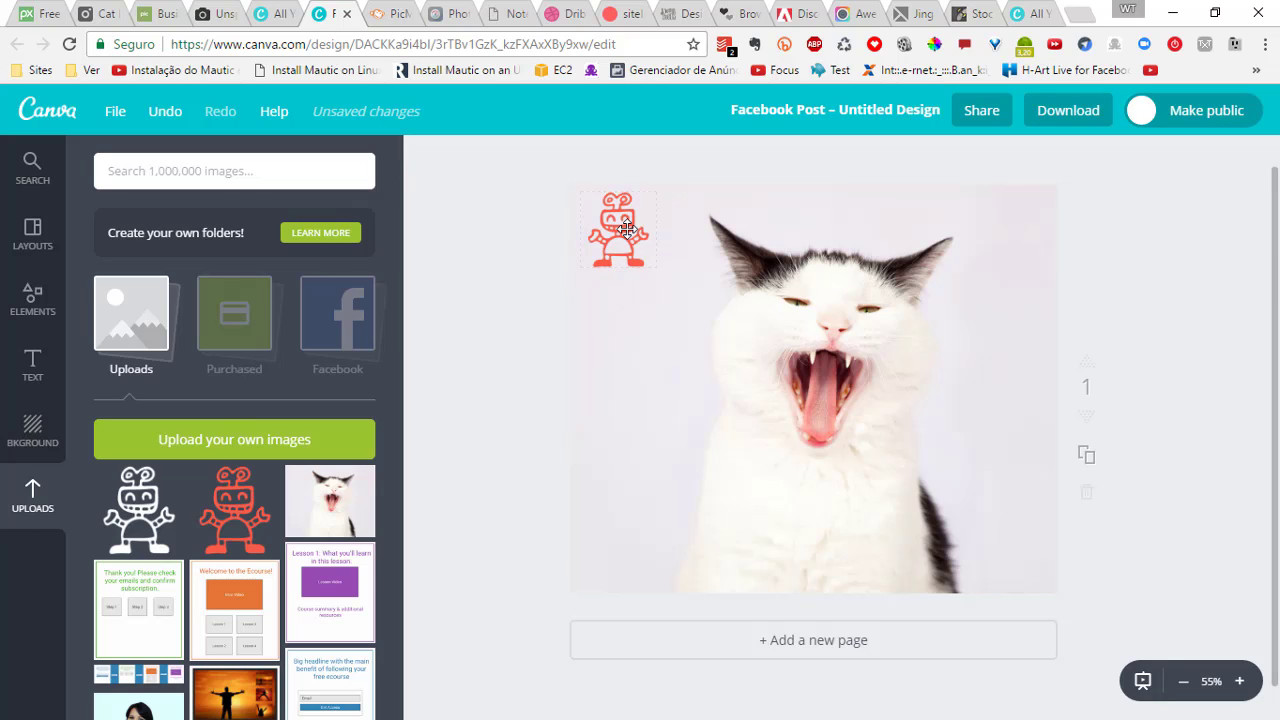
Add a heading text box over the cat photo and clear its placeholder text
click(33, 365)
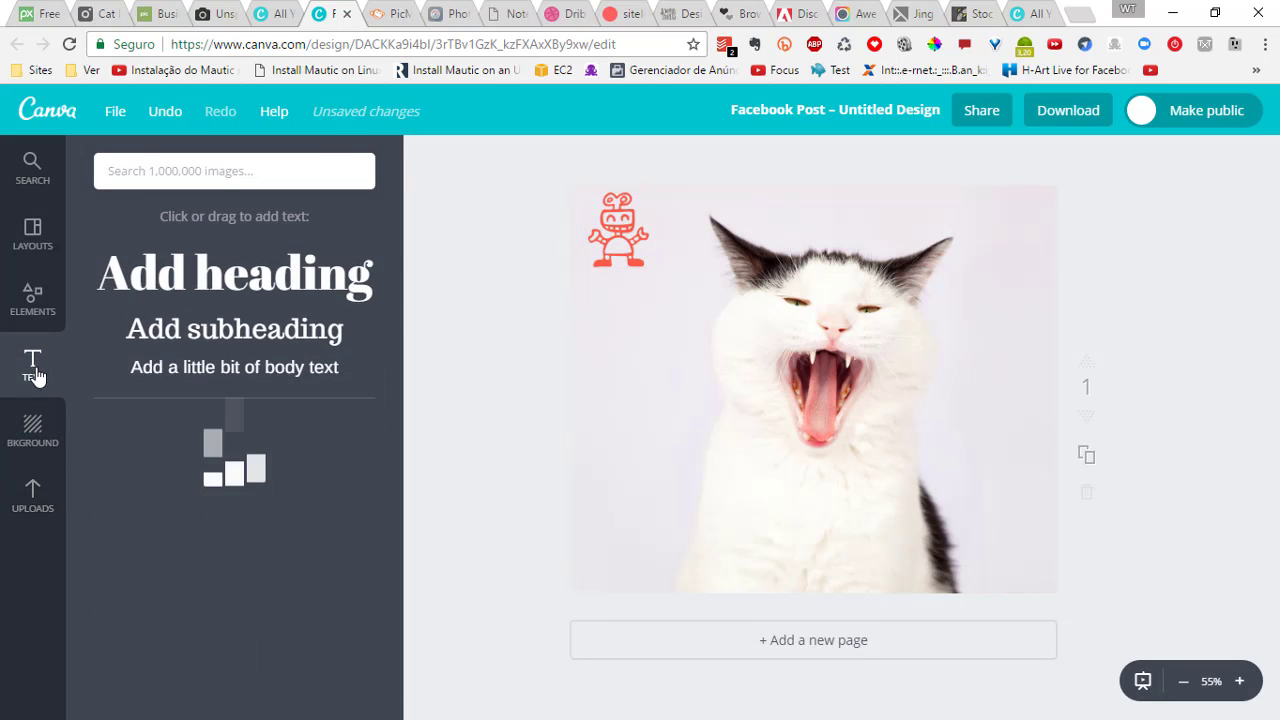
click(214, 277)
click(792, 416)
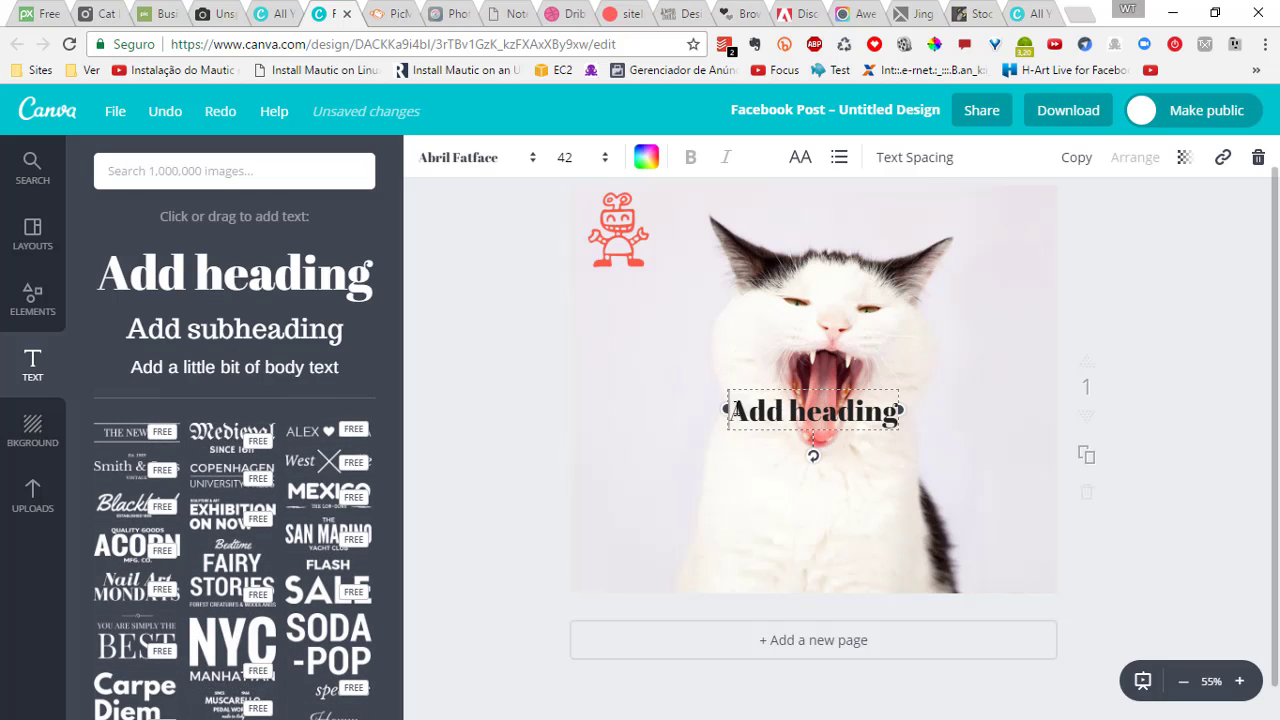
click(792, 414)
double_click(790, 407)
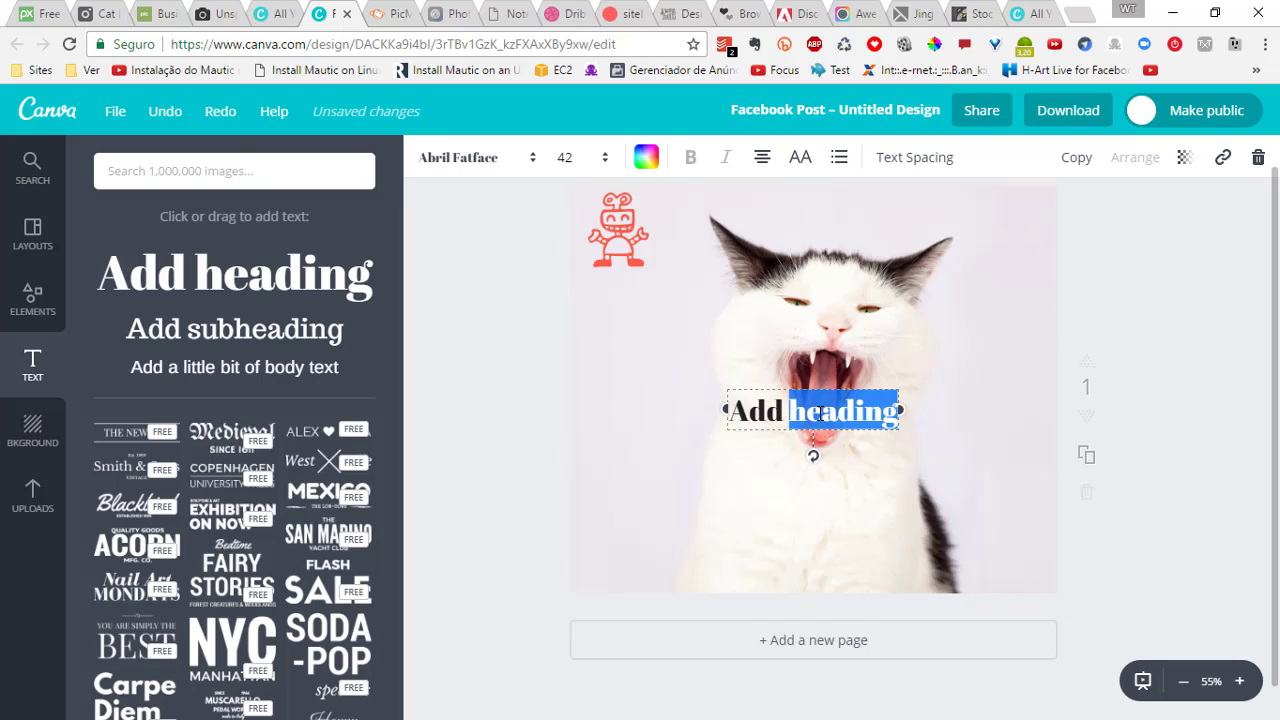
triple_click(817, 413)
key(BackSpace)
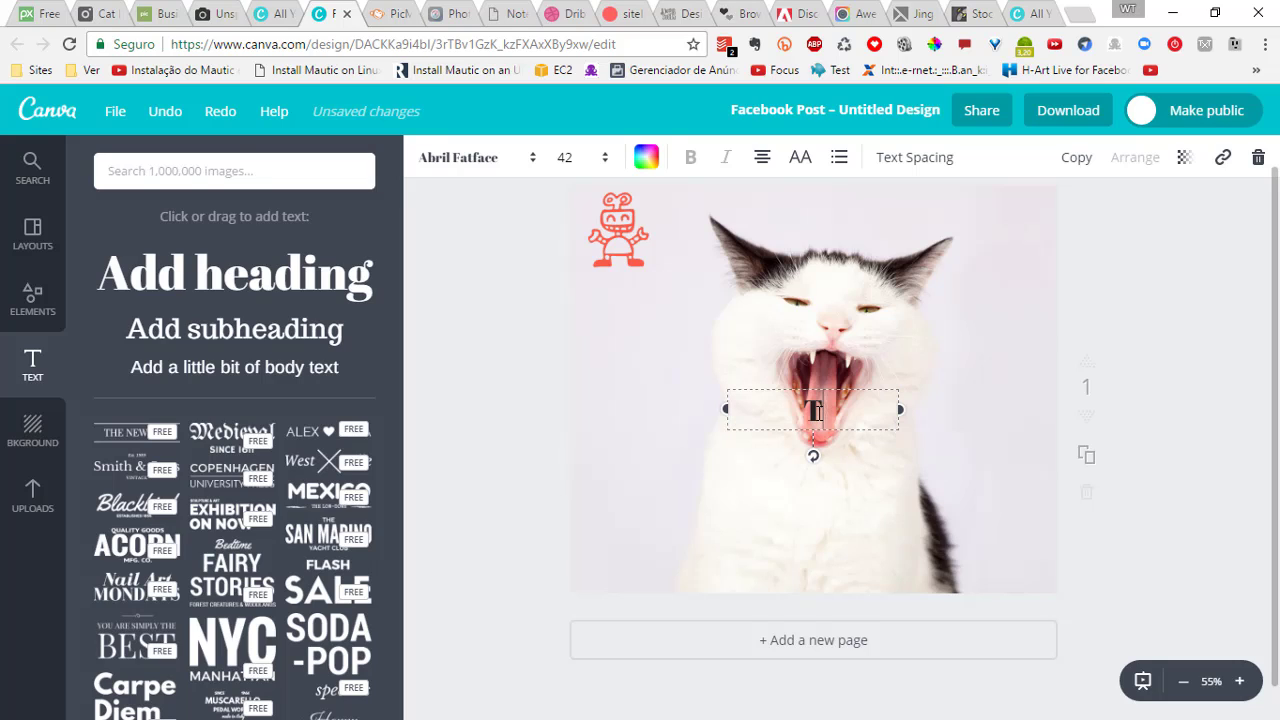
Enter "Tá constantemente com sono?" as the heading text
text(Tá com)
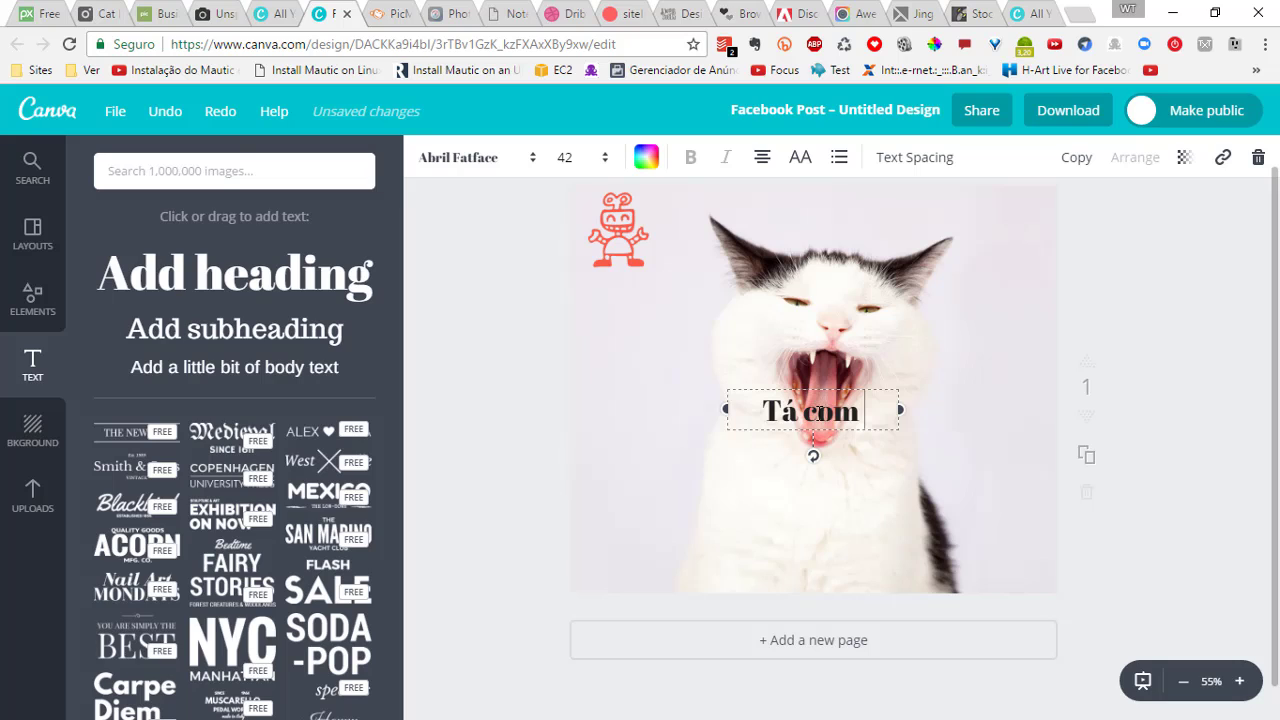
key(BackSpace)
key(BackSpace)
text(nstan)
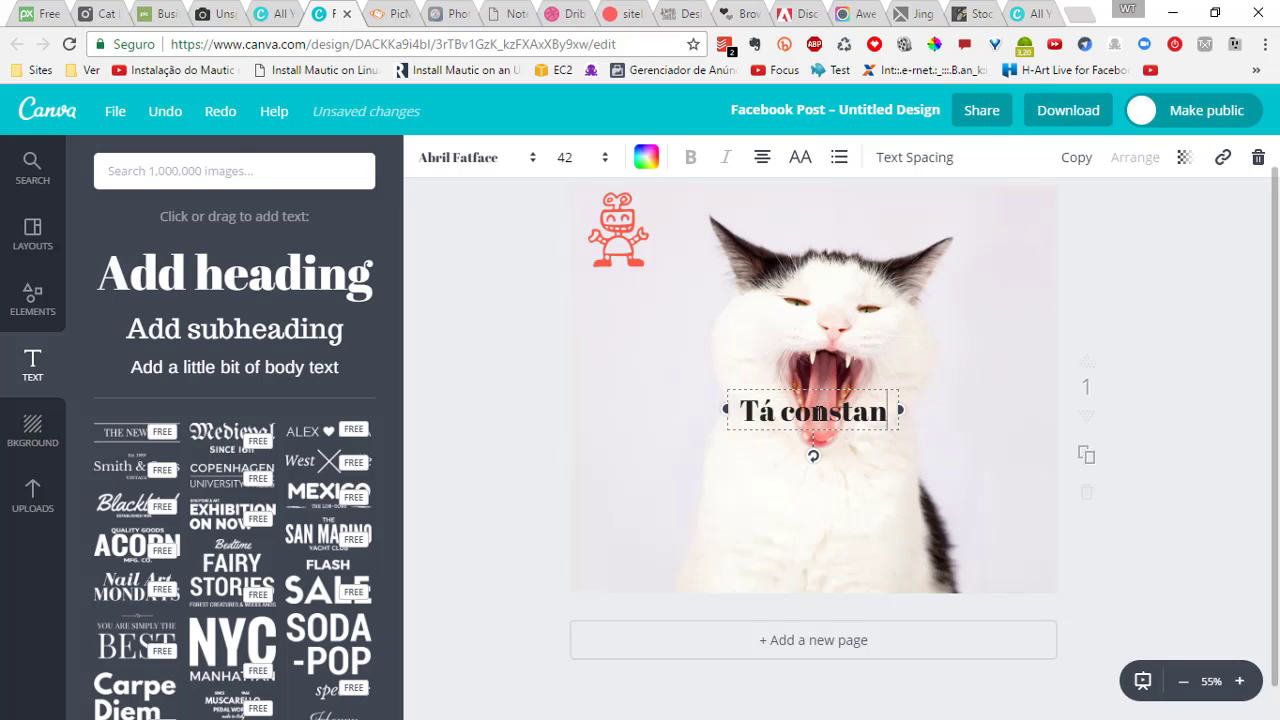
text(temente)
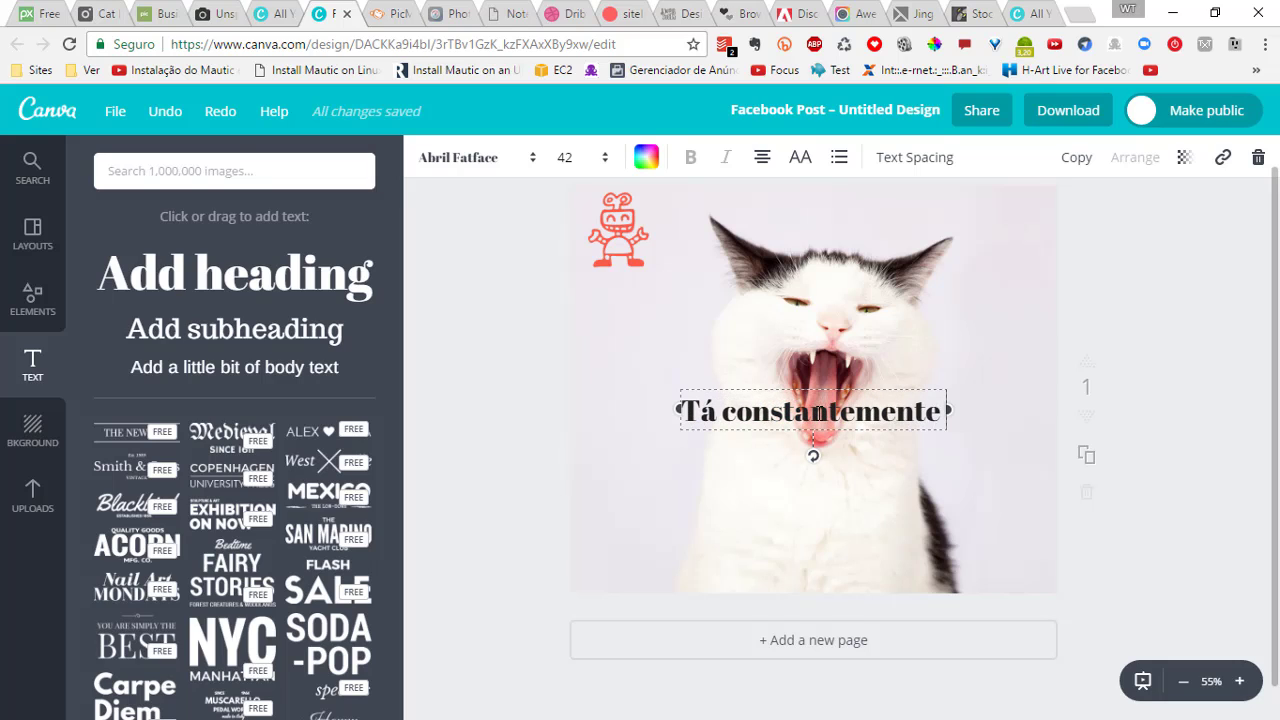
text( om)
key(BackSpace)
key(BackSpace)
text(c)
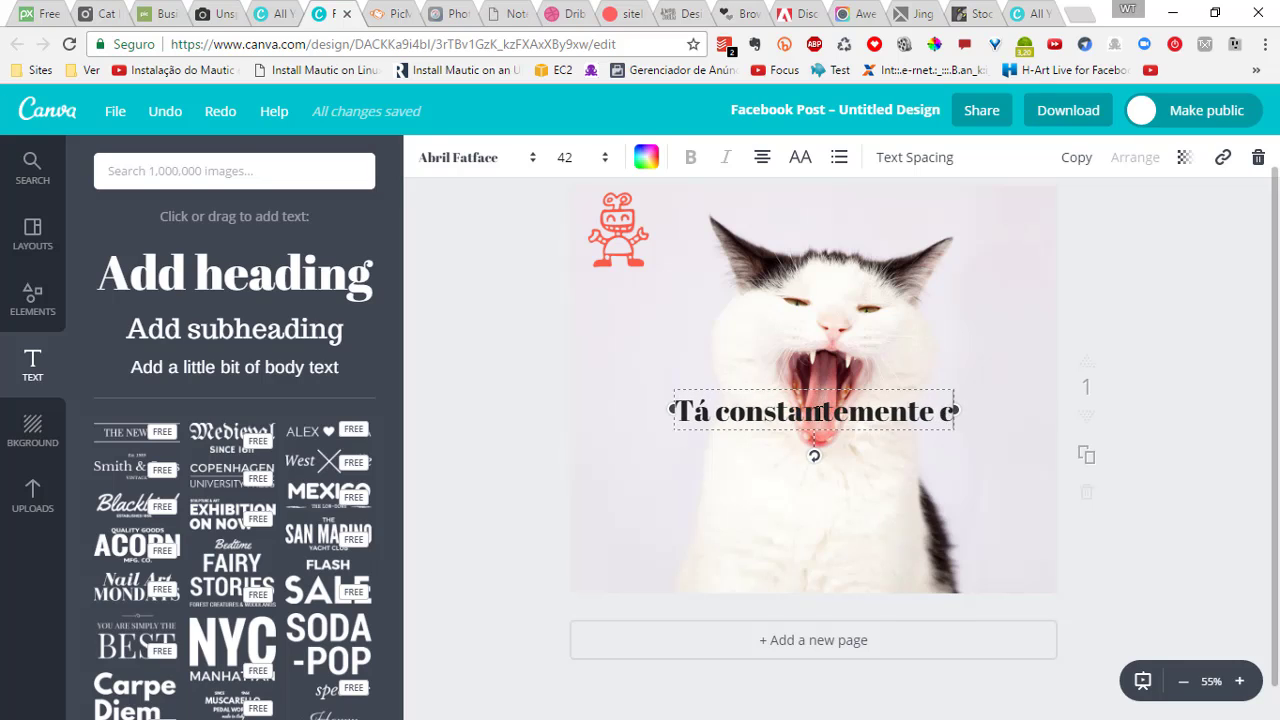
text(om sono?)
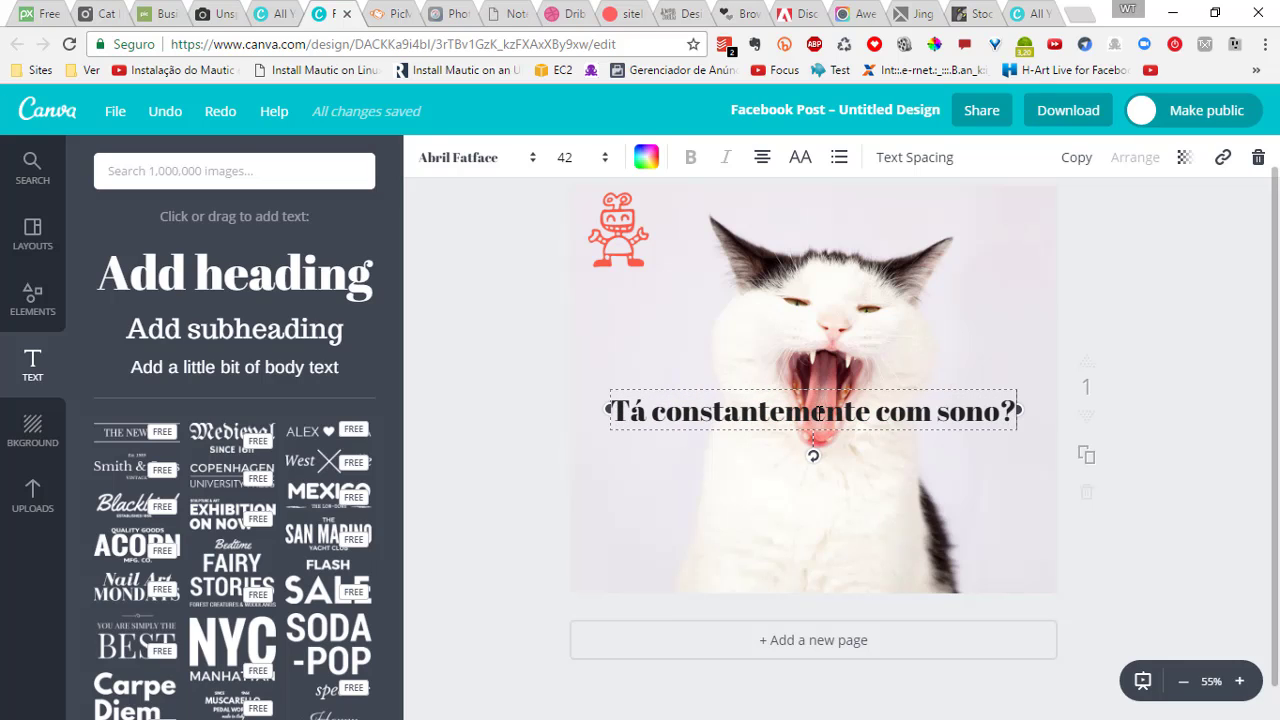
Add "Contrate um Coach para te fazer acordar!" below the heading's question, with a line break before "te fazer acordar!"
key(Return)
key(Return)
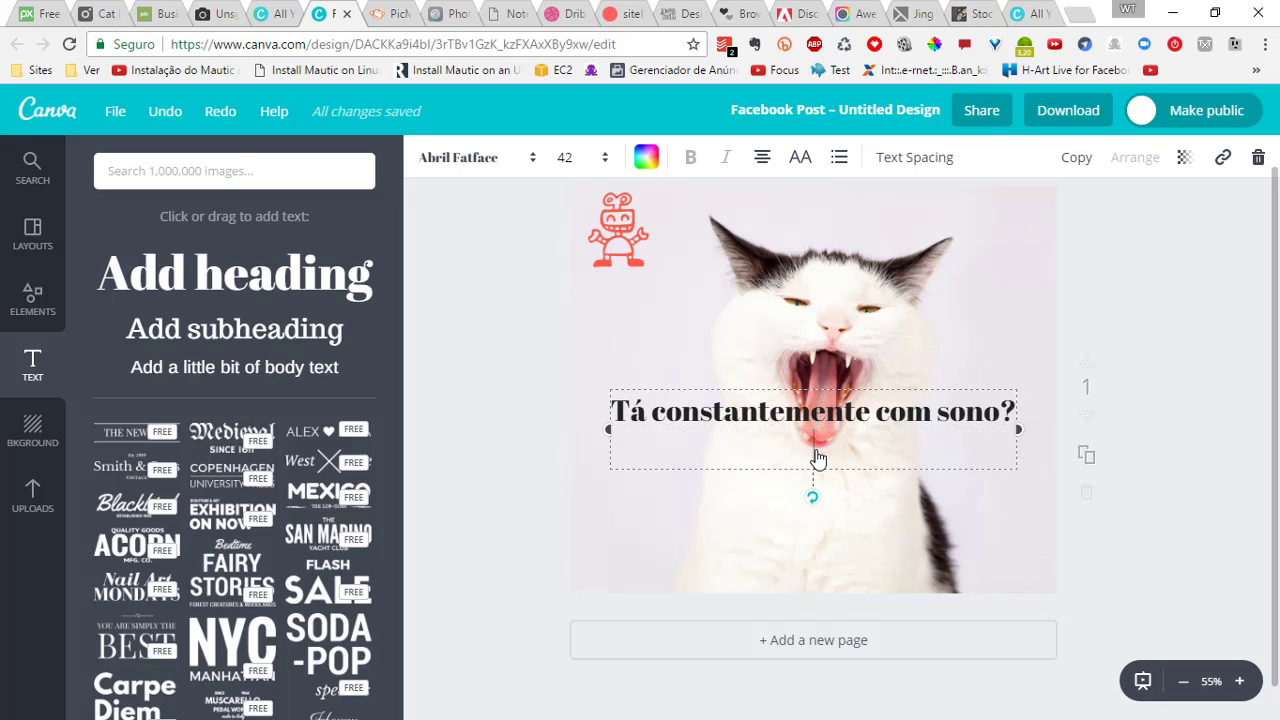
key(BackSpace)
text(Contrate )
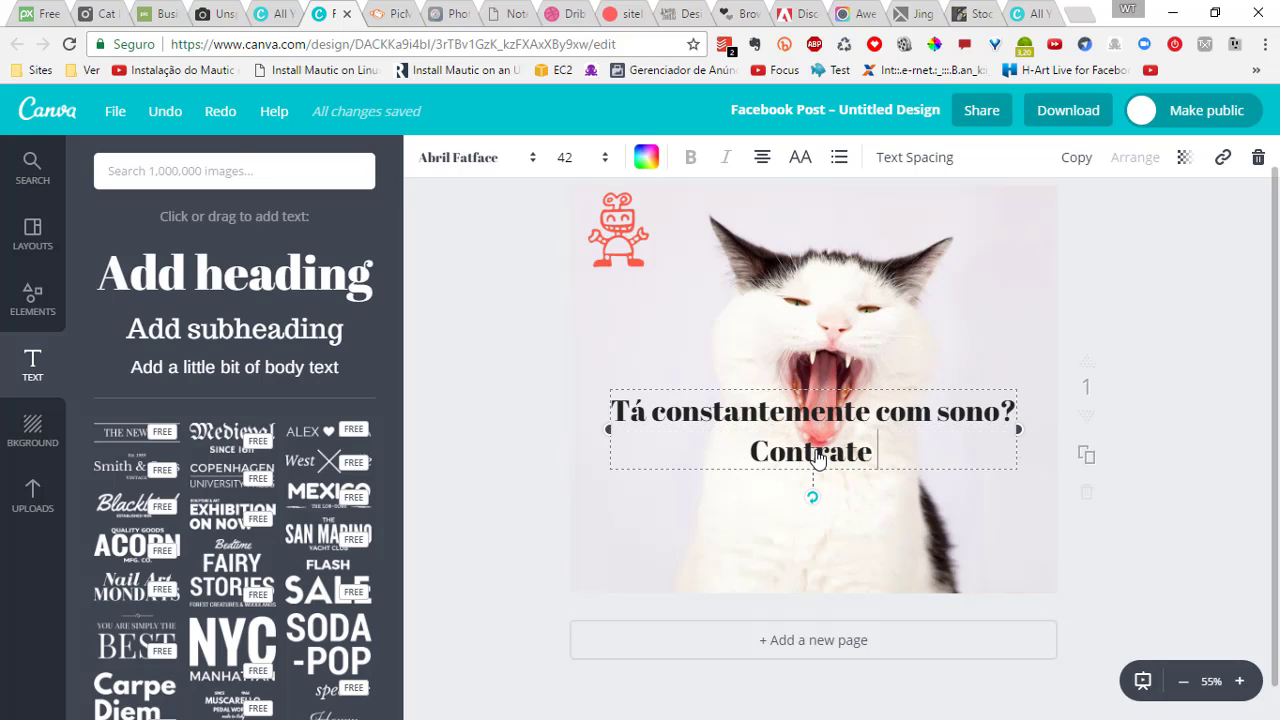
text(um Coach p)
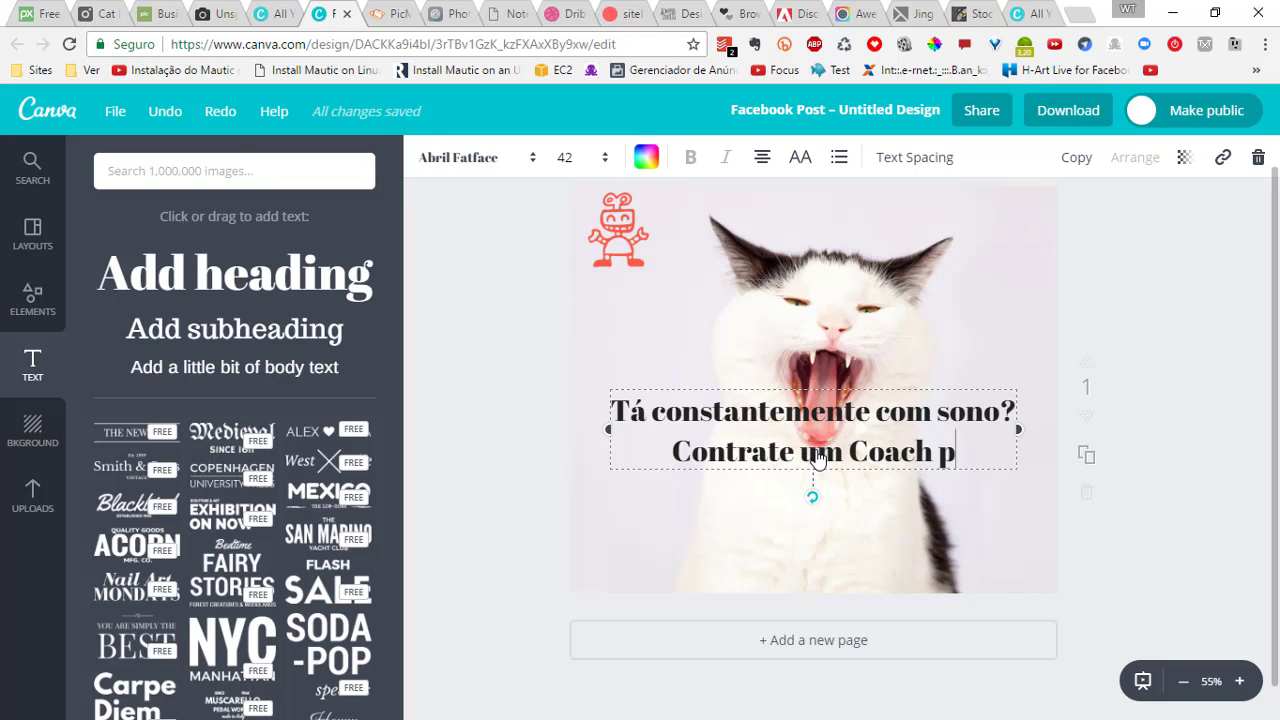
text(ara te fazer a)
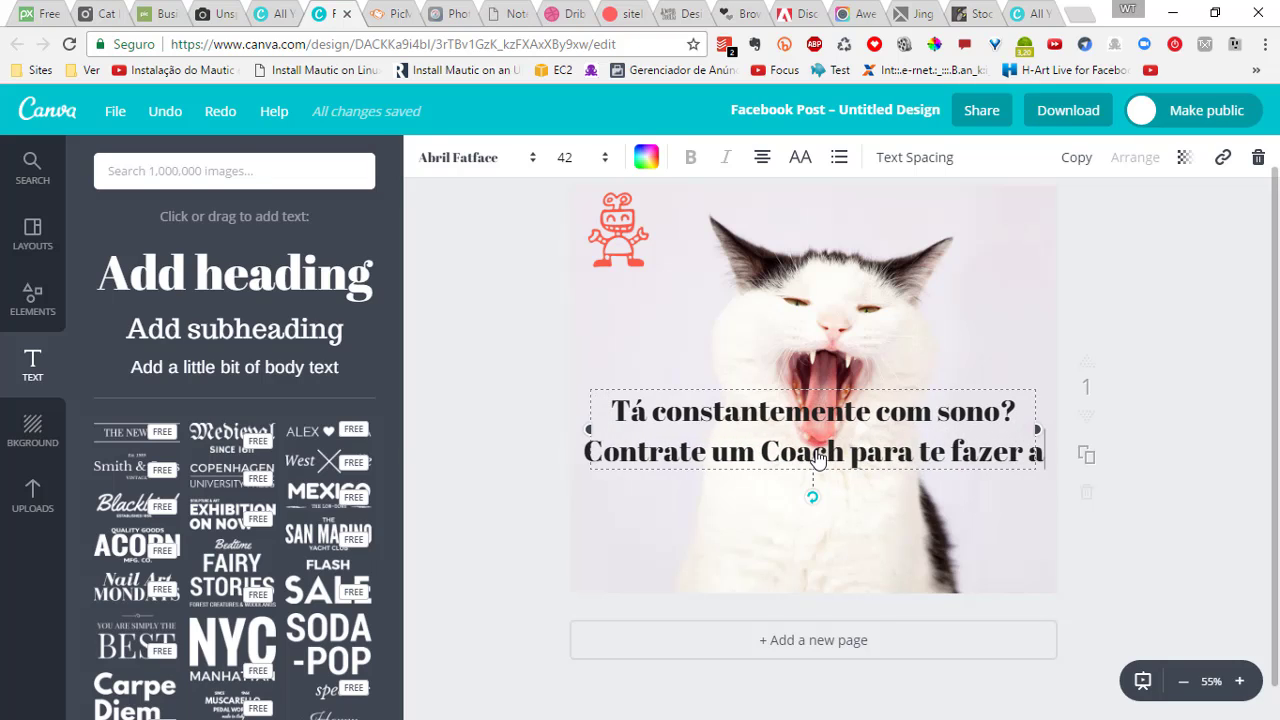
text(cordar!)
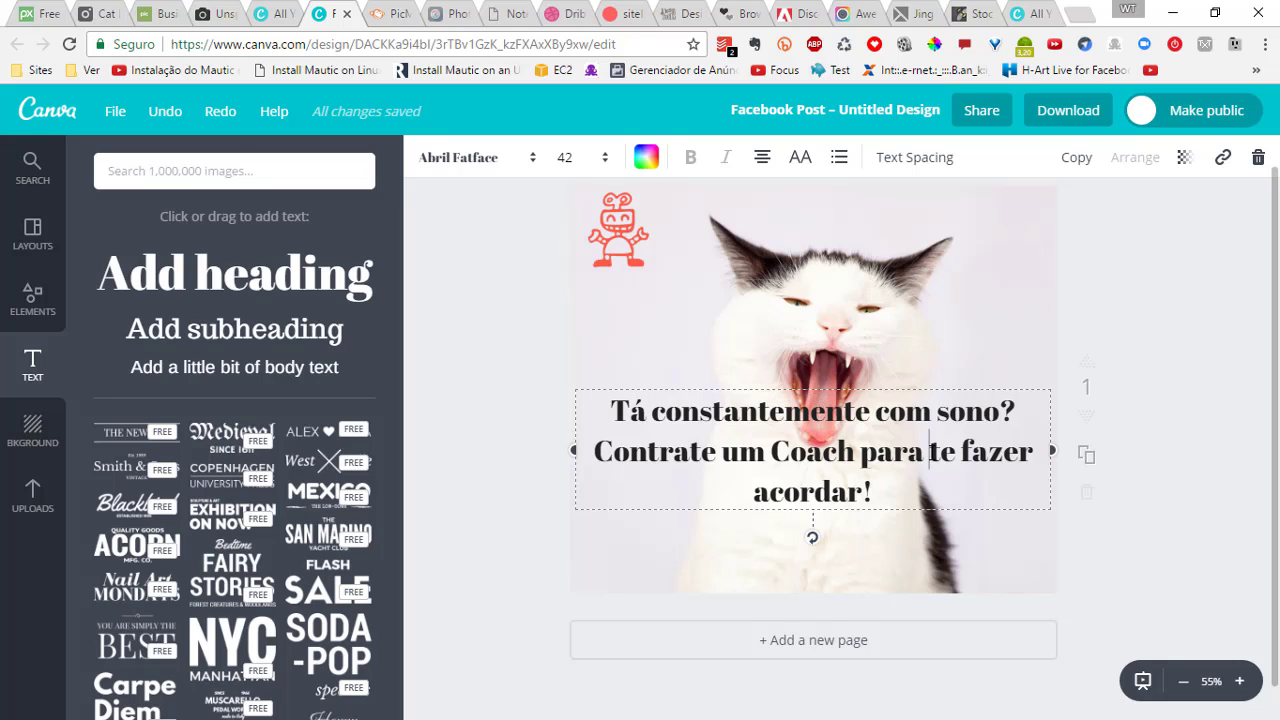
key(BackSpace)
key(Return)
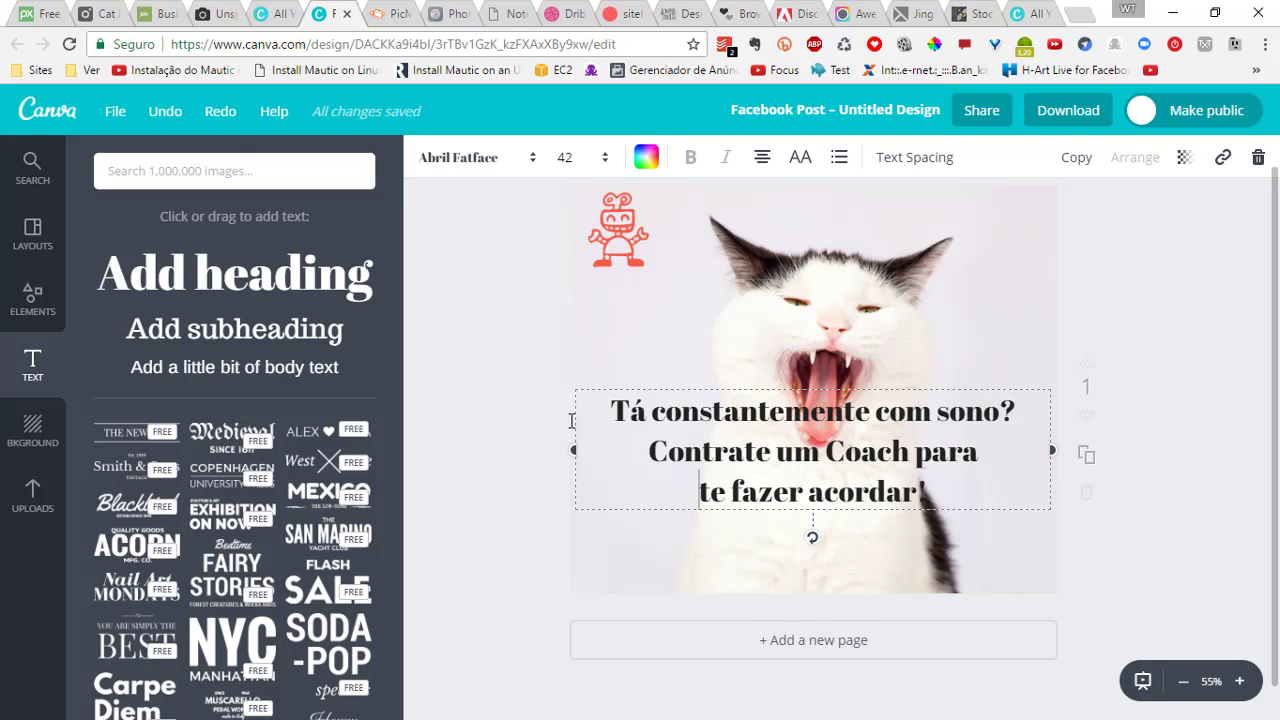
Colour the whole heading text with the orange from the default palette
key(ctrl+a)
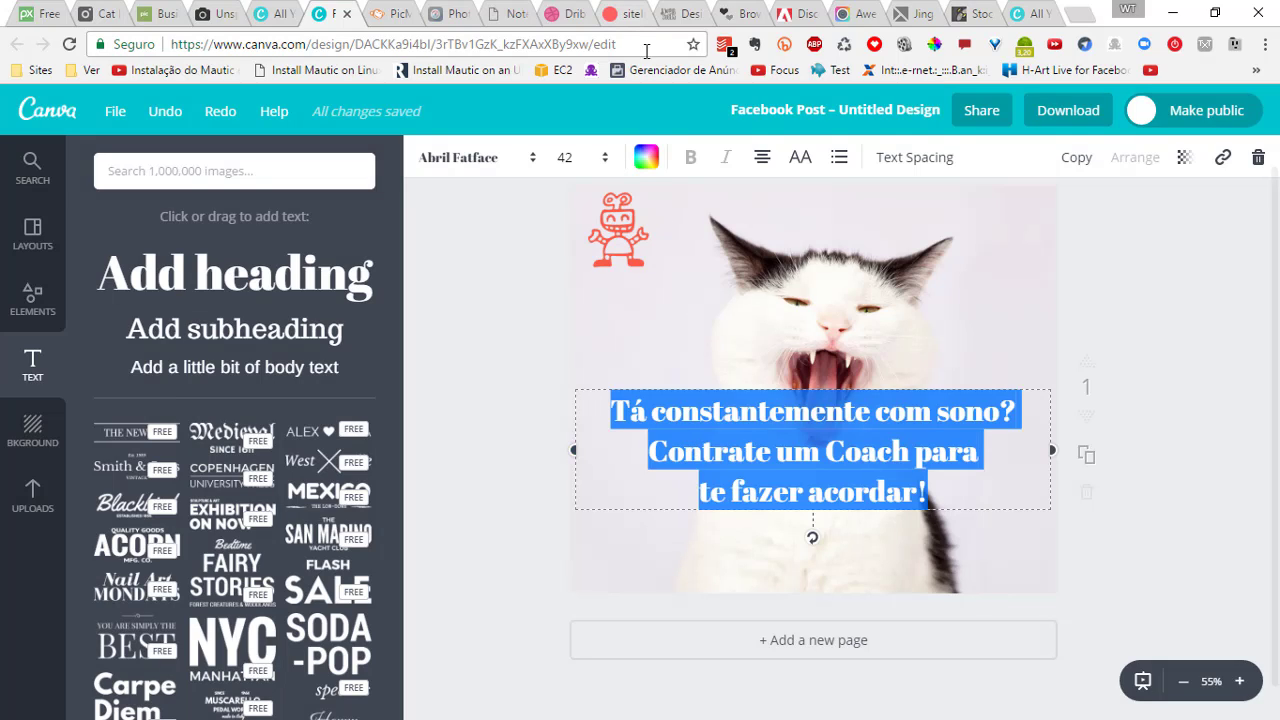
click(645, 160)
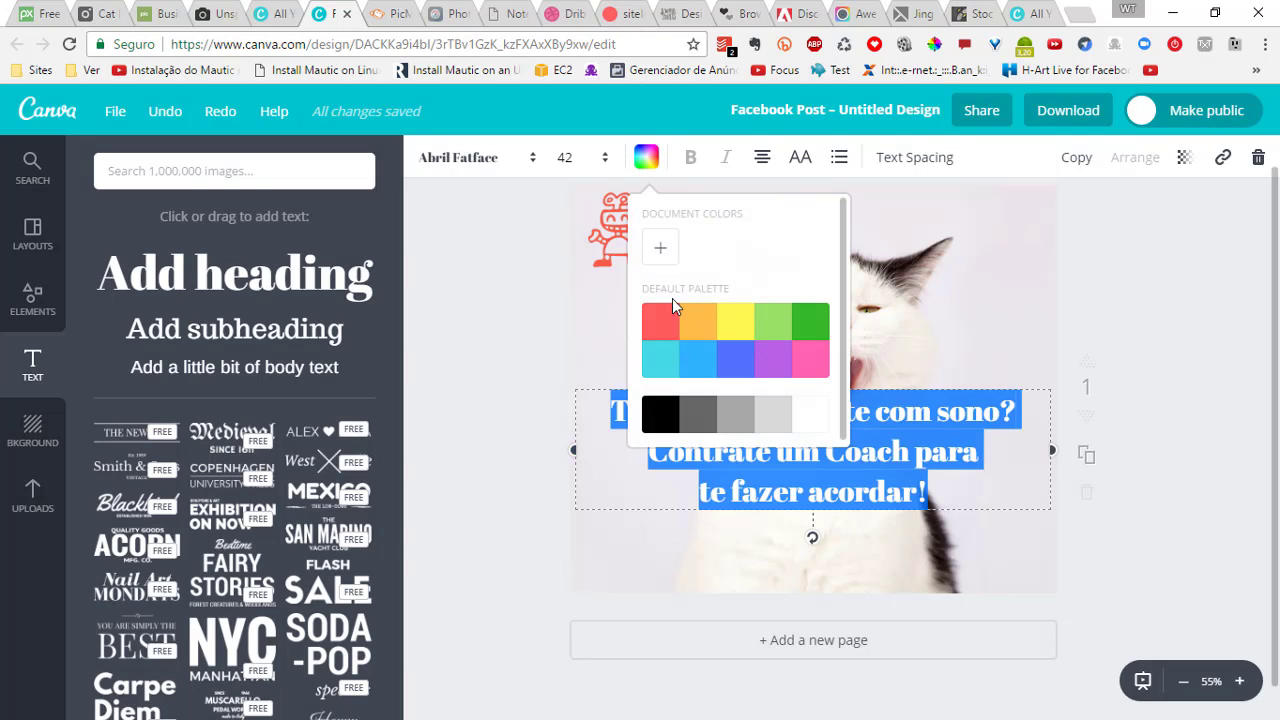
click(709, 321)
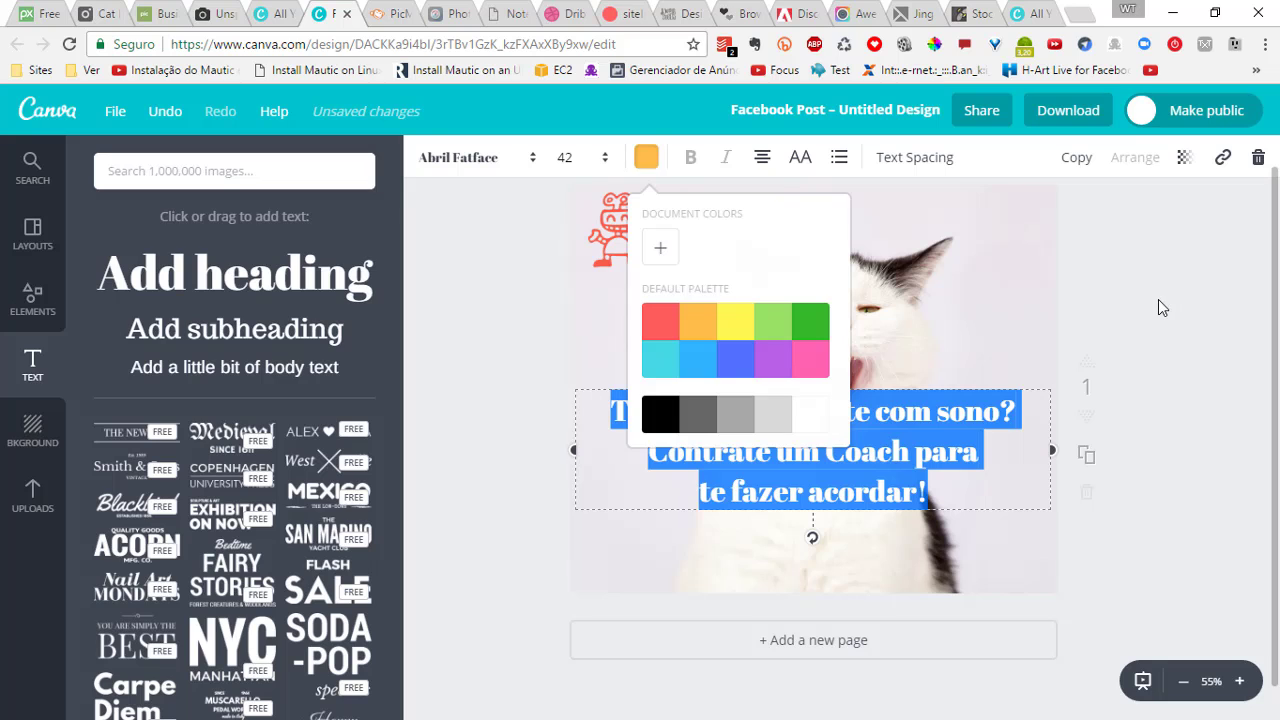
click(603, 451)
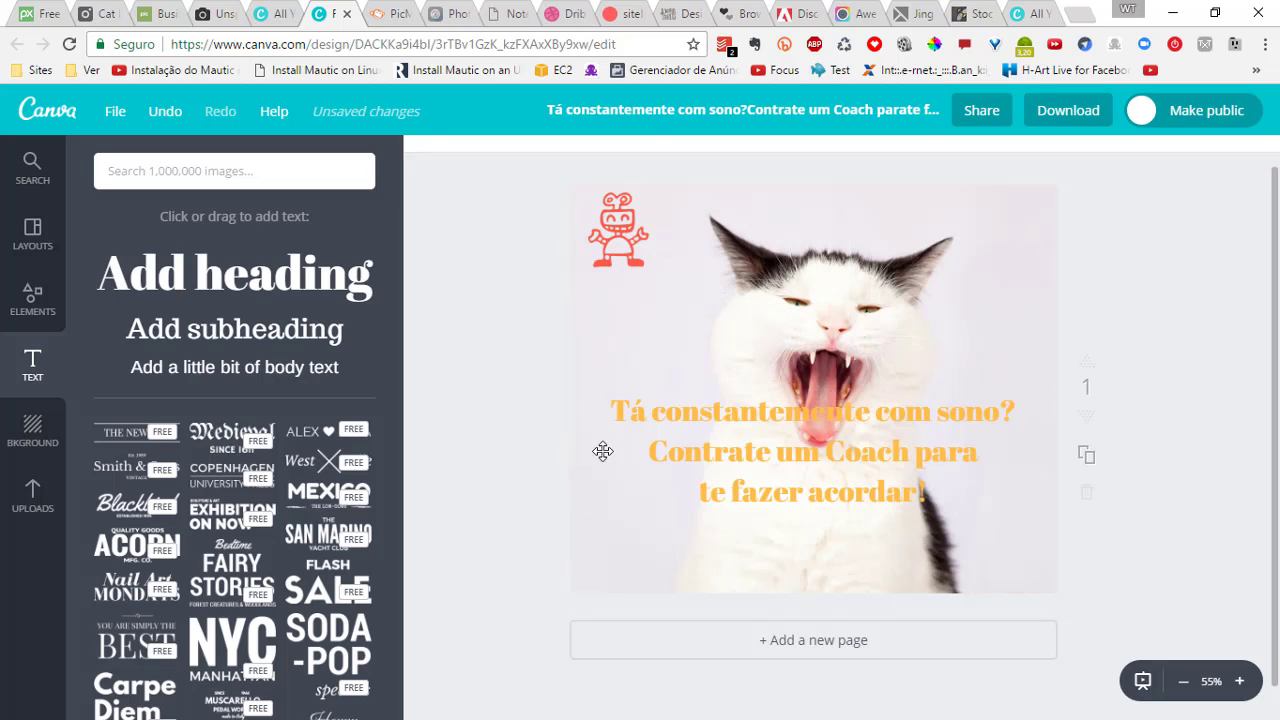
Move the heading to the lower edge of the photo and recolour its text to custom red ff1600
drag(737, 448, 740, 512)
click(646, 157)
click(660, 247)
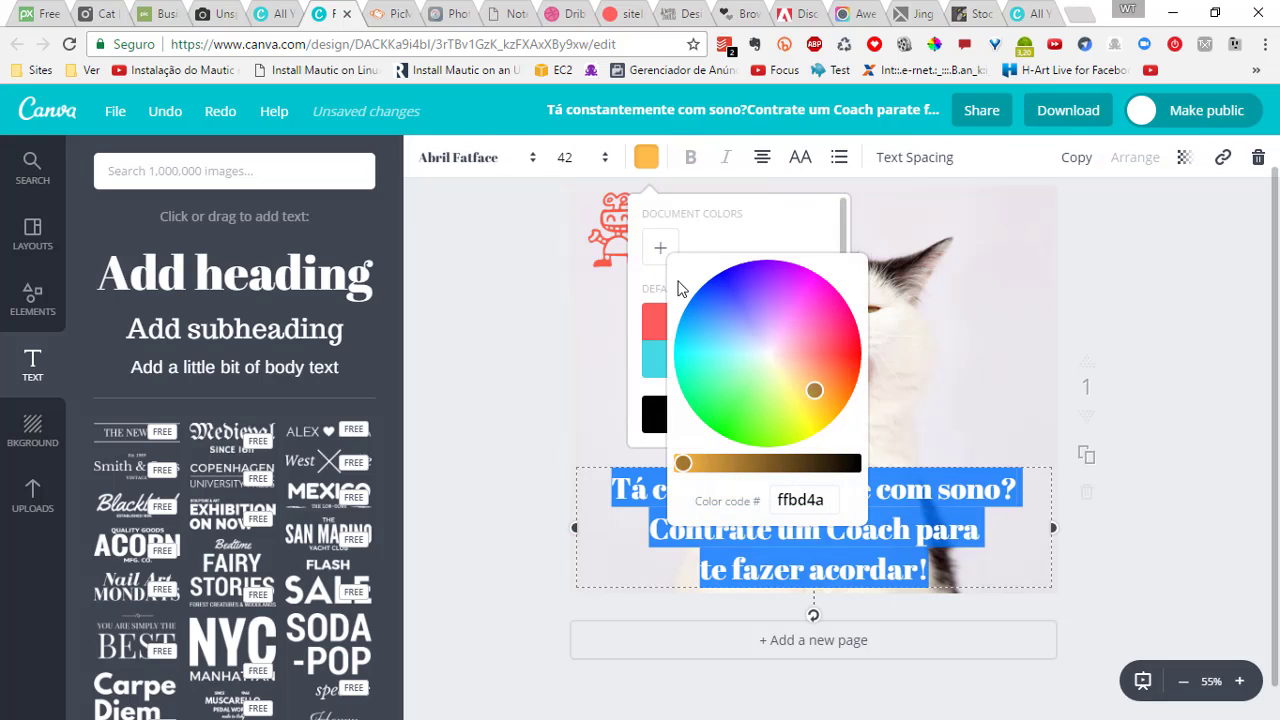
drag(811, 392, 863, 371)
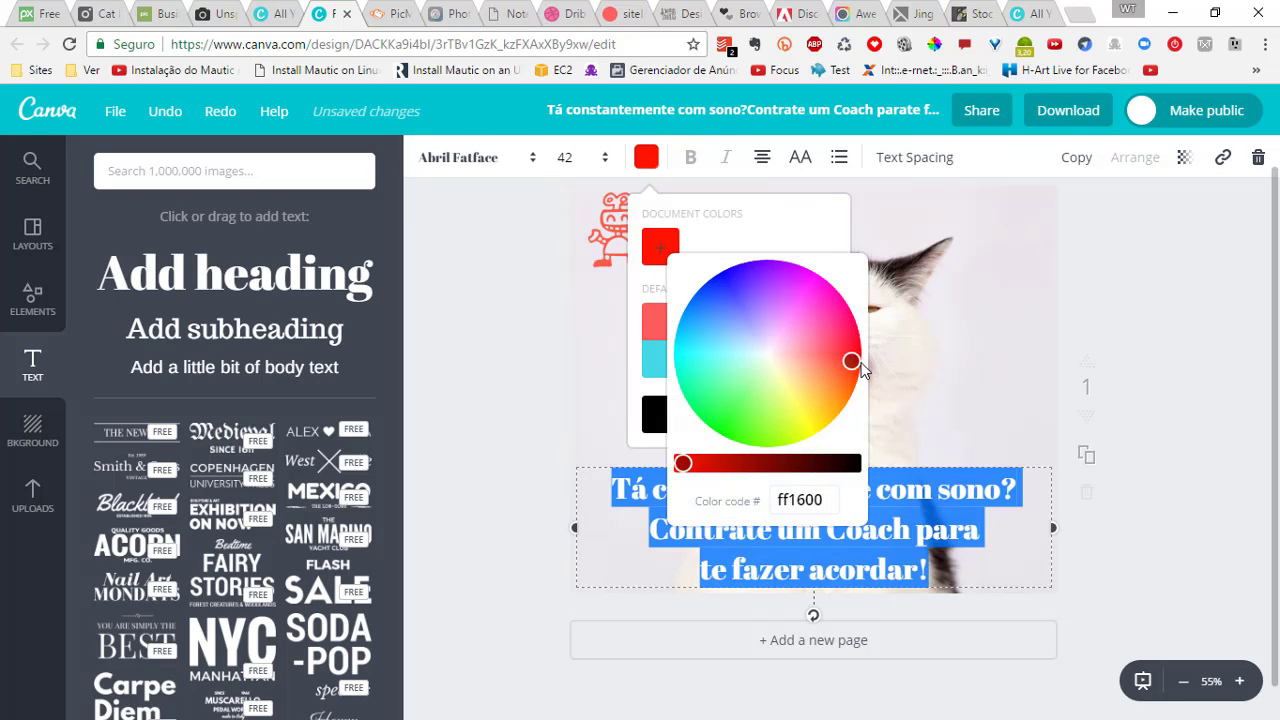
click(1180, 335)
click(523, 323)
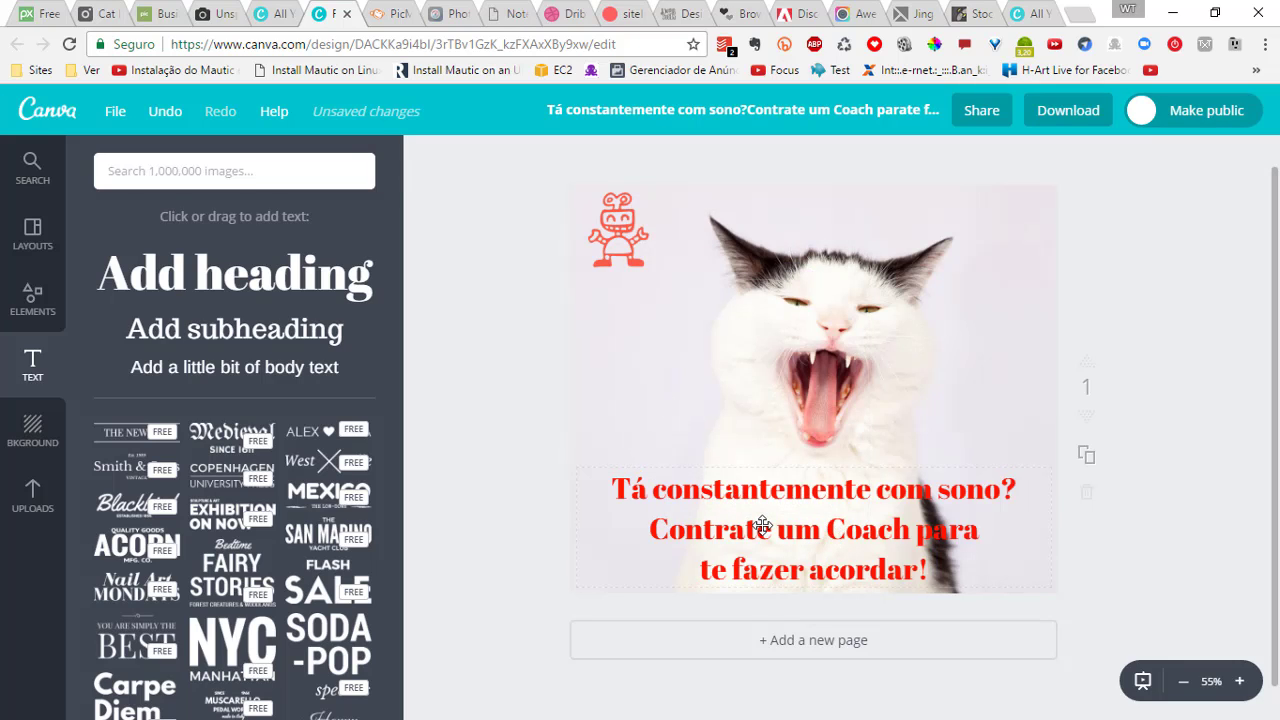
Fade the cat photo by lowering its transparency value to 71
click(691, 354)
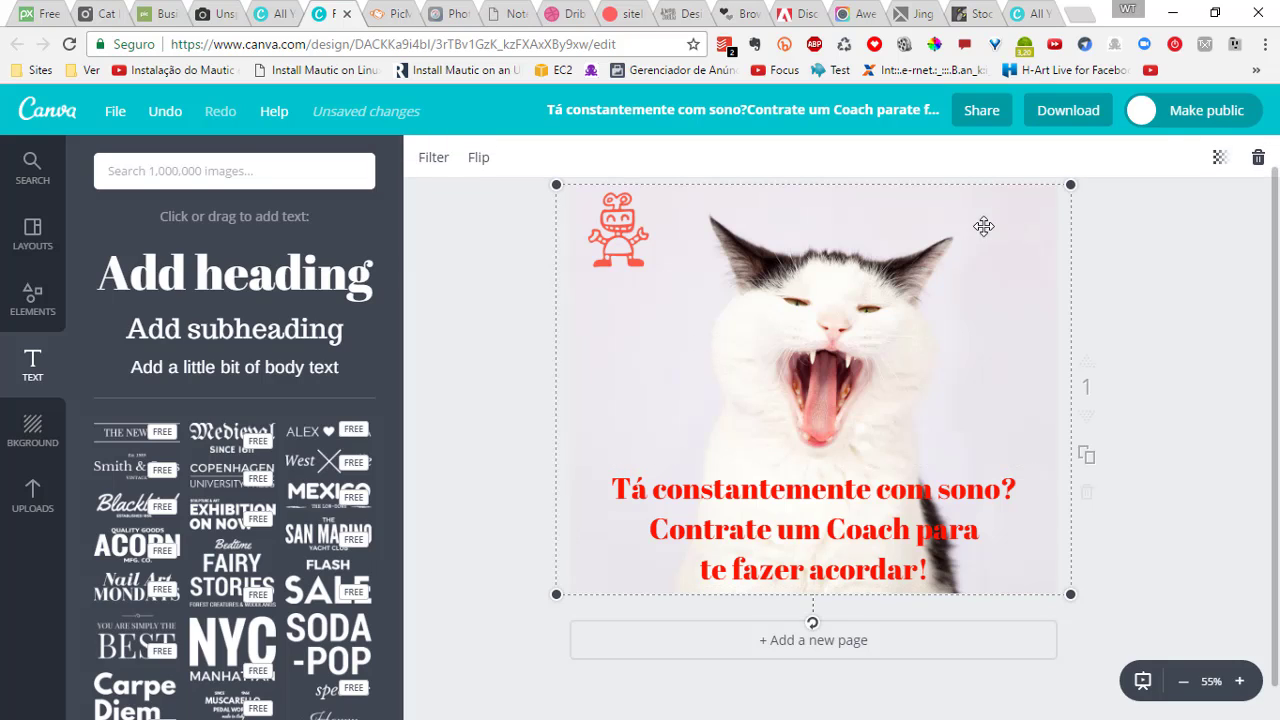
click(1218, 158)
drag(1170, 224, 1139, 230)
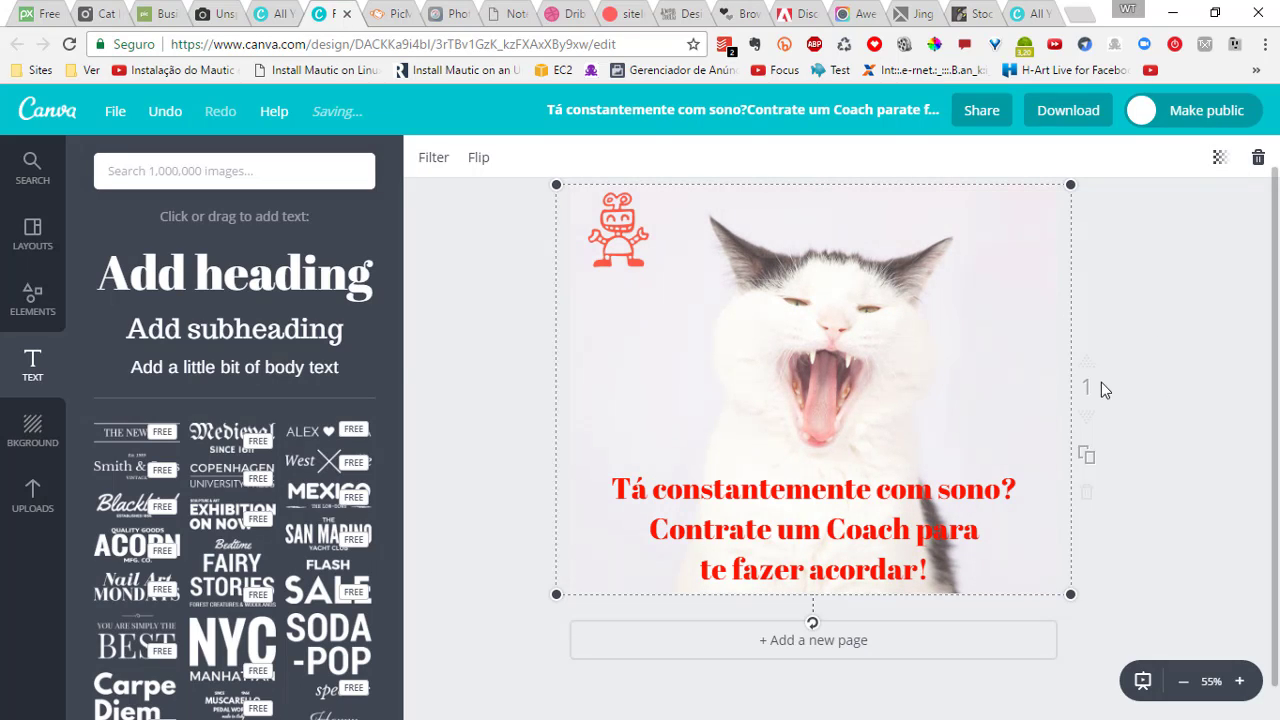
click(762, 556)
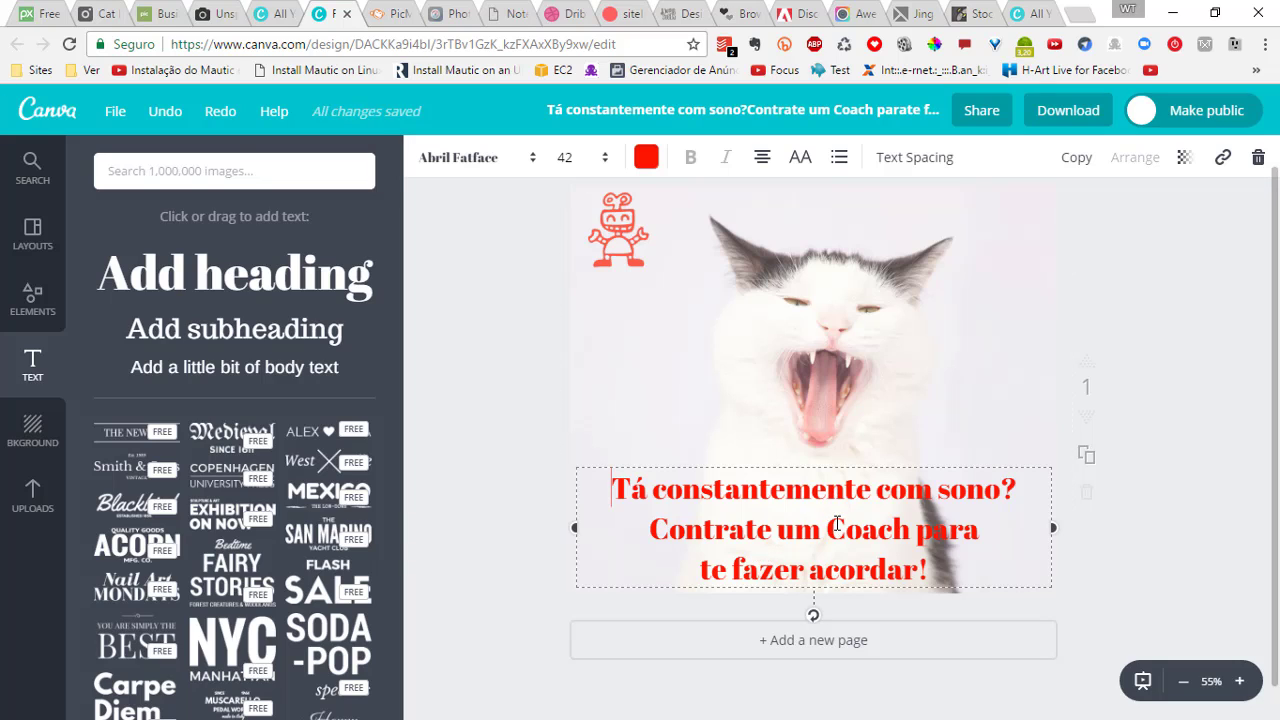
Restore the cat photo to full opacity
click(645, 350)
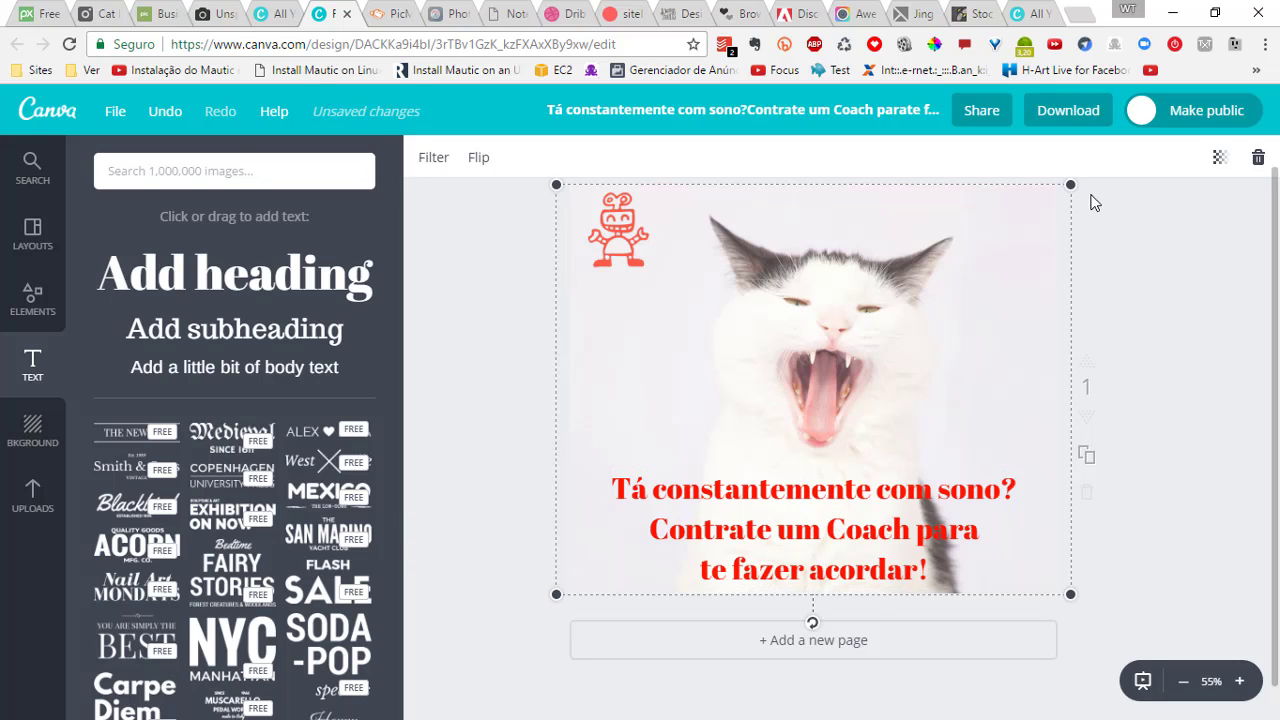
click(1219, 157)
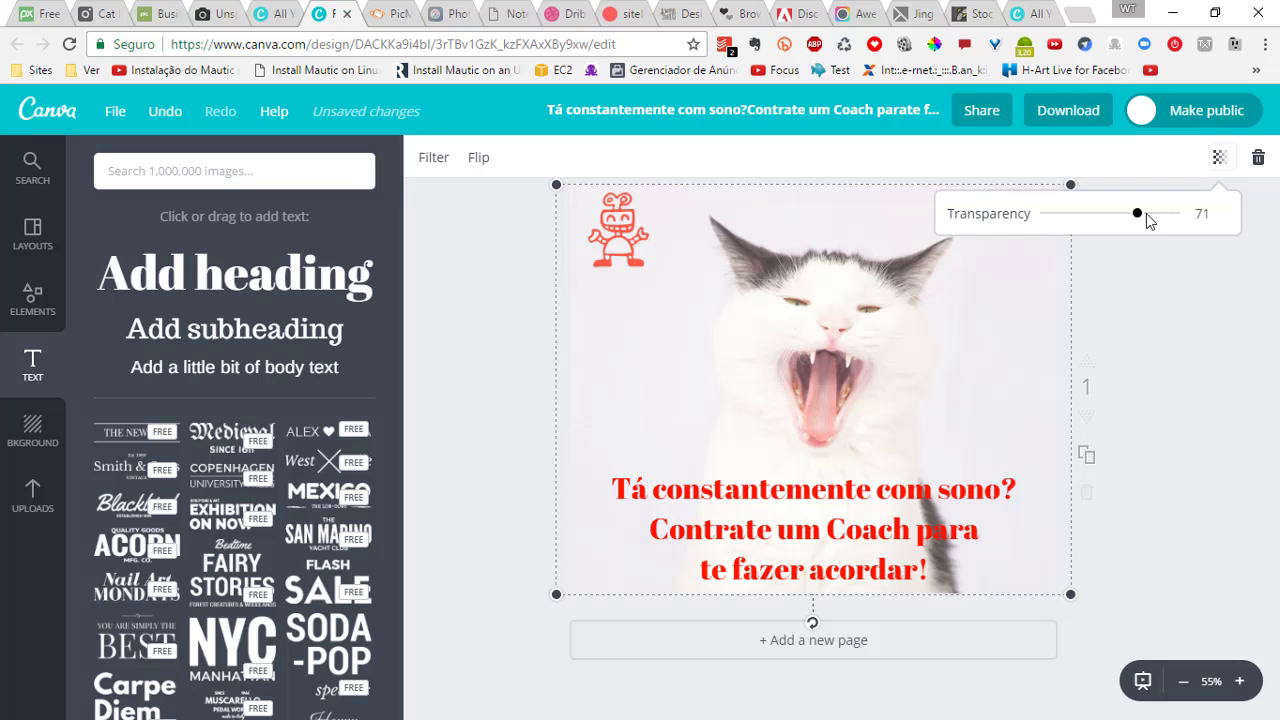
drag(1147, 222, 1197, 220)
click(632, 322)
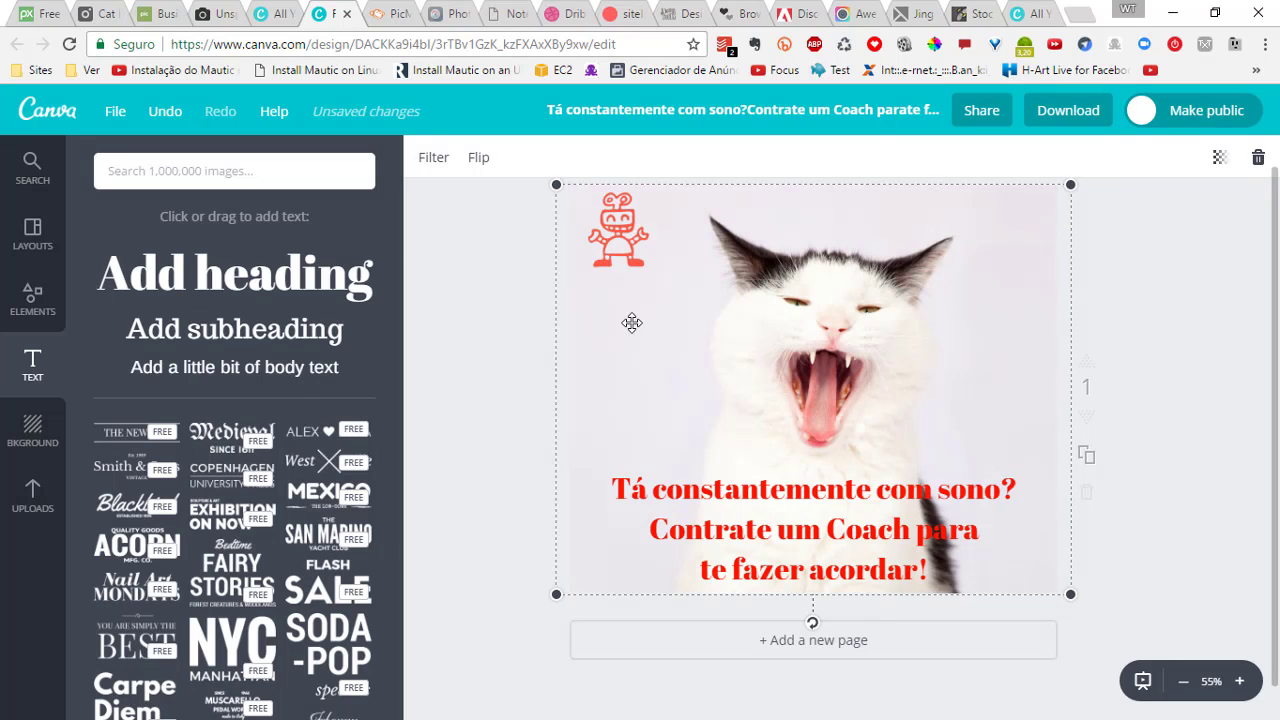
Add a square from the shape elements to the page and fill it with black
click(32, 300)
click(131, 379)
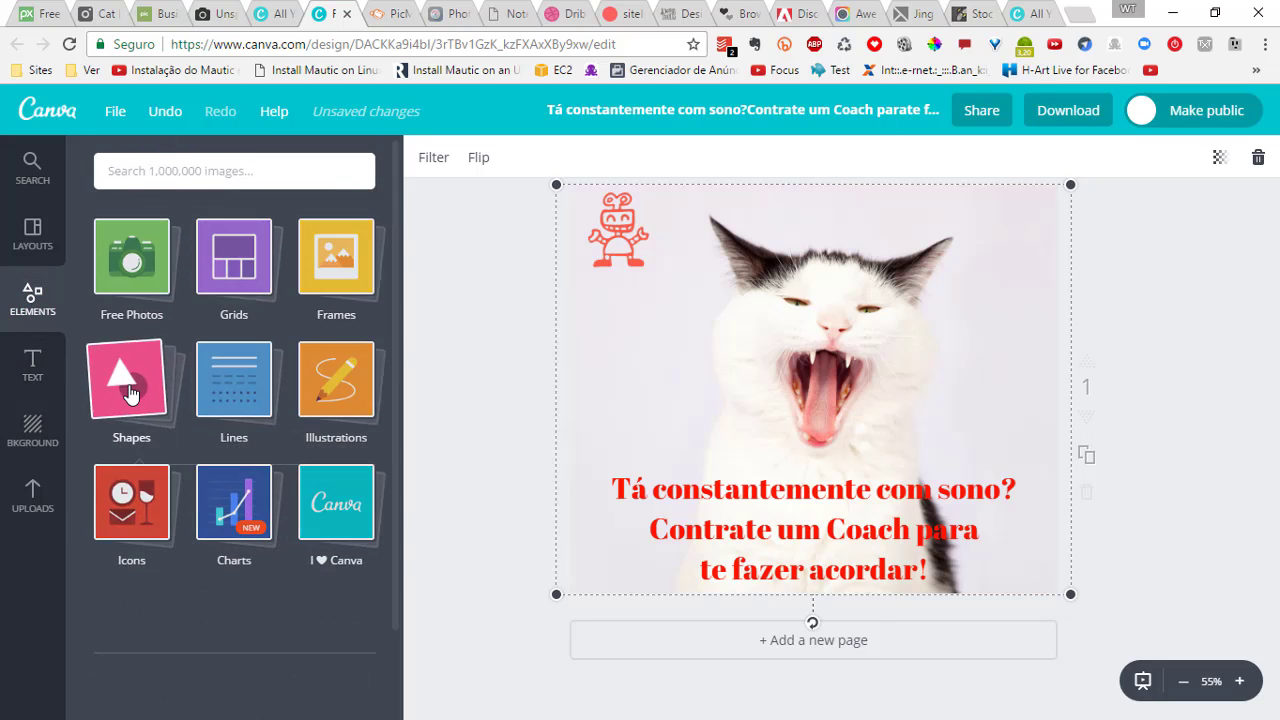
scroll(313, 321, down, 2)
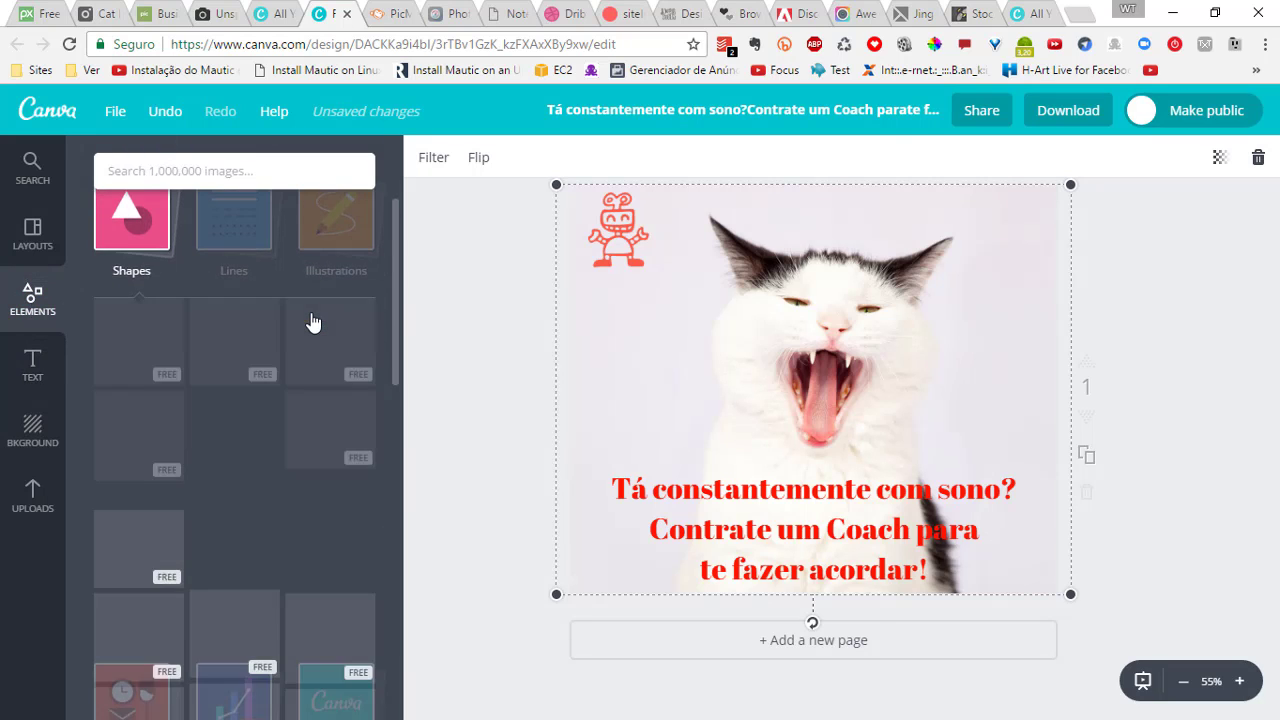
click(144, 352)
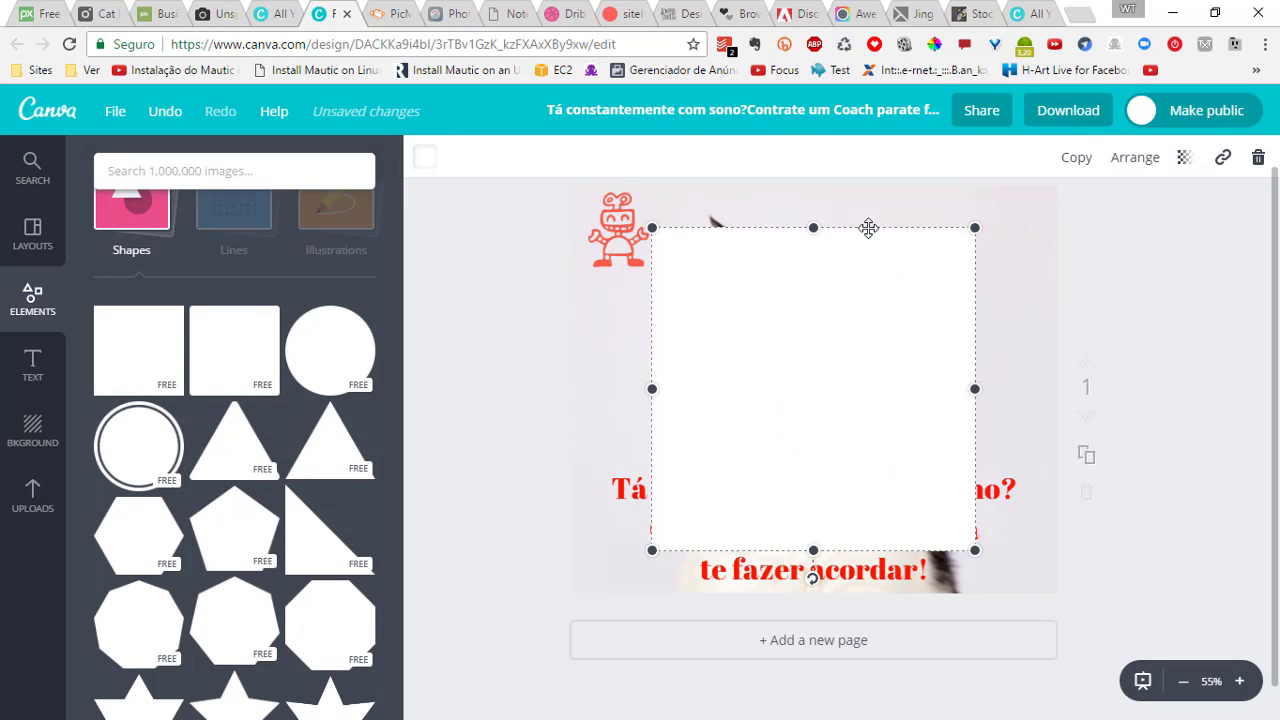
click(424, 158)
click(440, 420)
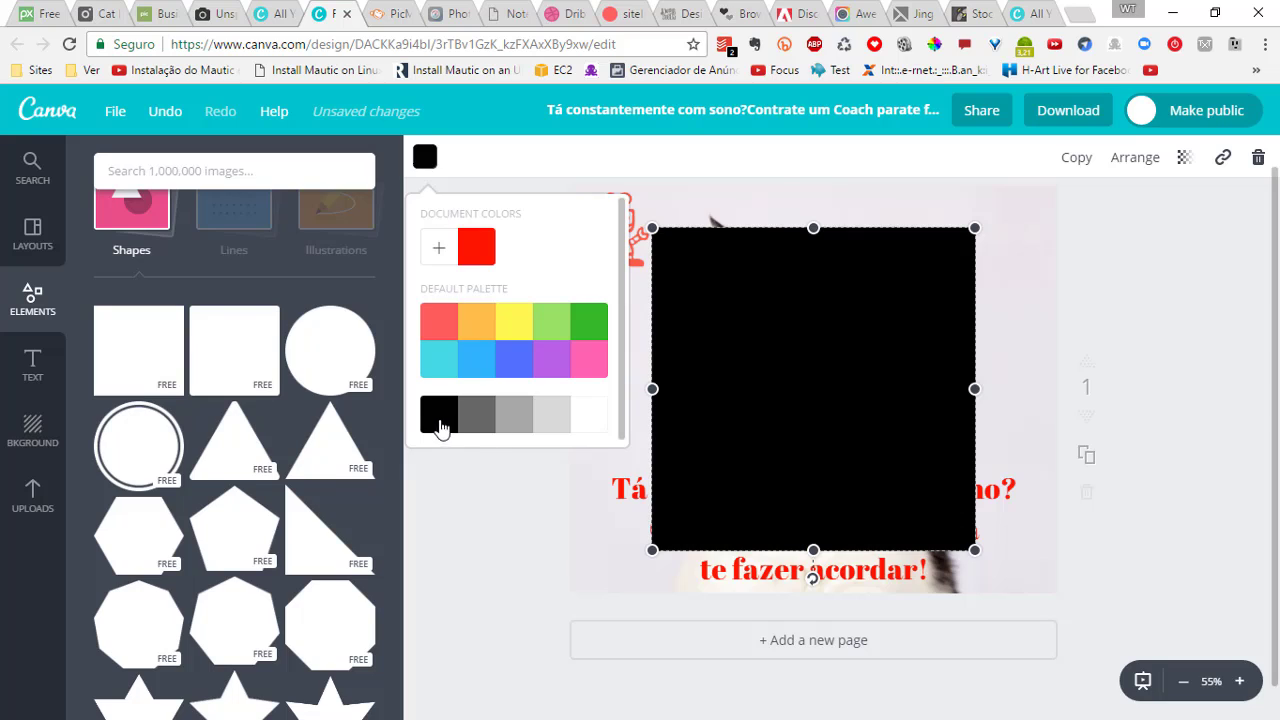
Stretch the black square on both sides and vertically to cover the whole canvas
click(736, 372)
drag(651, 390, 572, 389)
drag(973, 391, 1054, 390)
drag(813, 228, 811, 186)
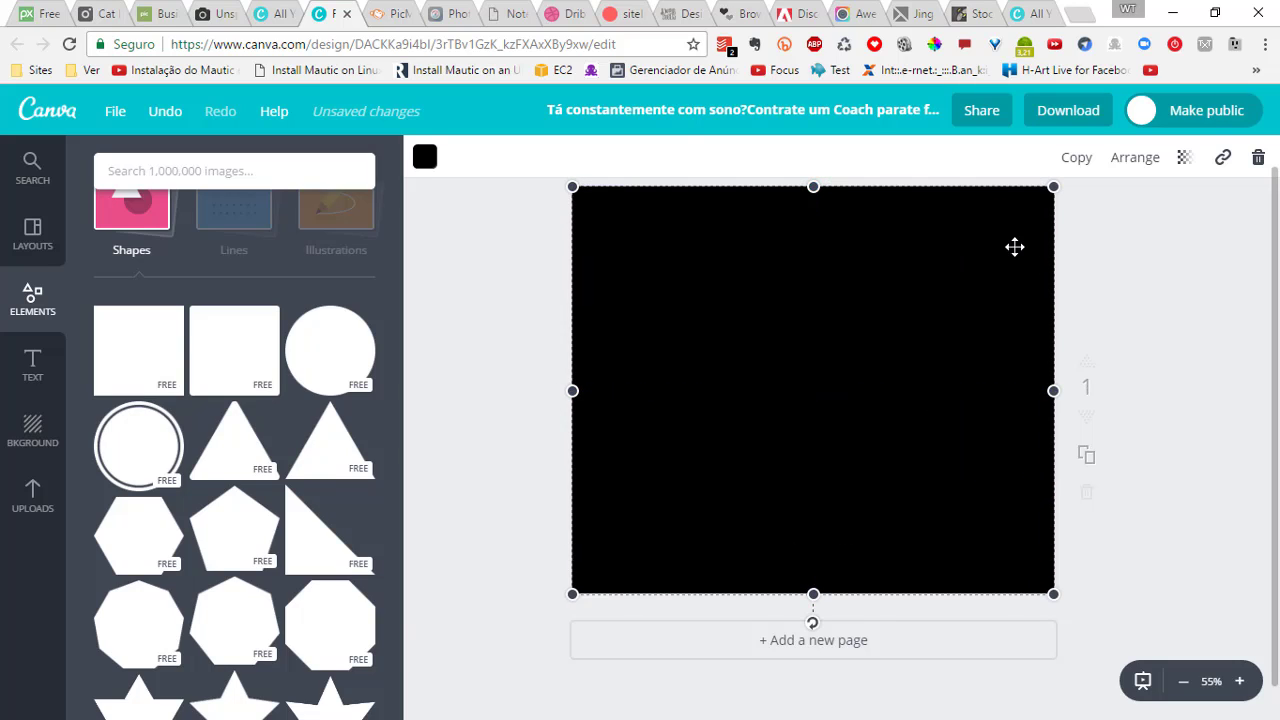
Send the black rectangle behind the heading and the robot logo and make it semi-transparent over the cat photo
click(1135, 157)
click(1105, 245)
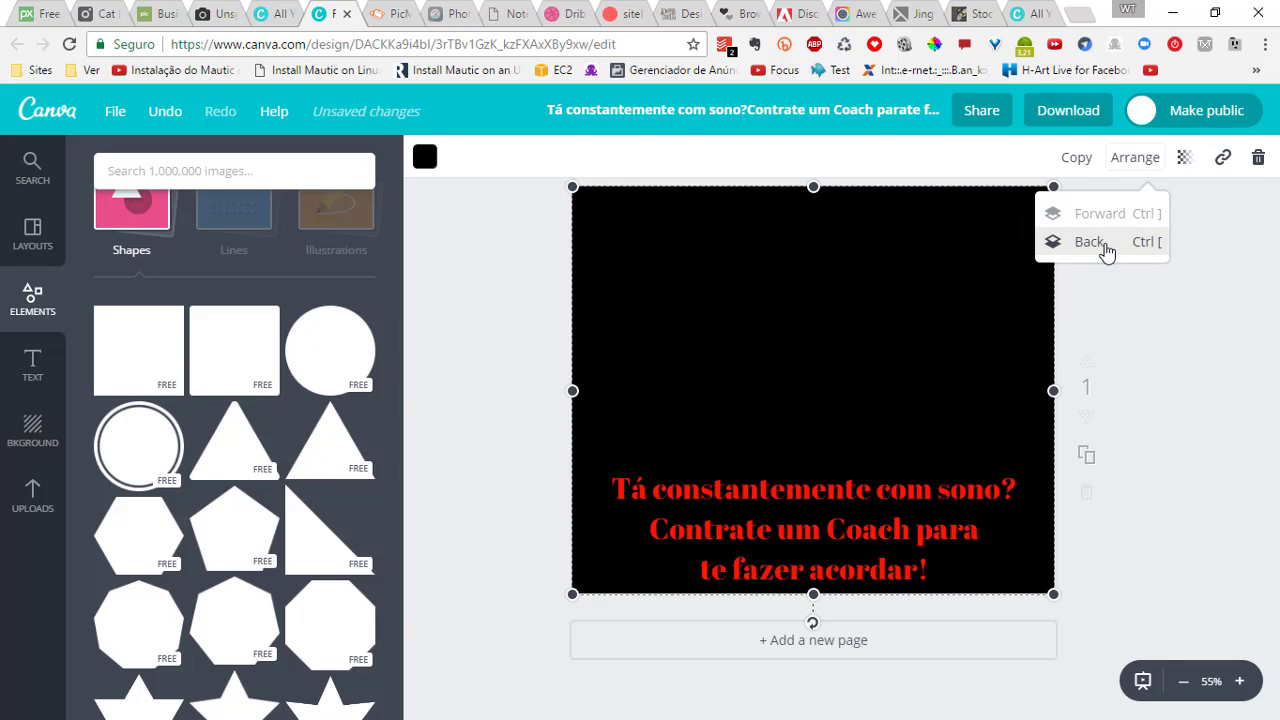
click(1105, 245)
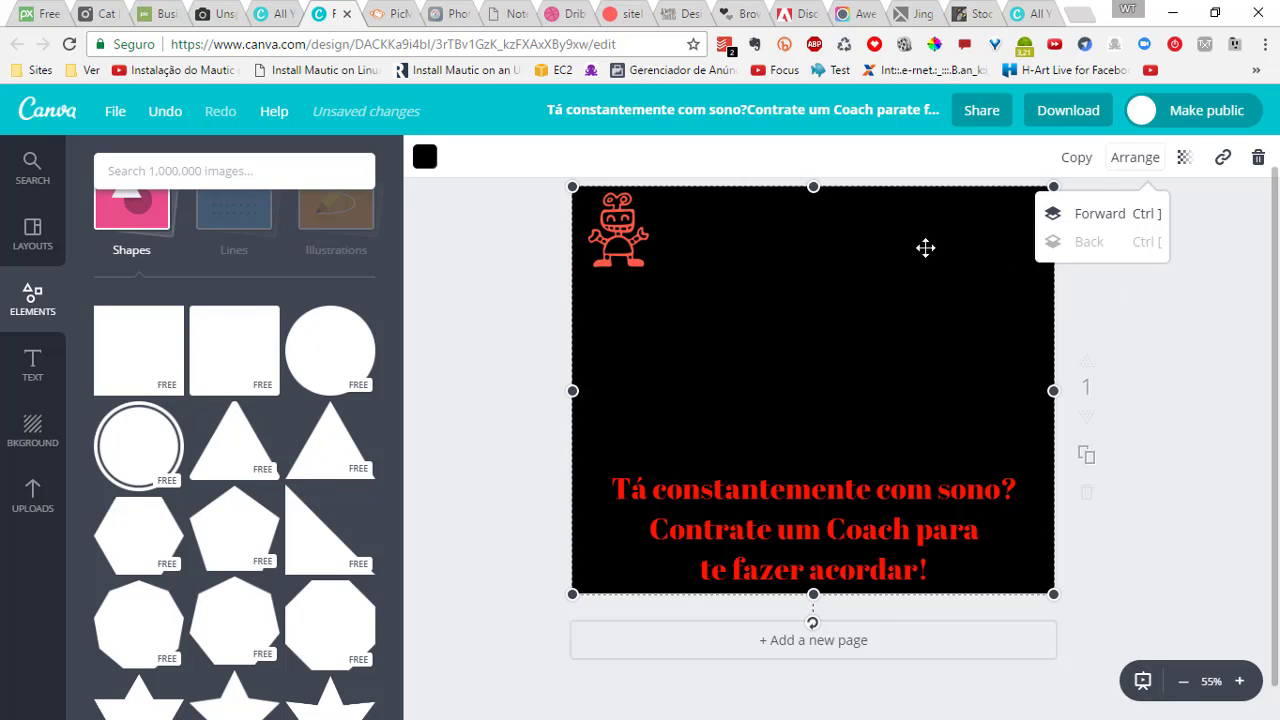
click(1186, 160)
drag(1143, 218, 1074, 220)
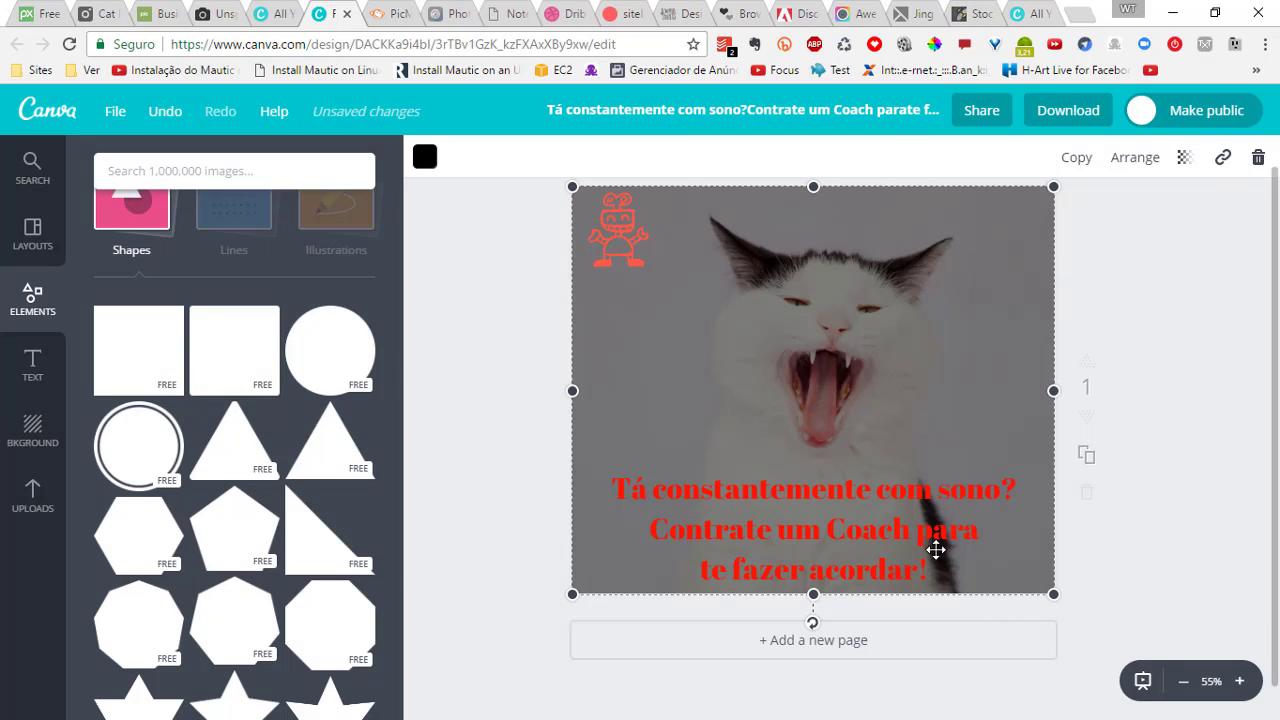
Recolour the entire heading text white
click(871, 536)
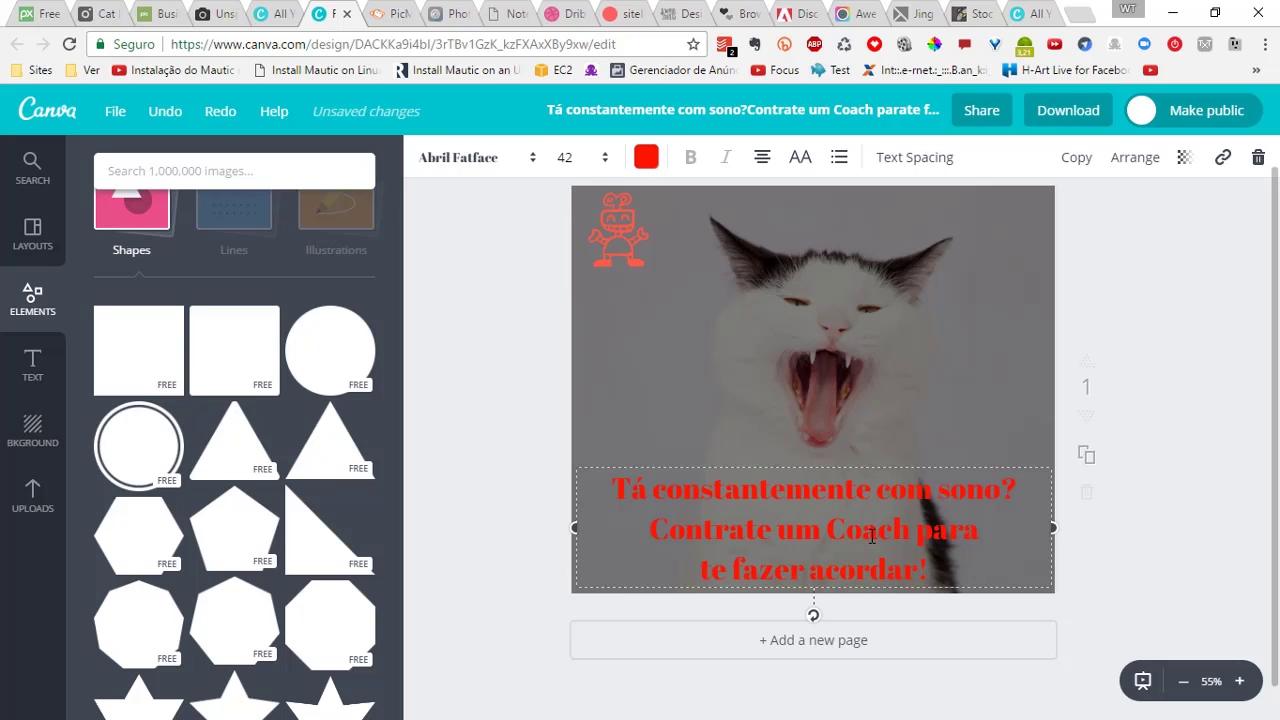
key(ctrl+z)
click(1168, 278)
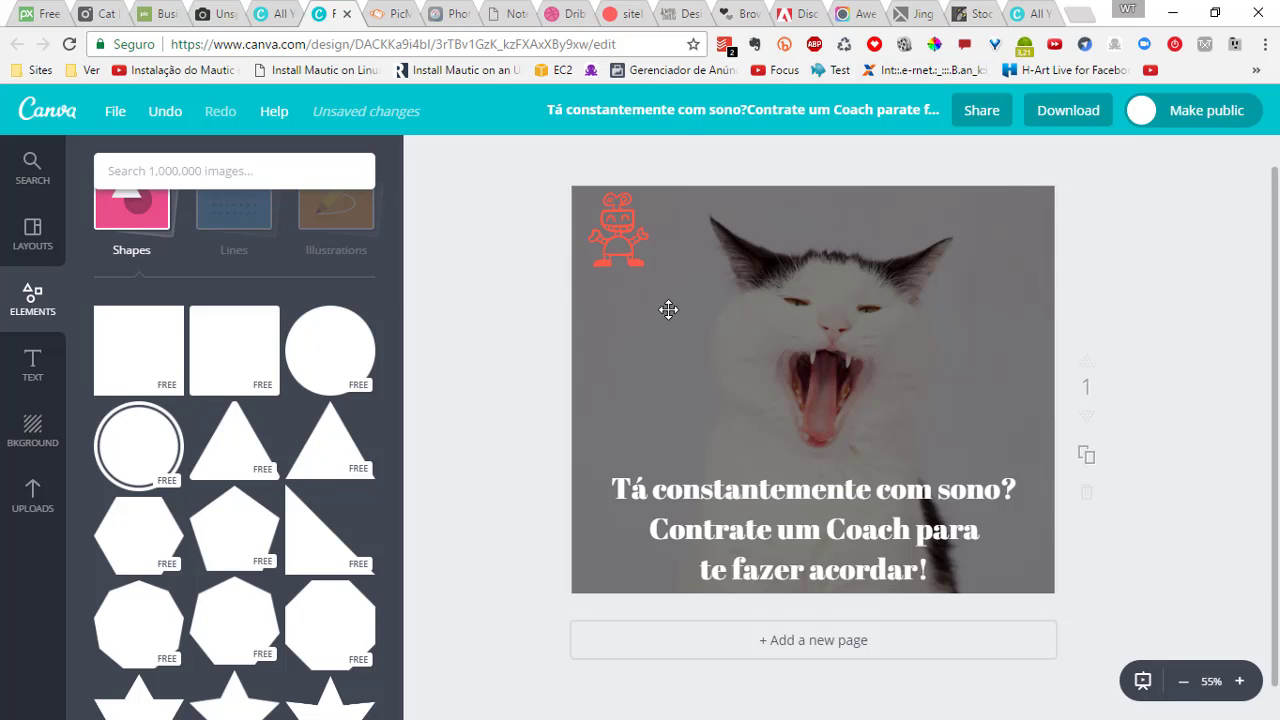
Download the design as a PNG and save it to the Desktop under the suggested file name
click(1068, 112)
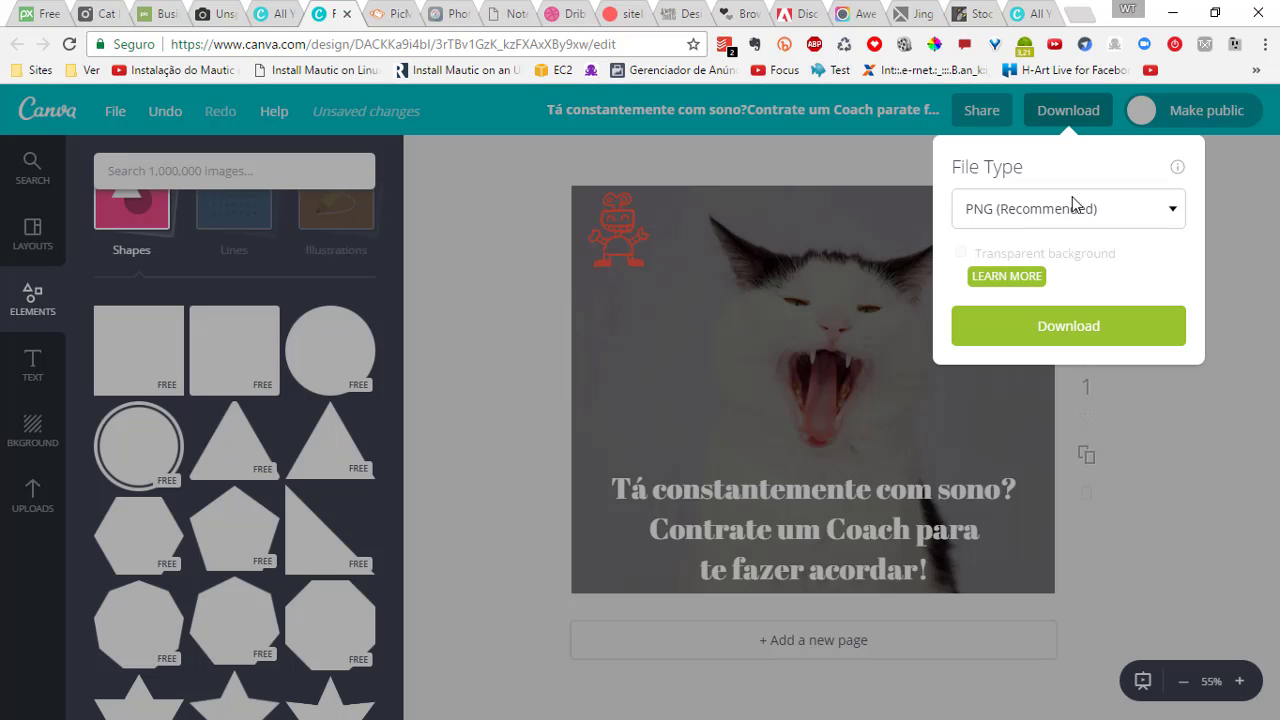
click(1040, 334)
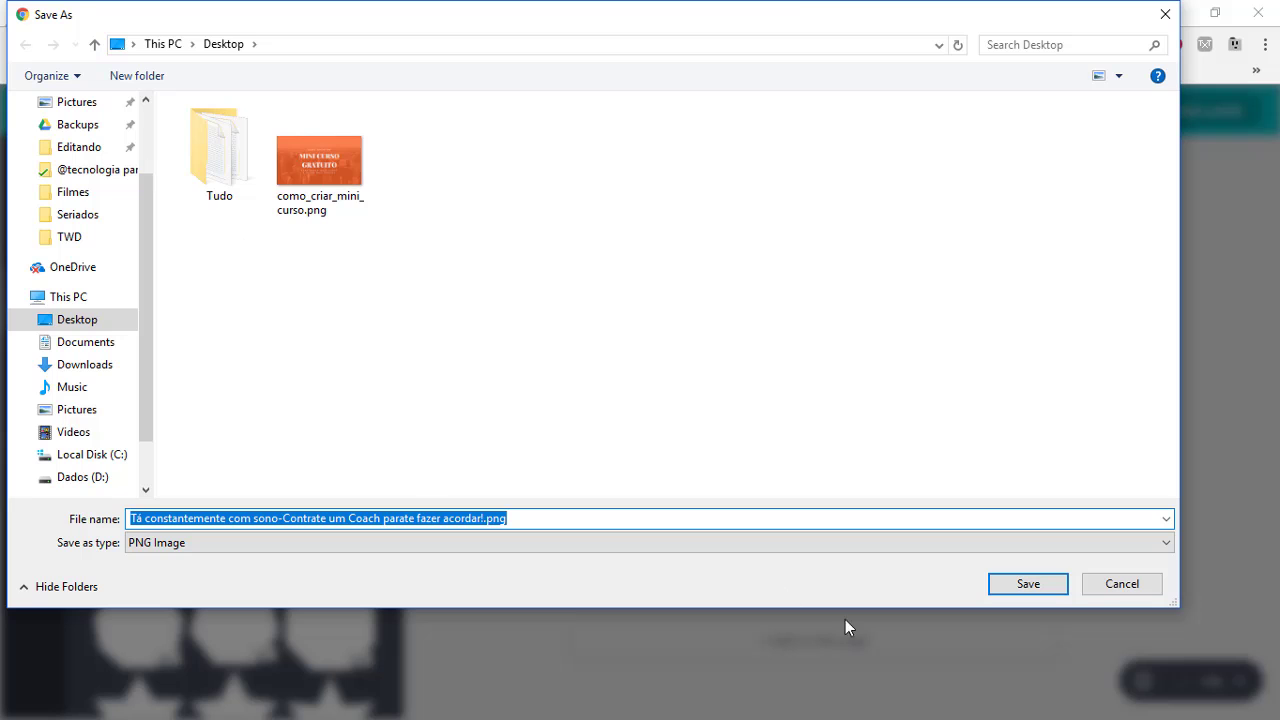
click(1052, 593)
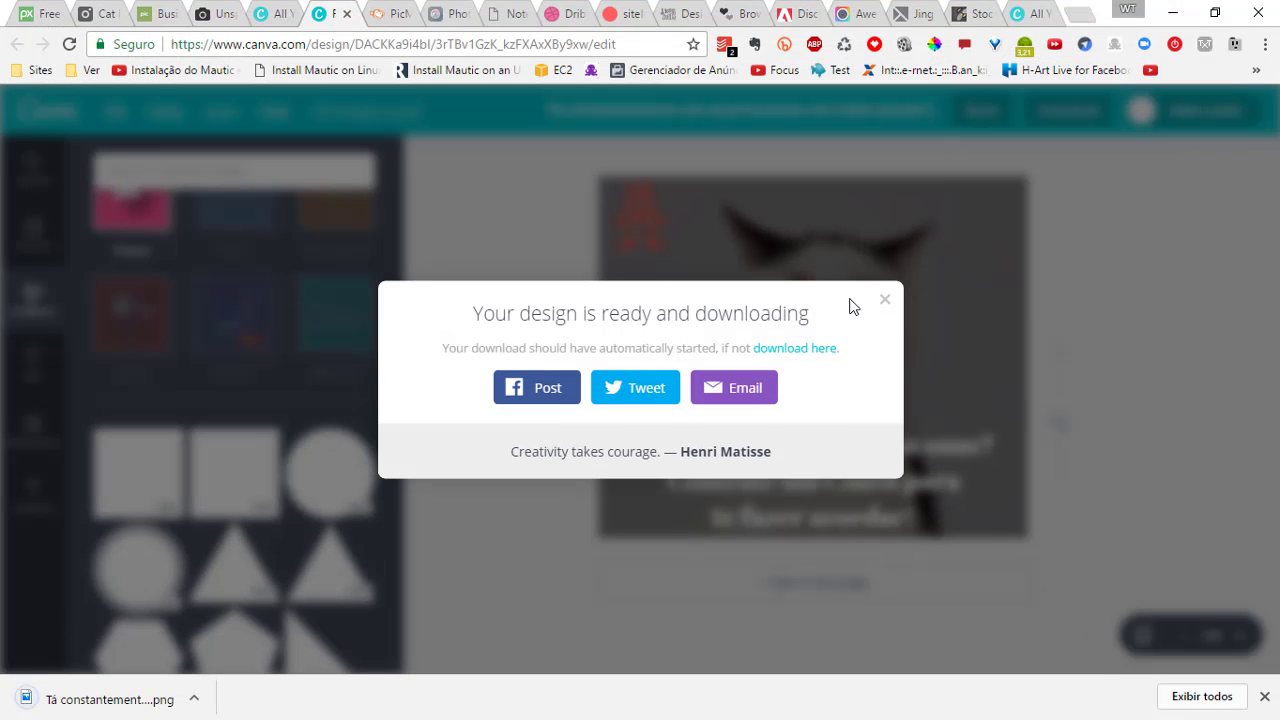
click(889, 301)
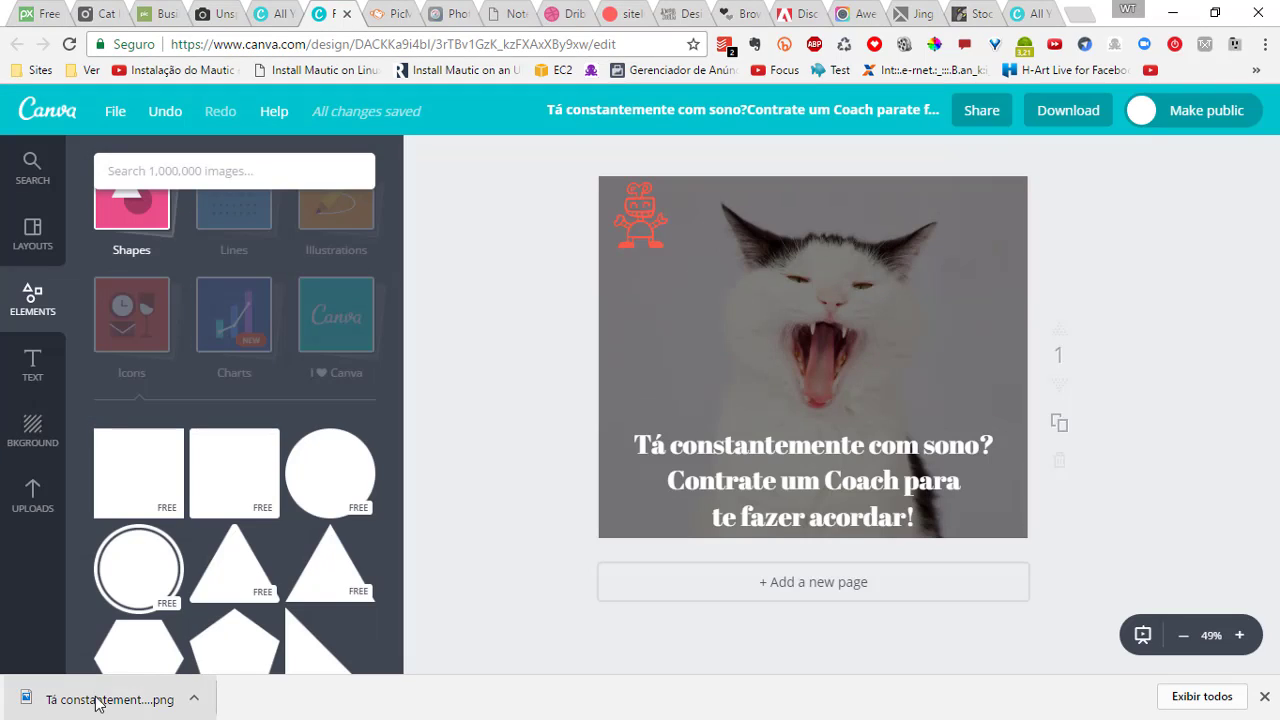
Open the downloaded PNG to check the finished post, and close the image viewer
click(99, 699)
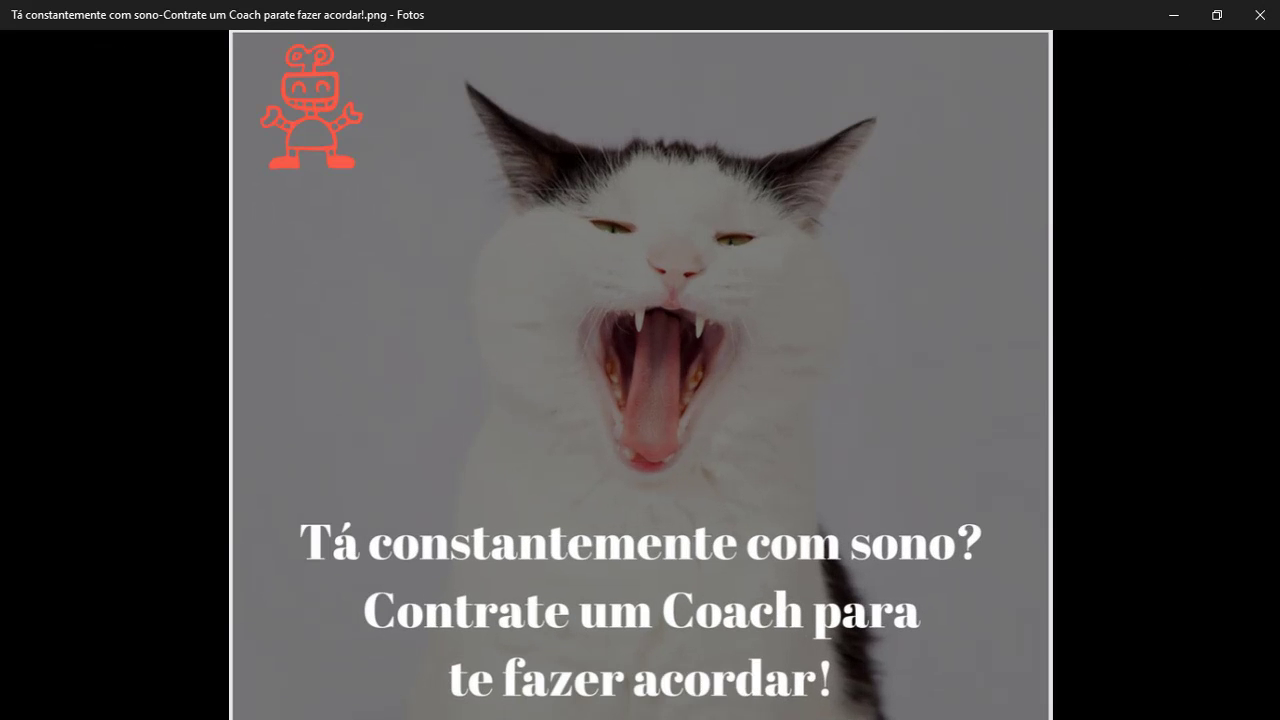
click(1259, 14)
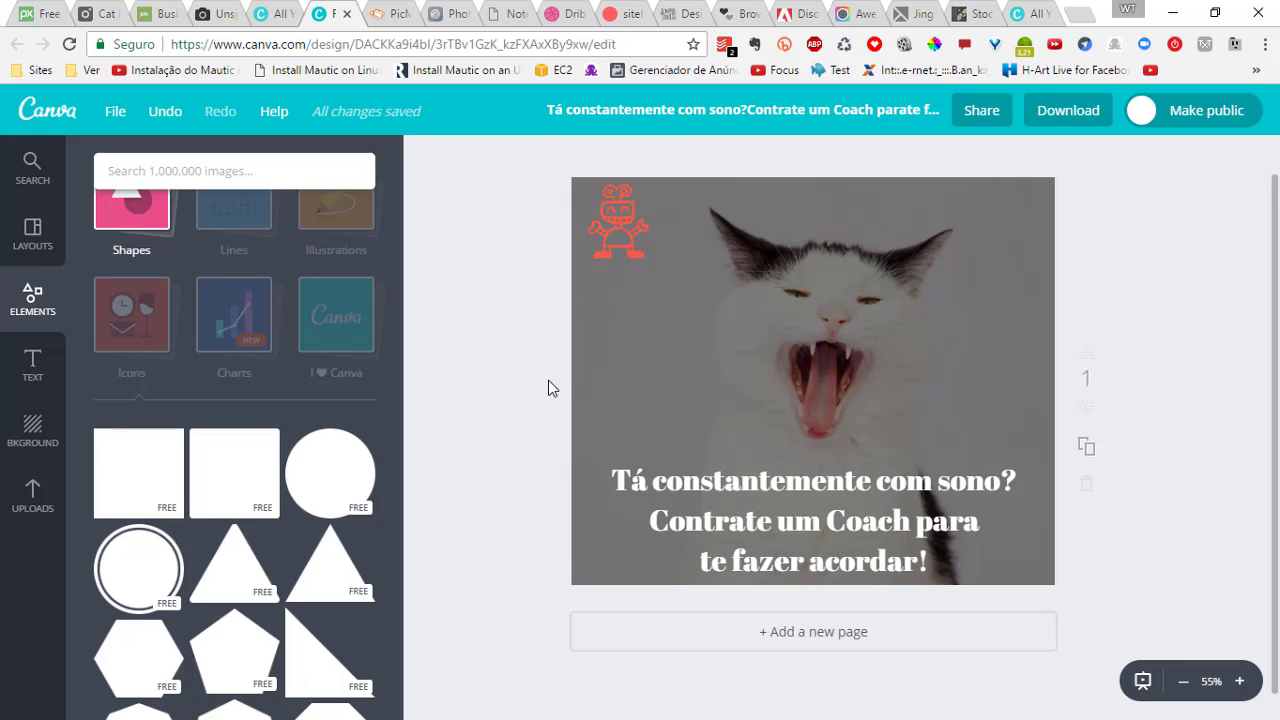
Switch to PicMonkey, enter its photo editor and open cat-1898830_1280.jpg from the Desktop
click(386, 14)
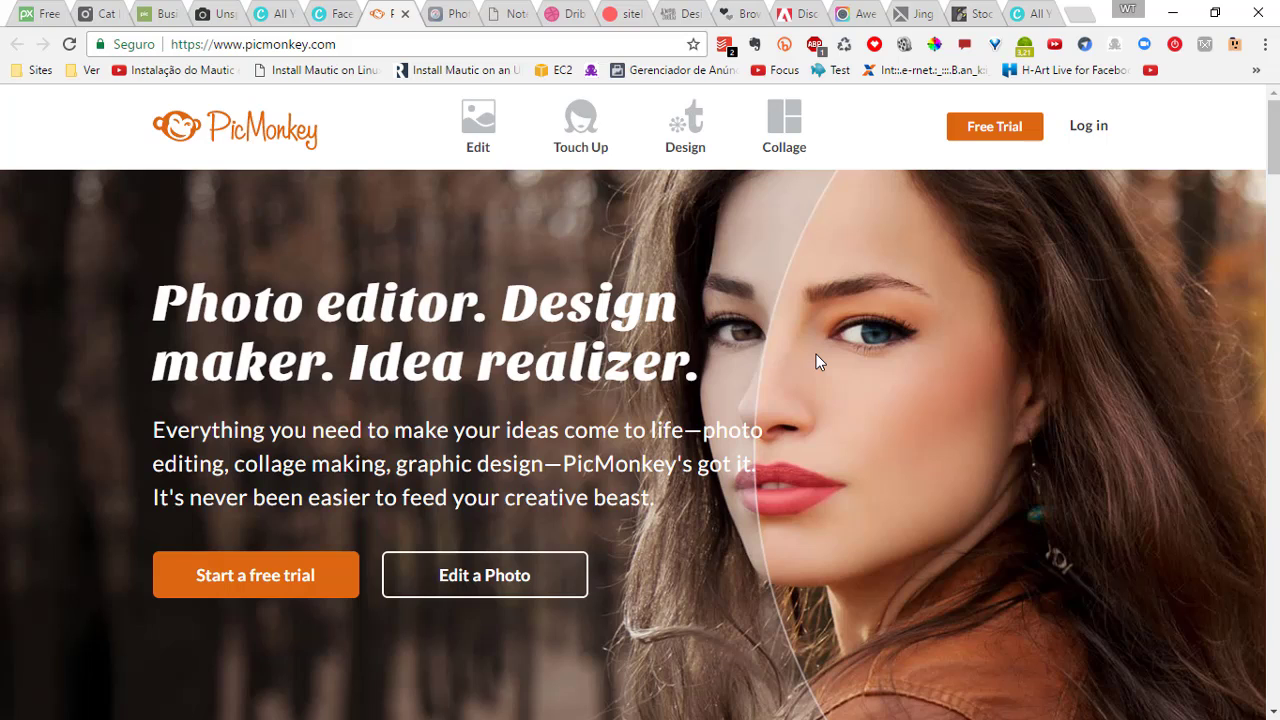
click(452, 582)
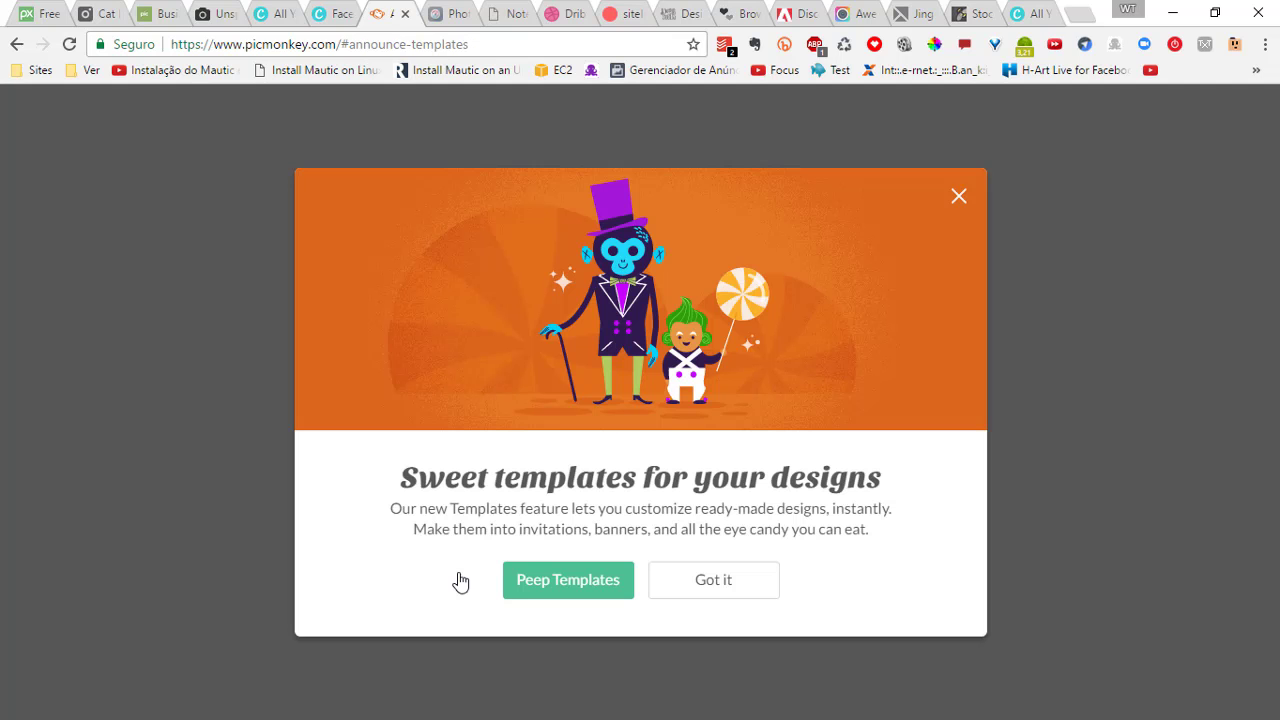
click(713, 581)
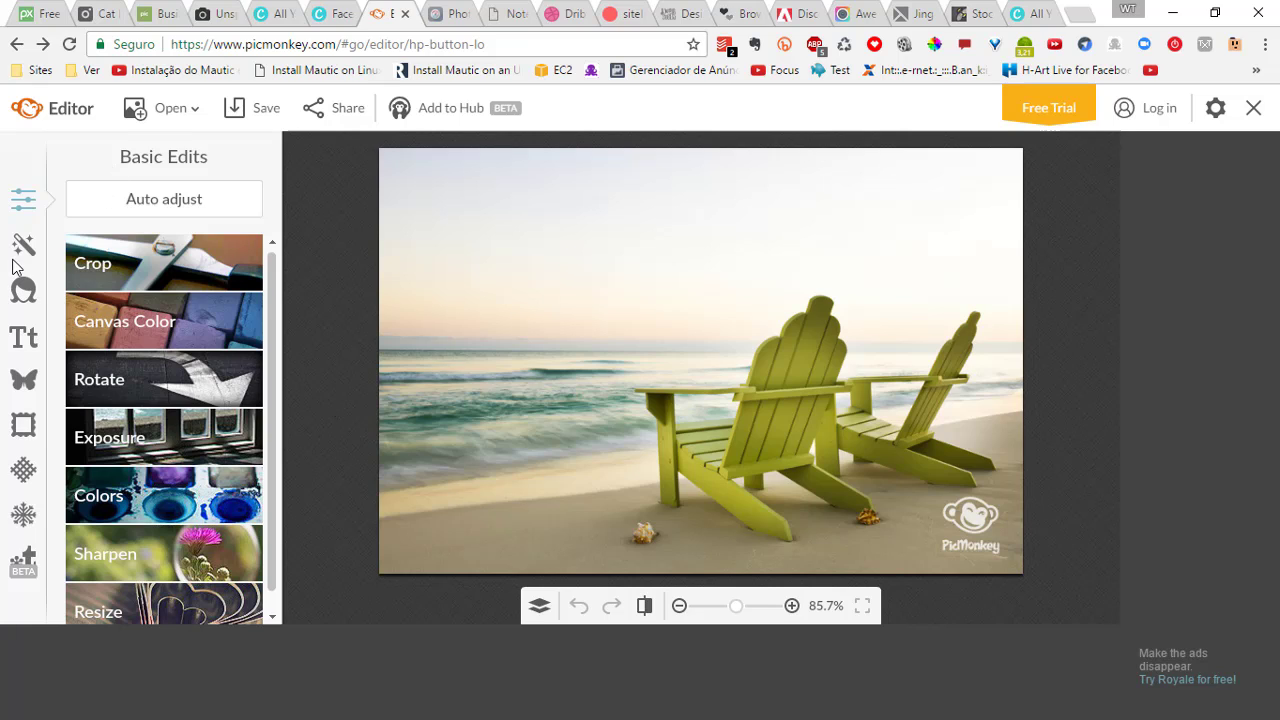
click(166, 108)
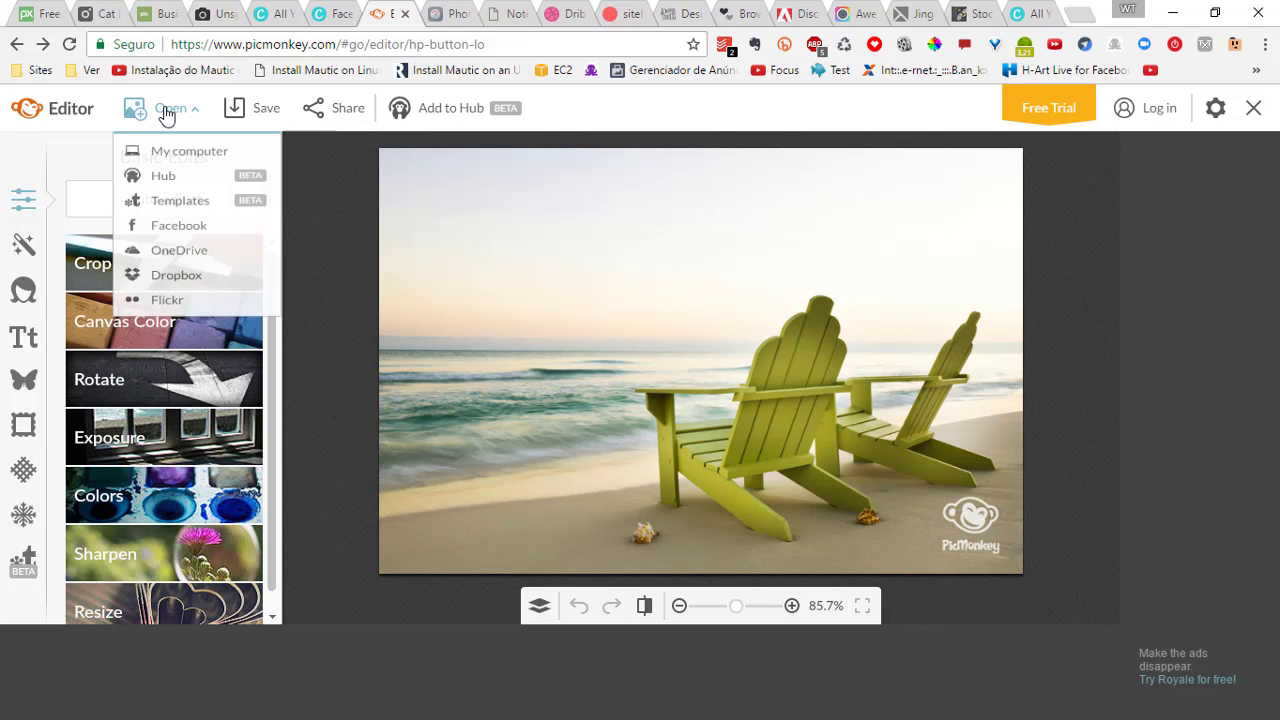
click(181, 156)
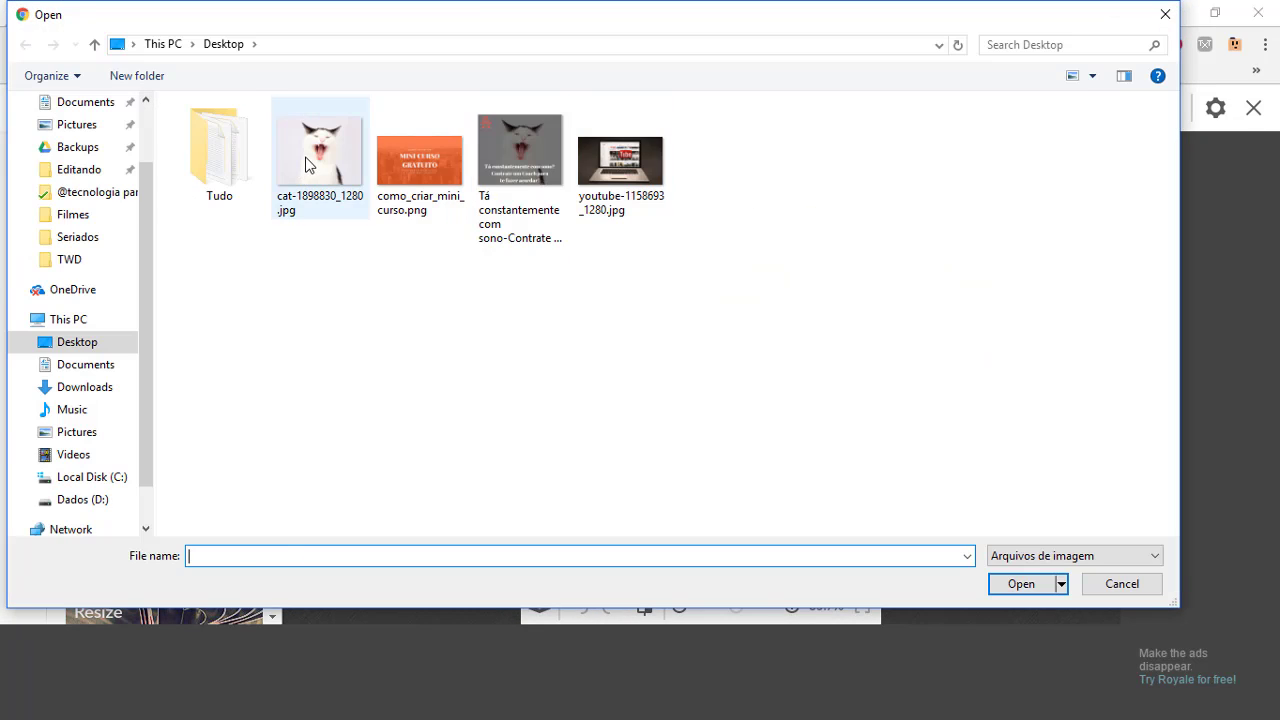
double_click(308, 165)
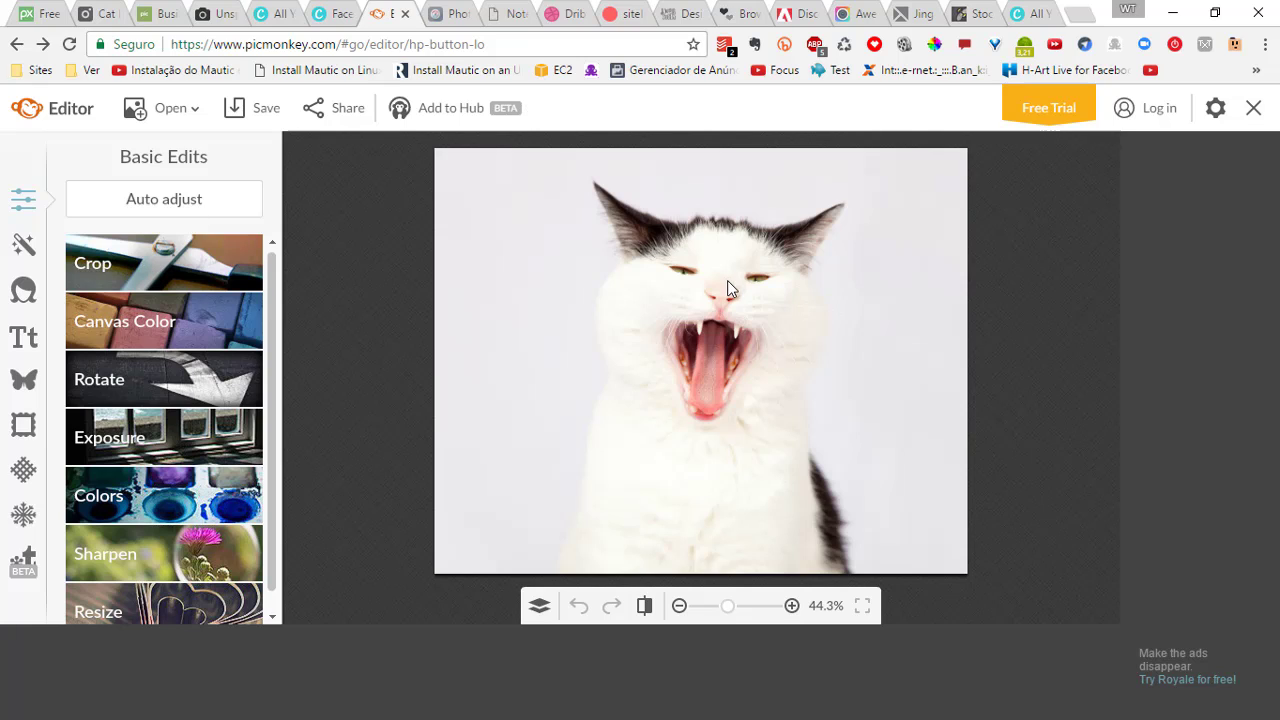
Crop the photo around the cat's head to about 695 × 603 pixels, apply the crop and return to the editor without saving
click(186, 275)
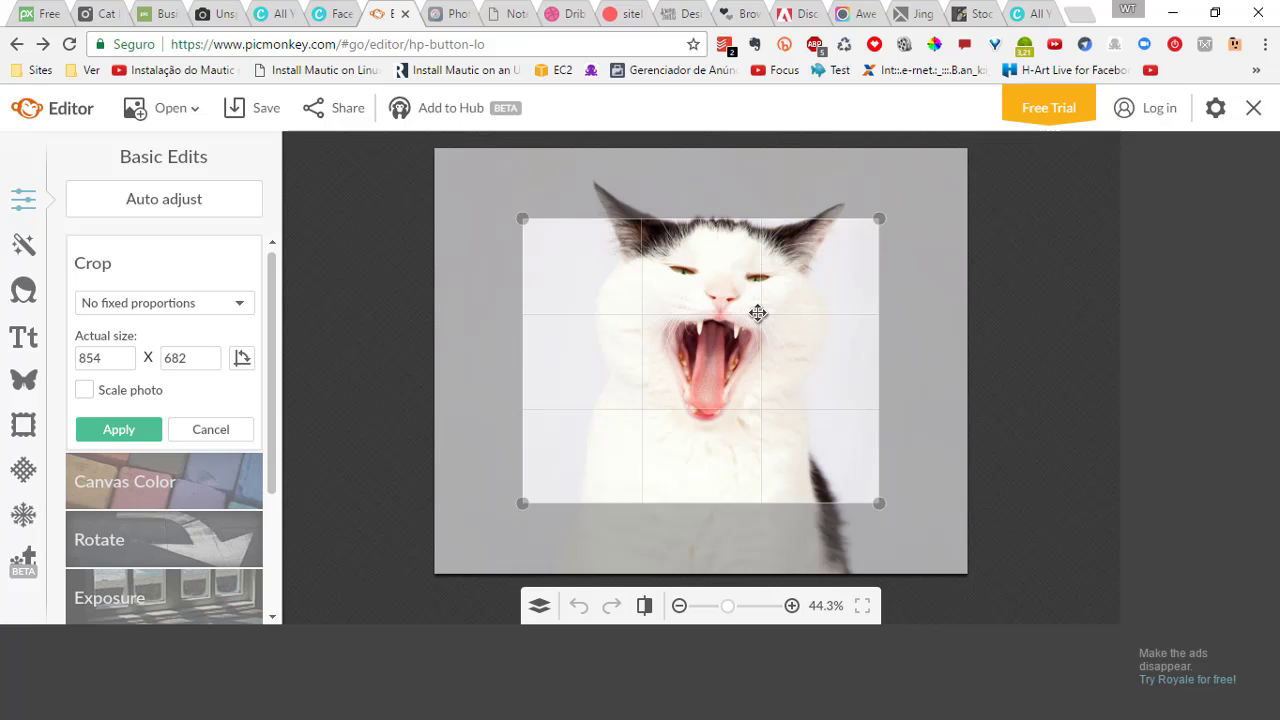
drag(521, 218, 508, 168)
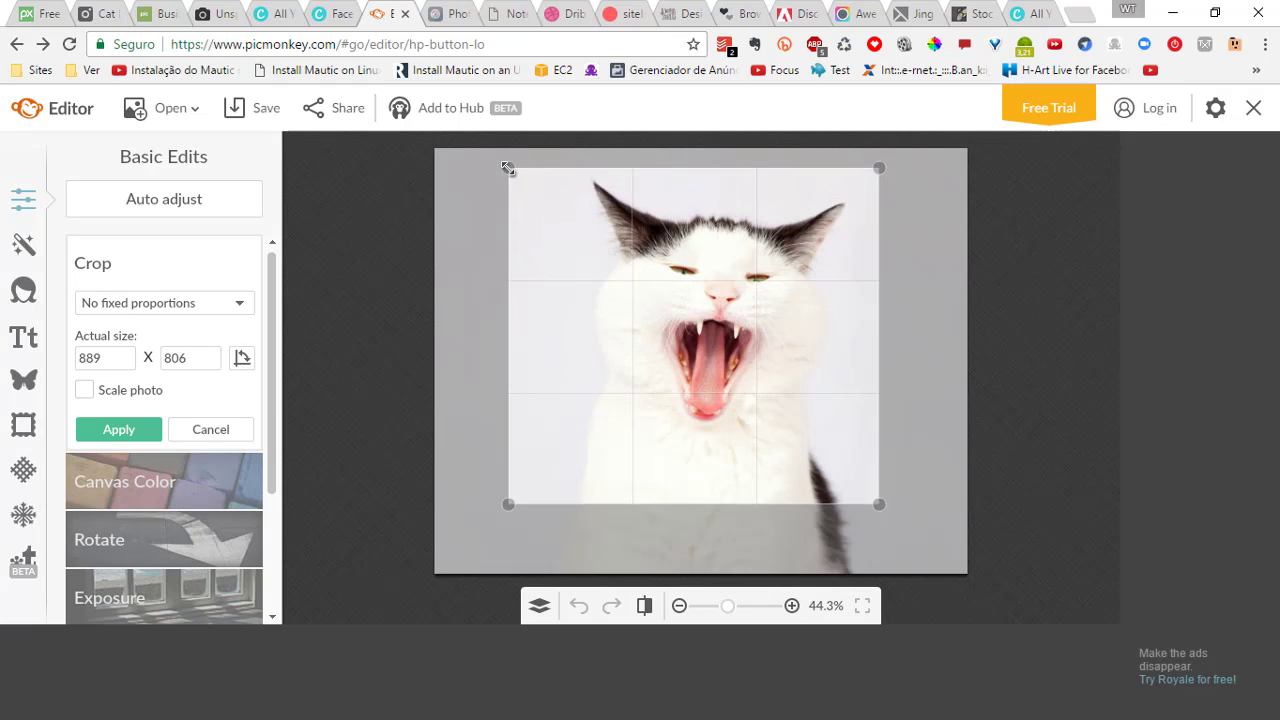
click(873, 507)
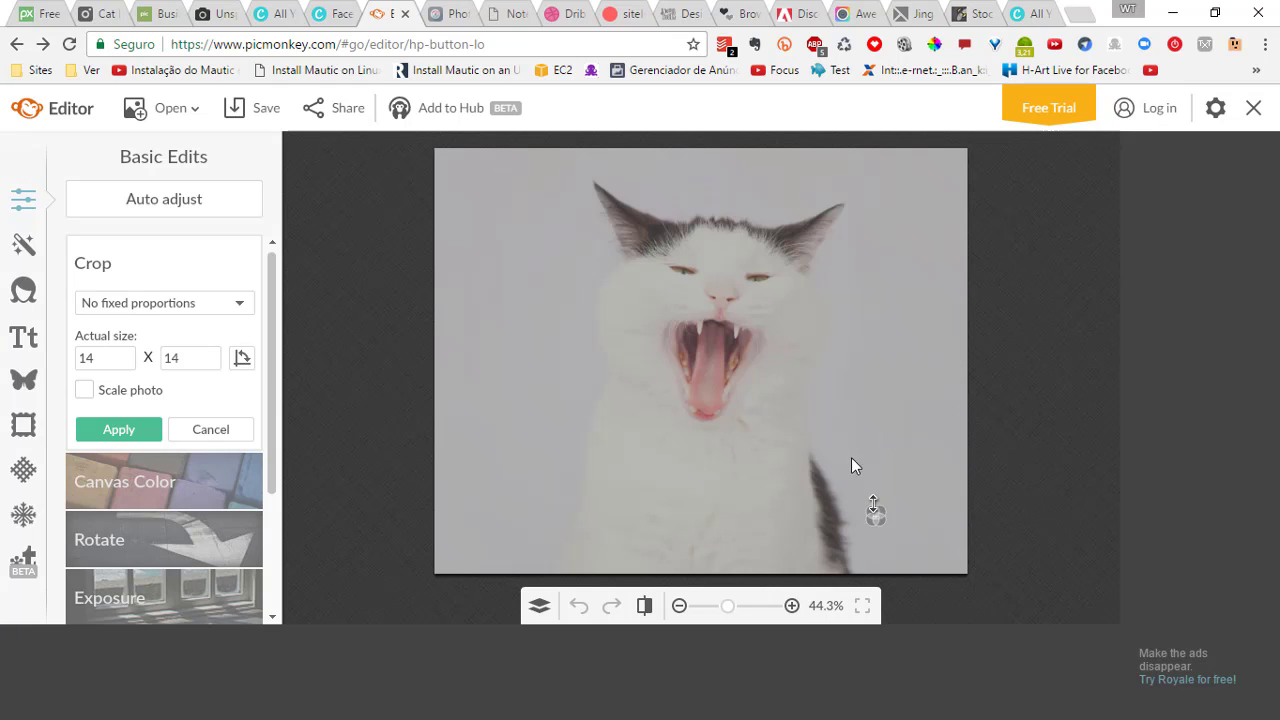
drag(572, 183, 858, 436)
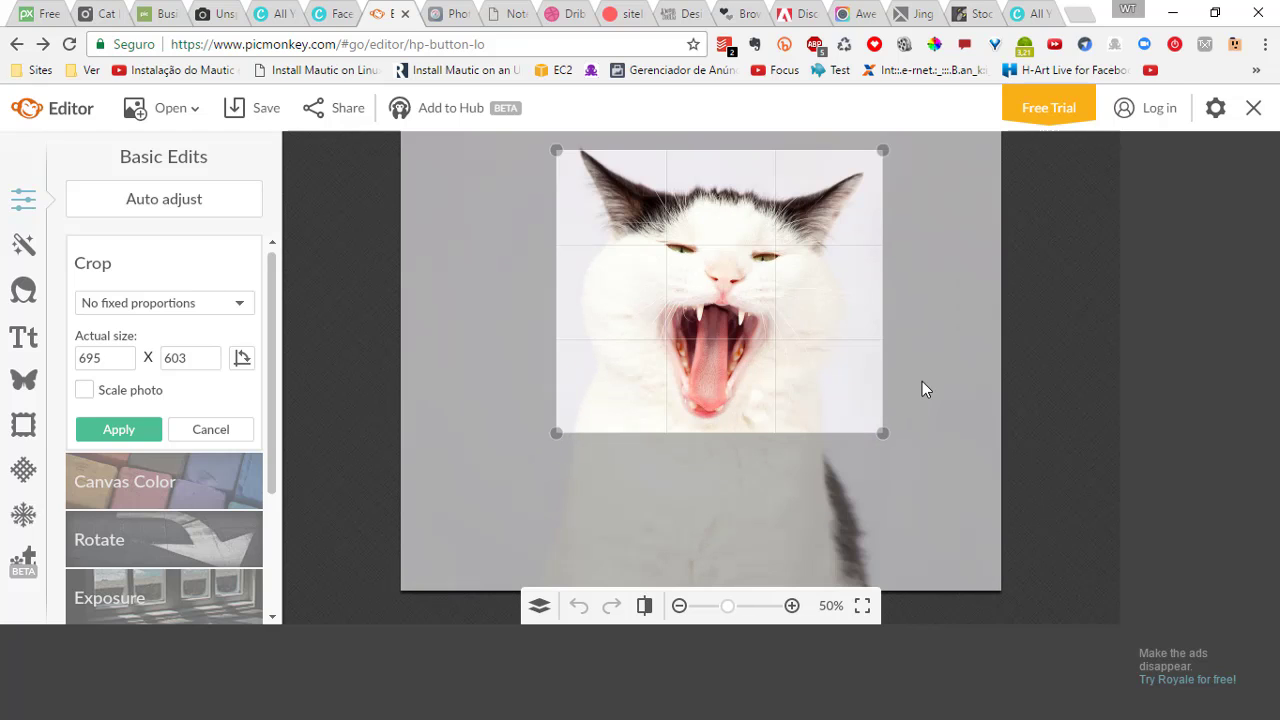
click(241, 113)
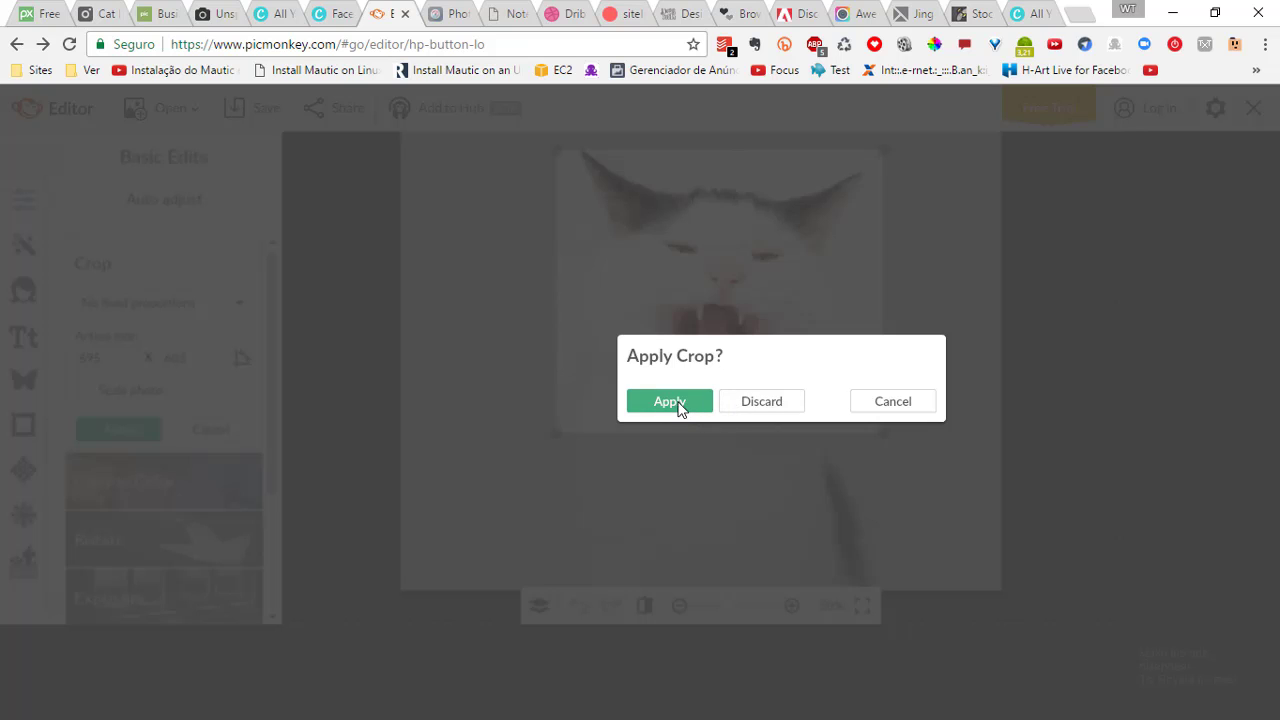
click(668, 401)
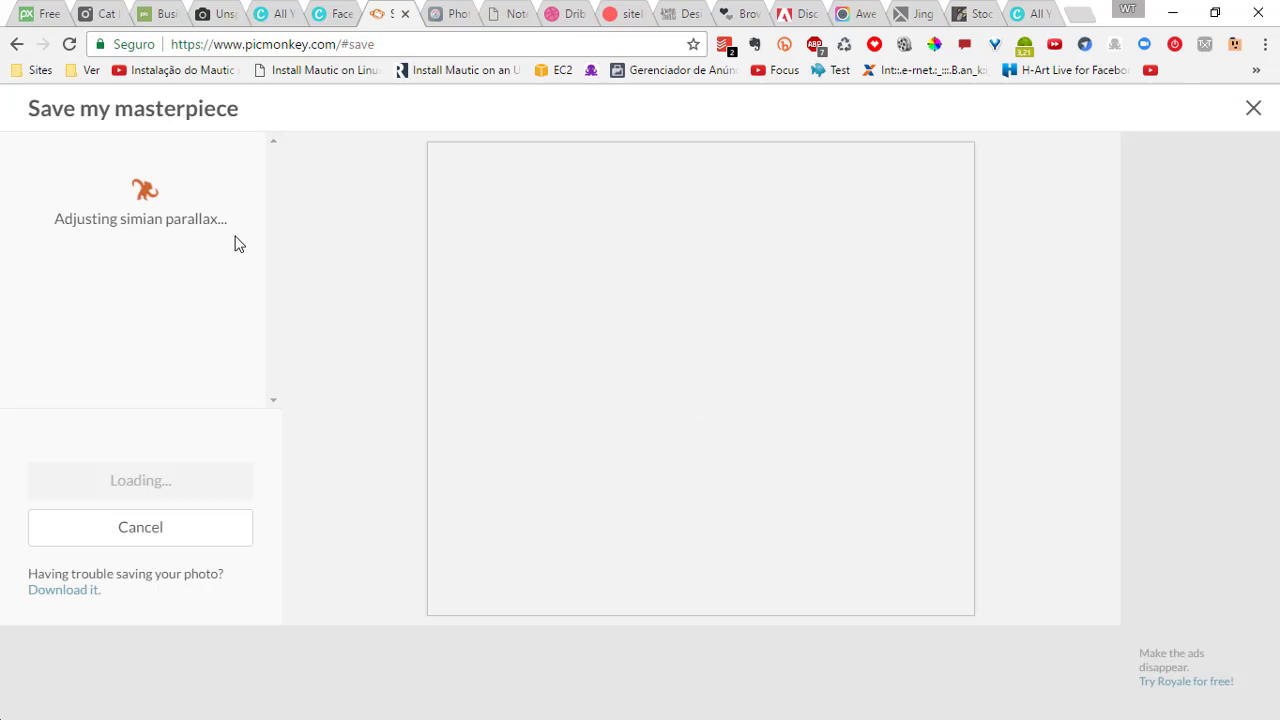
click(200, 534)
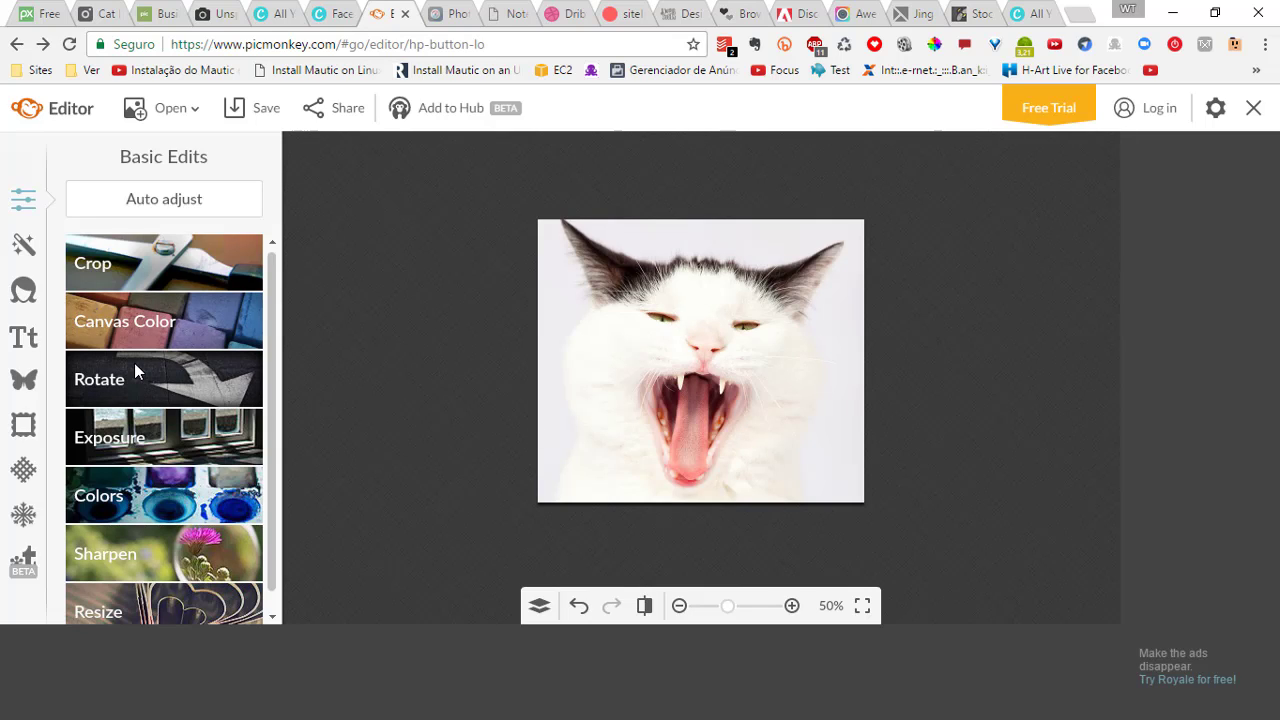
Rotate the cropped cat photo clockwise by 180 degrees so it is upside down, and apply the rotation
click(134, 371)
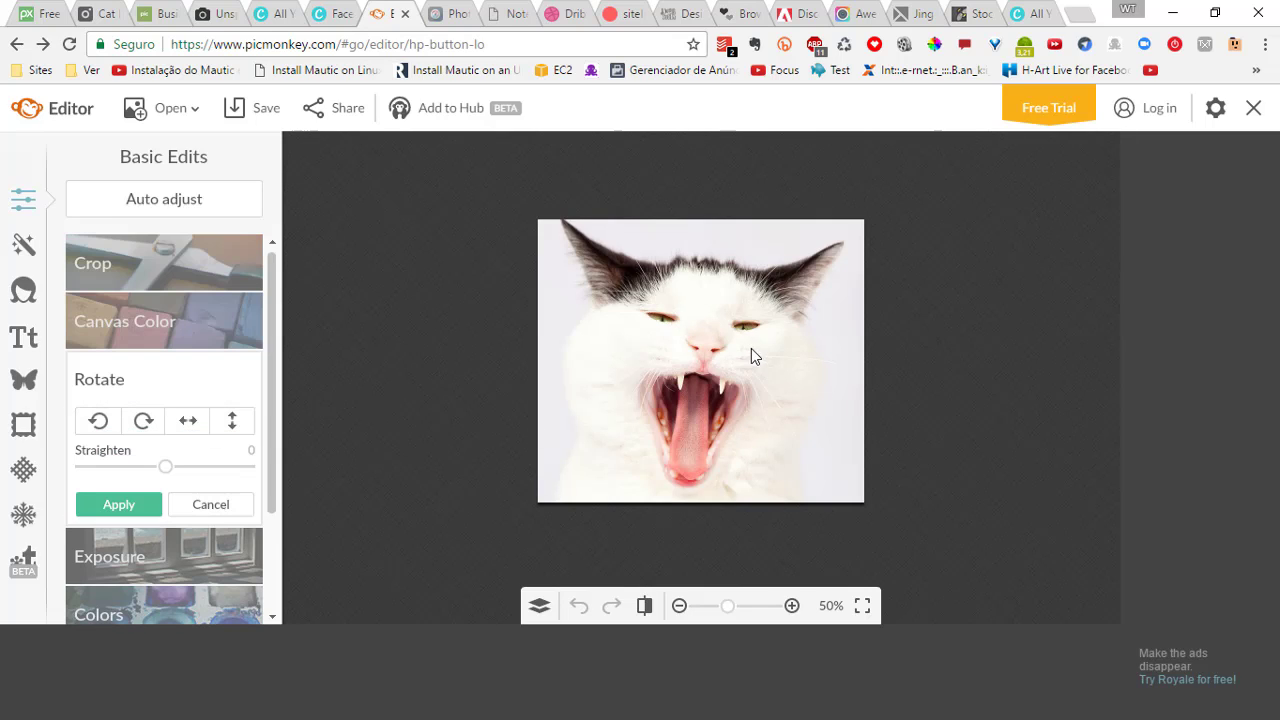
click(142, 422)
click(140, 424)
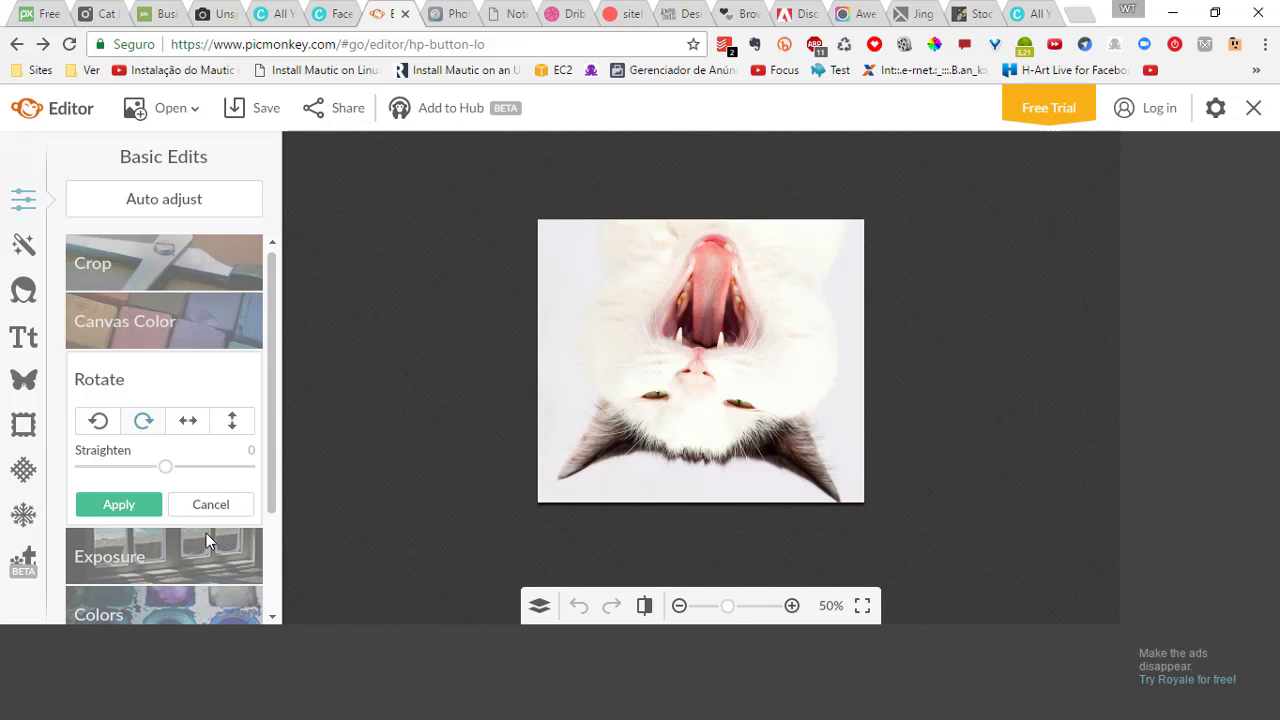
click(119, 505)
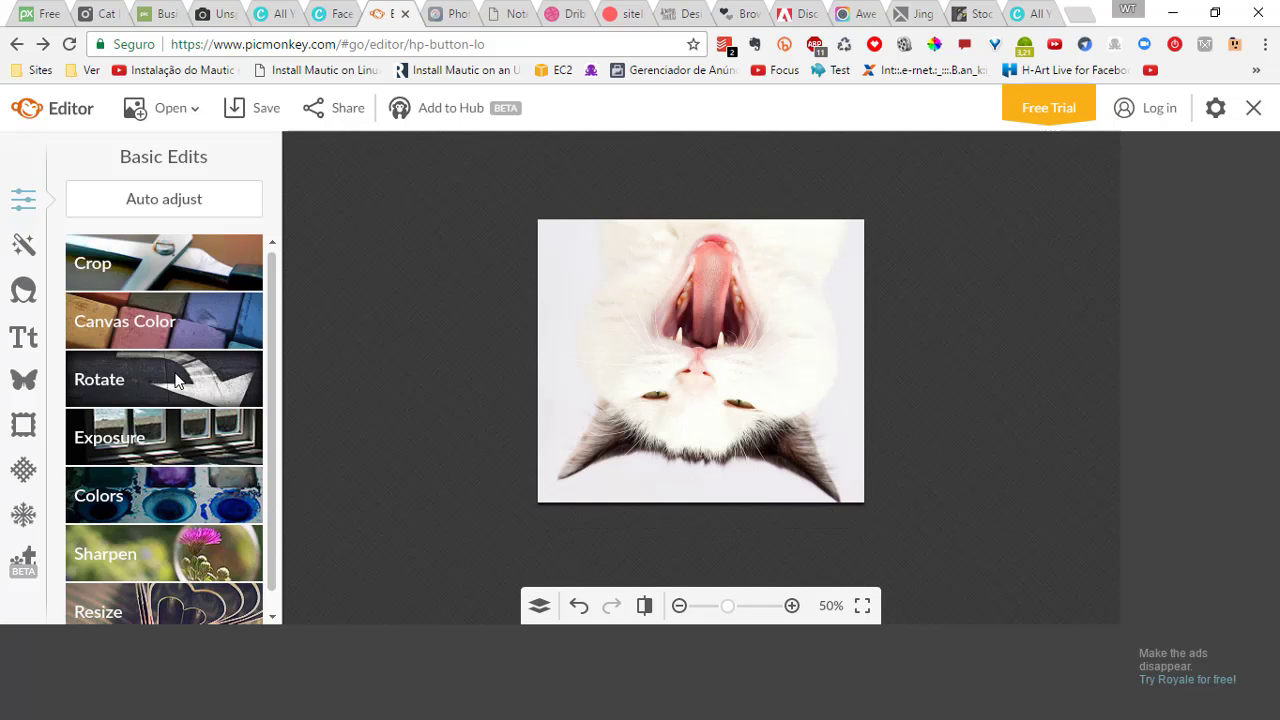
Raise the photo's colour saturation to 80, apply it, and auto adjust the whole image
click(160, 492)
scroll(242, 350, down, 2)
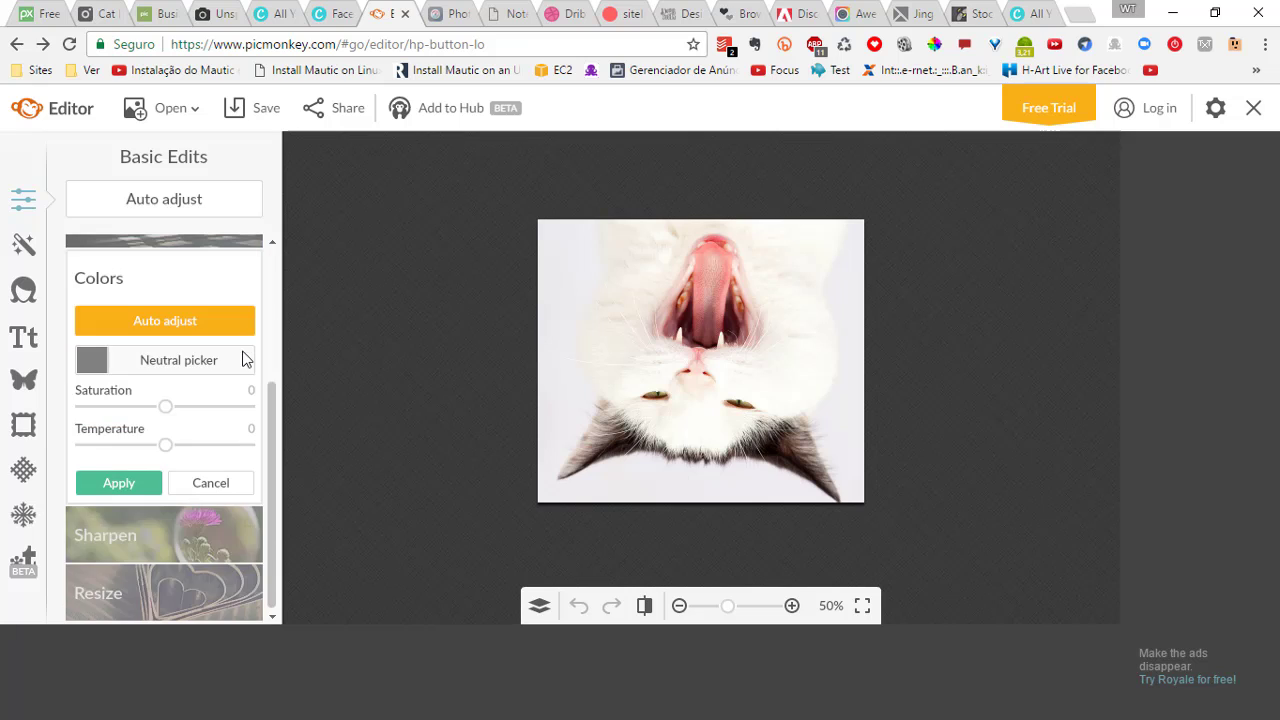
scroll(165, 447, up, 1)
drag(165, 449, 231, 455)
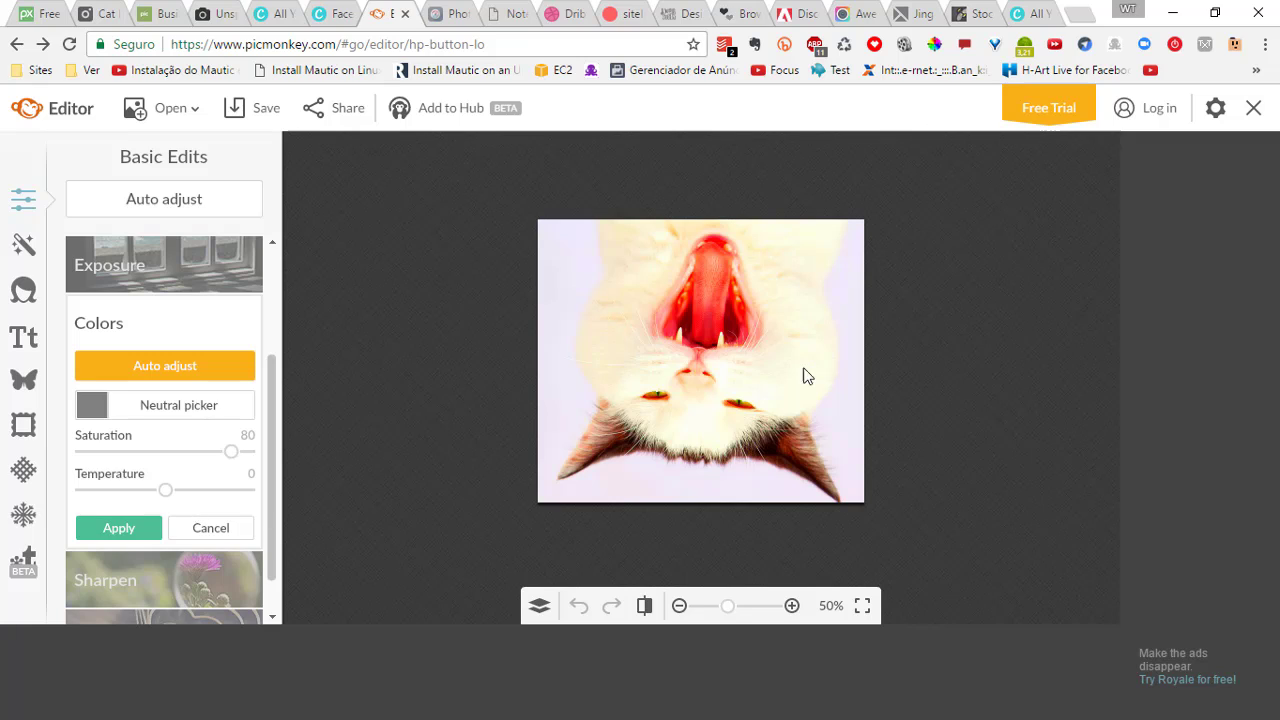
click(165, 200)
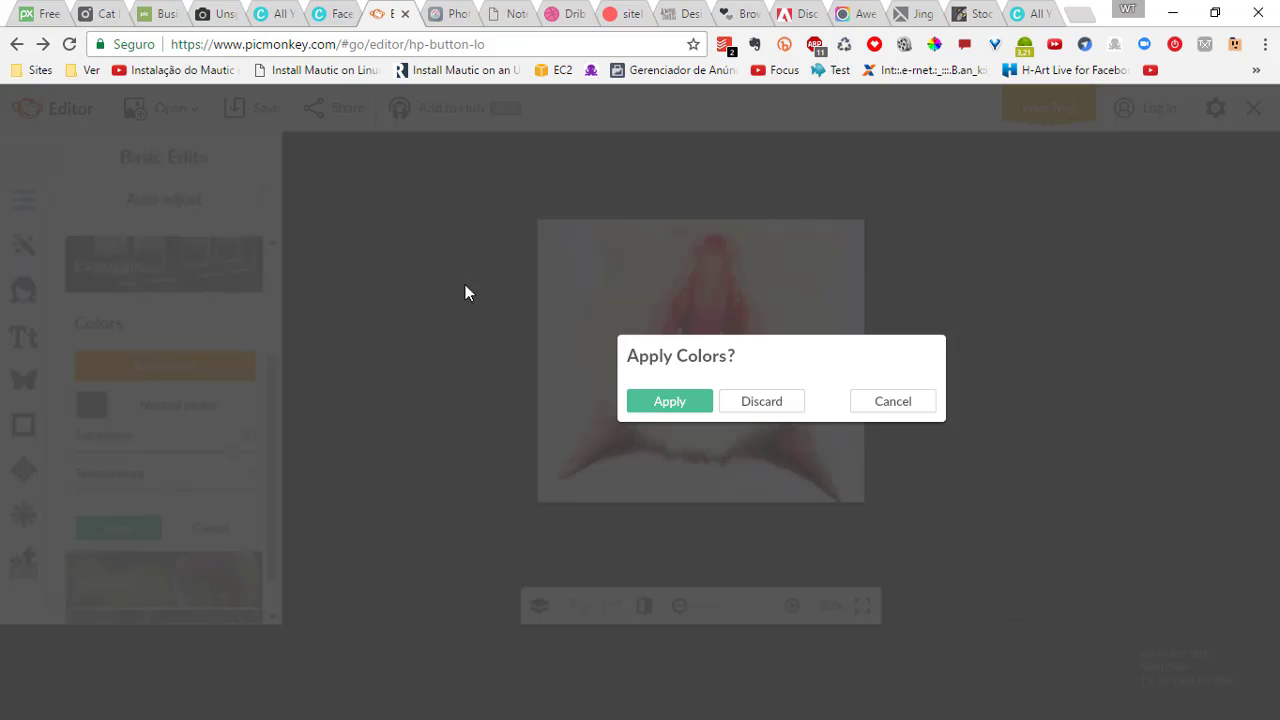
click(655, 400)
click(158, 198)
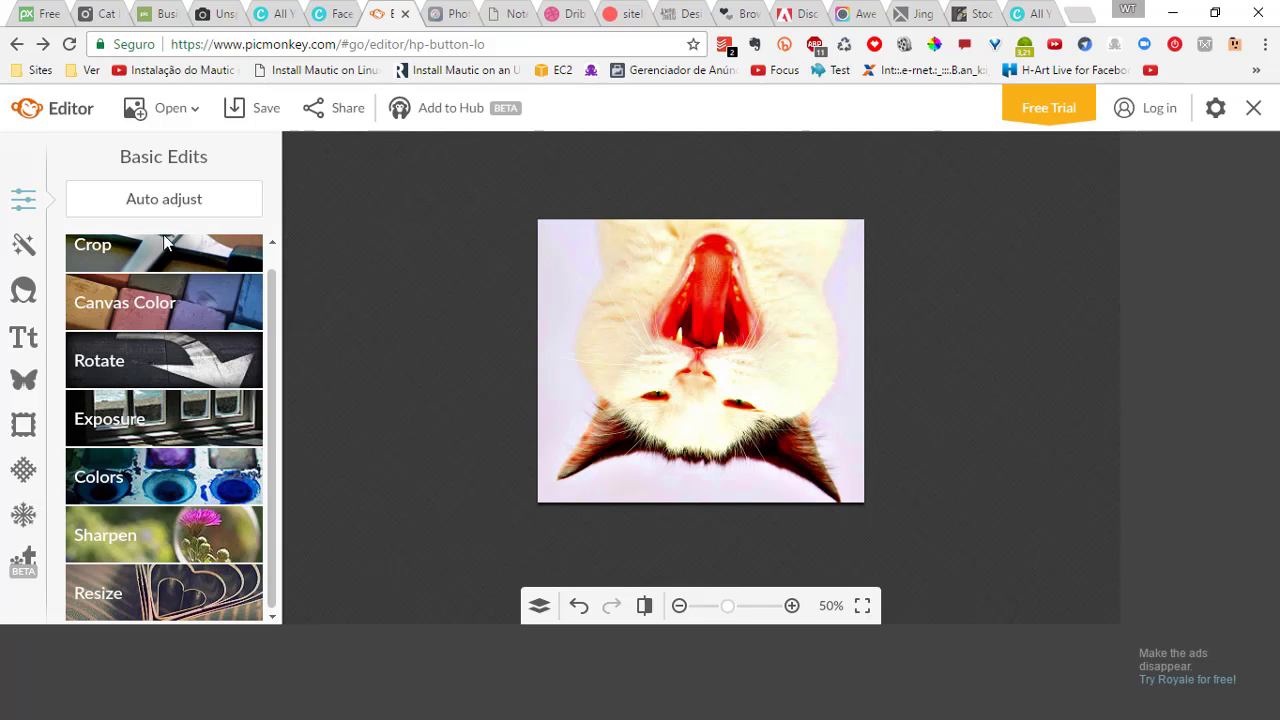
Add a black Arial text reading "Vire sua vida do avesso!" to the cat photo
click(24, 337)
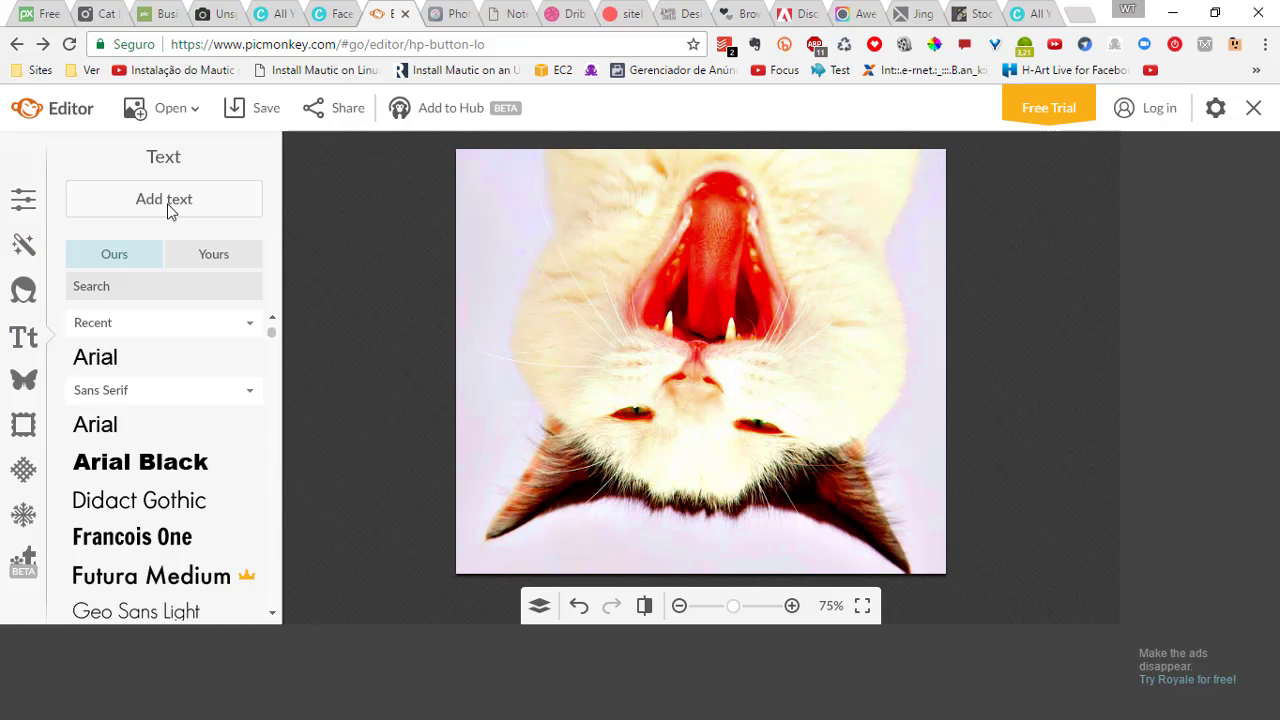
click(164, 199)
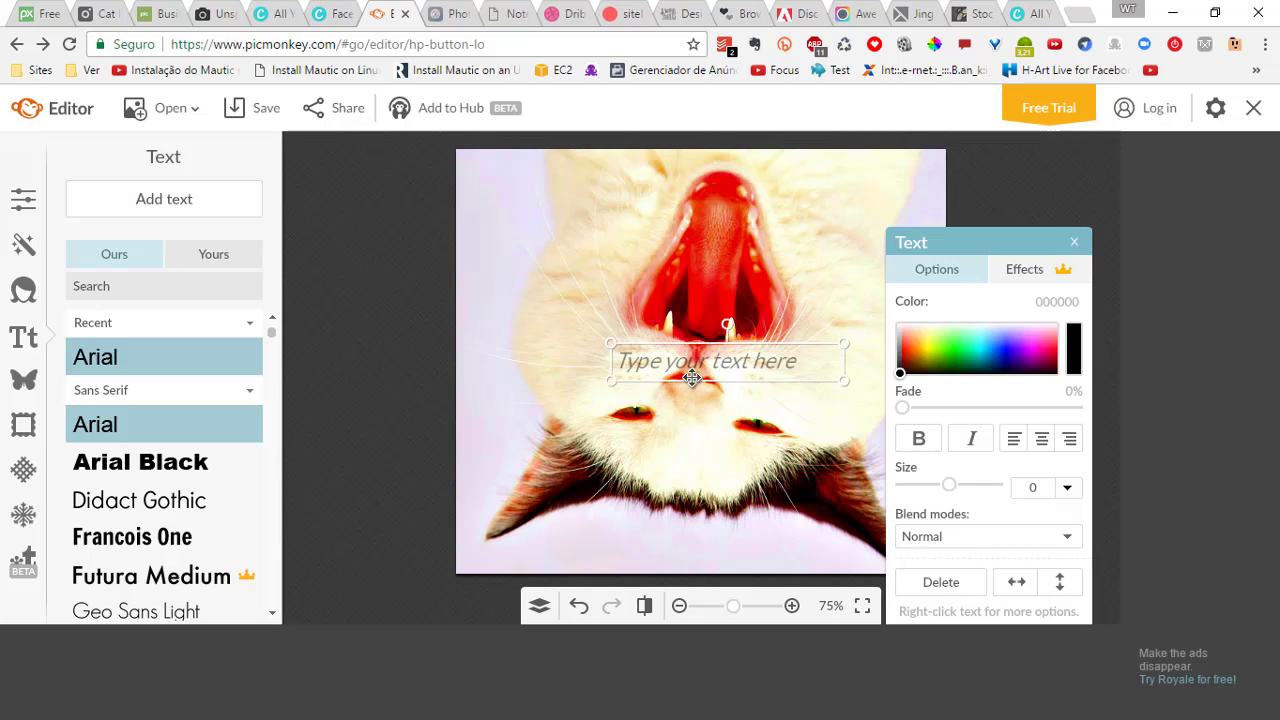
click(693, 366)
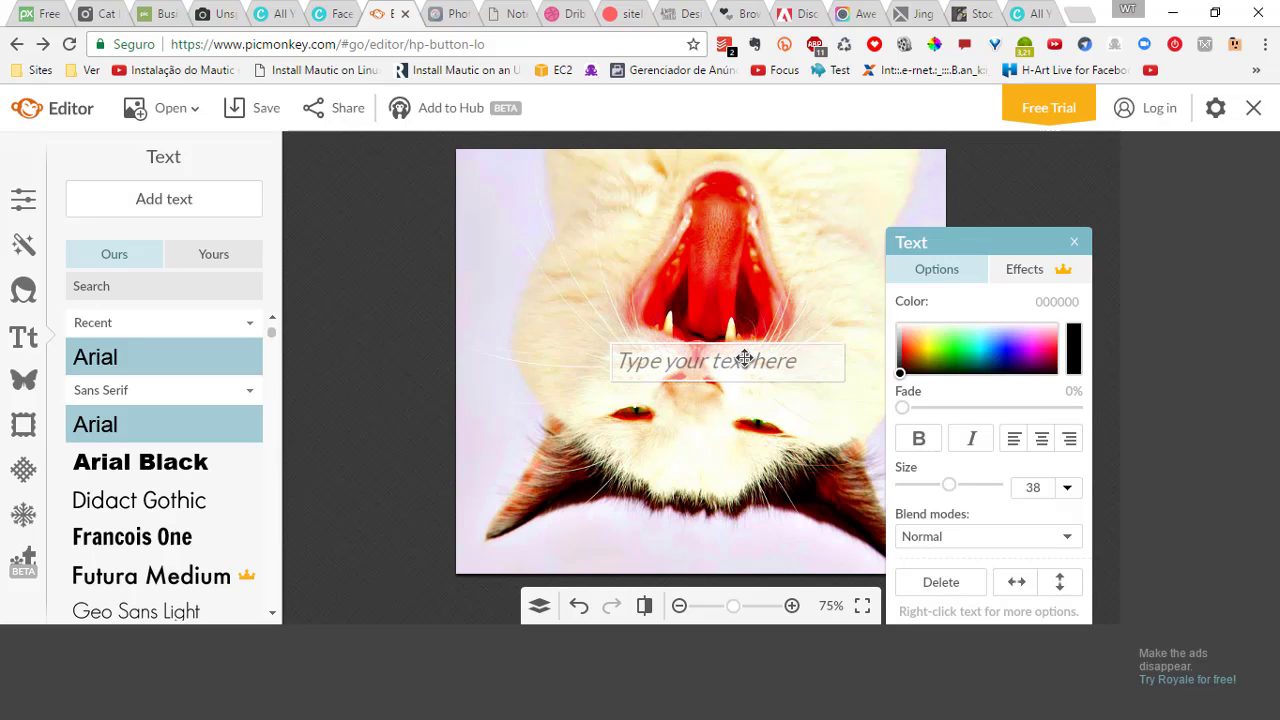
text(Vire)
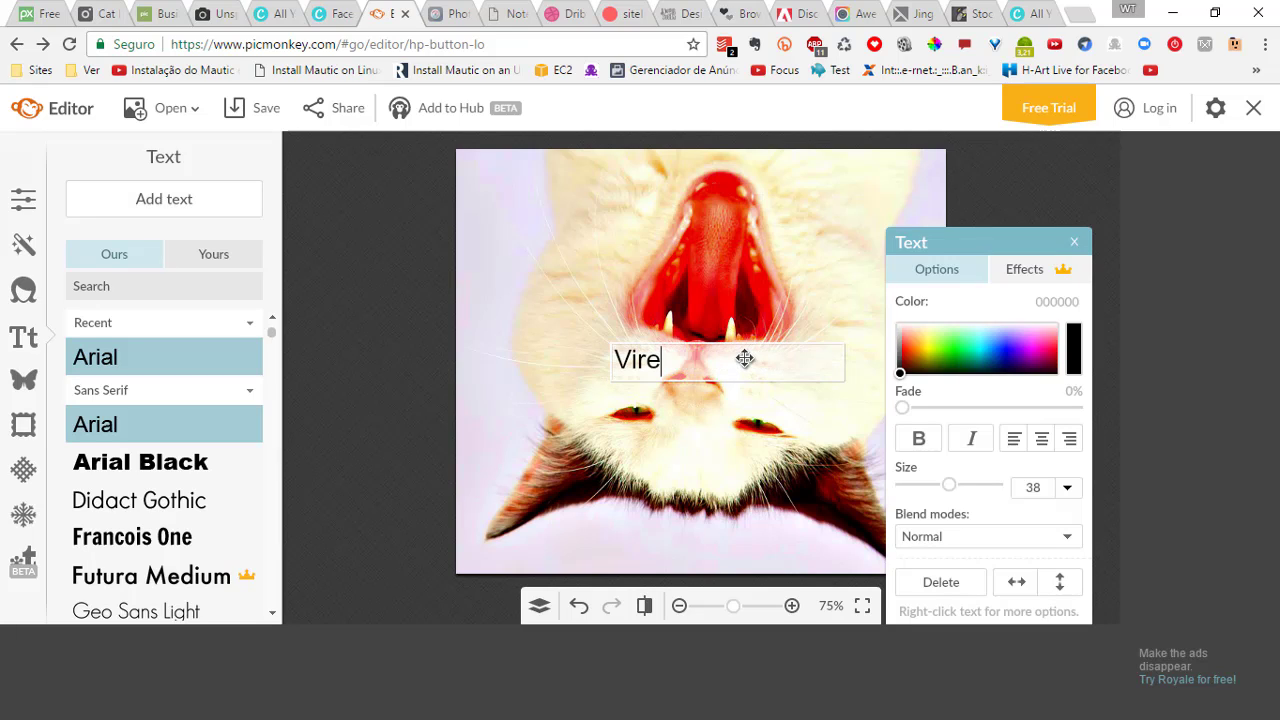
text( sua cabeça de)
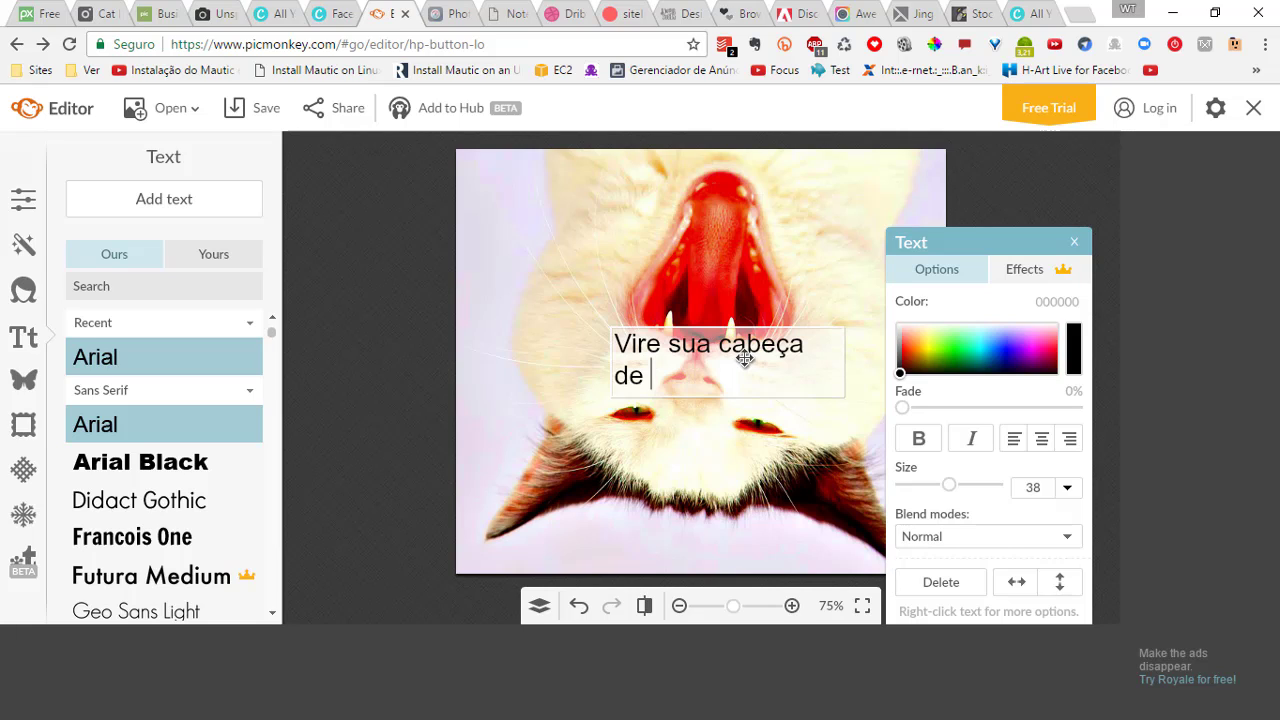
key(BackSpace)
key(BackSpace)
key(BackSpace)
key(BackSpace)
key(BackSpace)
key(BackSpace)
key(BackSpace)
key(BackSpace)
key(BackSpace)
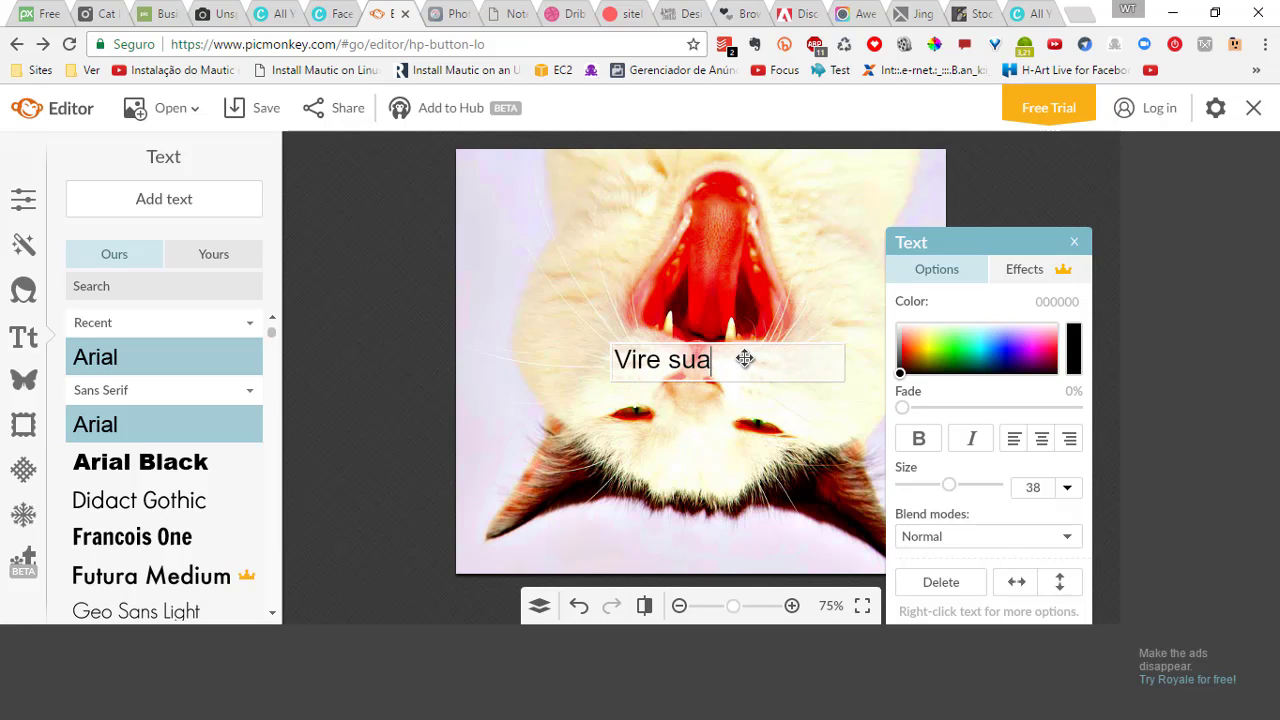
text(vida do avesso!)
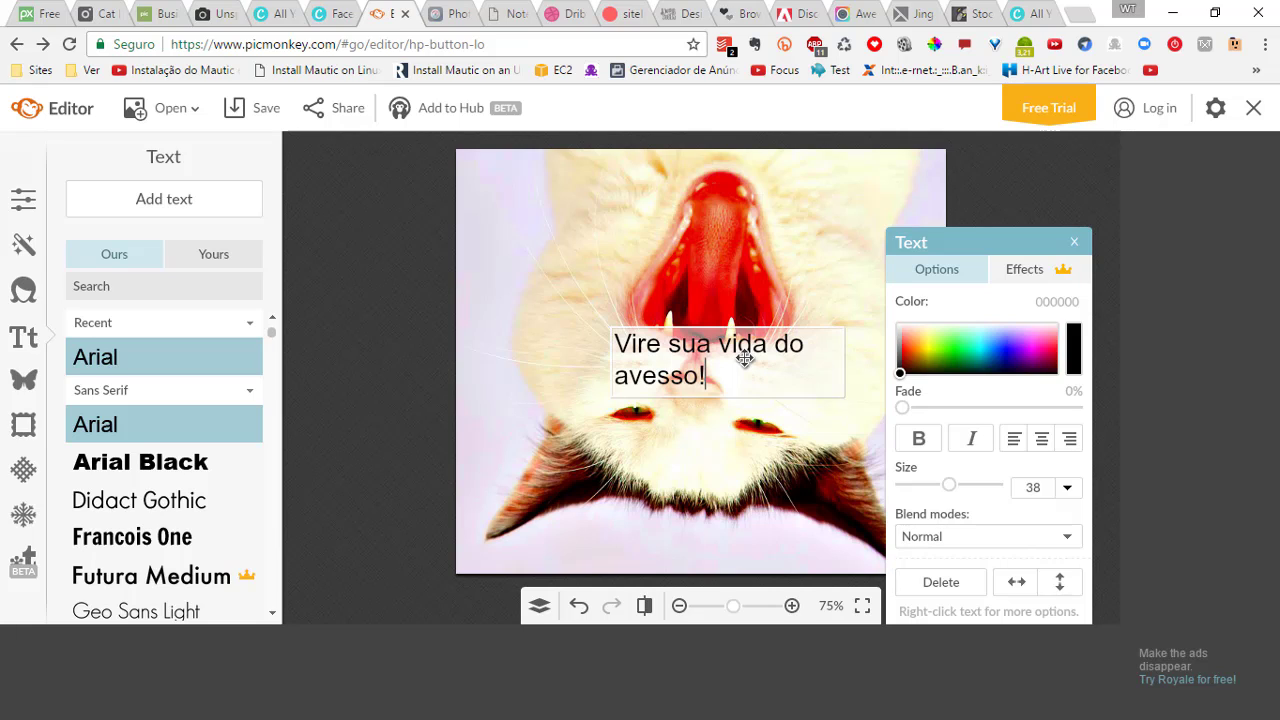
Break the text into two lines before "do avesso!" and move it to the photo's lower-left corner
click(772, 343)
key(Return)
click(494, 210)
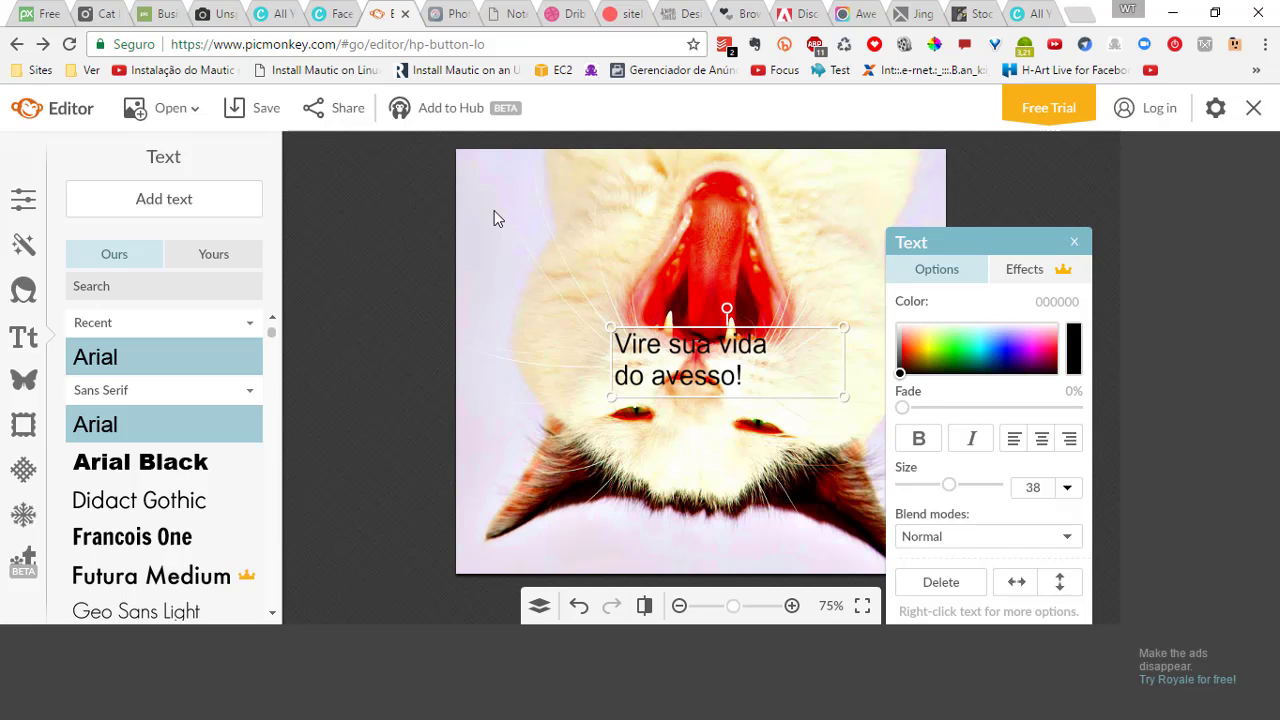
click(1074, 241)
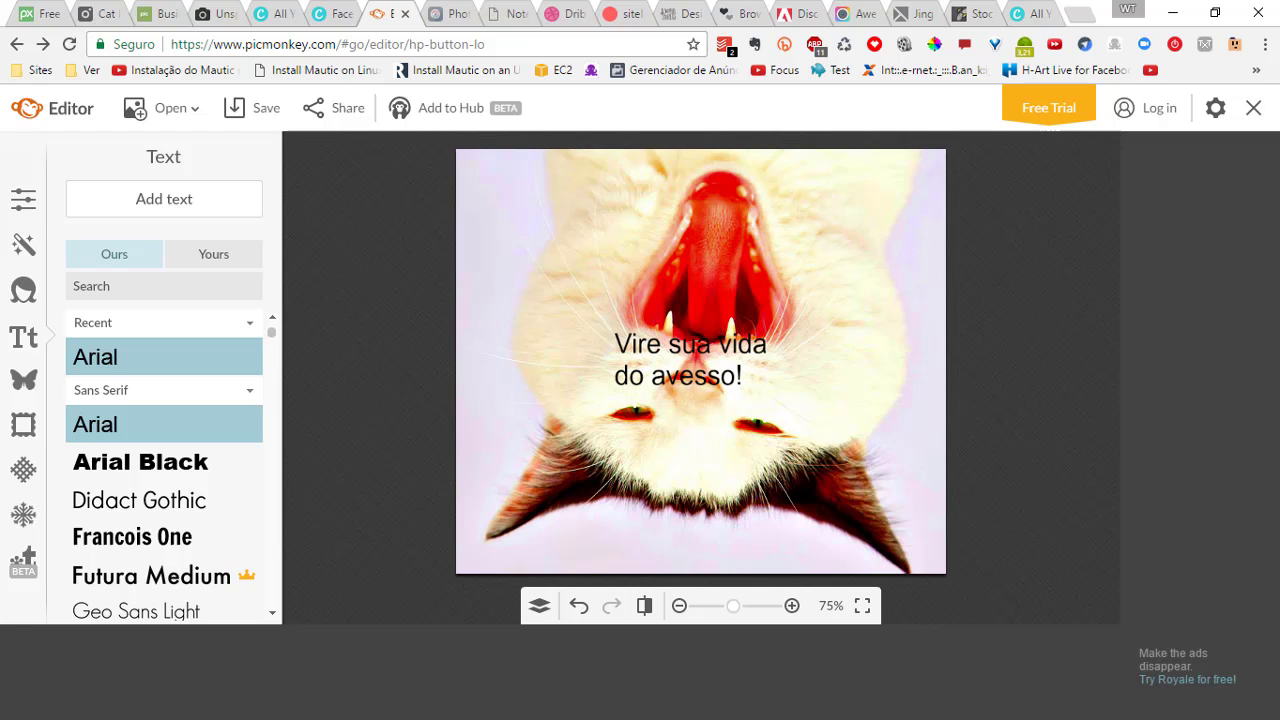
drag(656, 377, 551, 563)
click(511, 383)
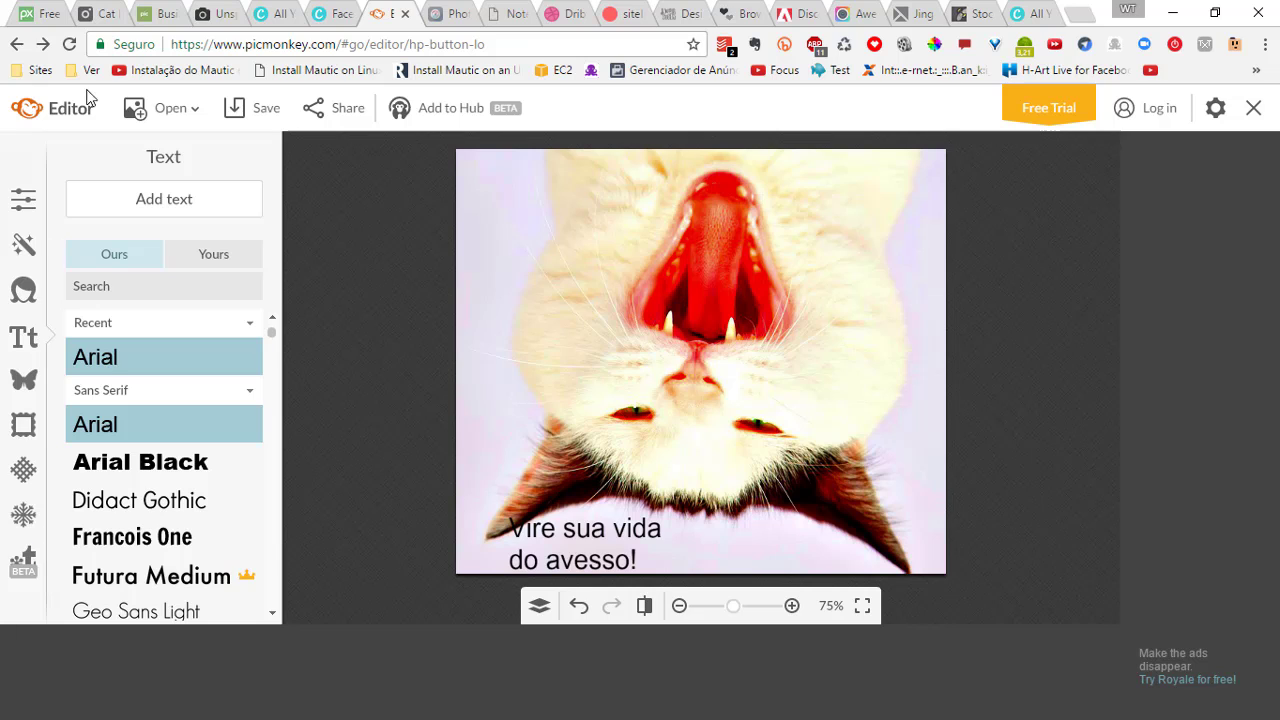
Save the edited cat photo to the desktop as a JPG named "gato do avesso" in Sean quality
click(252, 112)
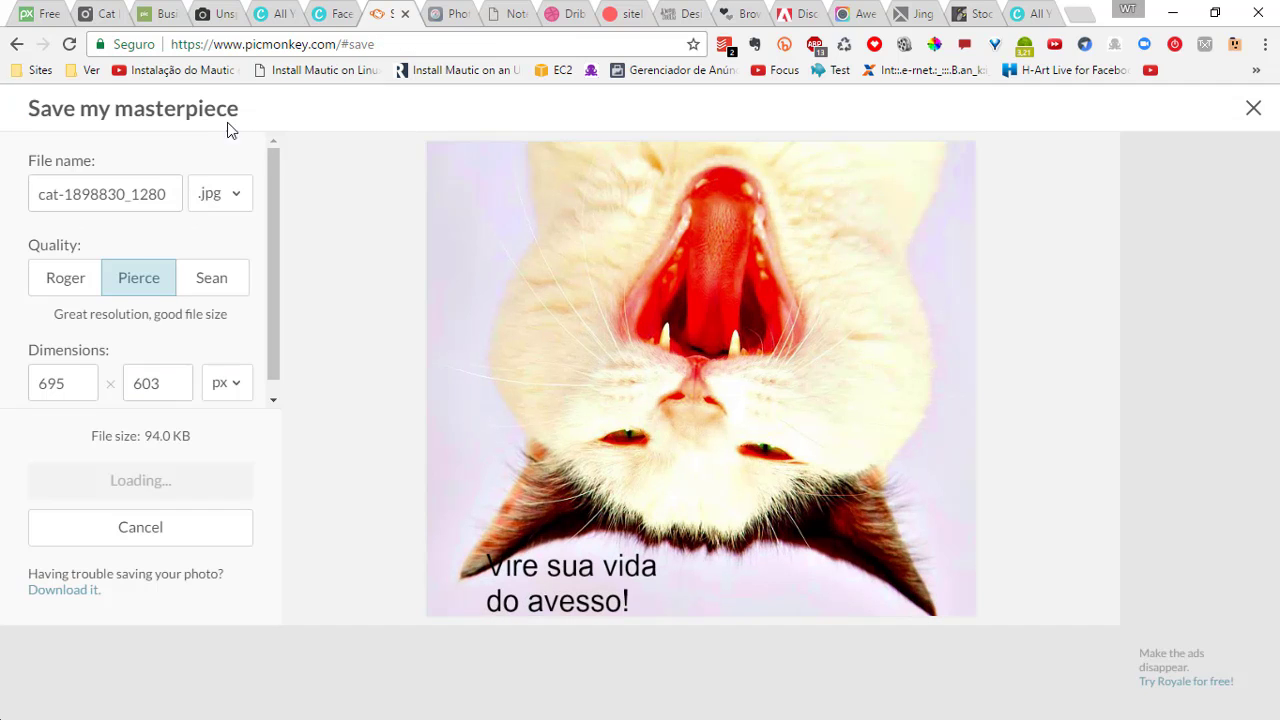
click(206, 284)
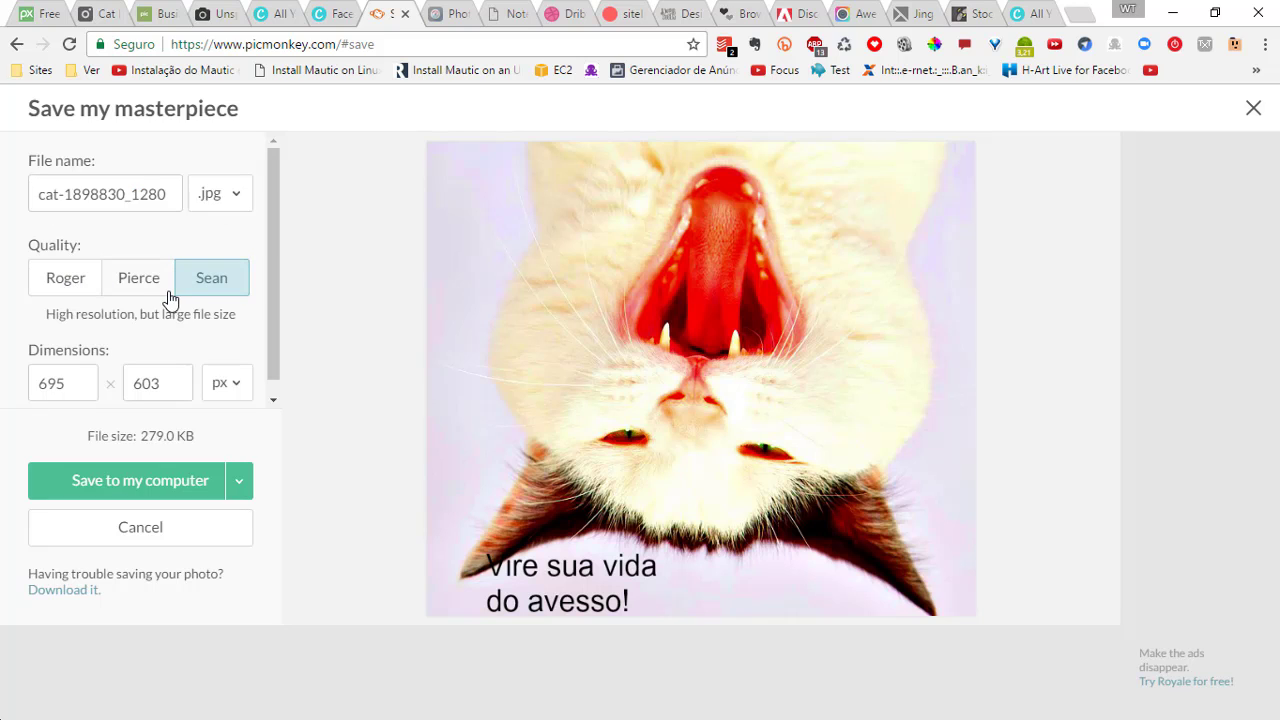
click(173, 478)
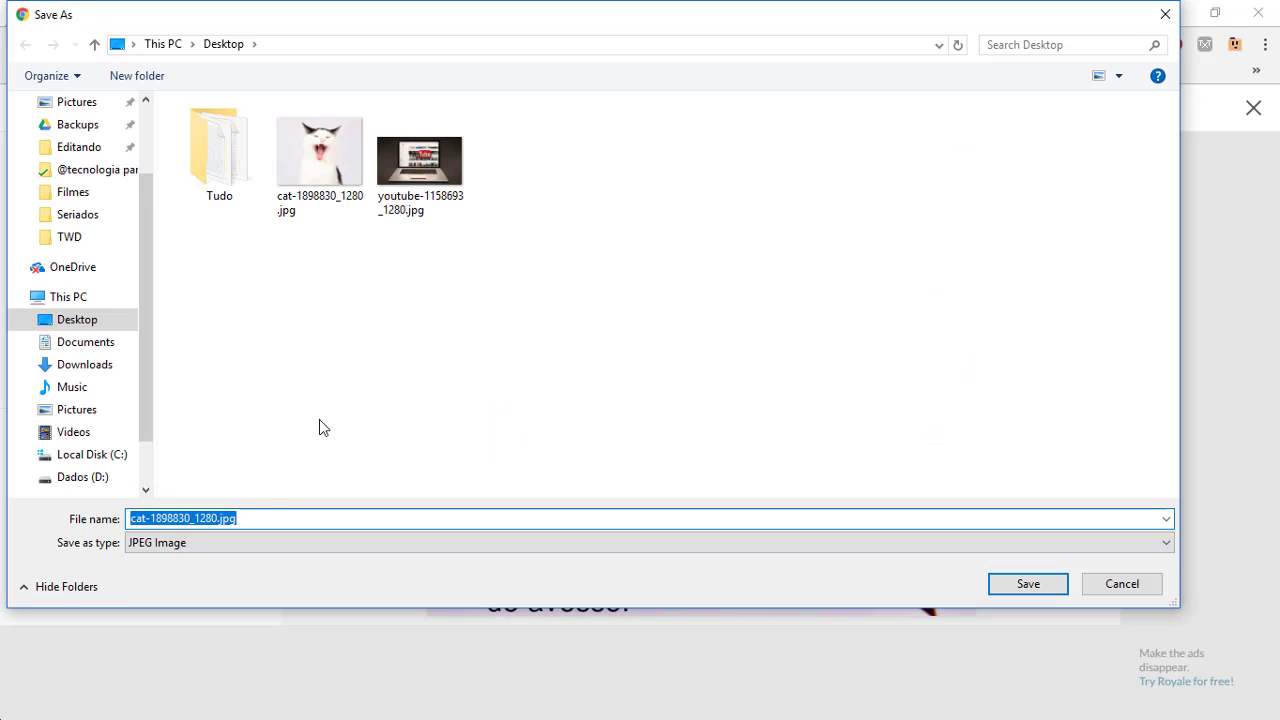
click(1015, 585)
click(768, 376)
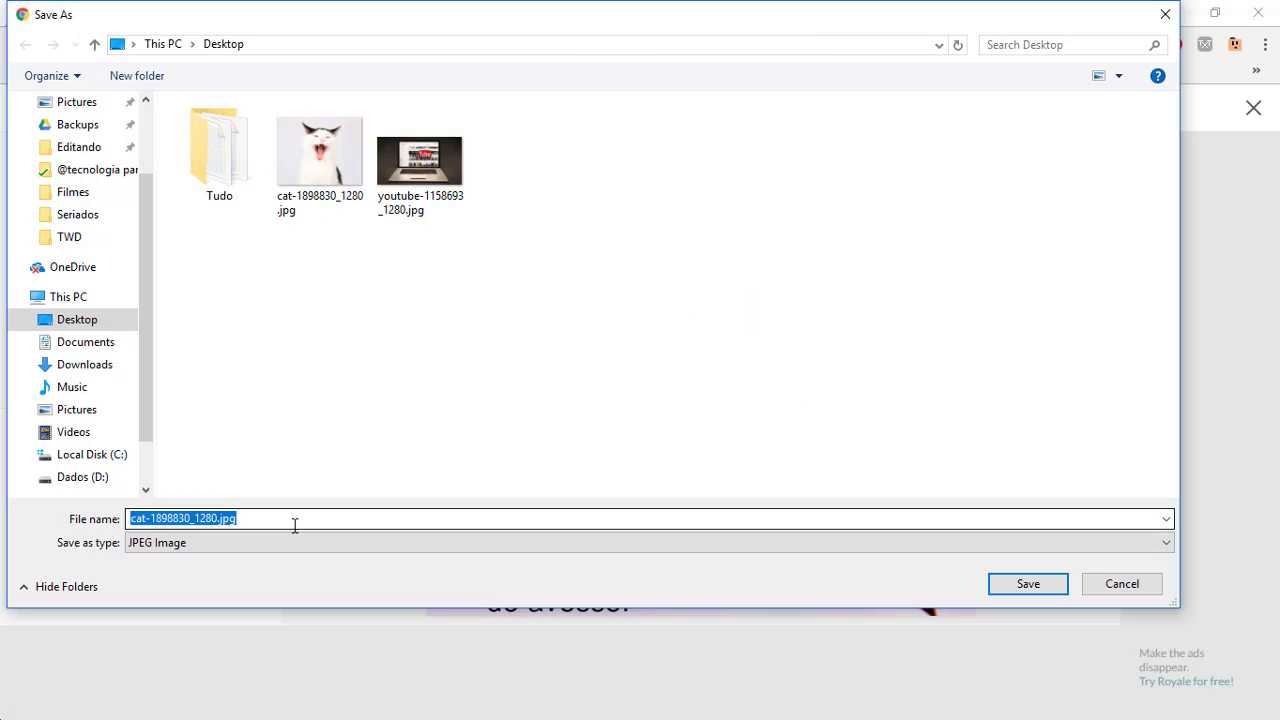
key(BackSpace)
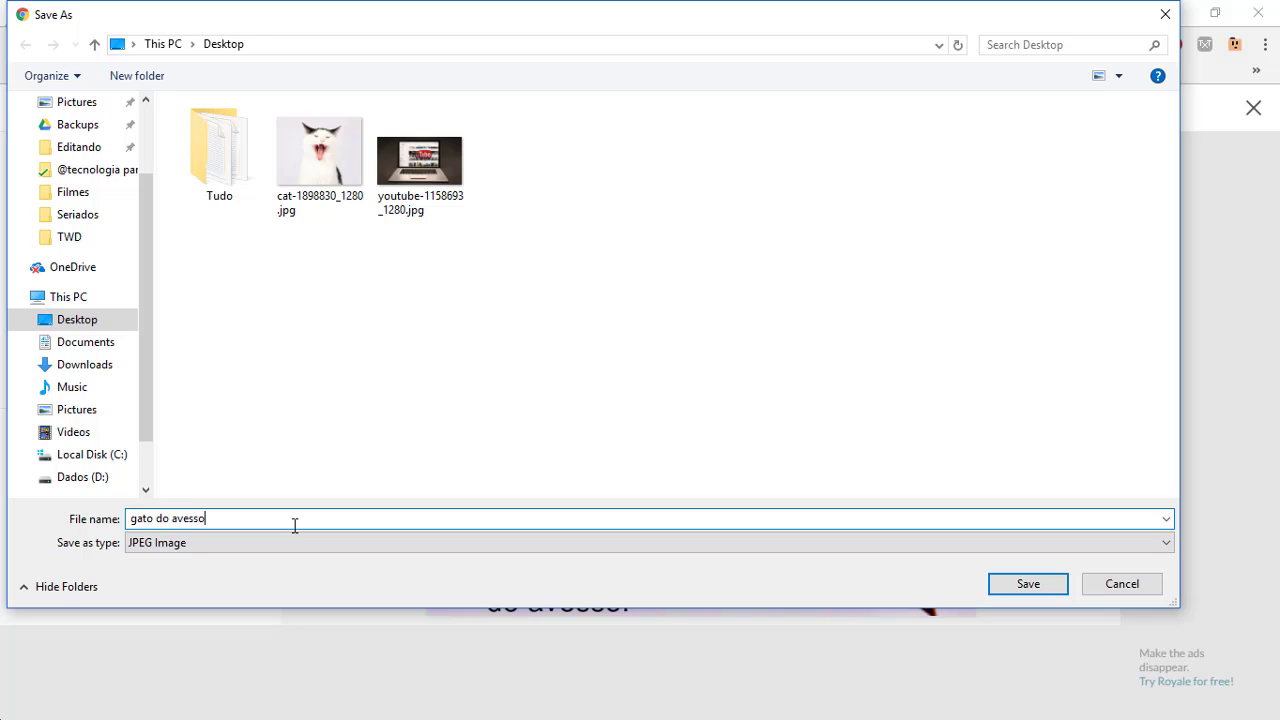
click(1040, 587)
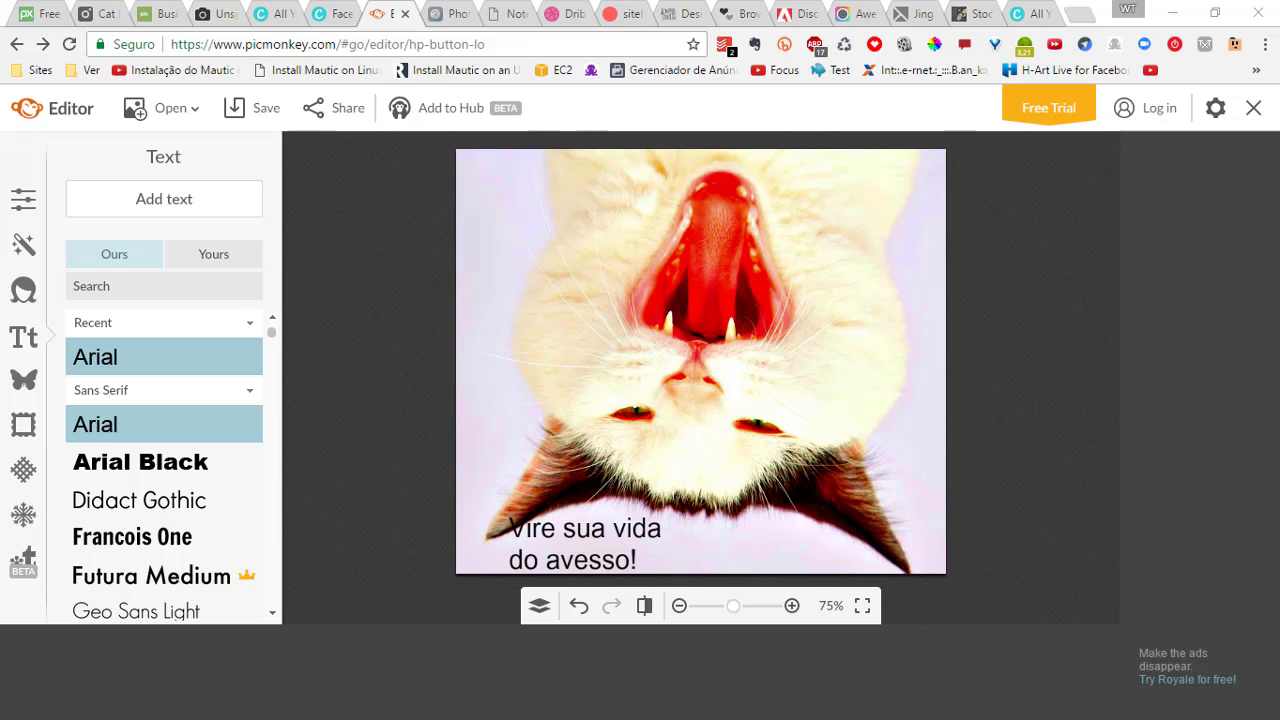
View the saved gato do avesso.jpg from the desktop folder in File Explorer, and close the viewer and folder
key(super+e)
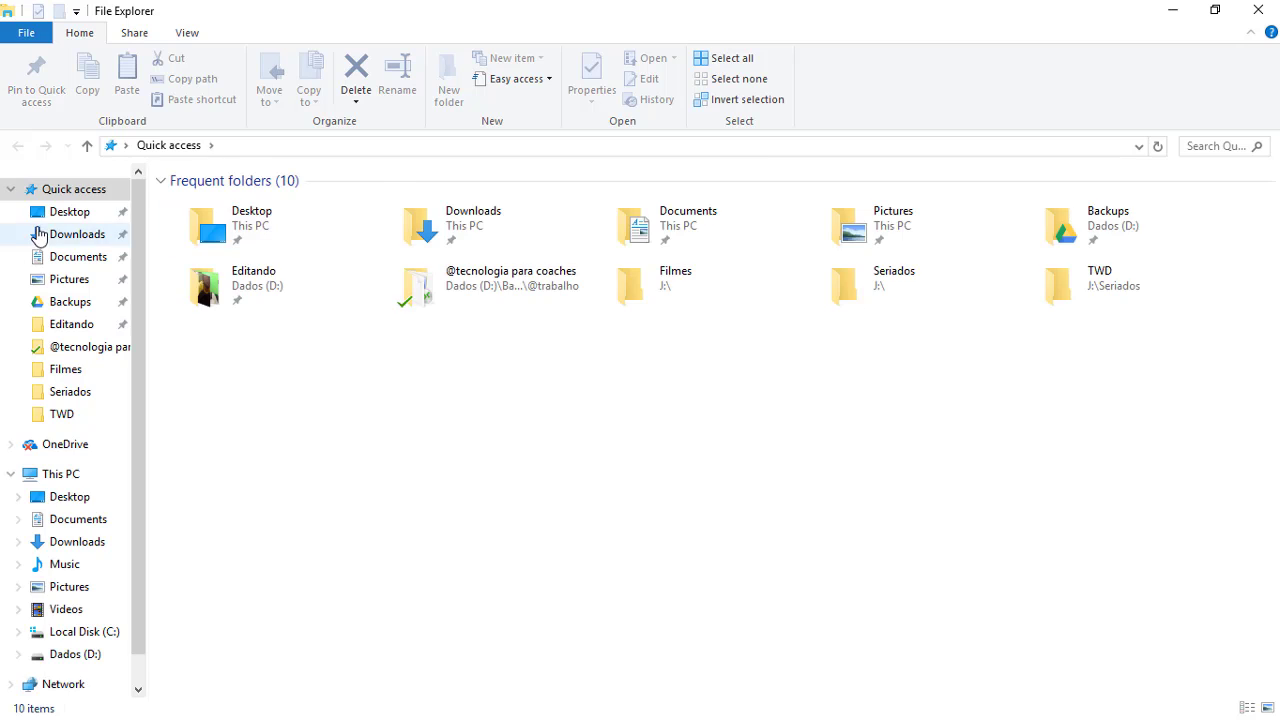
click(63, 211)
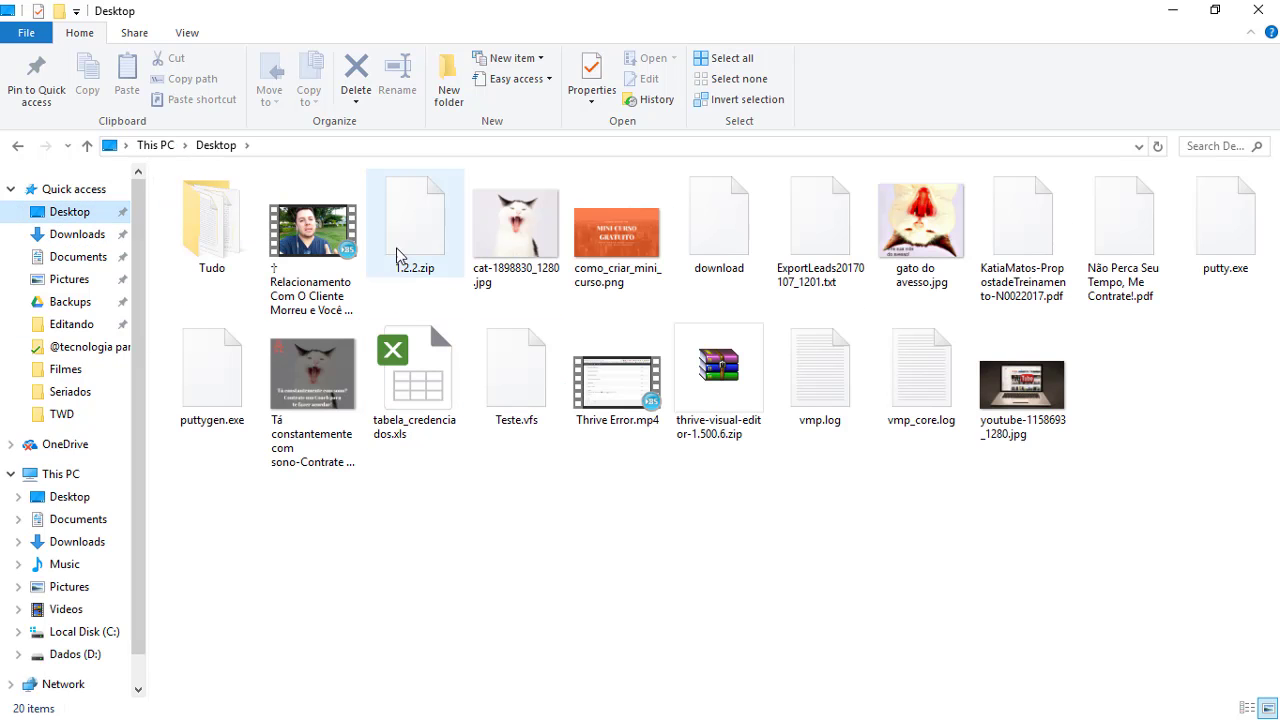
double_click(888, 222)
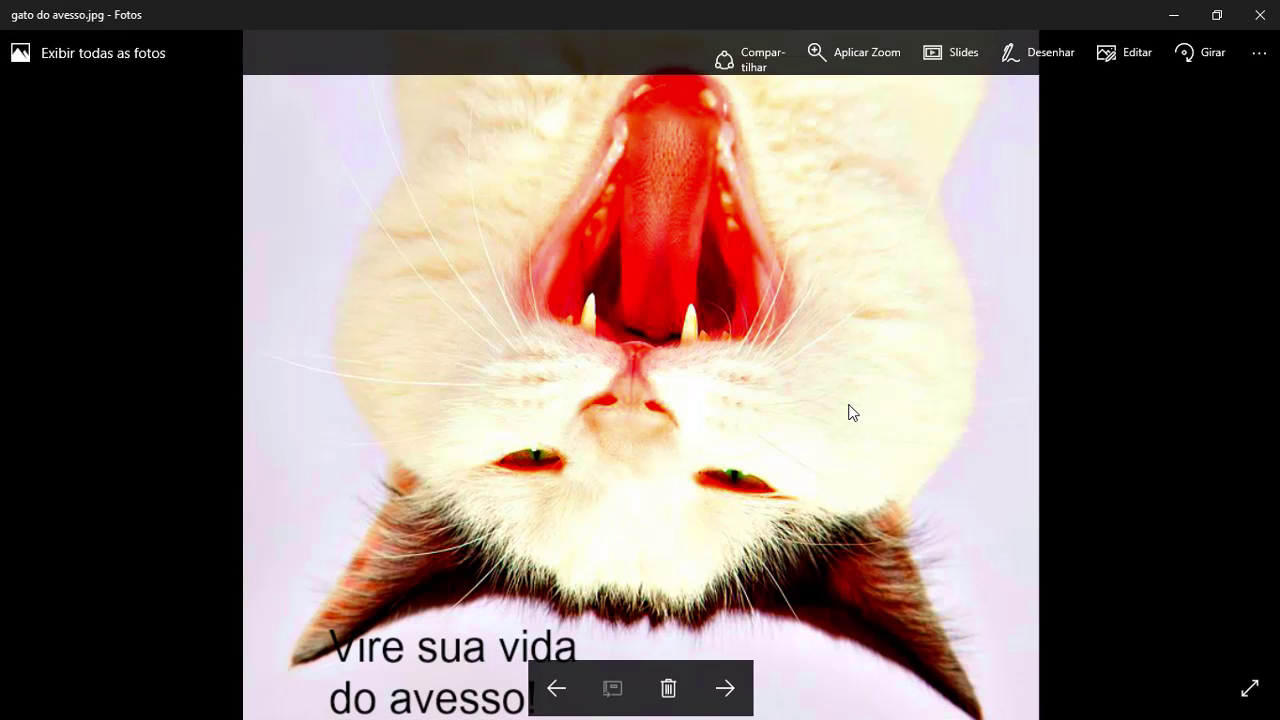
click(1260, 16)
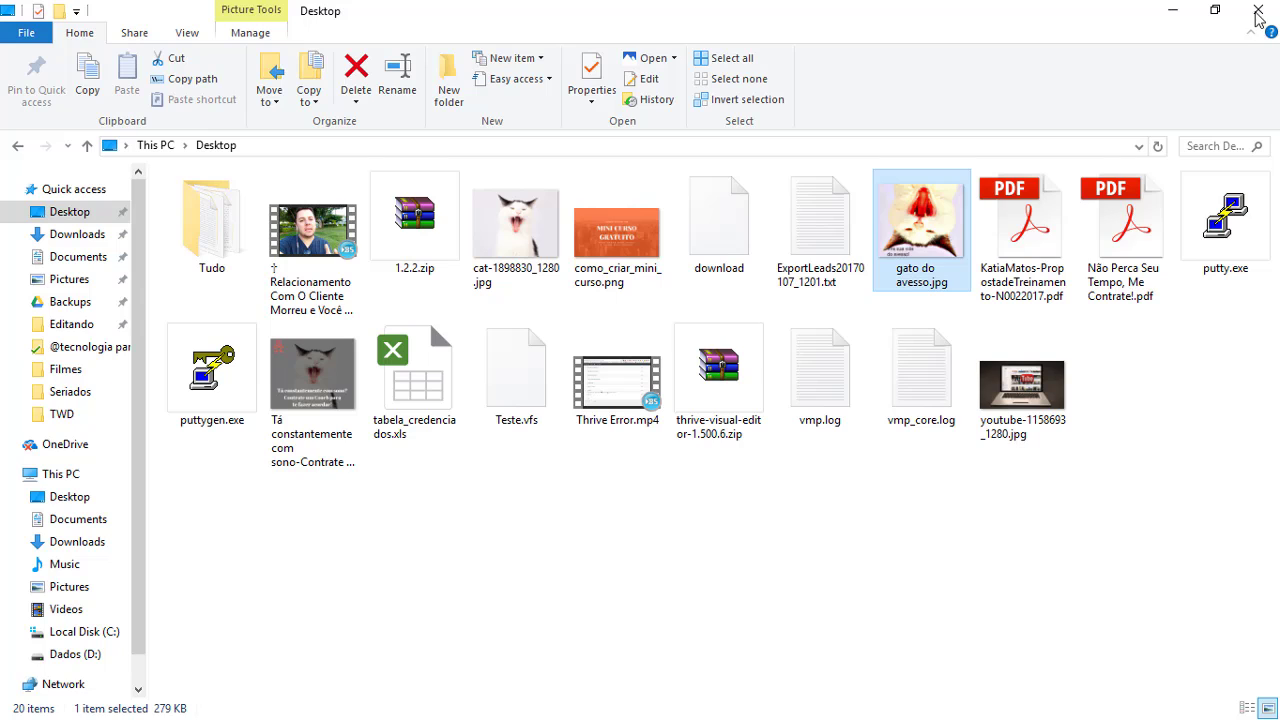
click(1258, 14)
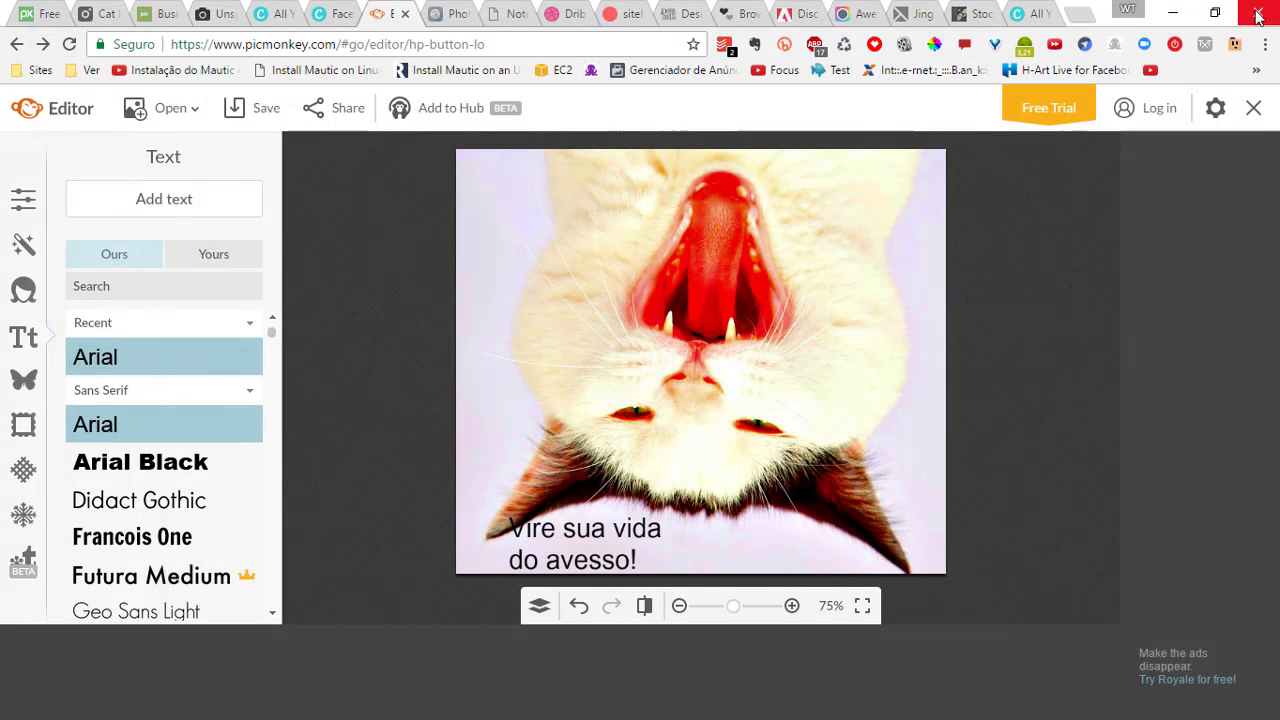
Switch to the Pixlr site, launch Pixlr Express and load cat-1898830_1280.jpg from the desktop
click(449, 14)
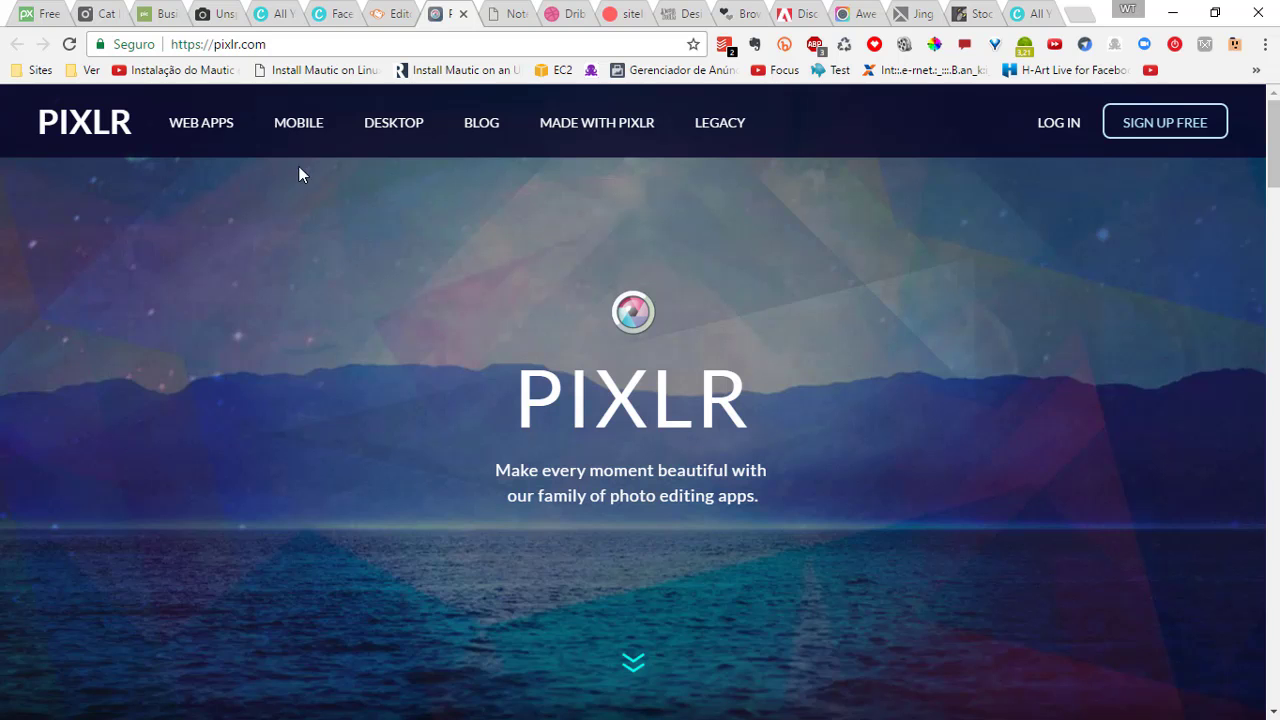
click(632, 668)
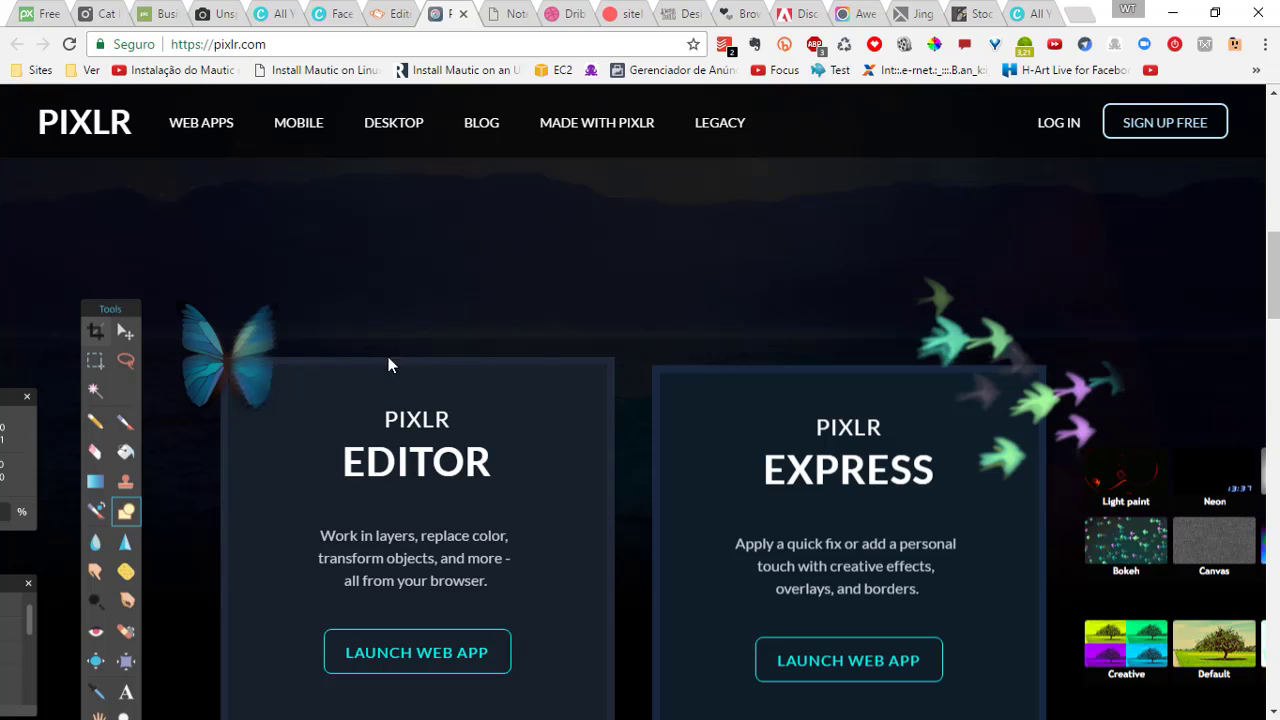
click(853, 667)
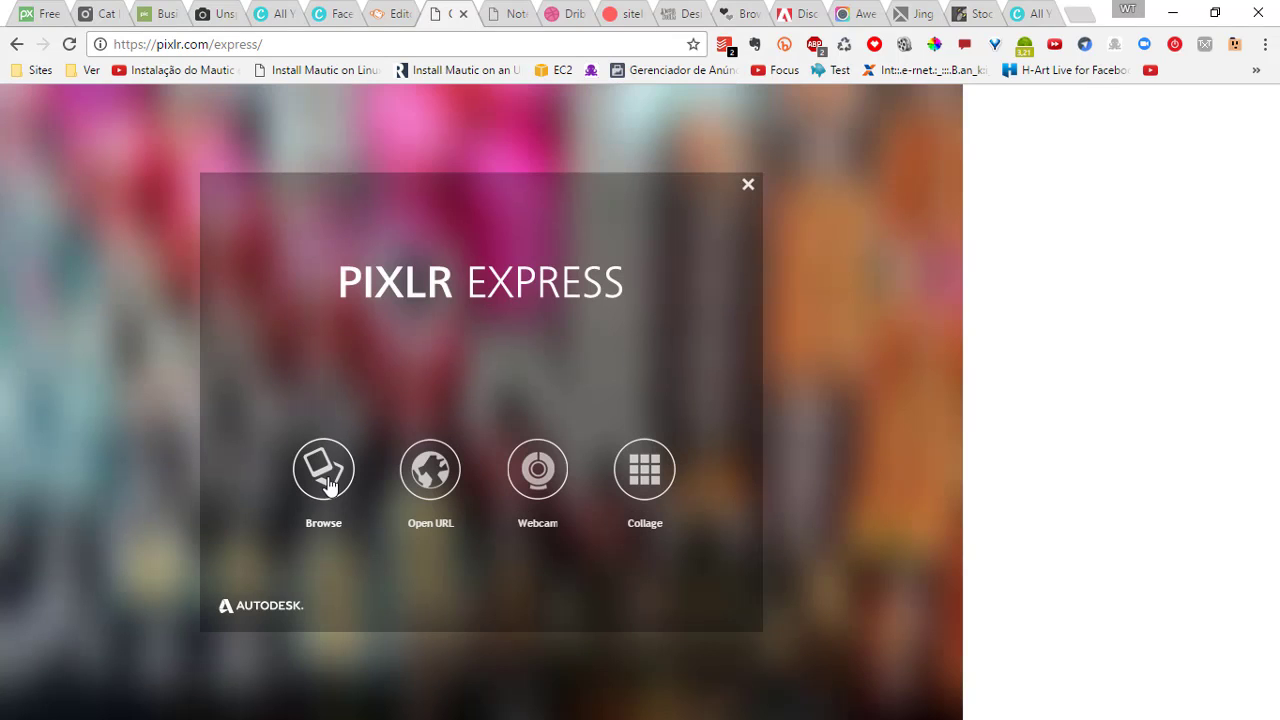
click(330, 485)
click(330, 152)
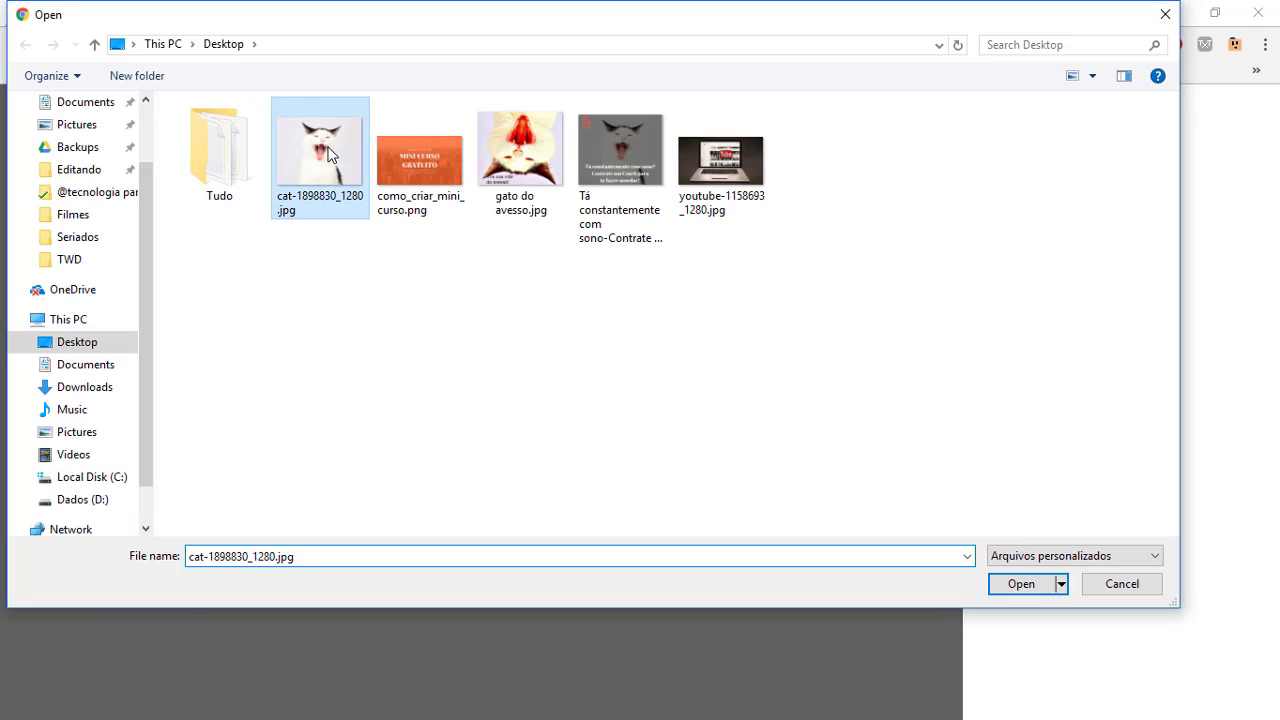
click(1023, 586)
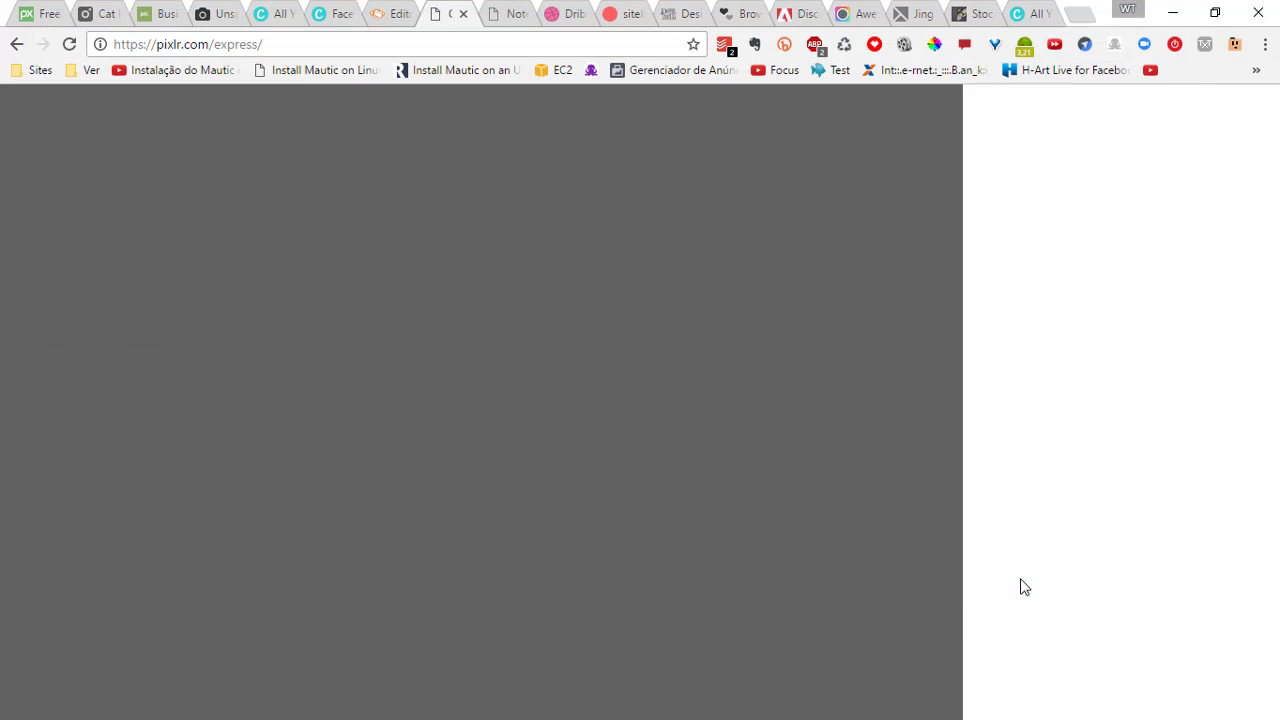
Doodle freehand white scribbles across the cat's face with a size 20 brush and apply them
click(190, 686)
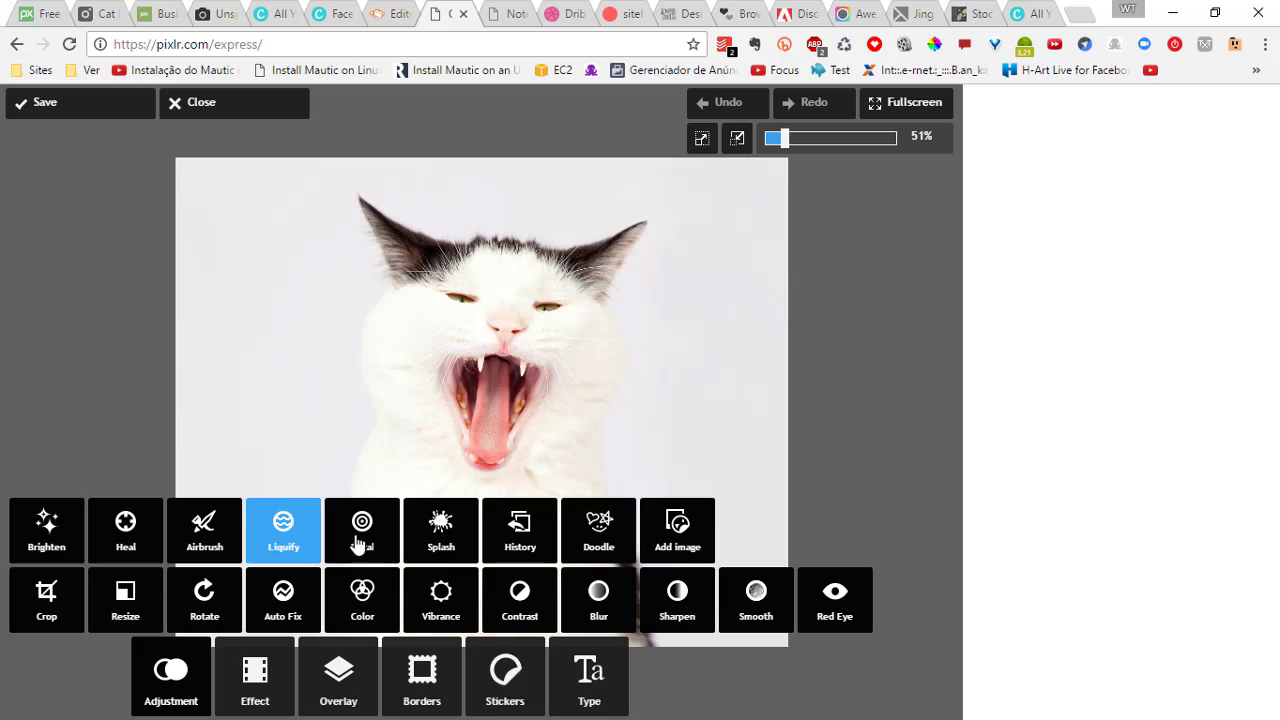
click(600, 530)
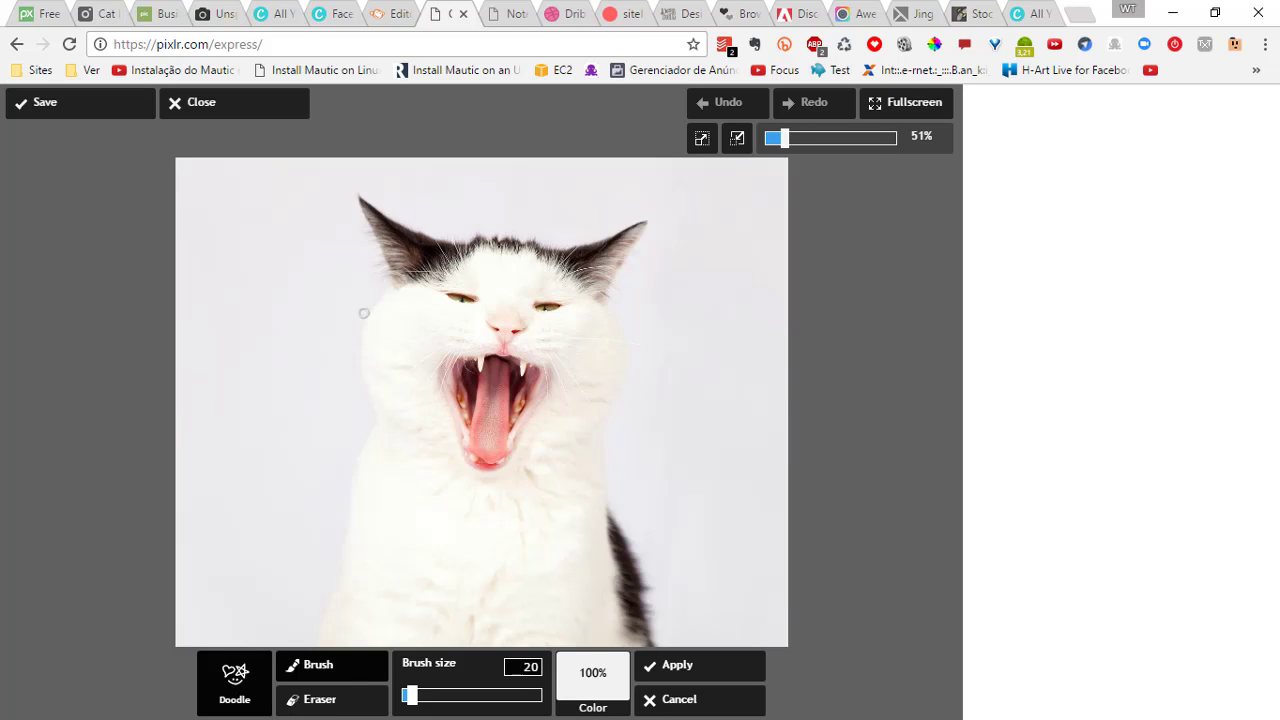
mouse_move(350, 285)
mouse_down()
mouse_move(602, 395)
mouse_move(538, 434)
mouse_move(462, 380)
mouse_move(443, 290)
mouse_move(384, 262)
mouse_up()
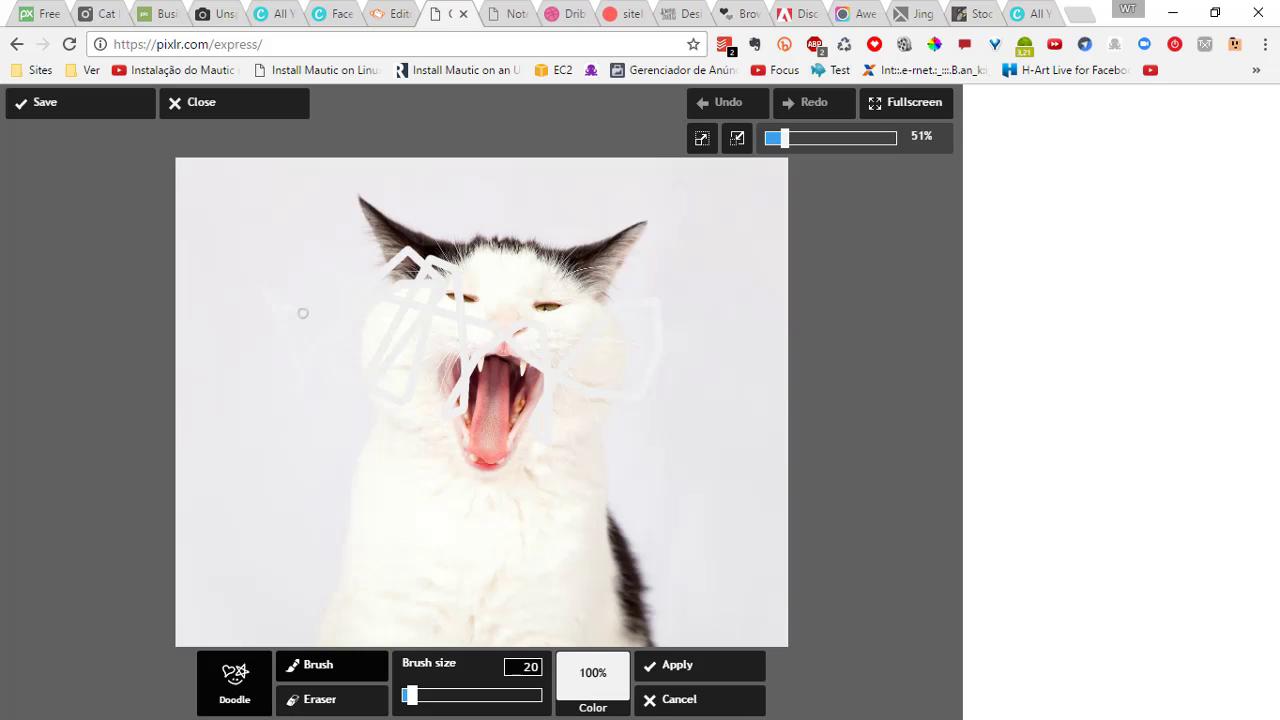
click(700, 672)
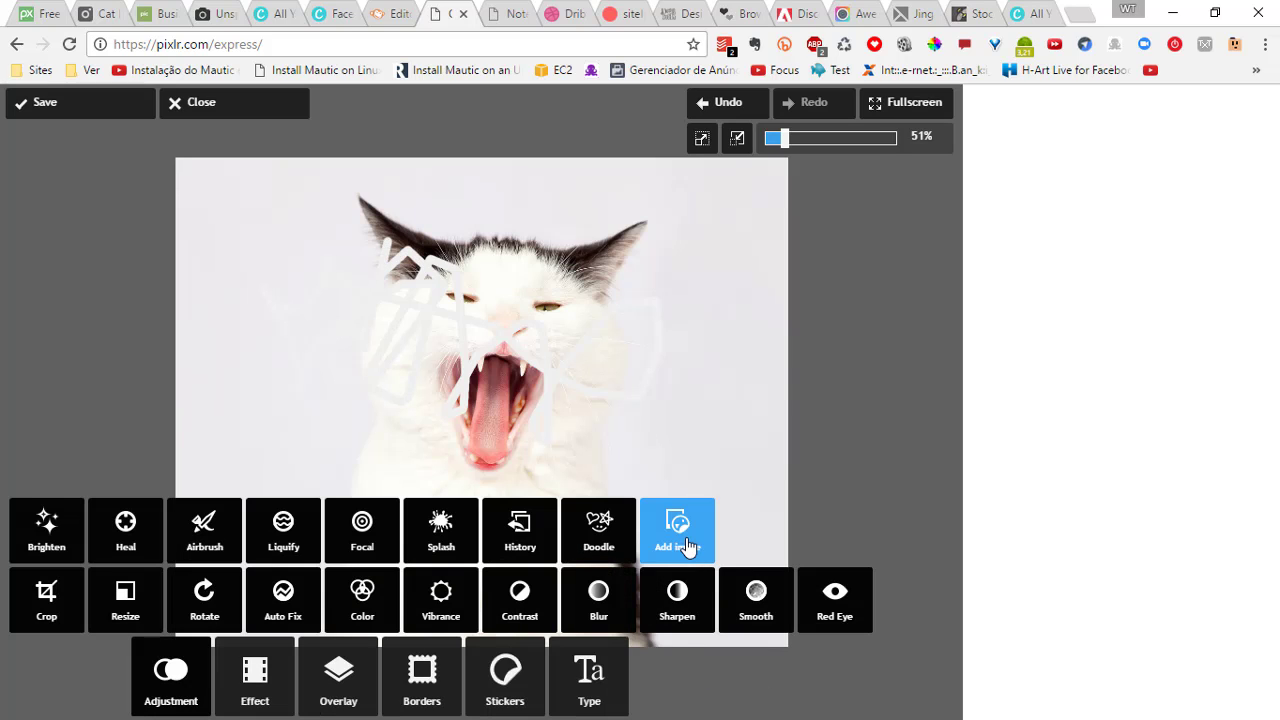
Add gato do avesso.jpg as an extra image, place it in the photo's lower-right corner and apply it
click(686, 545)
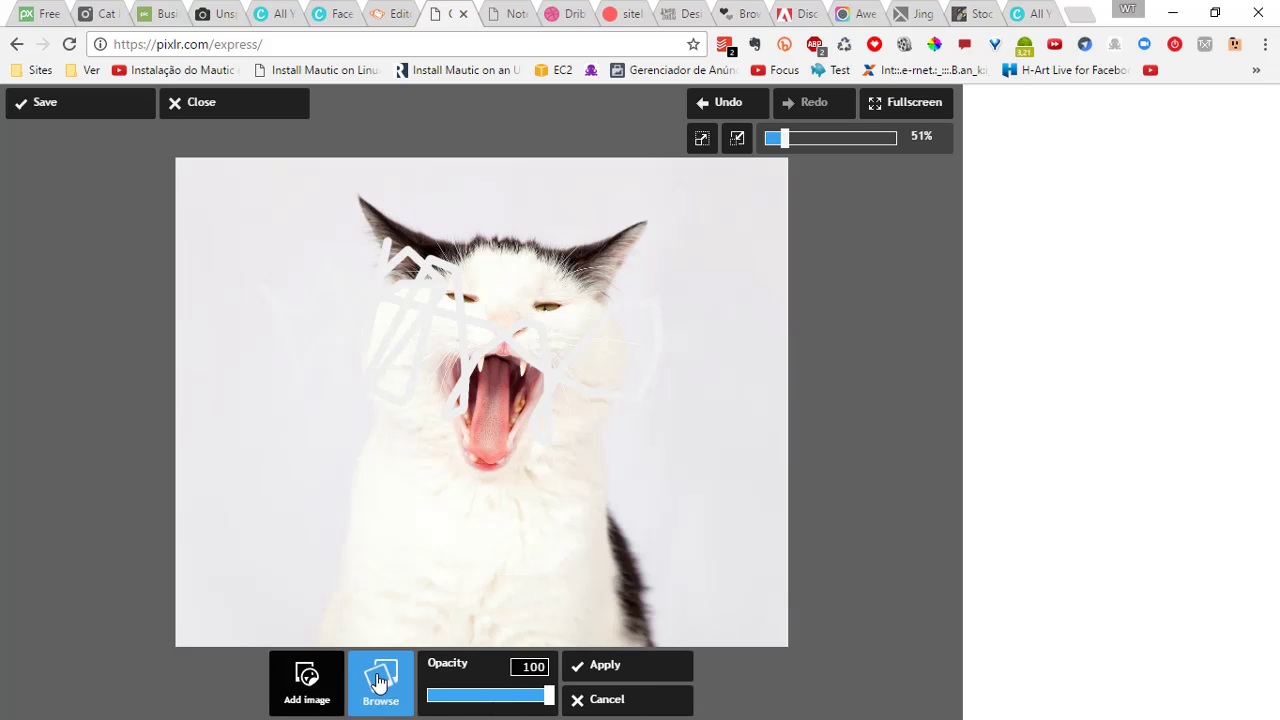
click(378, 682)
click(521, 163)
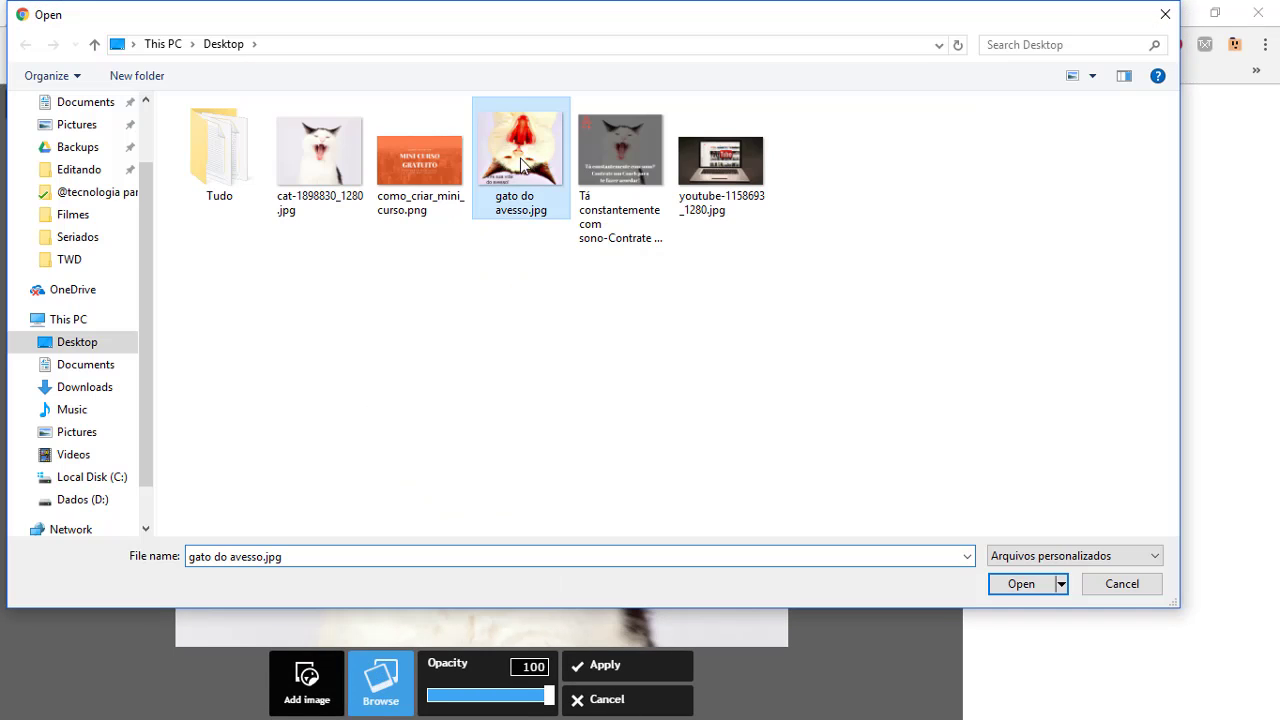
click(1018, 586)
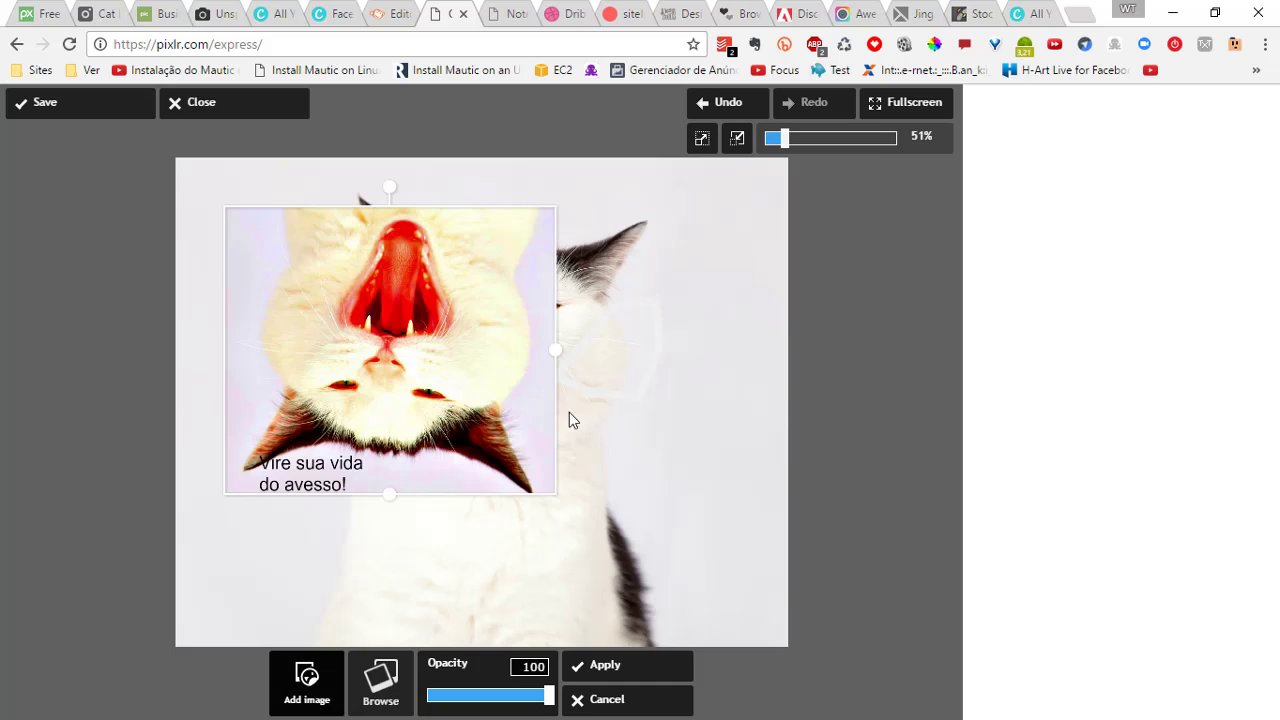
drag(433, 340, 657, 485)
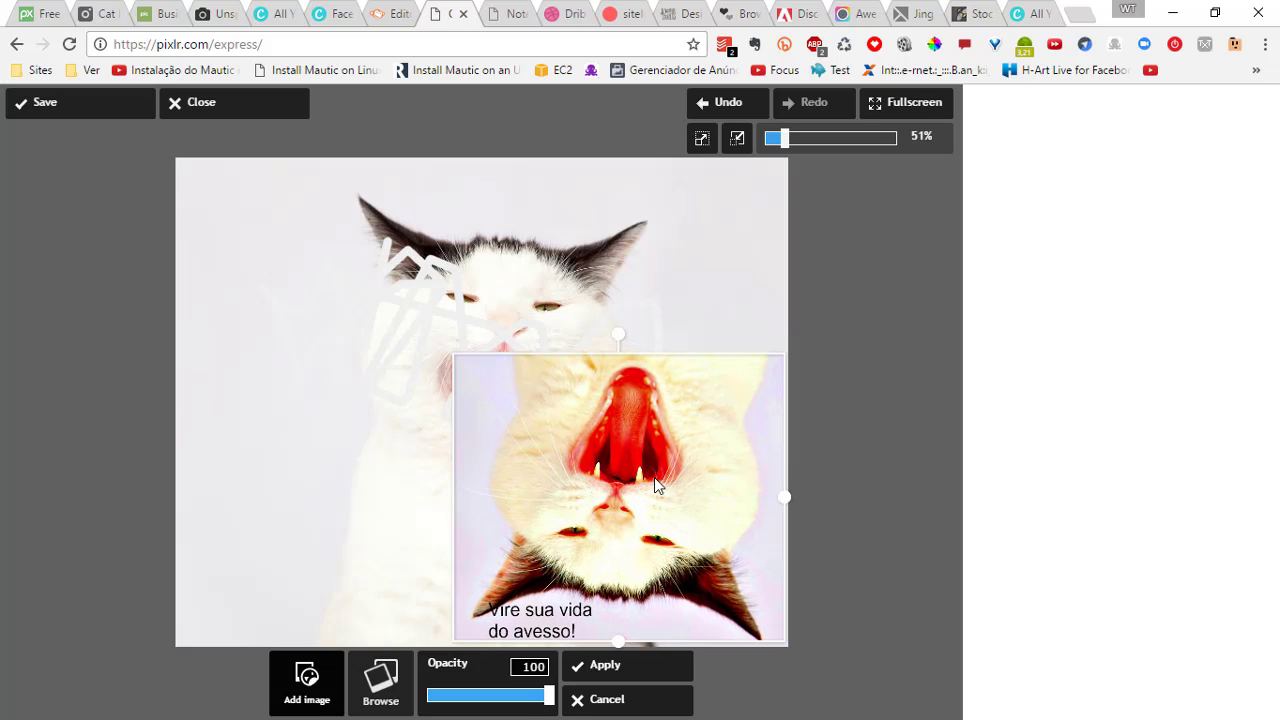
click(612, 665)
Shuffle through the Subtle effects and apply the Adrian effect at amount 100 to the picture
click(253, 678)
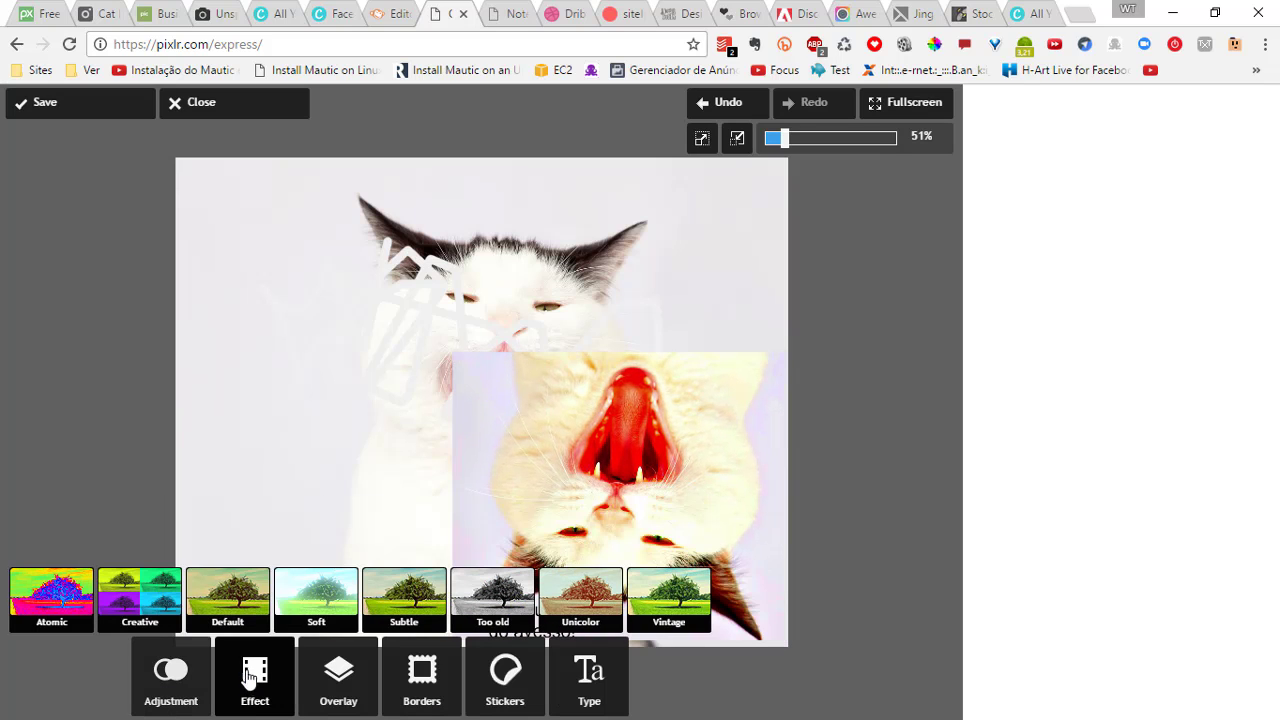
click(404, 600)
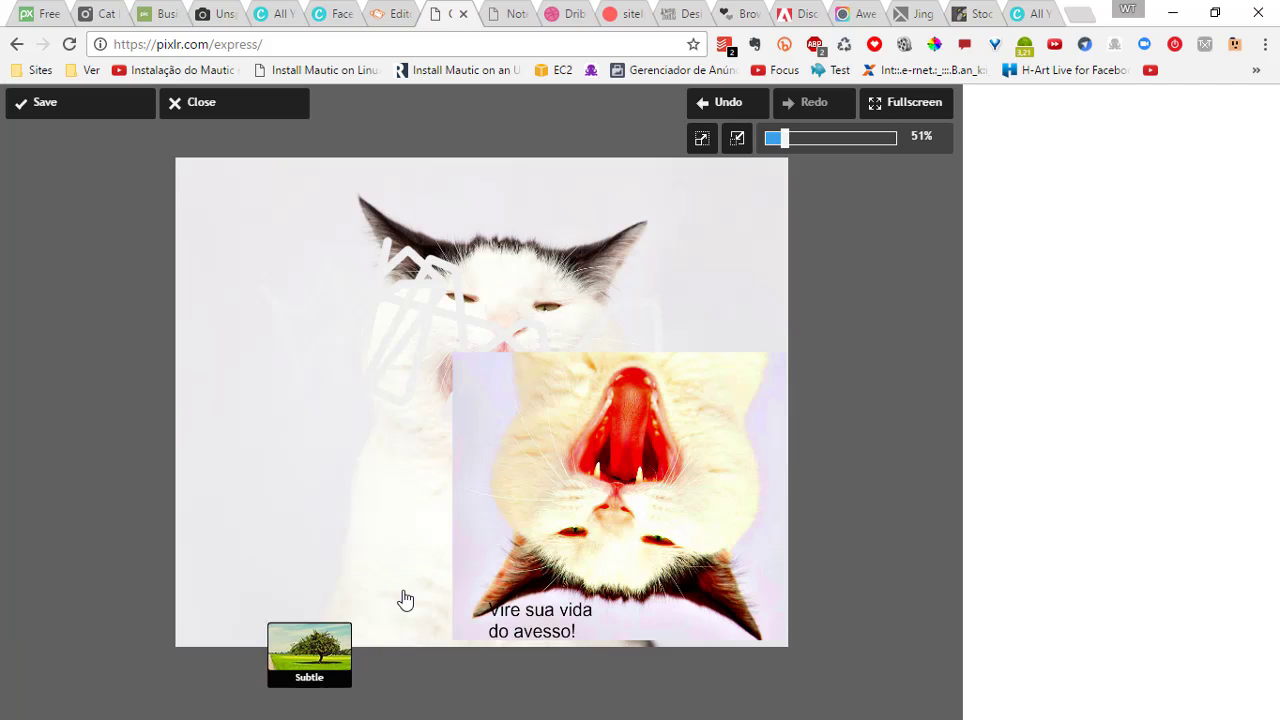
click(420, 600)
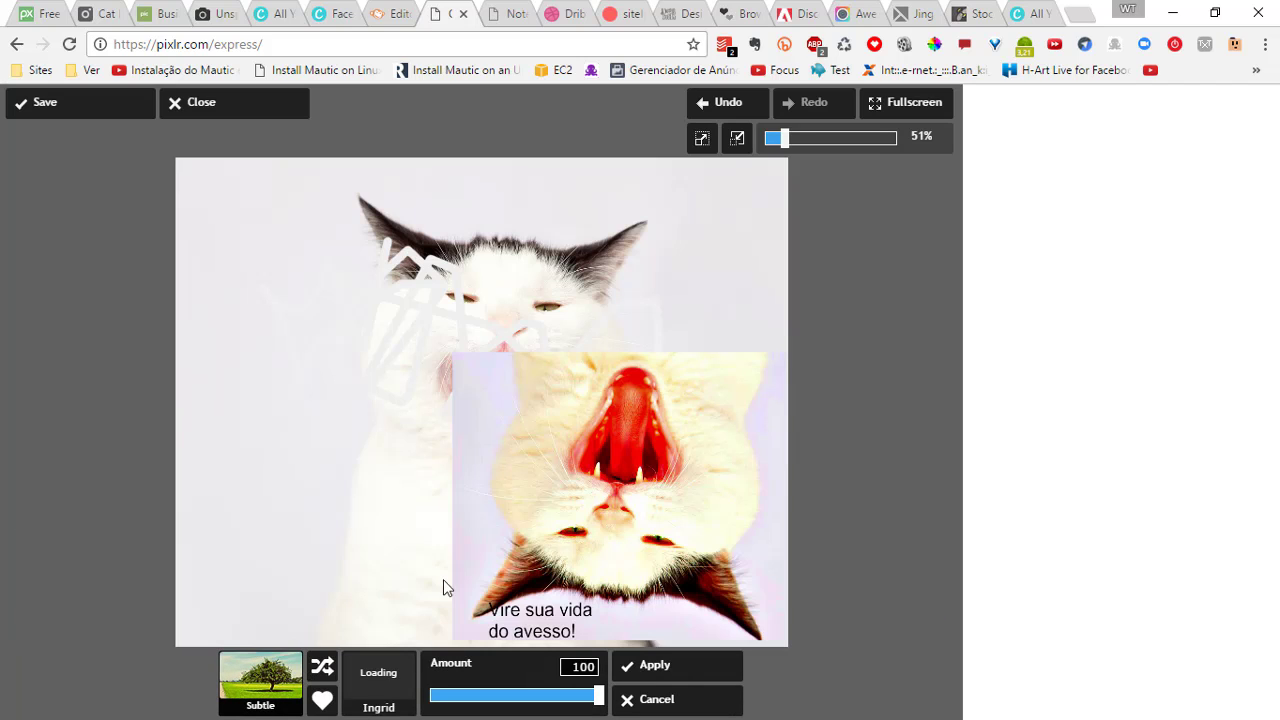
click(323, 676)
click(323, 676)
click(323, 676)
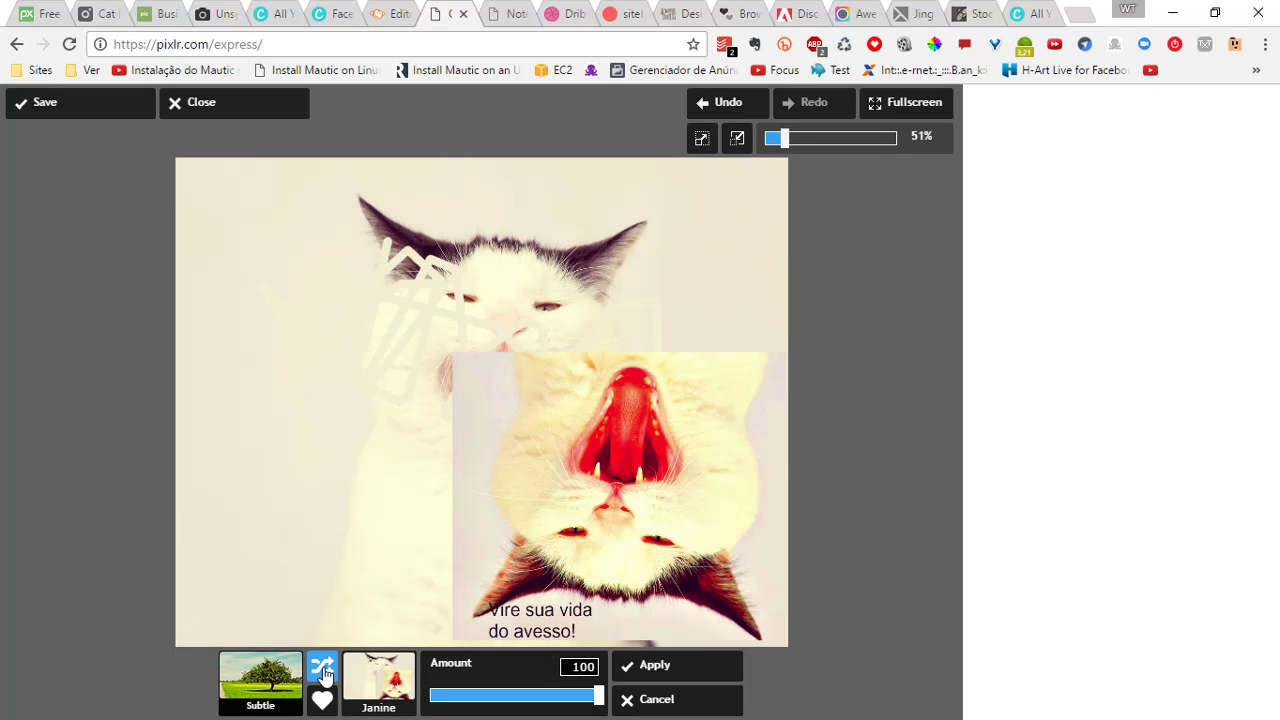
click(323, 676)
click(323, 676)
click(323, 676)
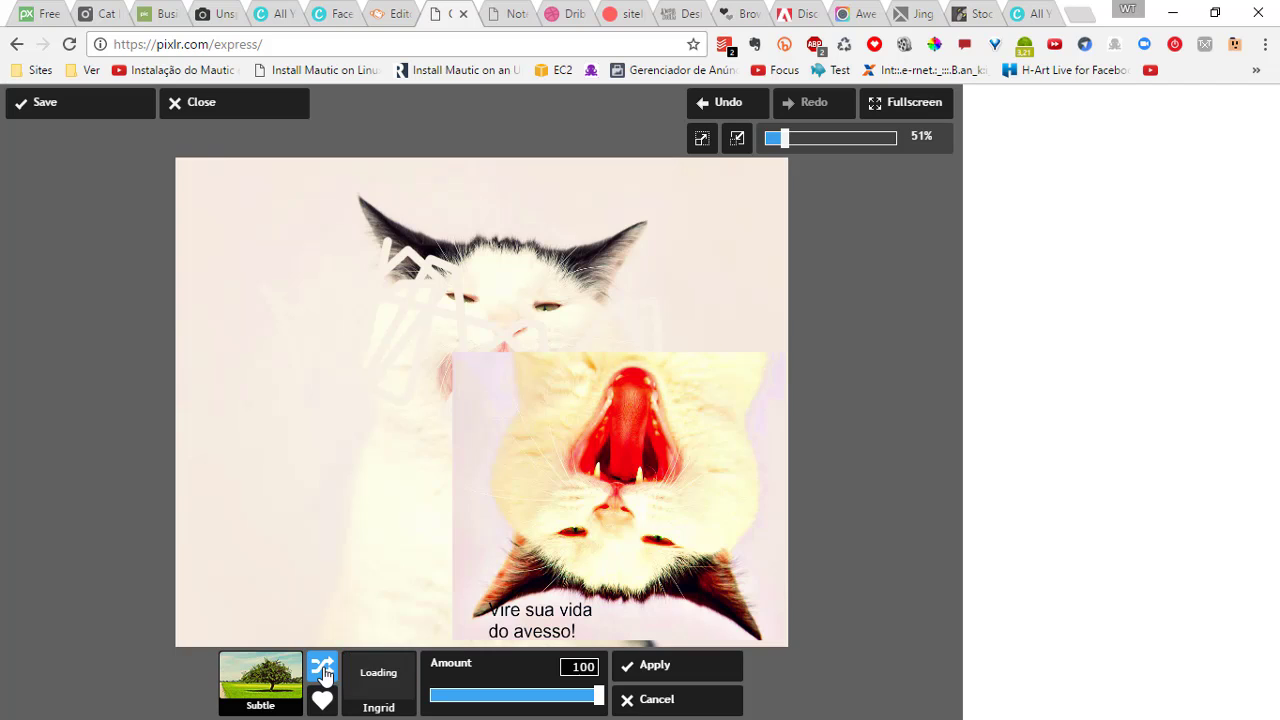
click(323, 676)
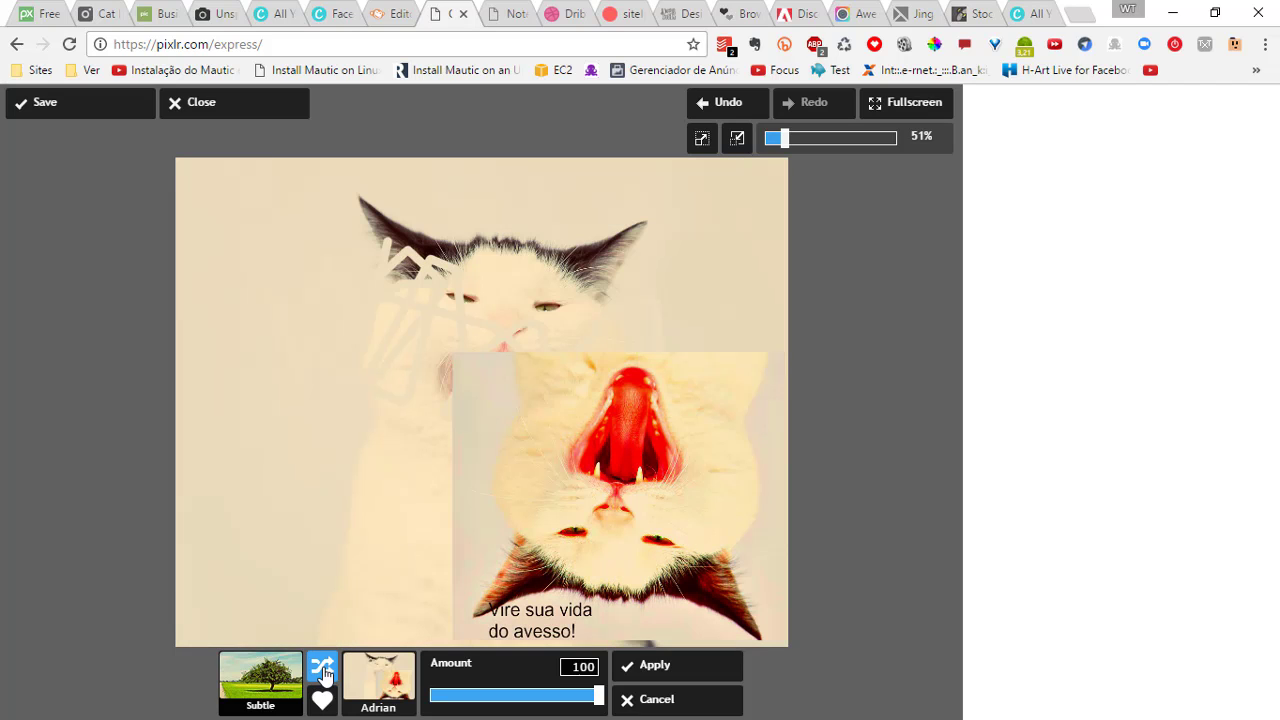
click(680, 667)
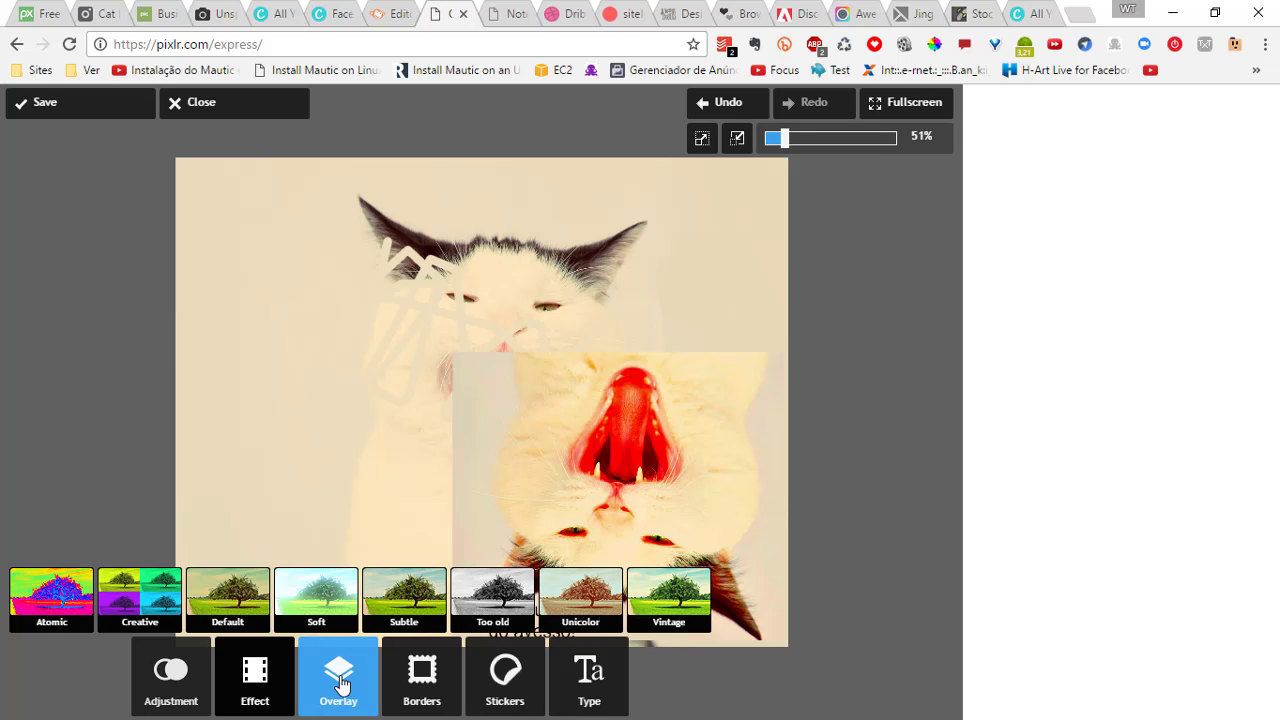
Apply the Gritty overlay from the Retro poster set to the picture at amount 100
click(339, 680)
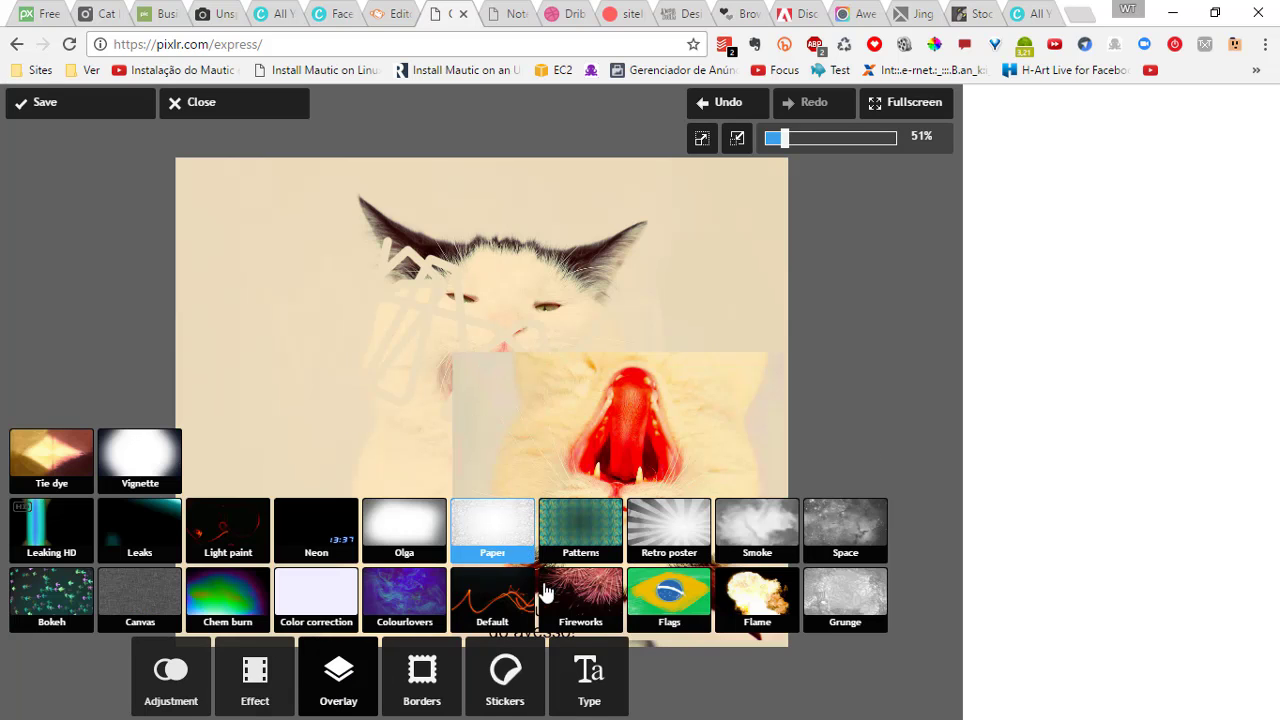
click(668, 530)
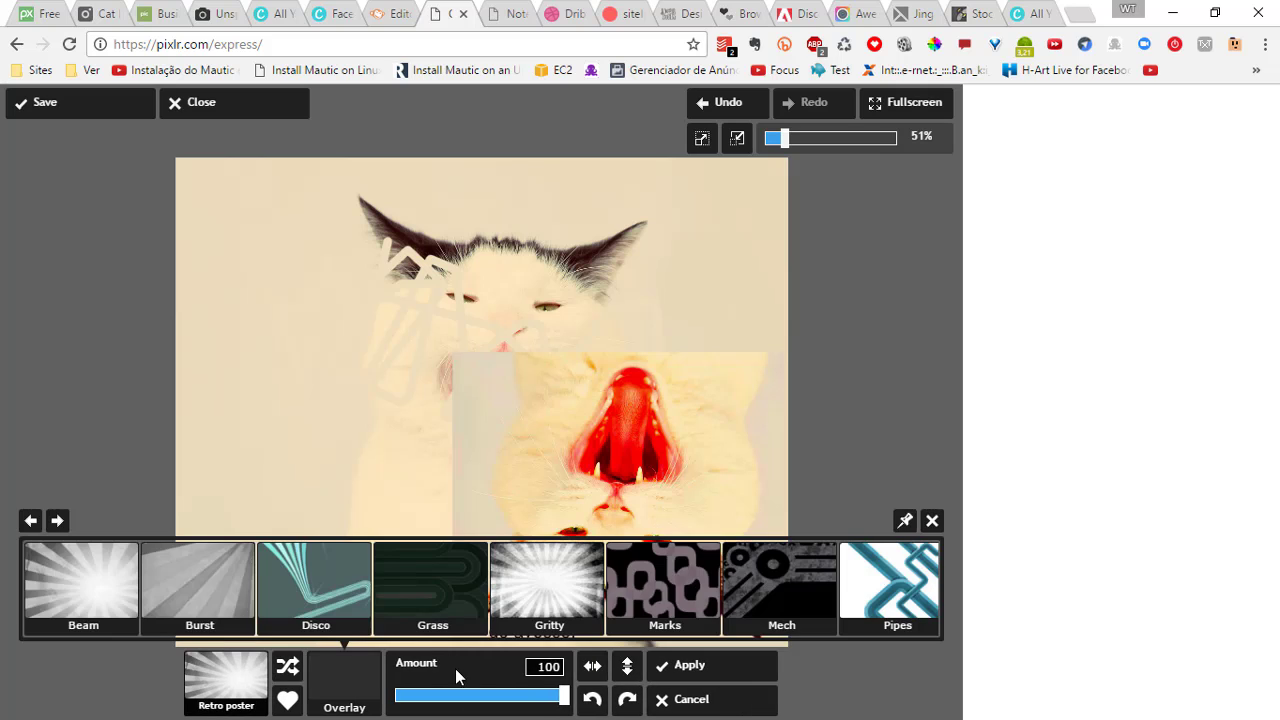
click(558, 578)
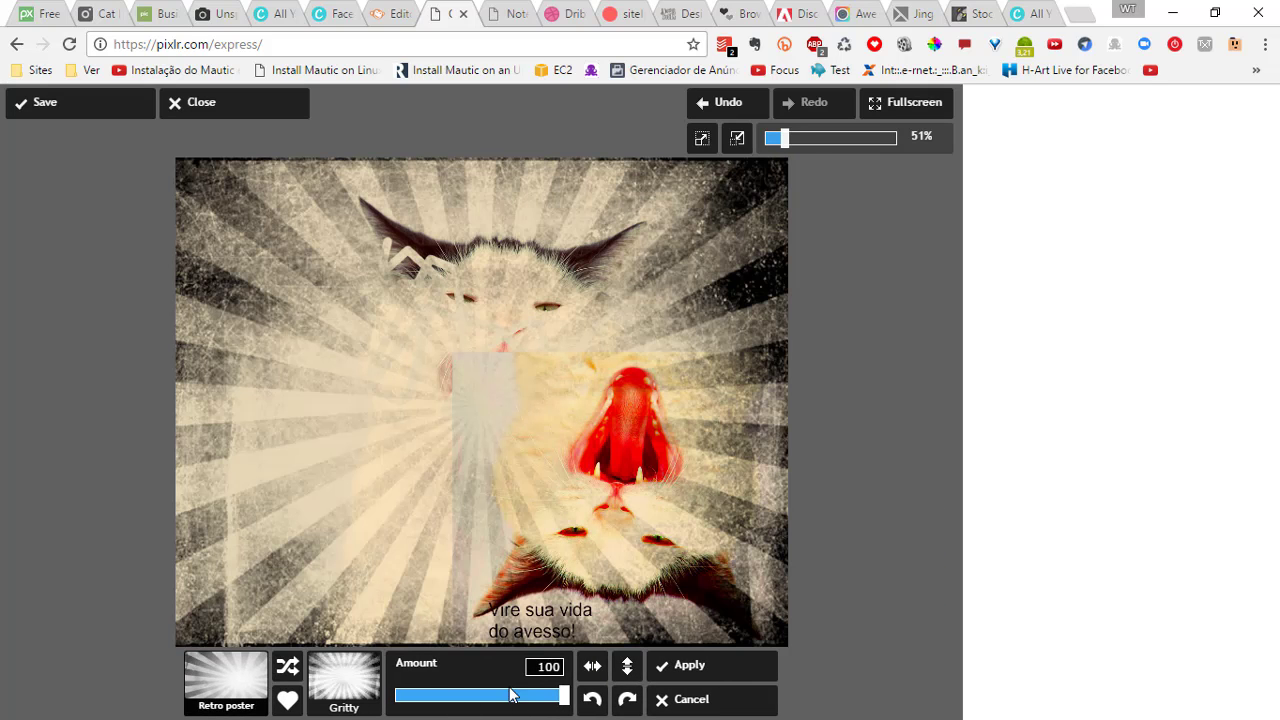
click(690, 676)
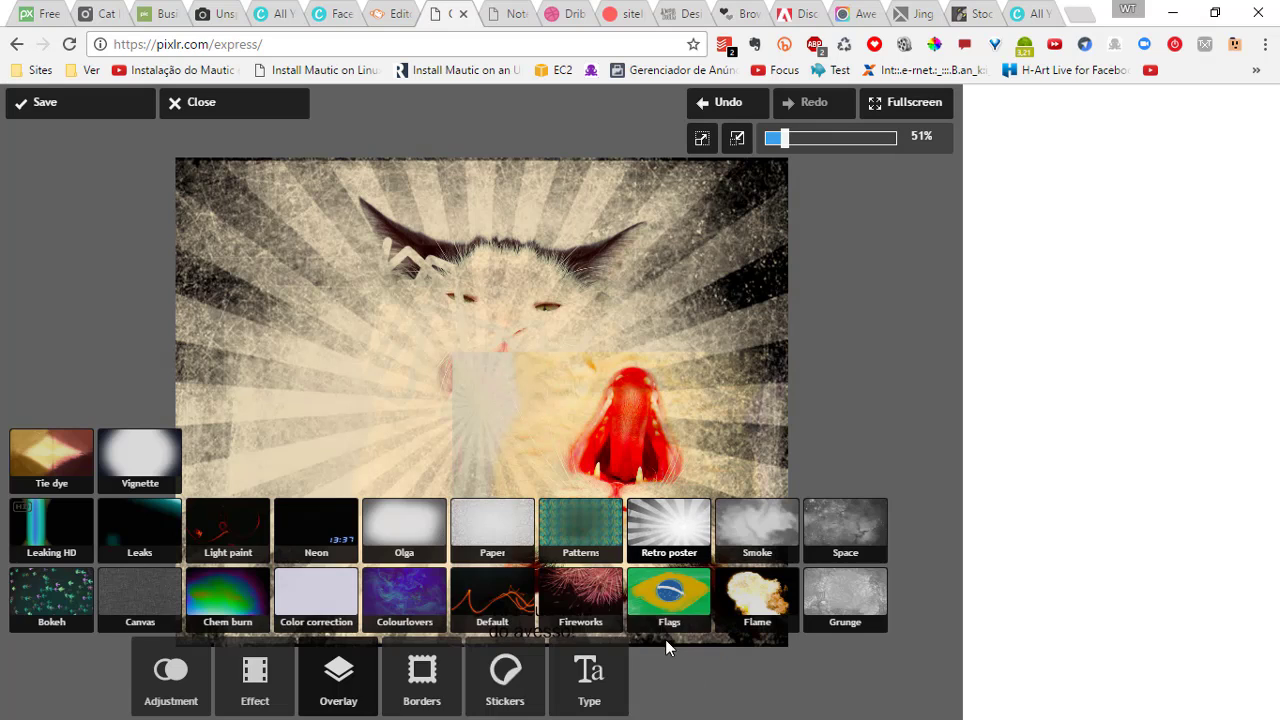
Add a text in the Dotted type style reading "Texto de teste" to the cat picture
click(588, 688)
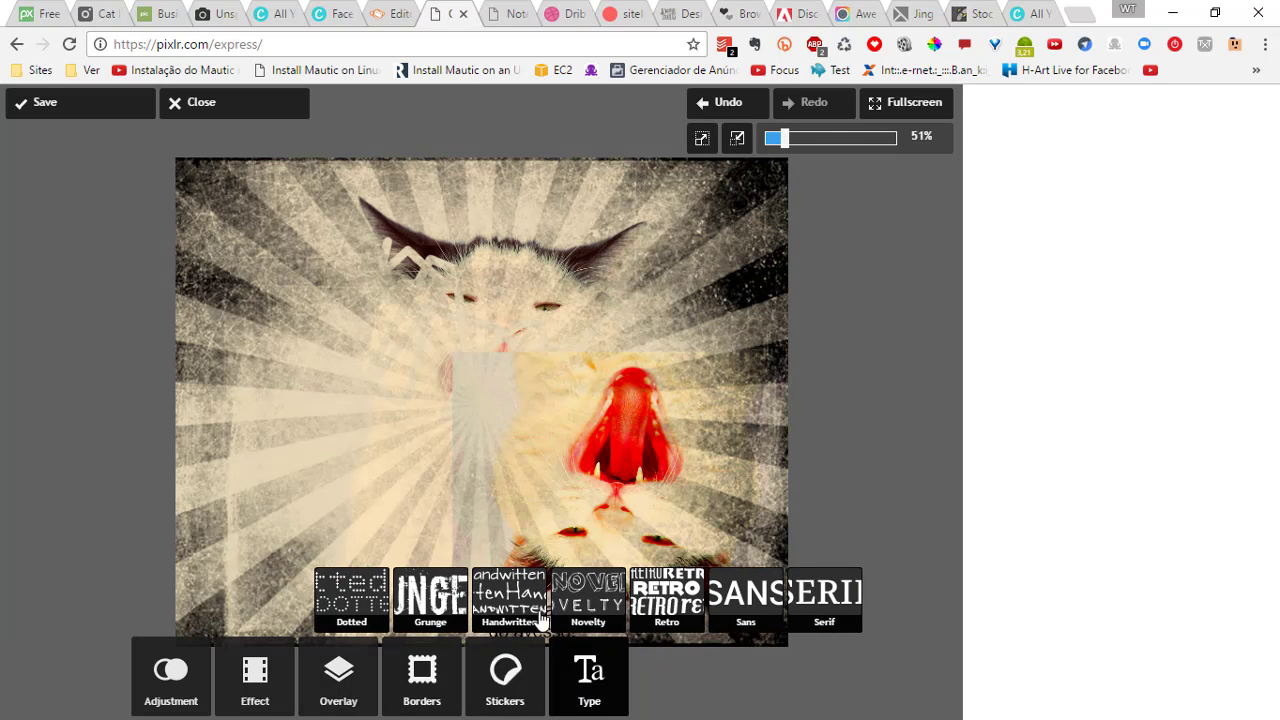
click(346, 596)
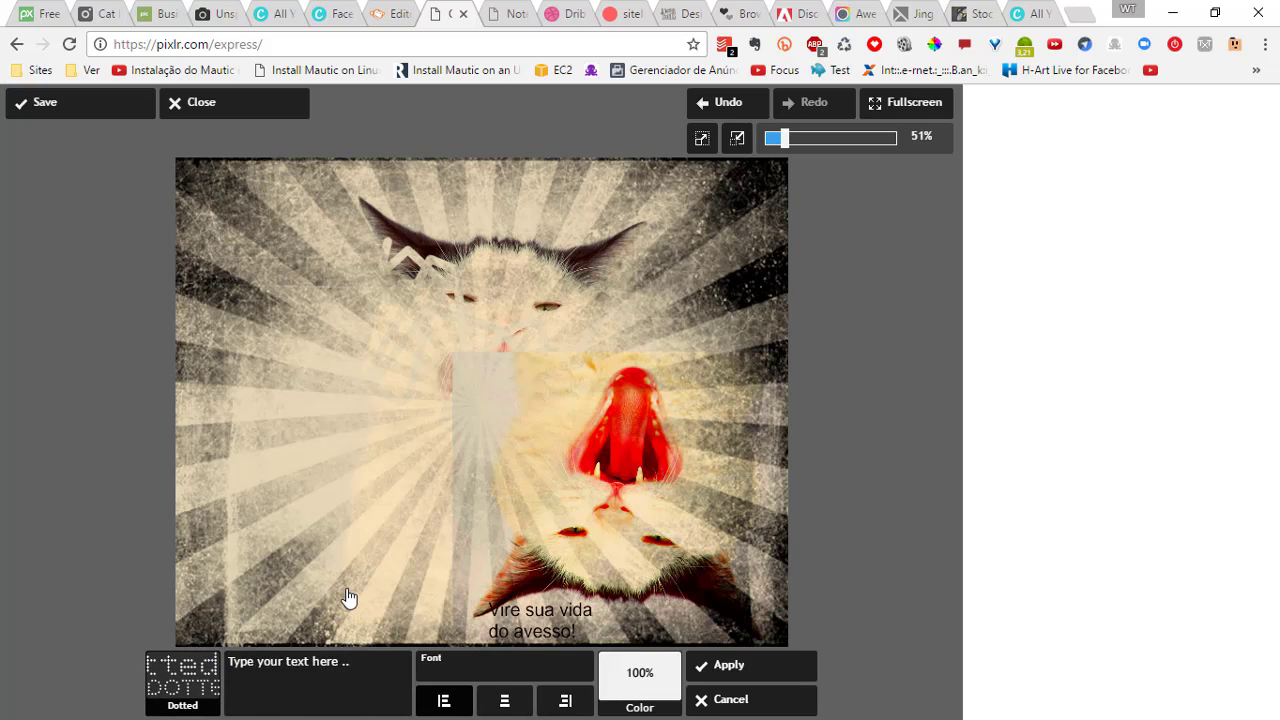
click(300, 680)
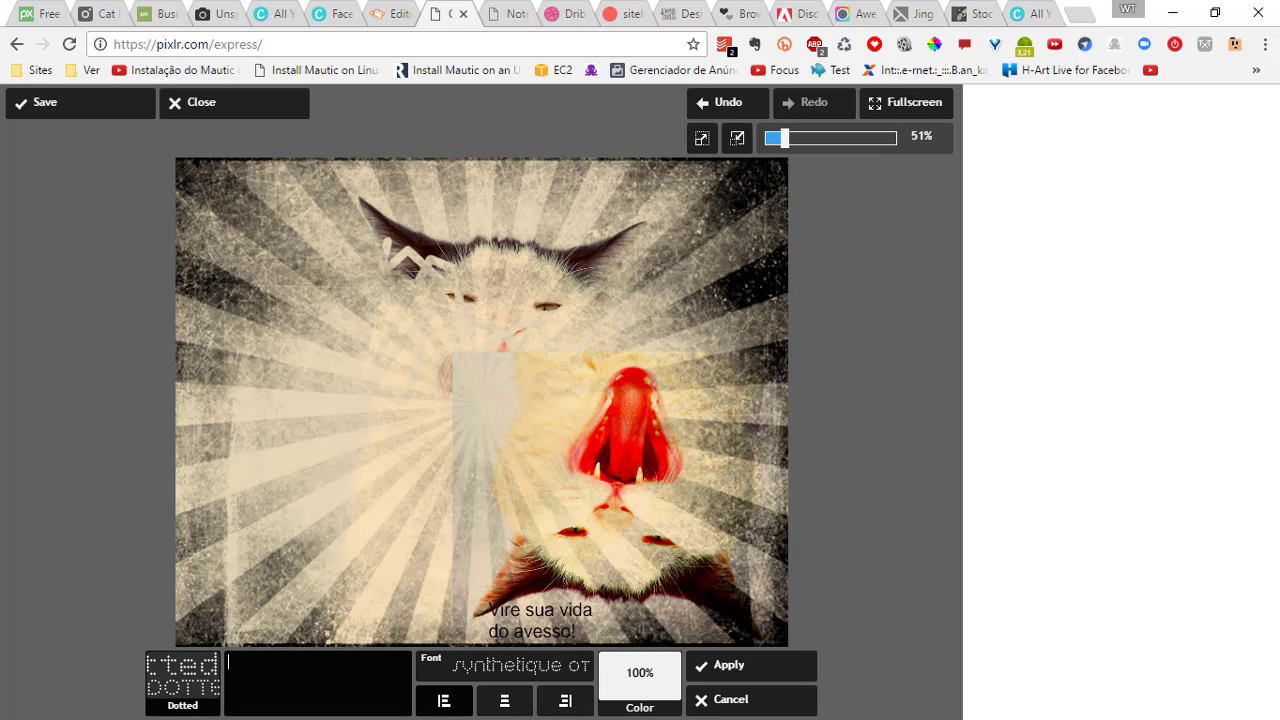
text(Texto de )
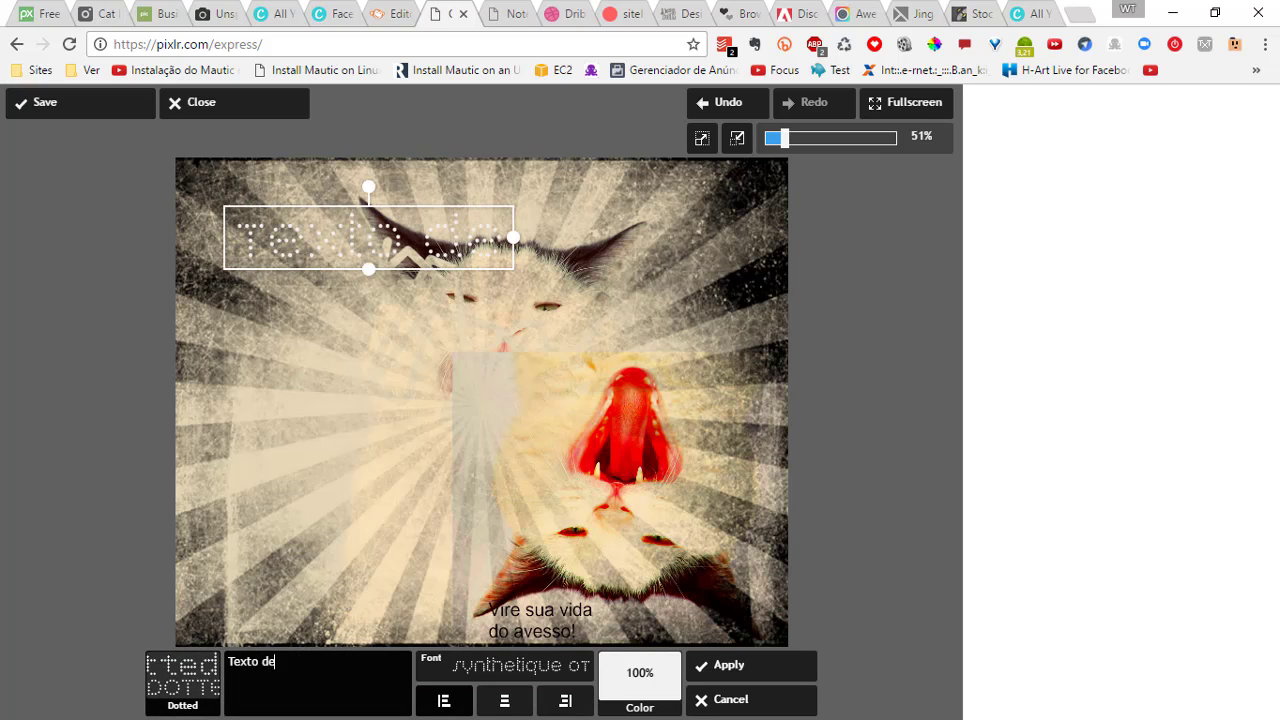
text(teste)
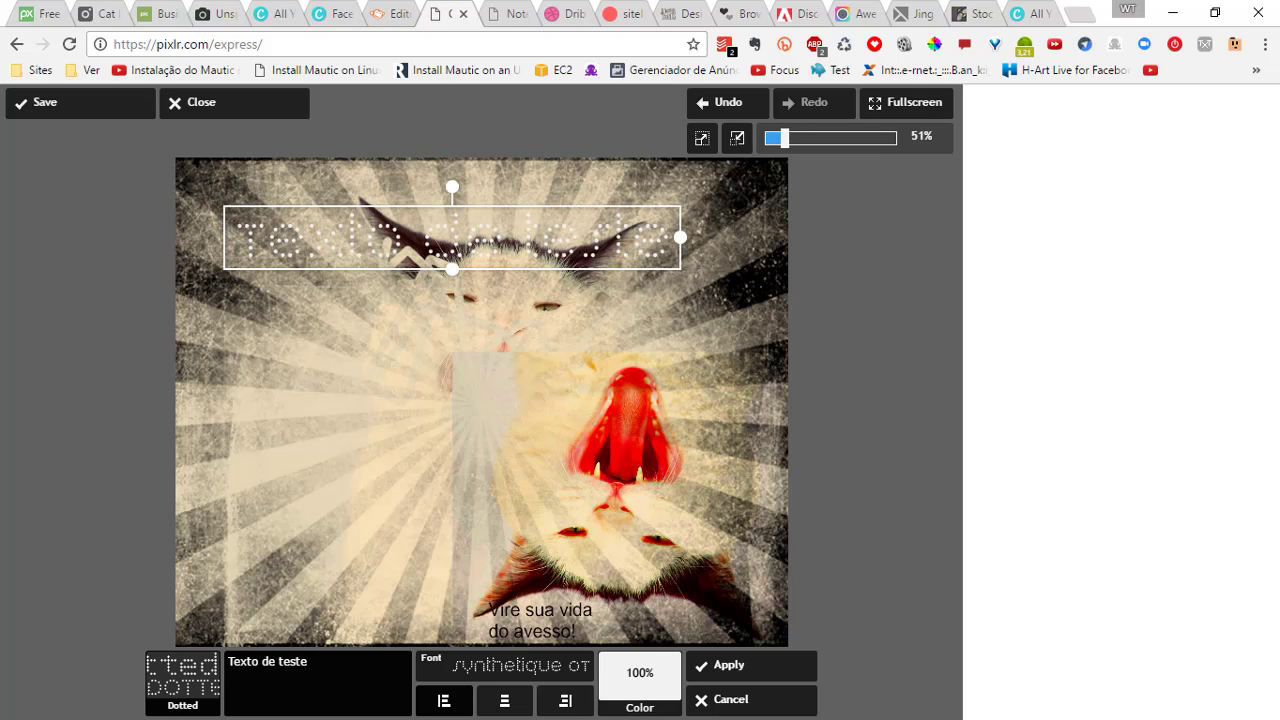
Set the text's font to BPDots Unicase, place it along the picture's upper edge and apply it
drag(542, 215, 503, 425)
click(500, 668)
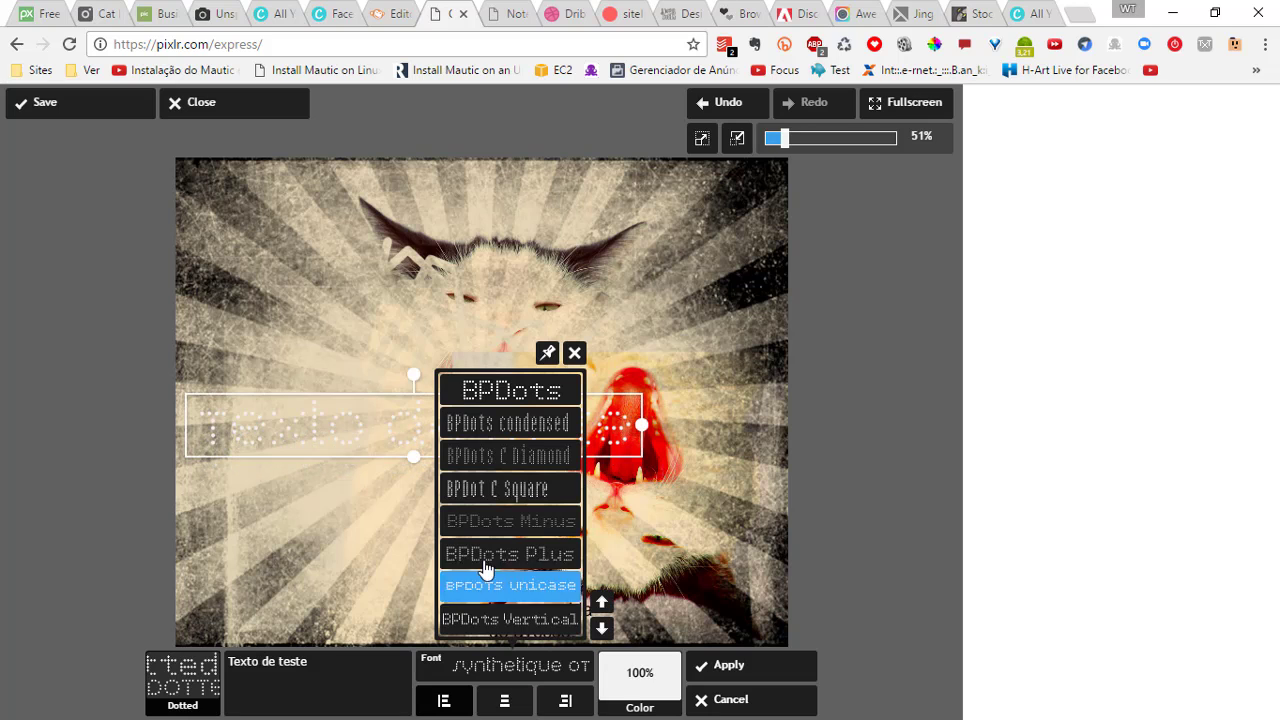
click(508, 584)
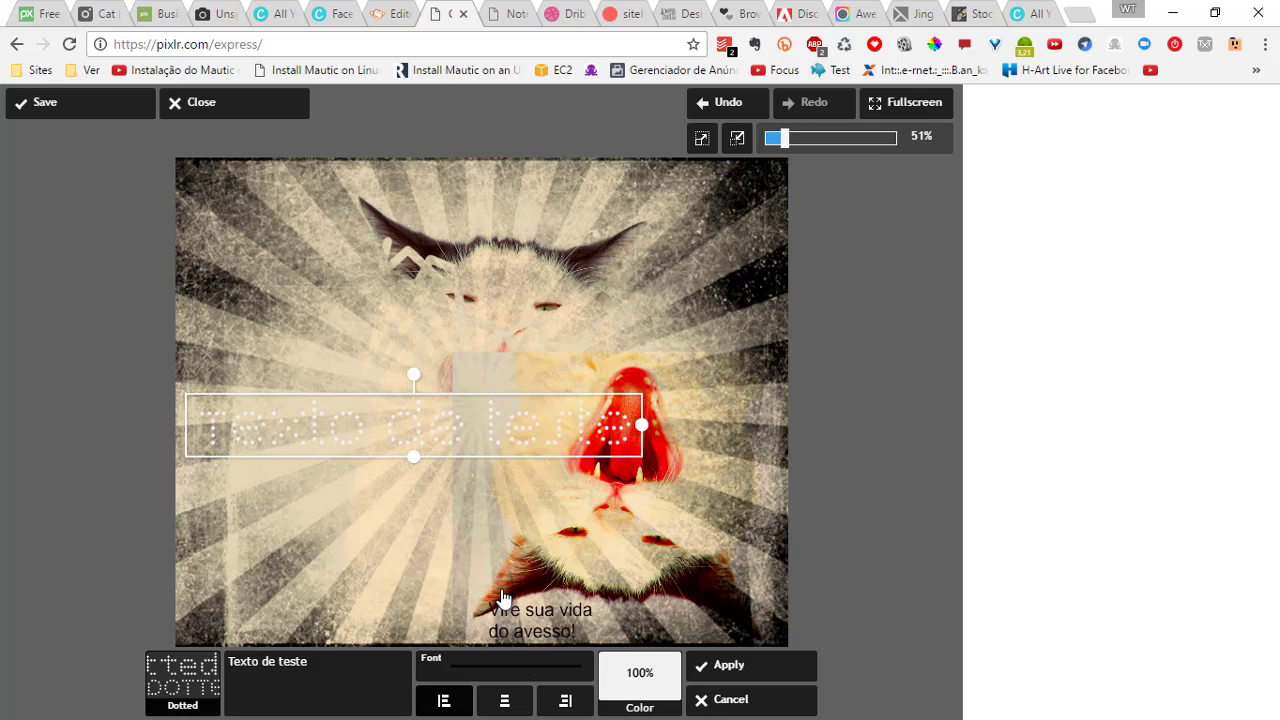
drag(387, 423, 413, 188)
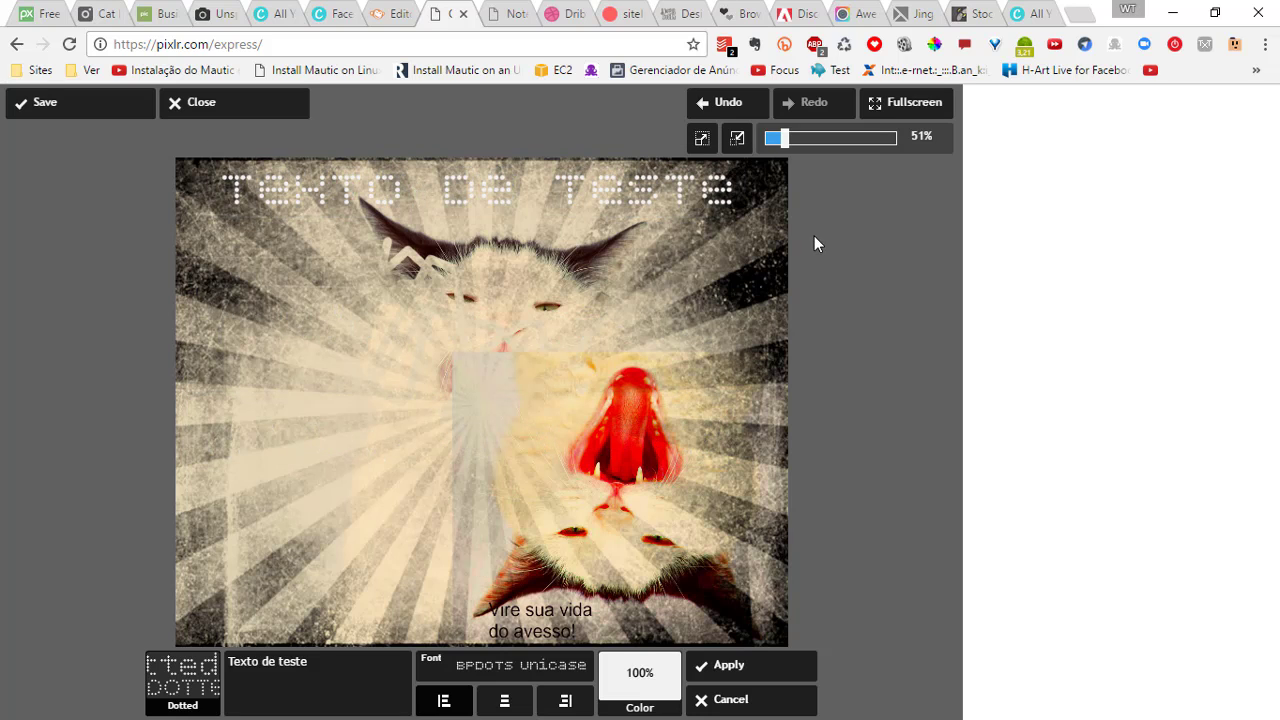
click(741, 664)
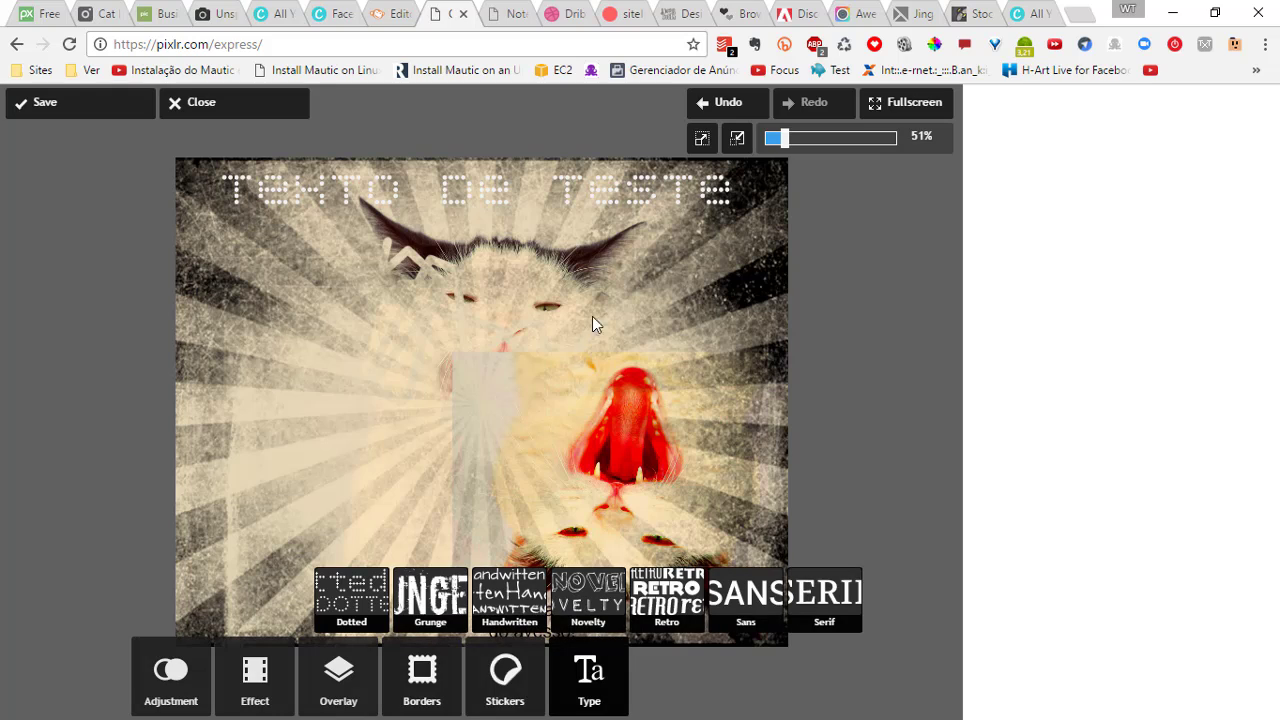
Save the picture to the Desktop as the JPEG "Gato doido" at quality 100
click(49, 115)
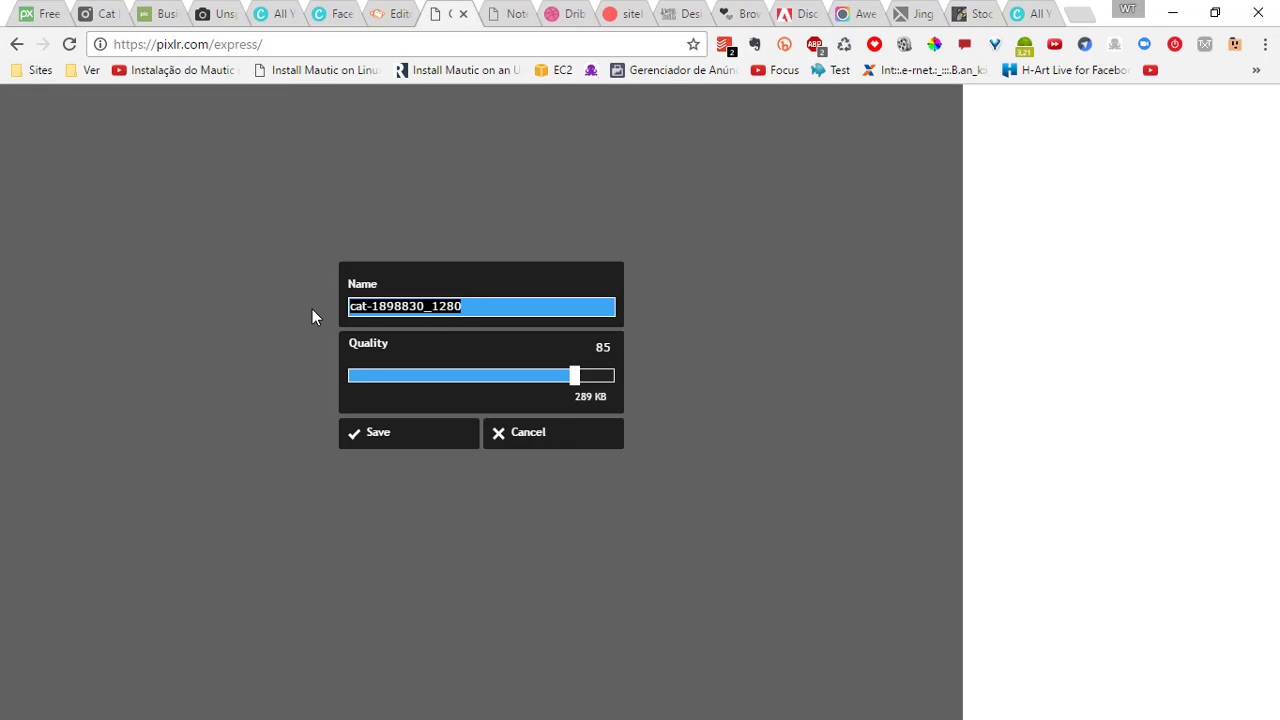
text(Gato do)
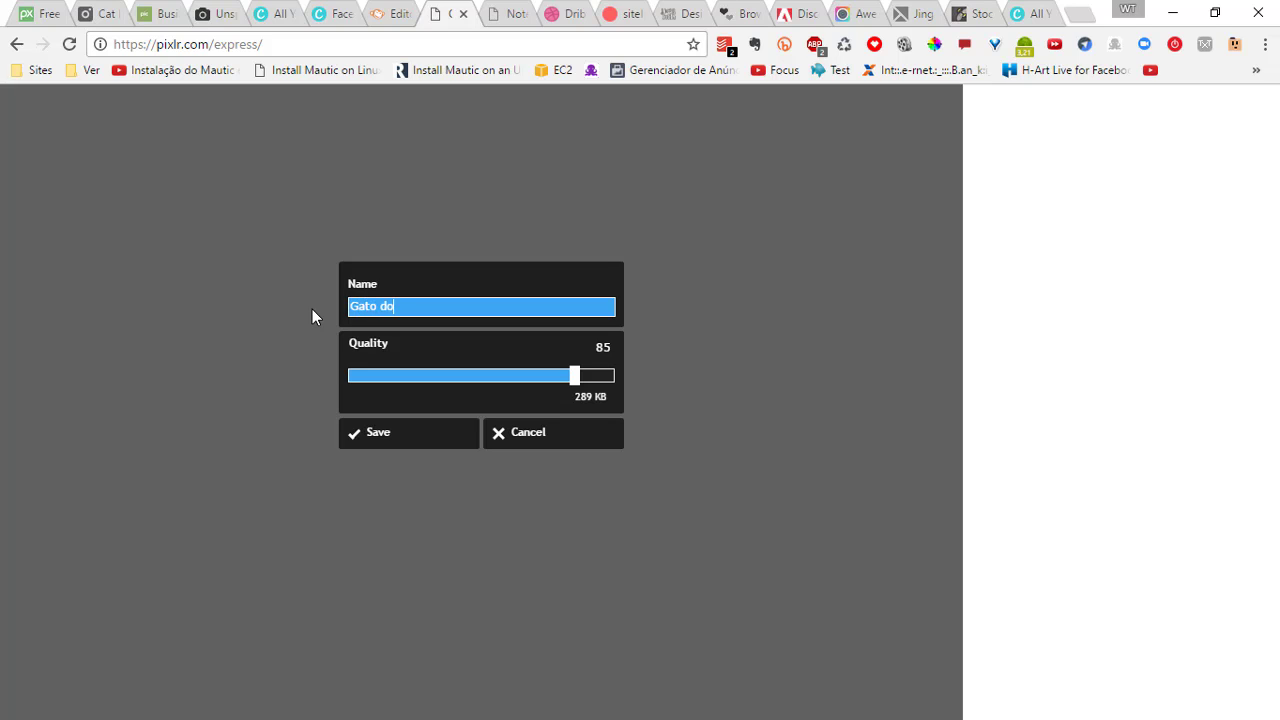
text(ido)
mouse_move(578, 384)
mouse_down()
mouse_move(620, 397)
mouse_move(603, 383)
mouse_up()
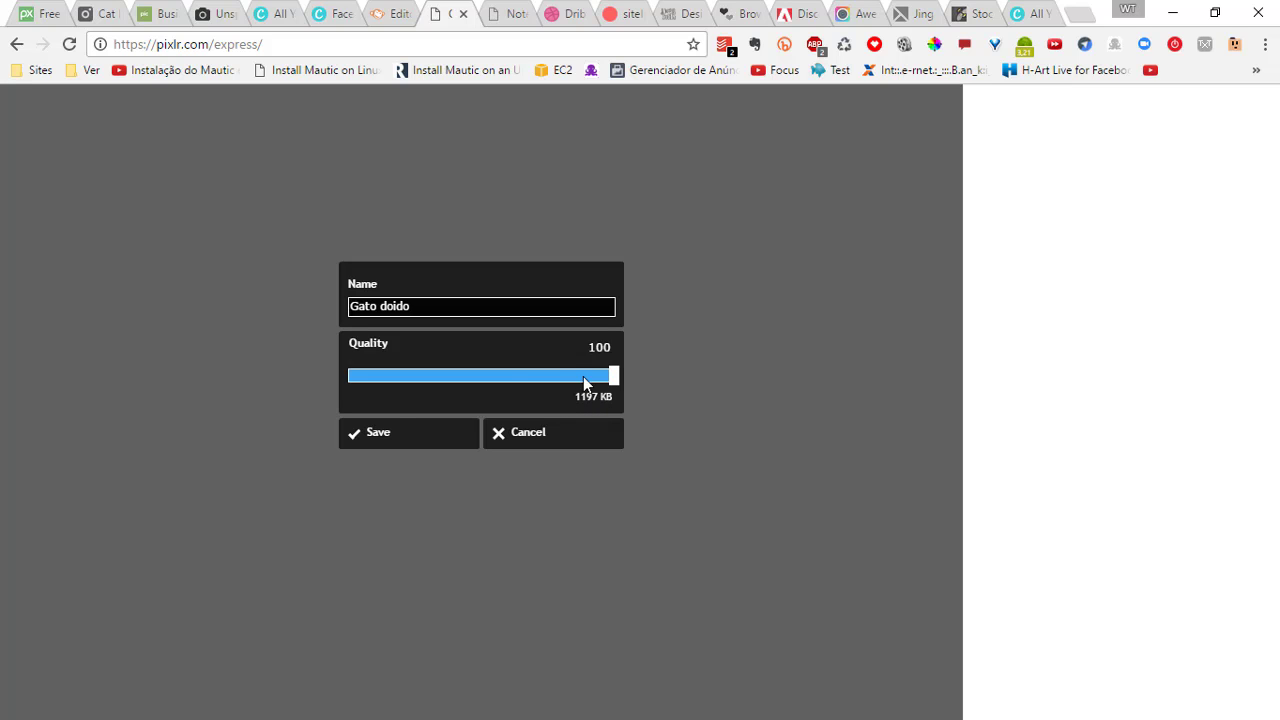
click(390, 433)
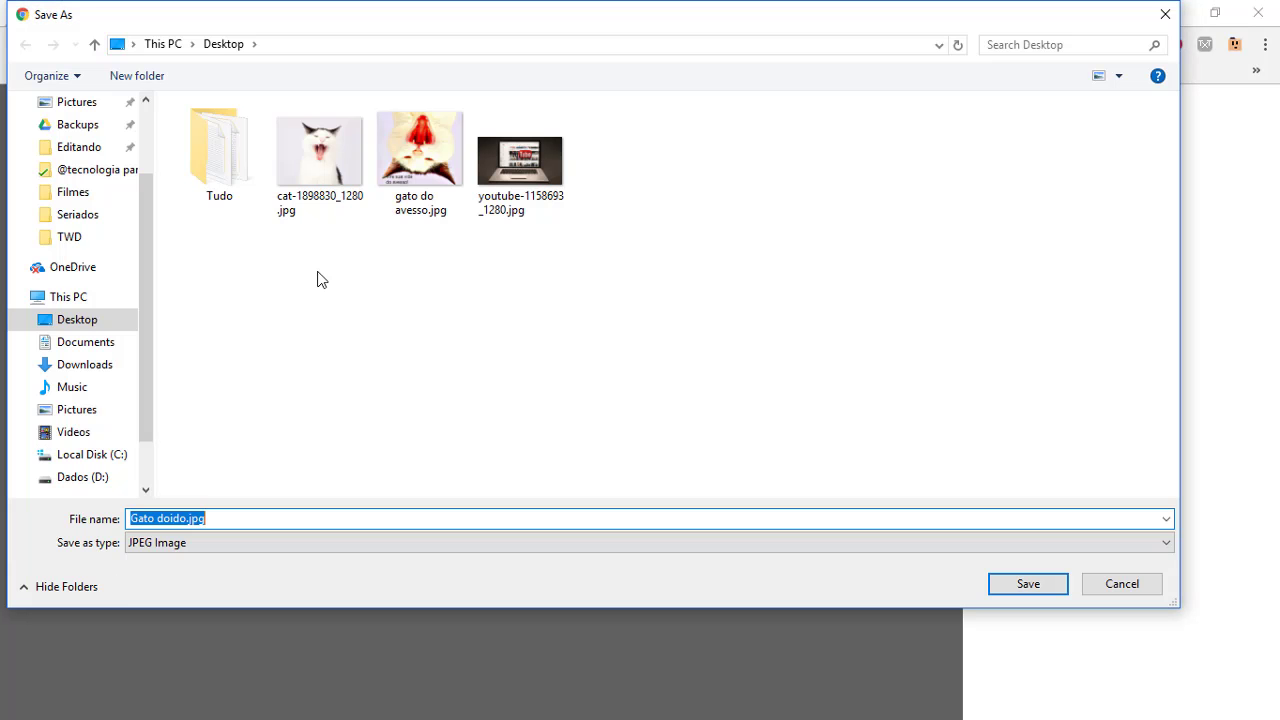
click(1028, 584)
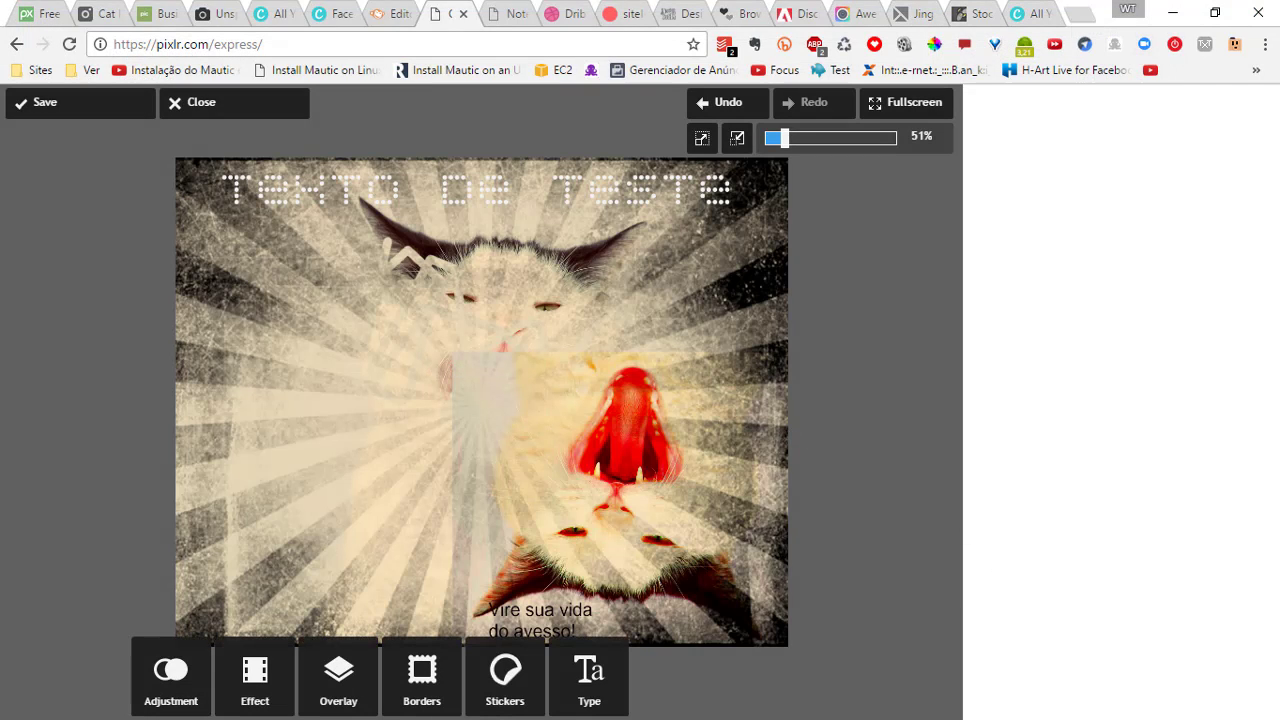
View the saved Gato doido.jpg from the Desktop folder in File Explorer, and close the photo viewer and the folder window
key(super+e)
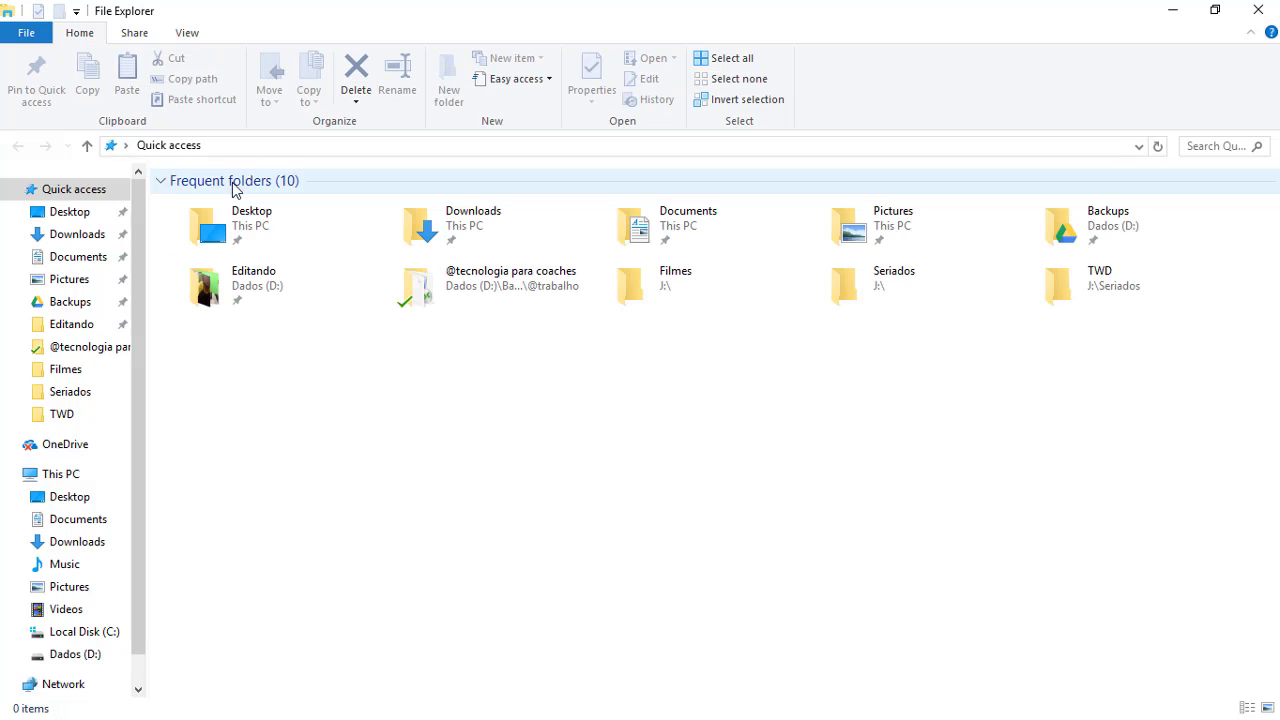
double_click(266, 220)
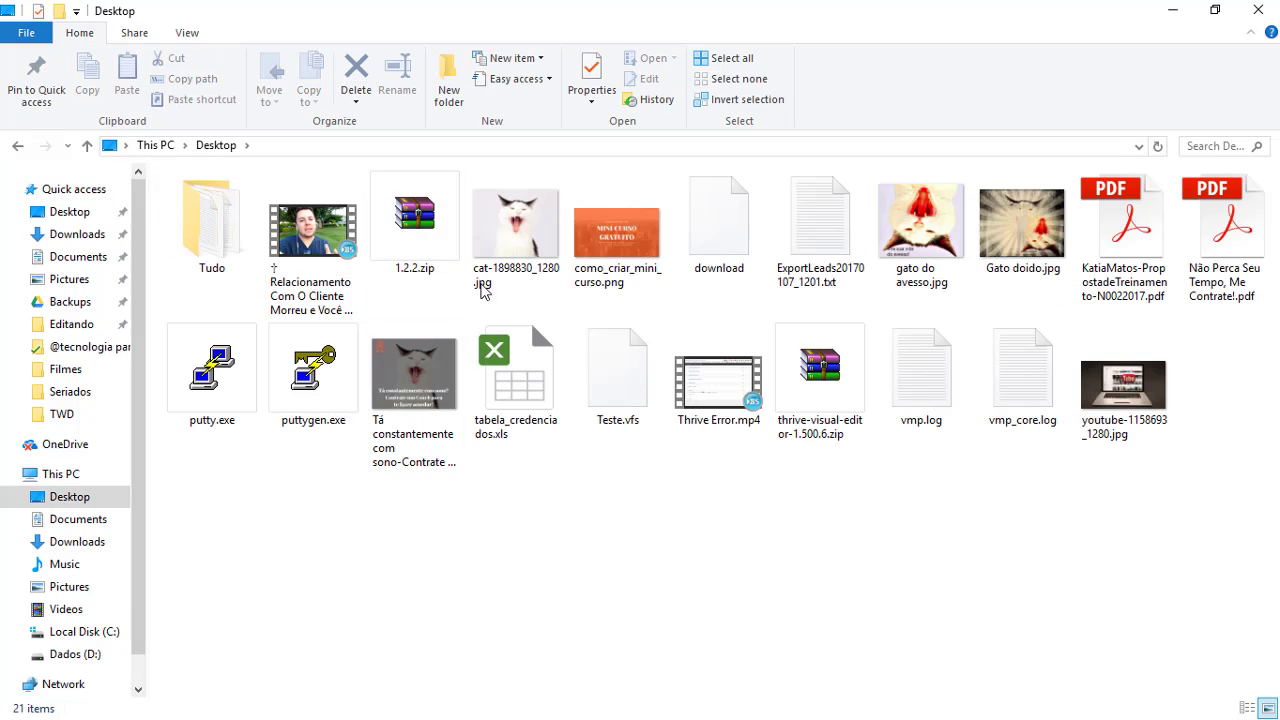
double_click(1010, 250)
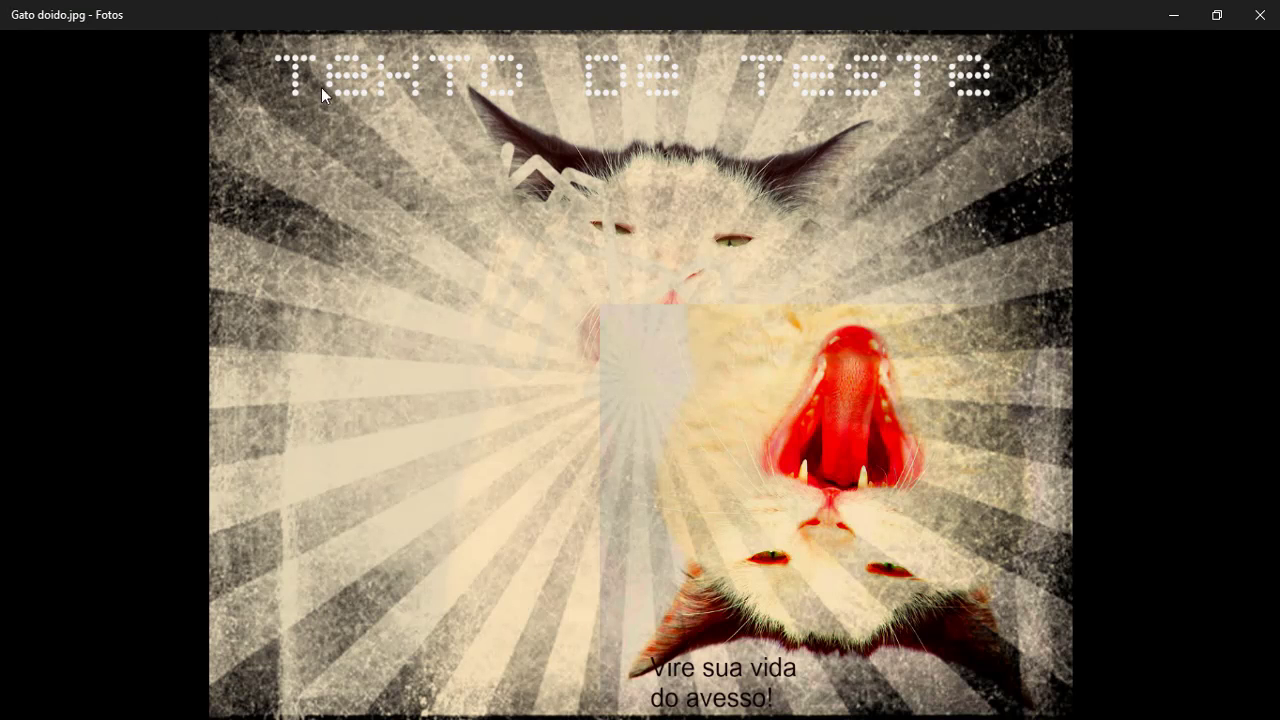
mouse_move(796, 92)
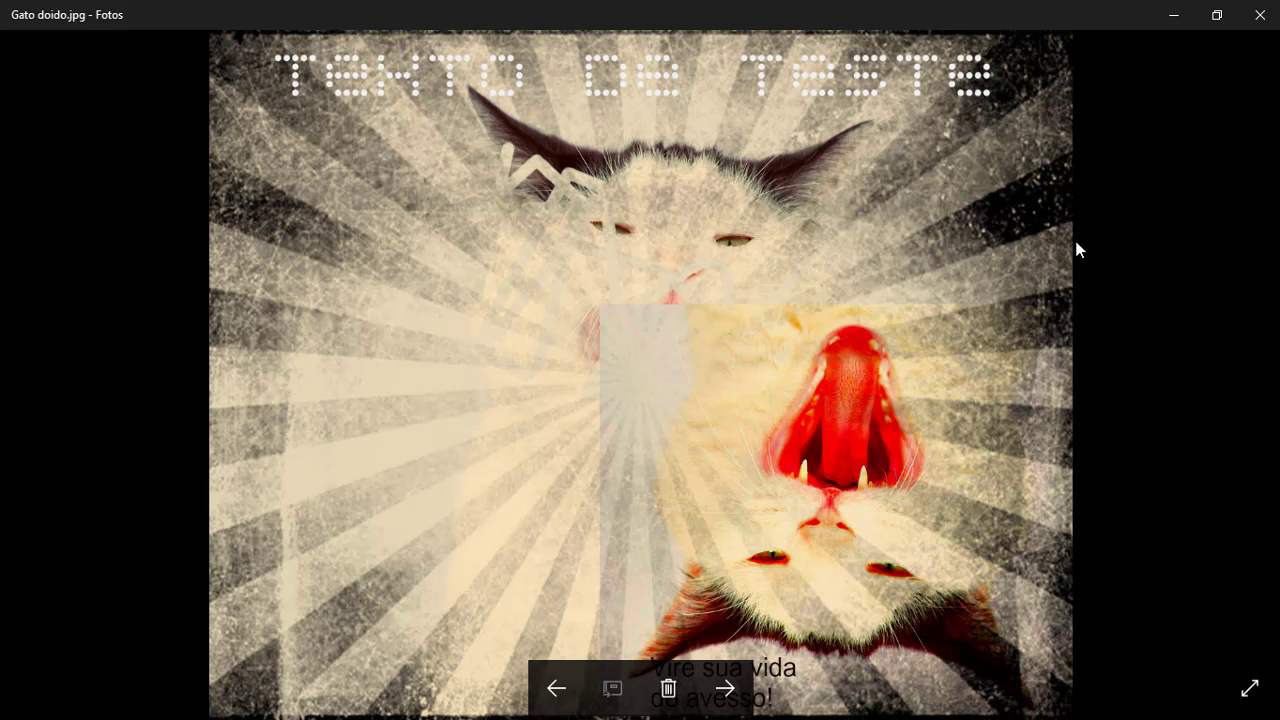
click(1259, 14)
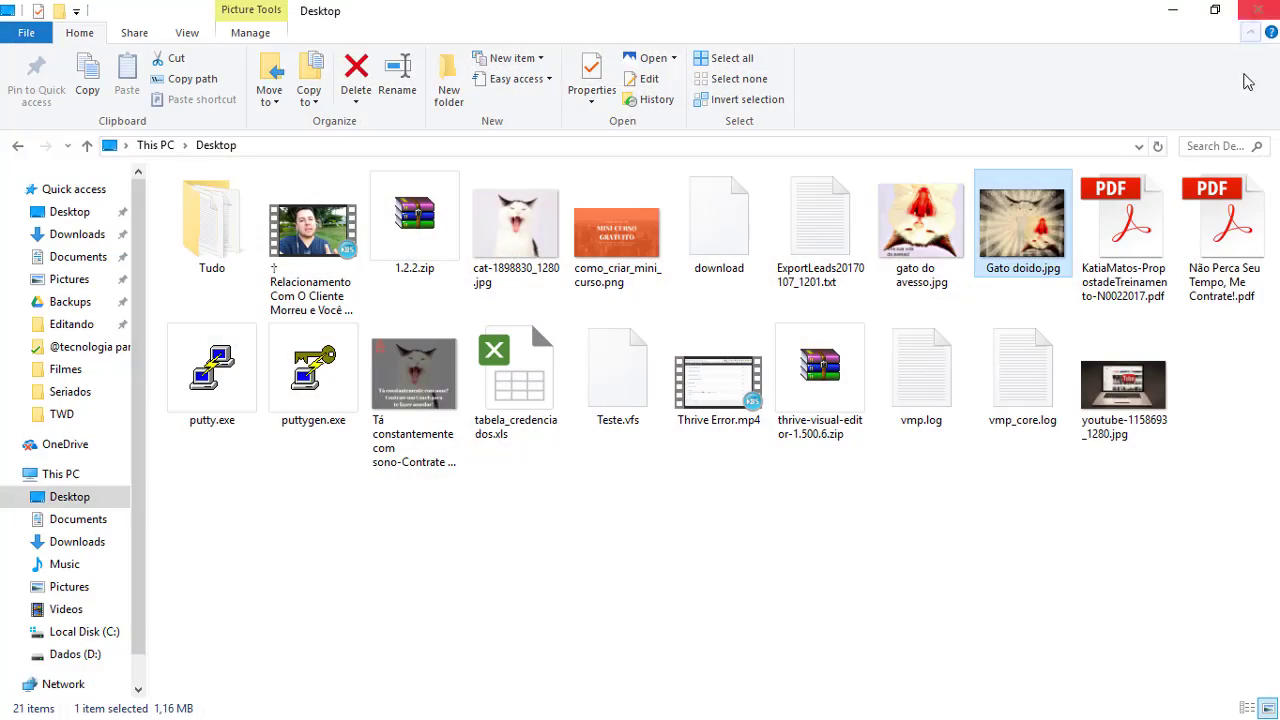
click(1259, 11)
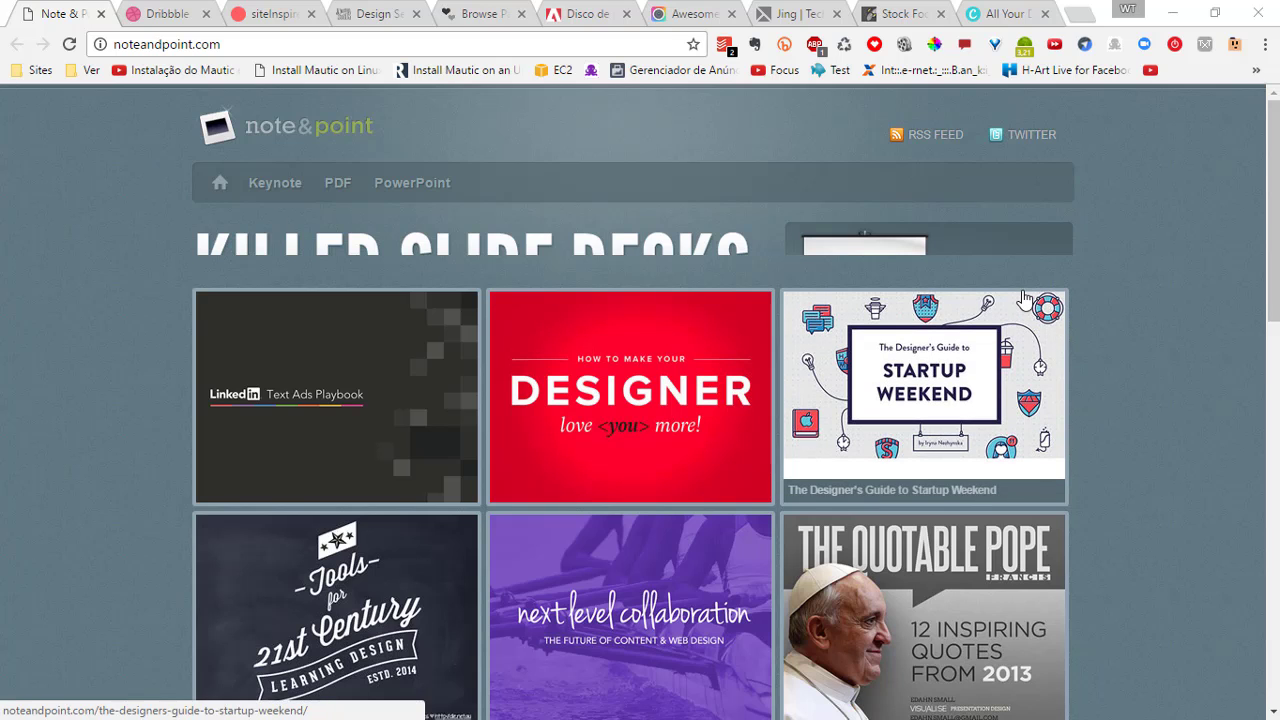
Browse the Note & Point slide deck gallery and open the PDF of "How to make your designer love you more!"
scroll(1073, 297, down, 2)
scroll(1072, 297, down, 2)
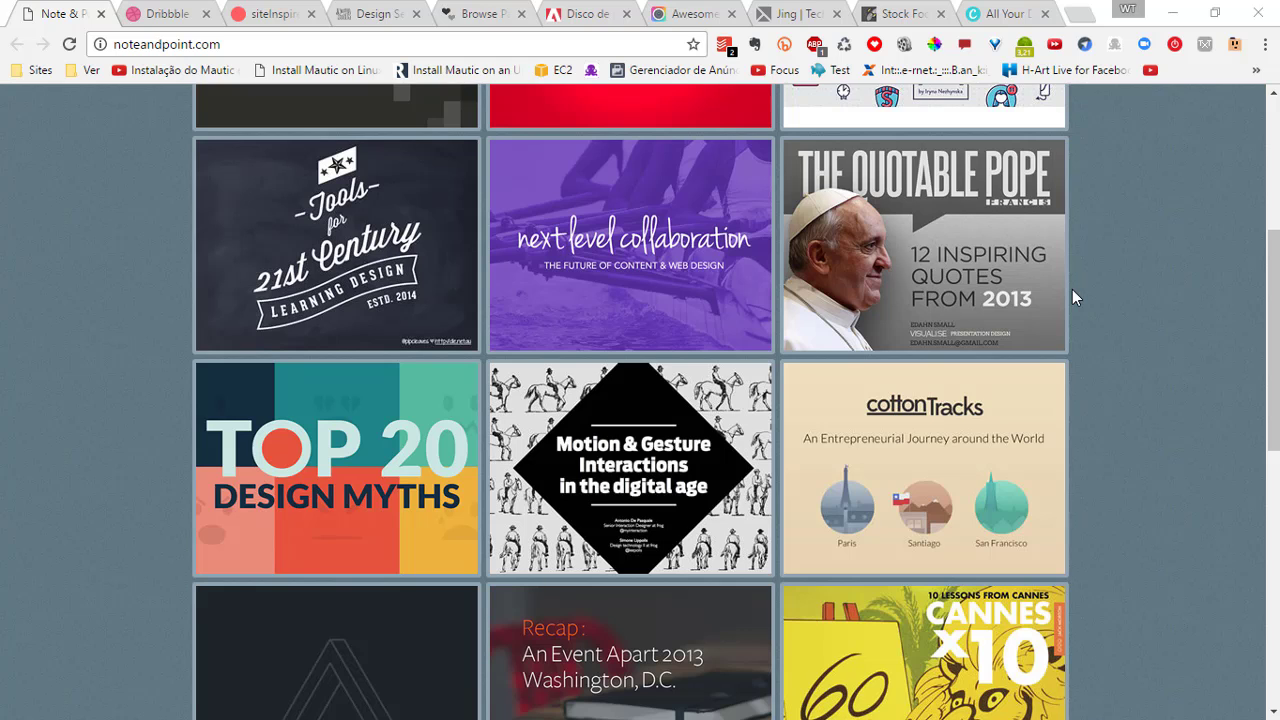
scroll(1072, 297, down, 3)
scroll(1072, 297, up, 2)
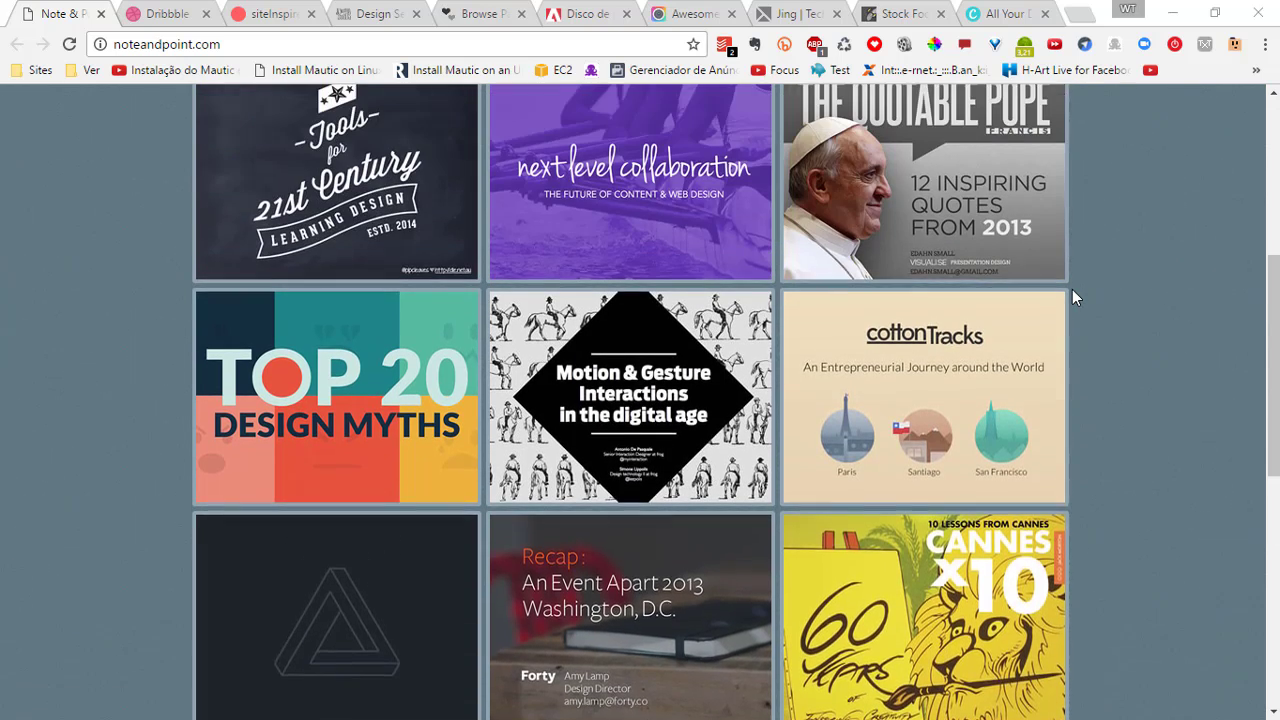
scroll(1072, 297, up, 2)
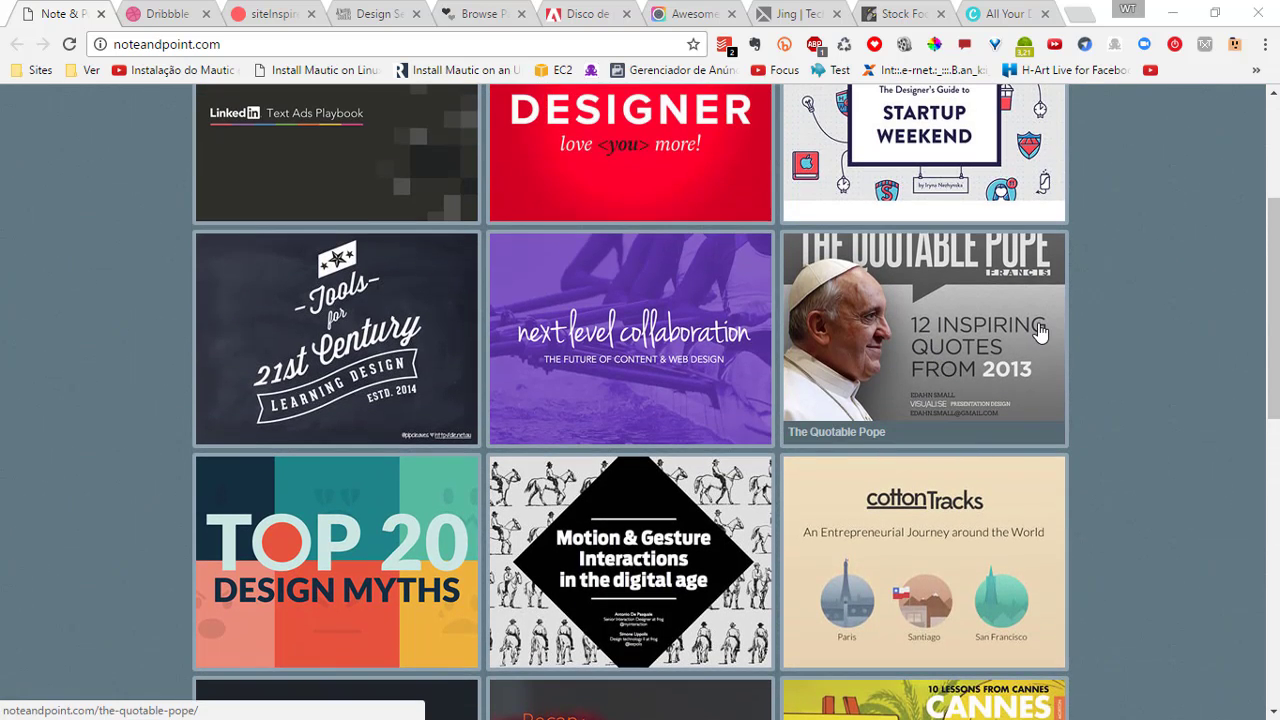
scroll(625, 340, up, 2)
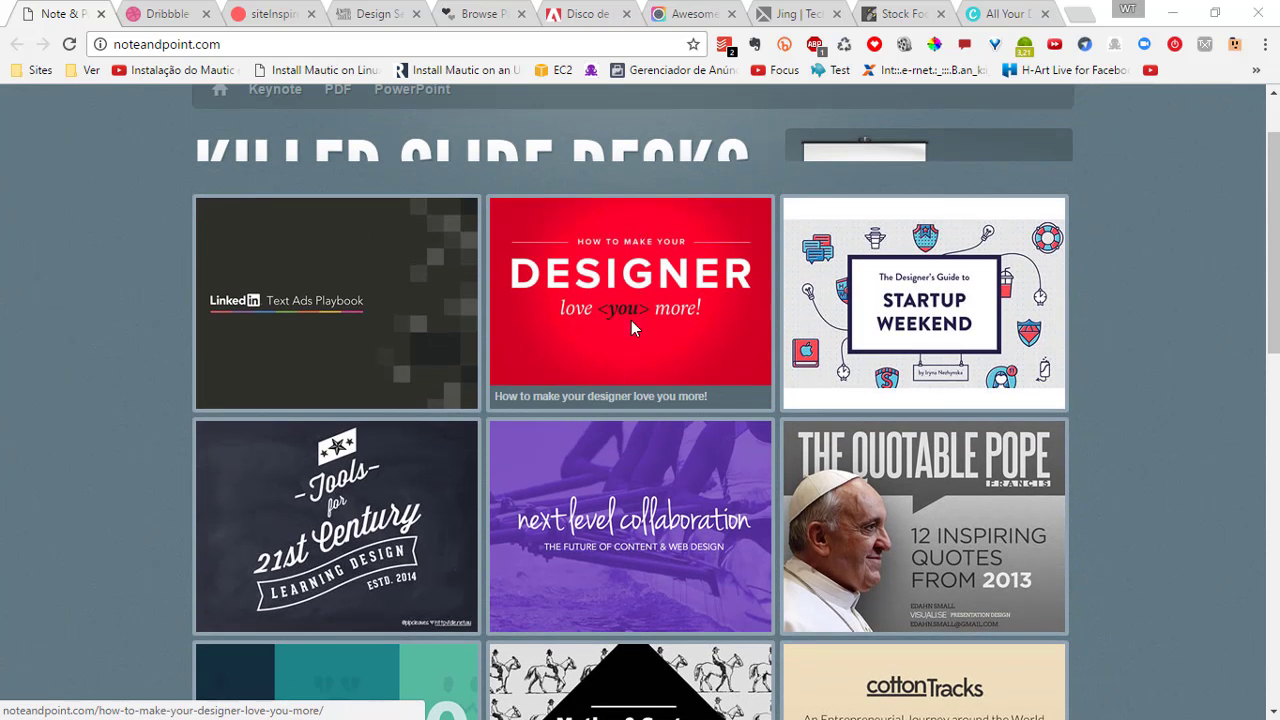
click(604, 352)
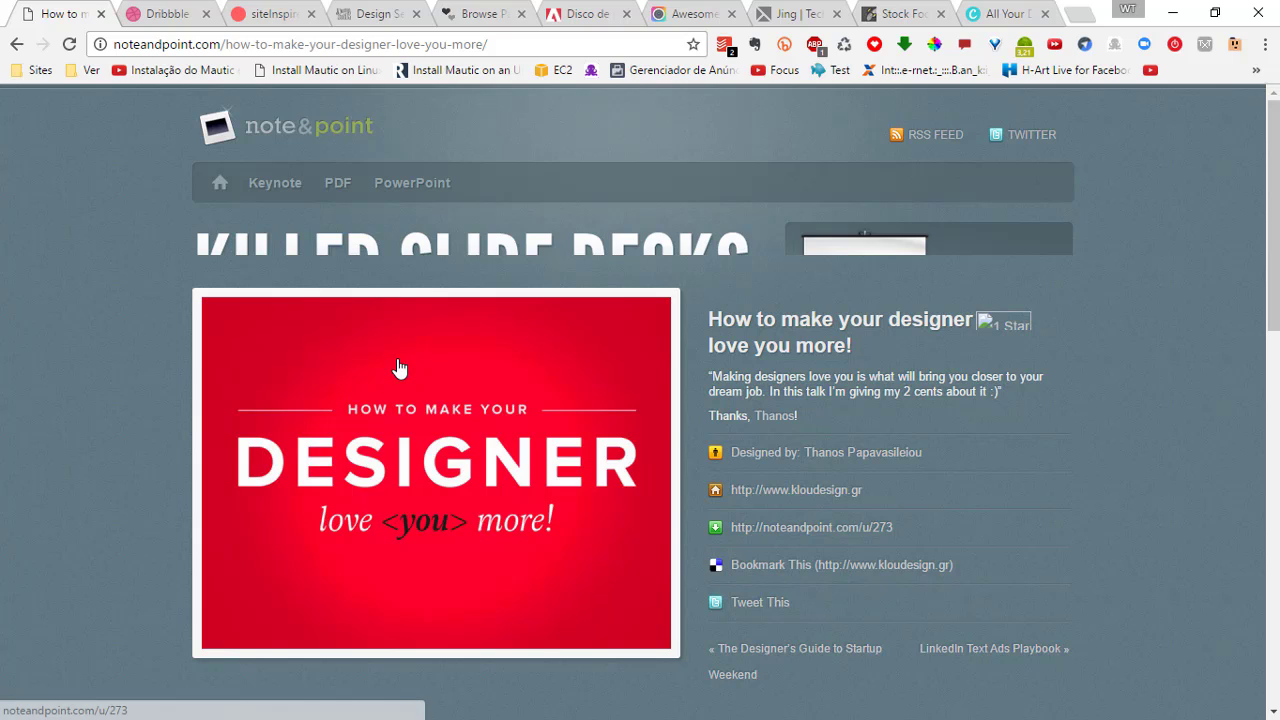
click(371, 385)
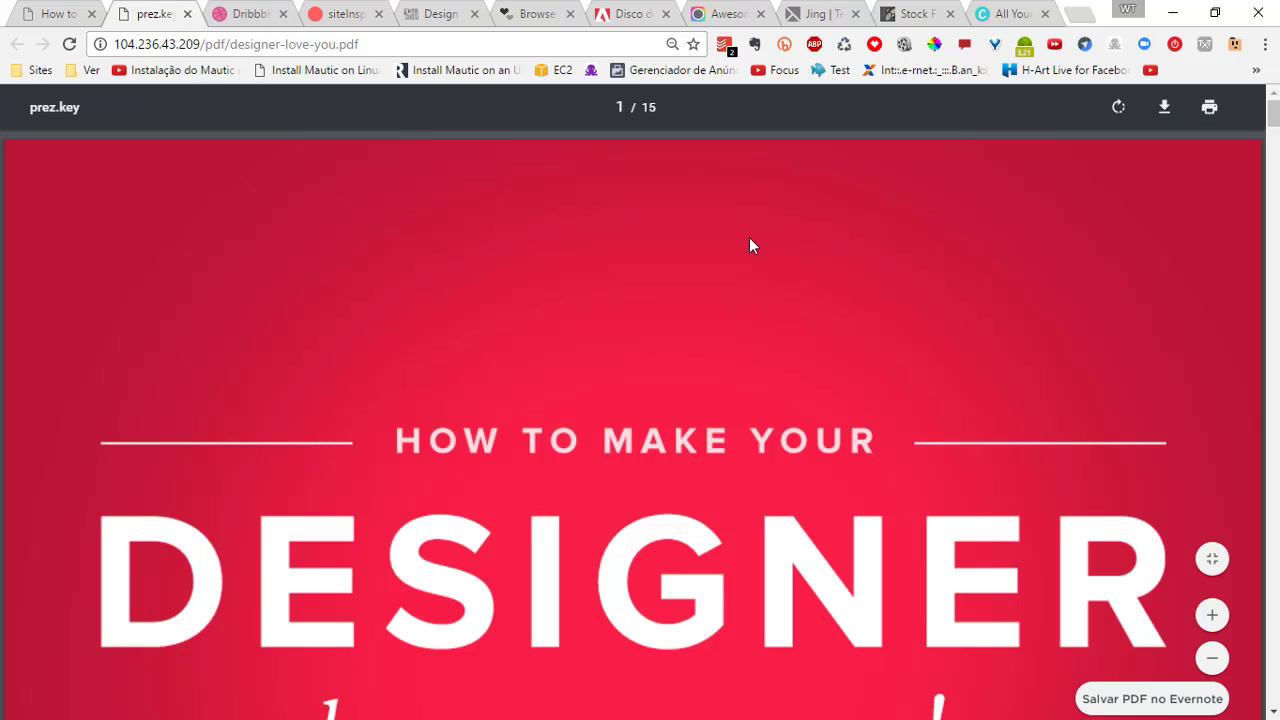
Look through the slides of the designer presentation PDF from the cover to the Web Typography page for design inspiration
scroll(845, 258, down, 2)
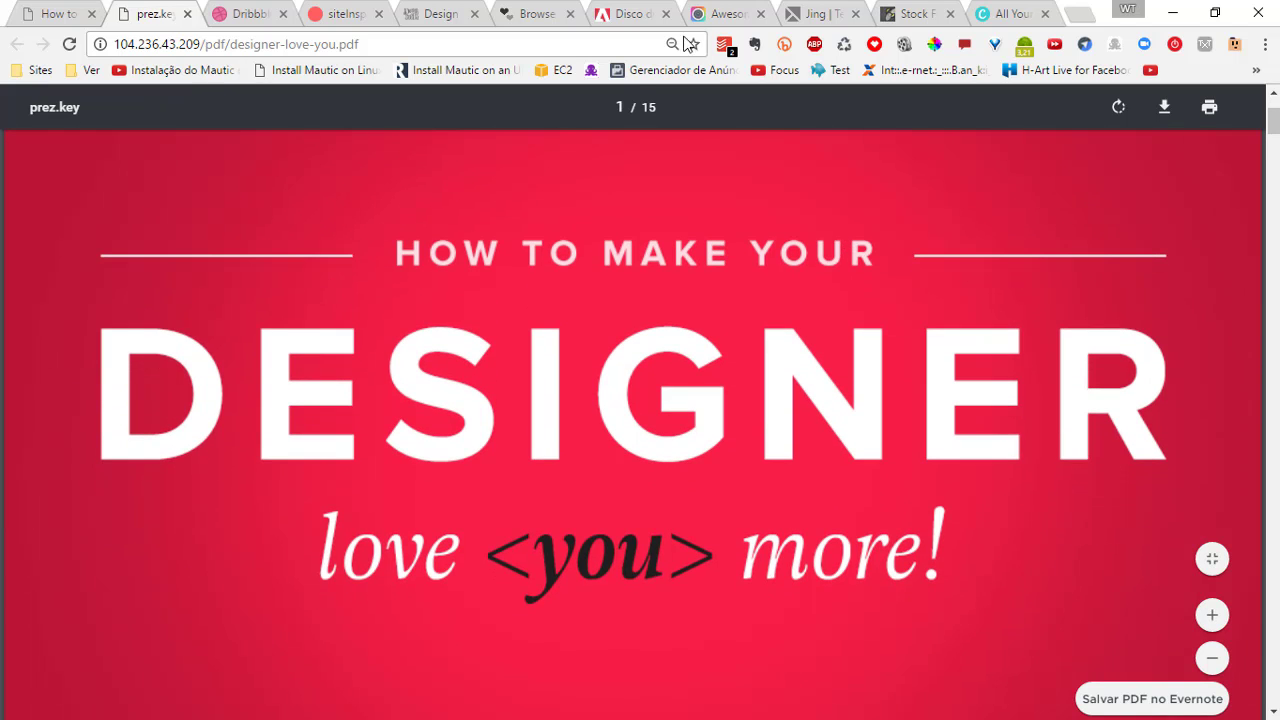
scroll(776, 229, down, 14)
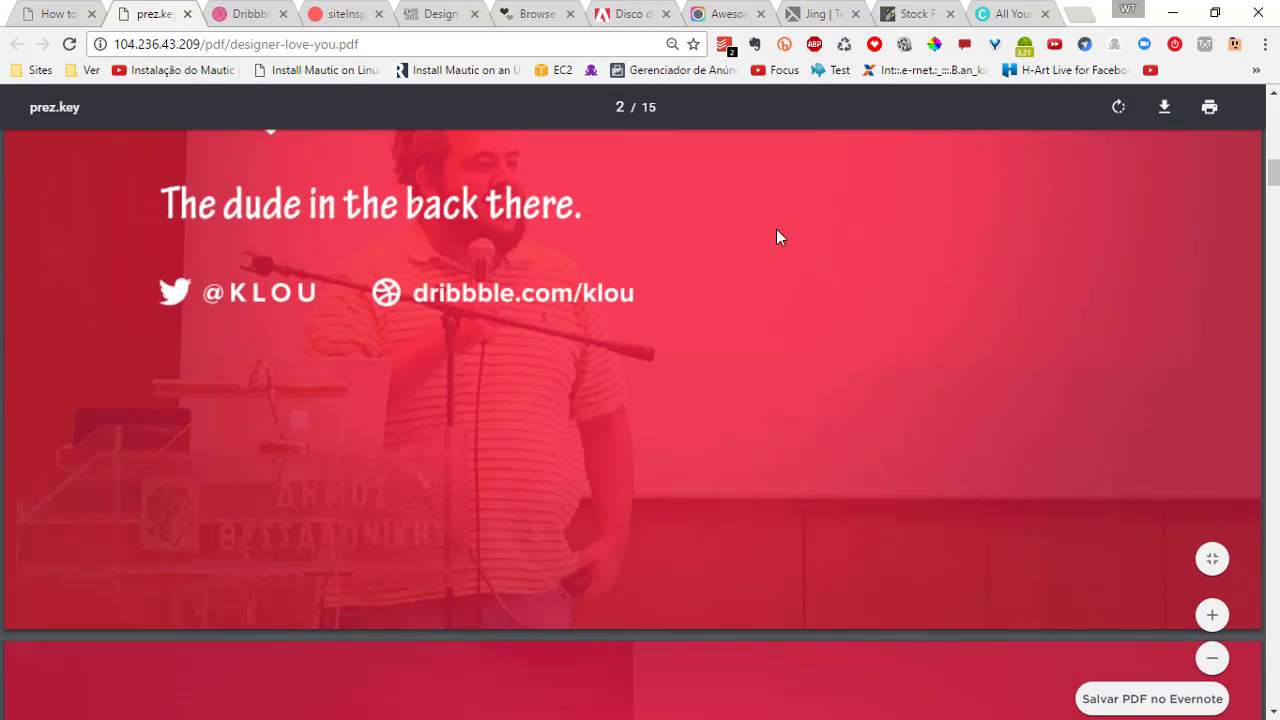
scroll(776, 229, down, 4)
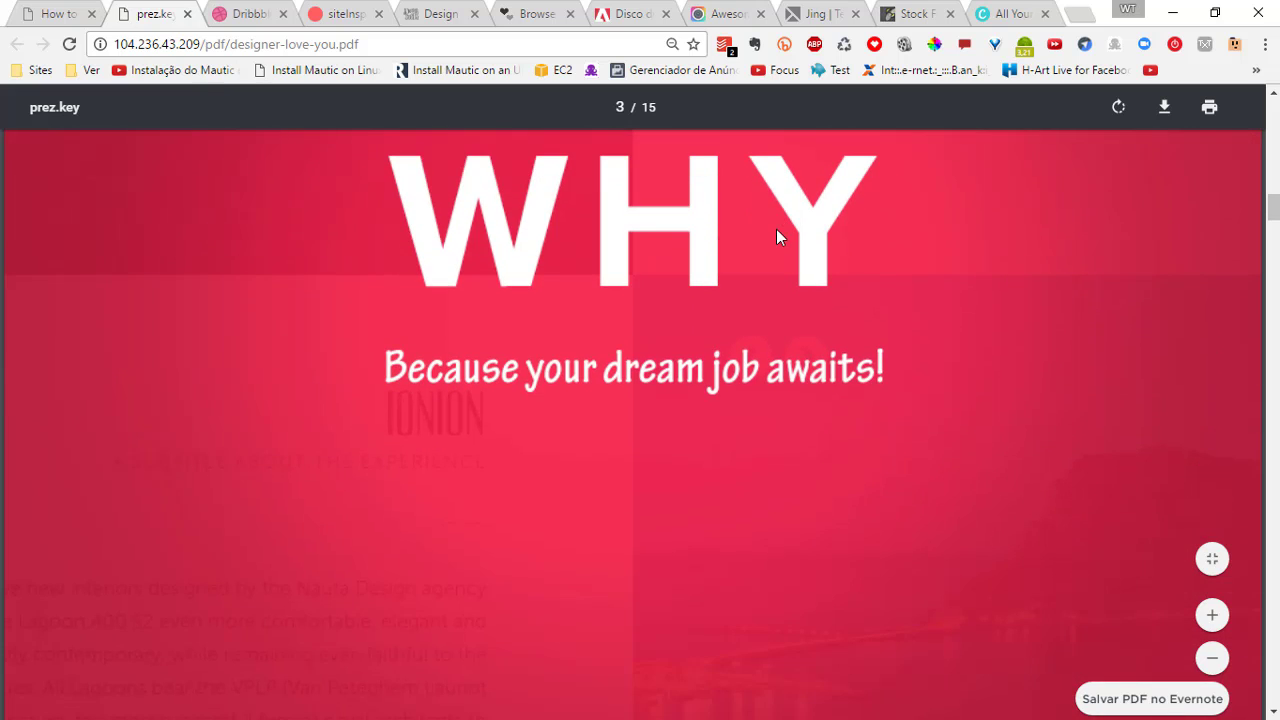
scroll(776, 229, down, 2)
scroll(777, 230, down, 10)
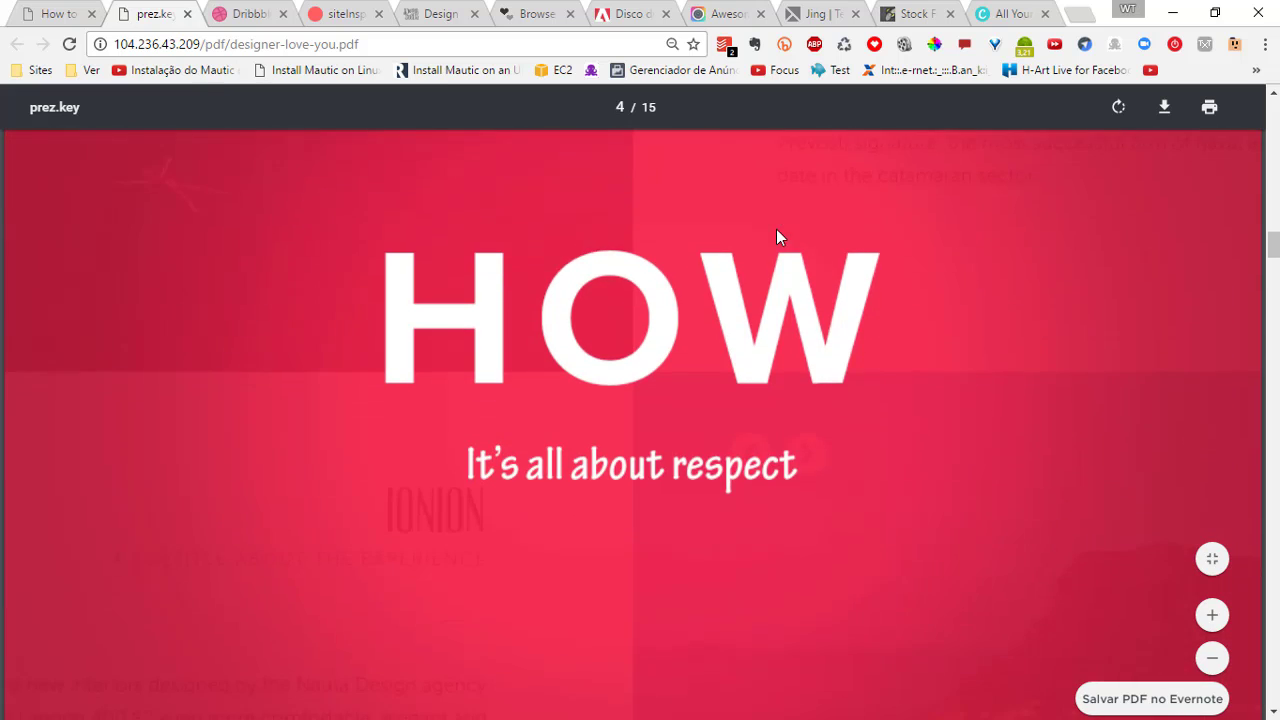
scroll(776, 237, down, 6)
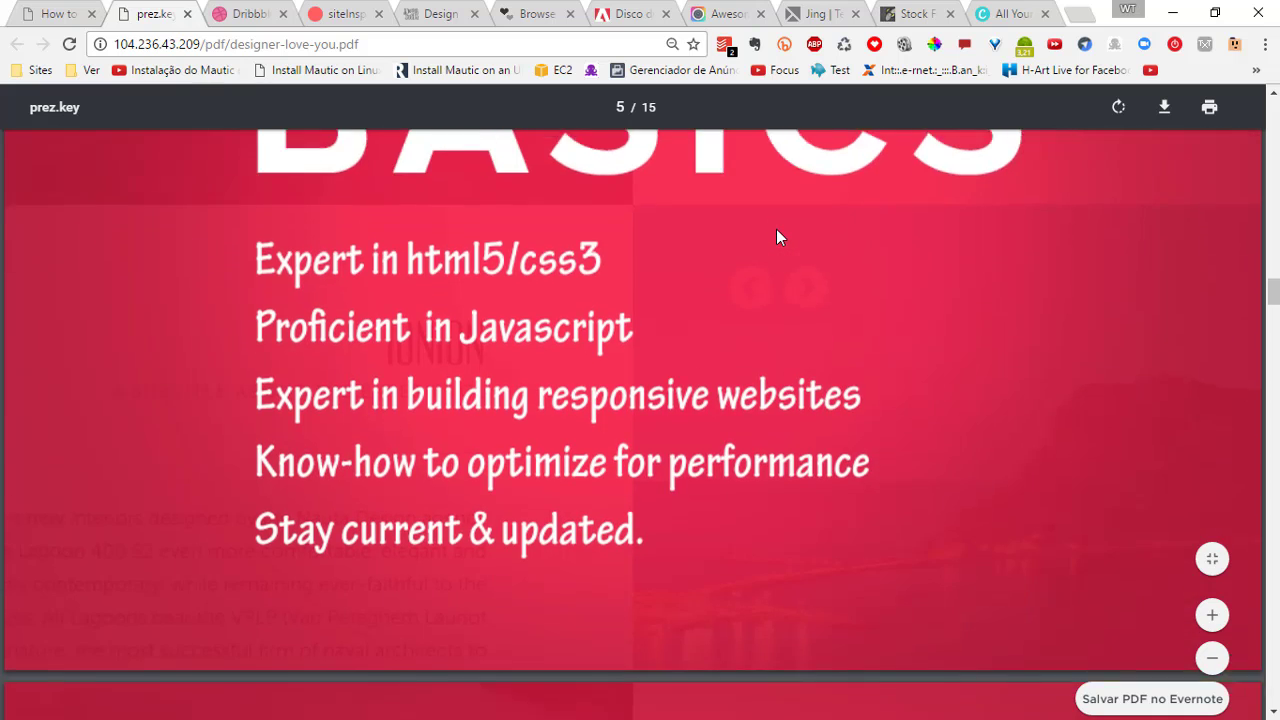
scroll(776, 237, up, 3)
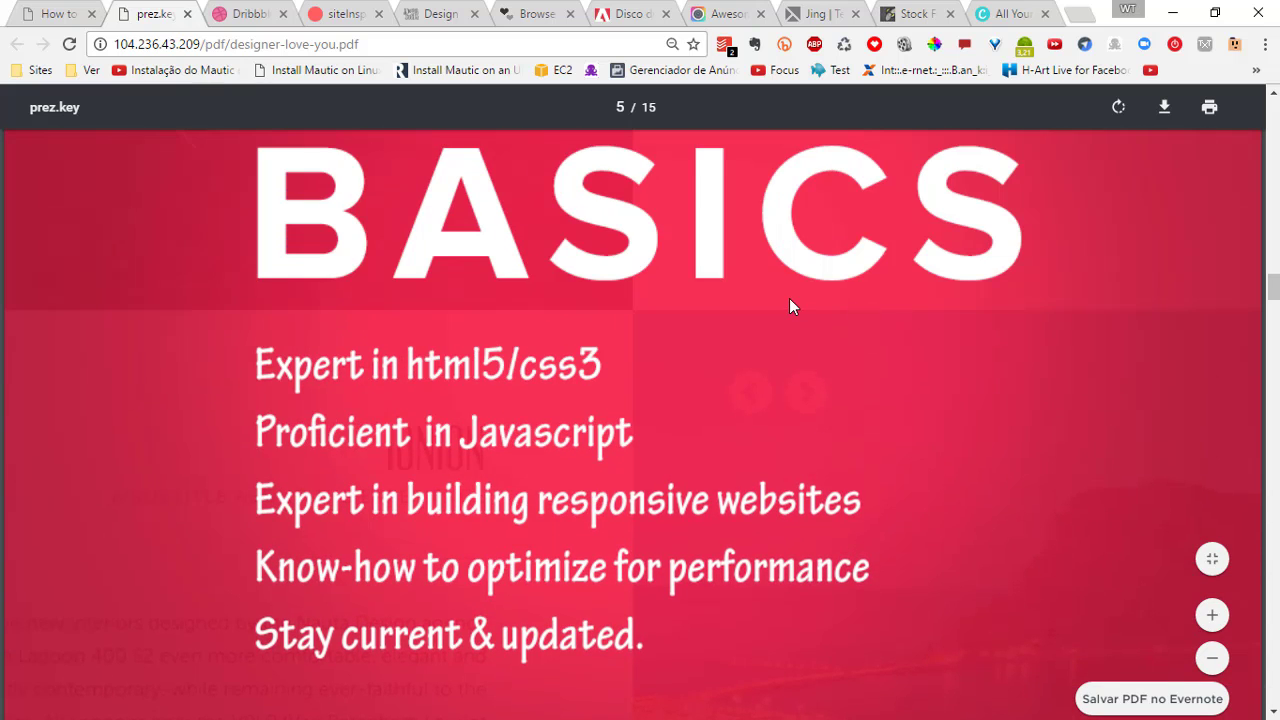
scroll(789, 306, down, 6)
scroll(789, 306, down, 3)
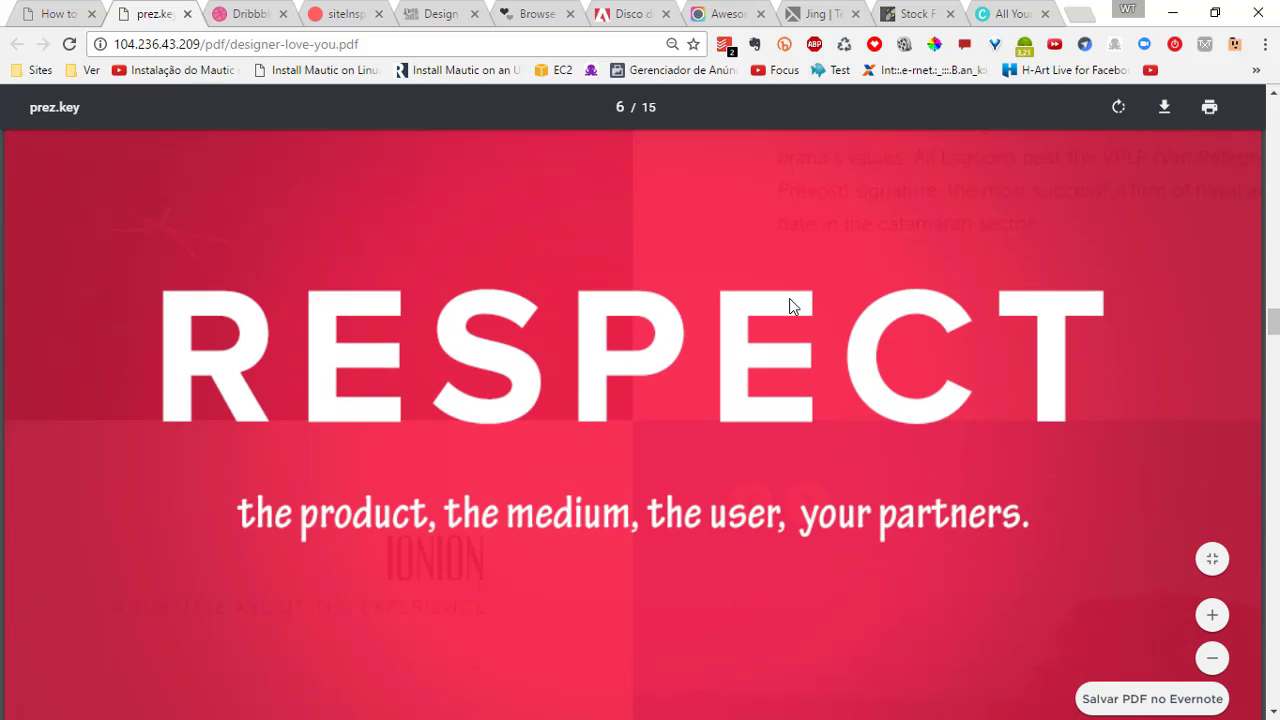
scroll(789, 306, down, 8)
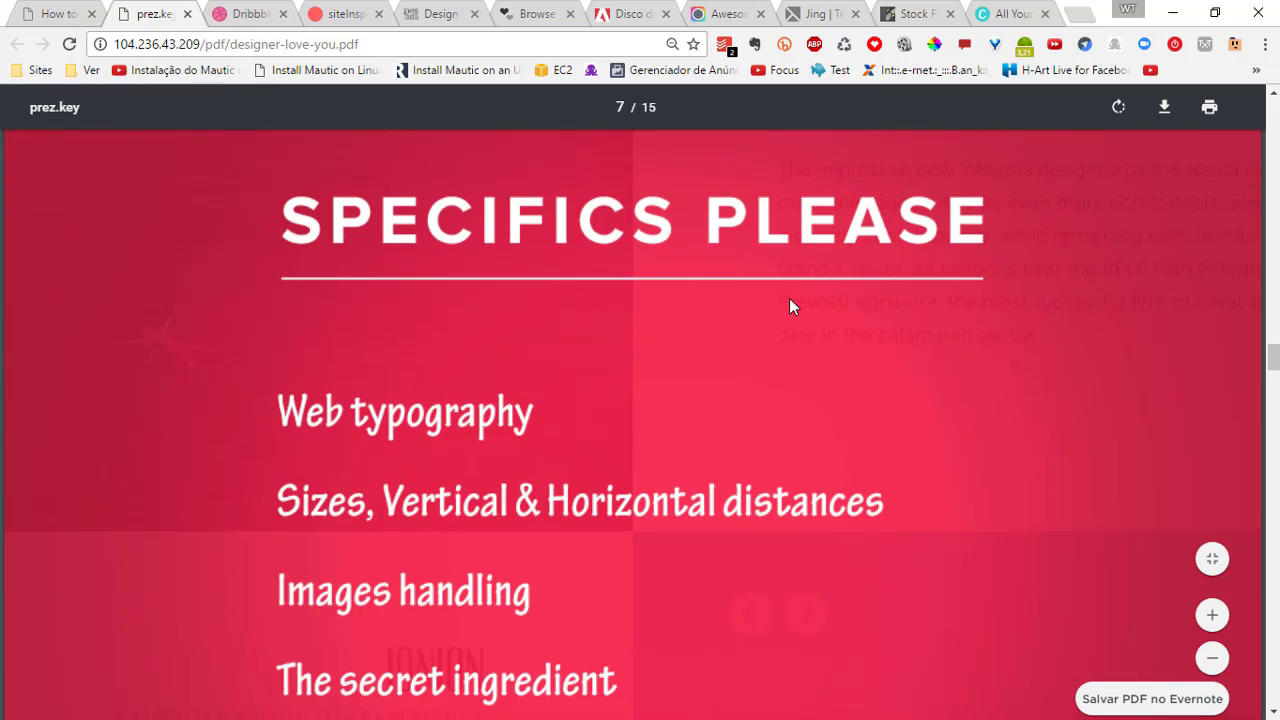
scroll(789, 299, down, 7)
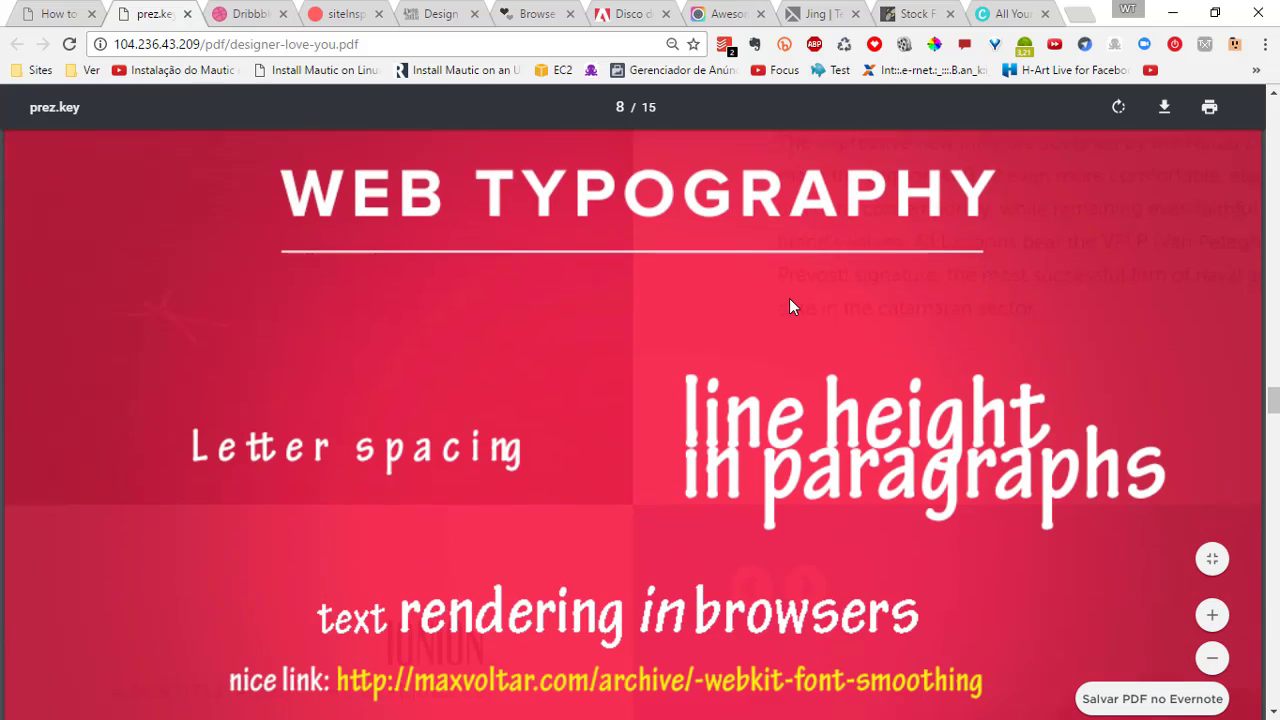
Look through the remaining slides of the designer presentation, from Web Typography to the closing thank-you page, and close the PDF
scroll(789, 299, down, 9)
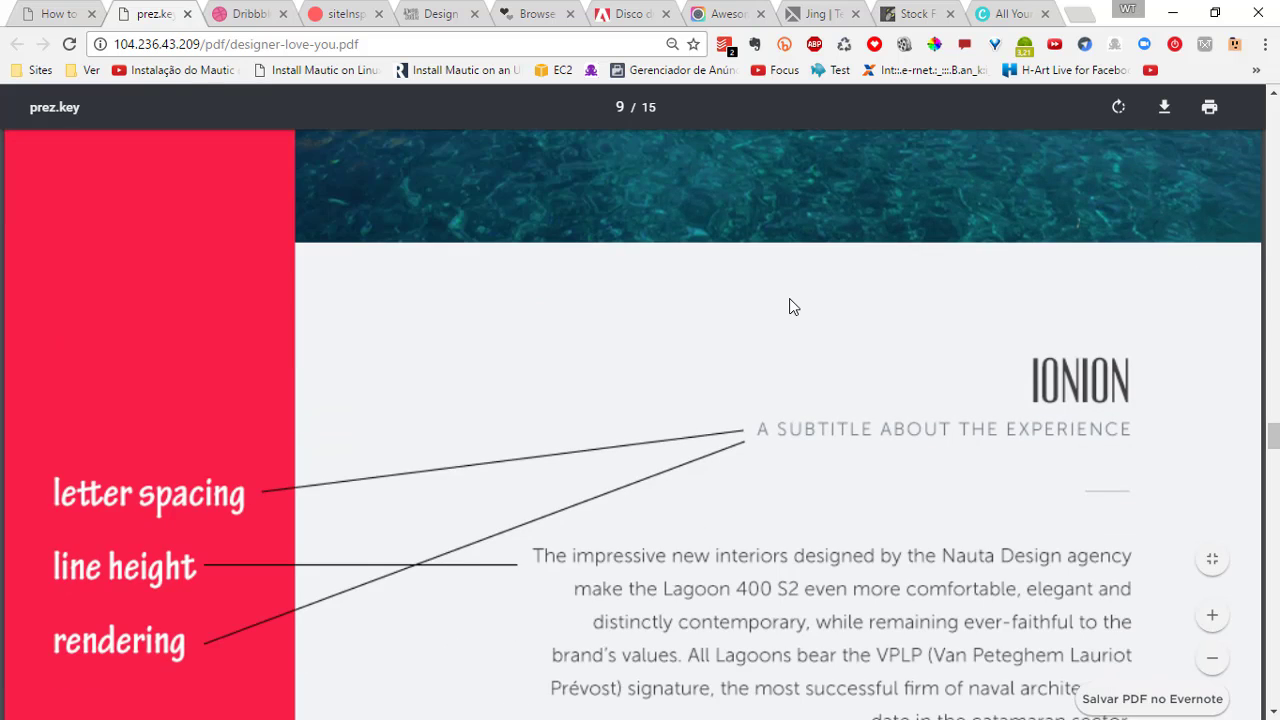
scroll(789, 306, down, 8)
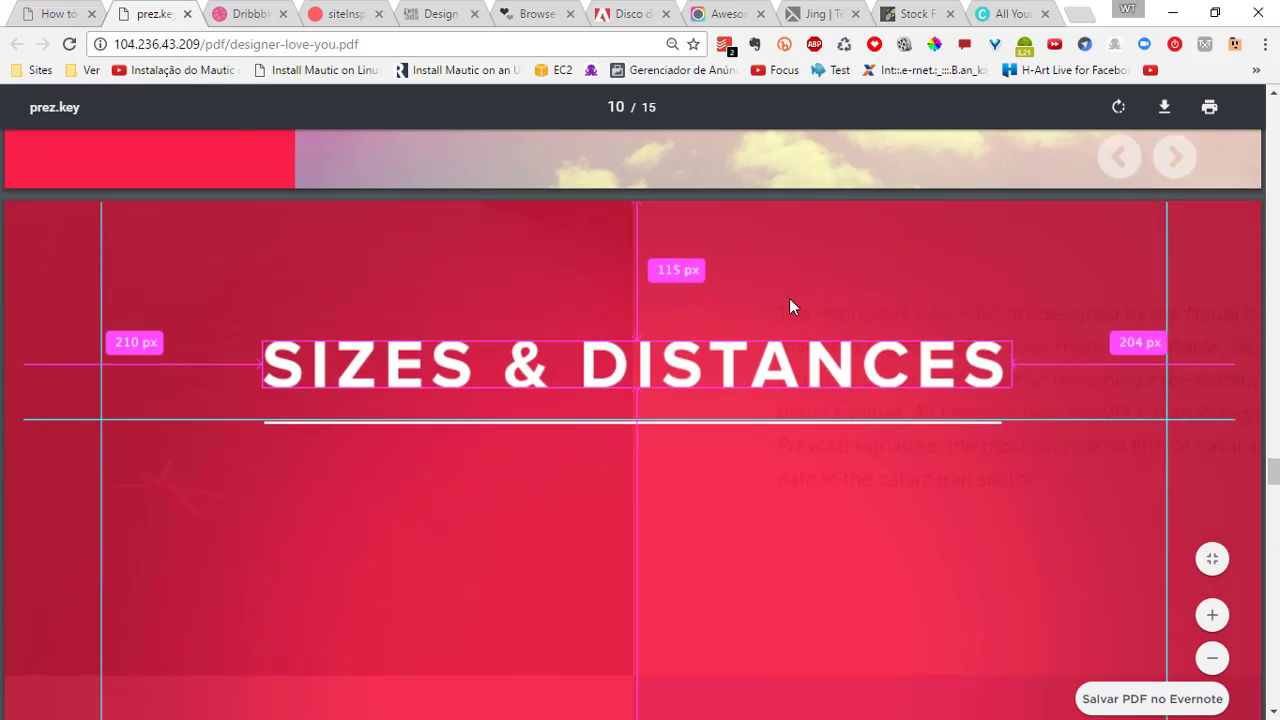
scroll(789, 306, down, 8)
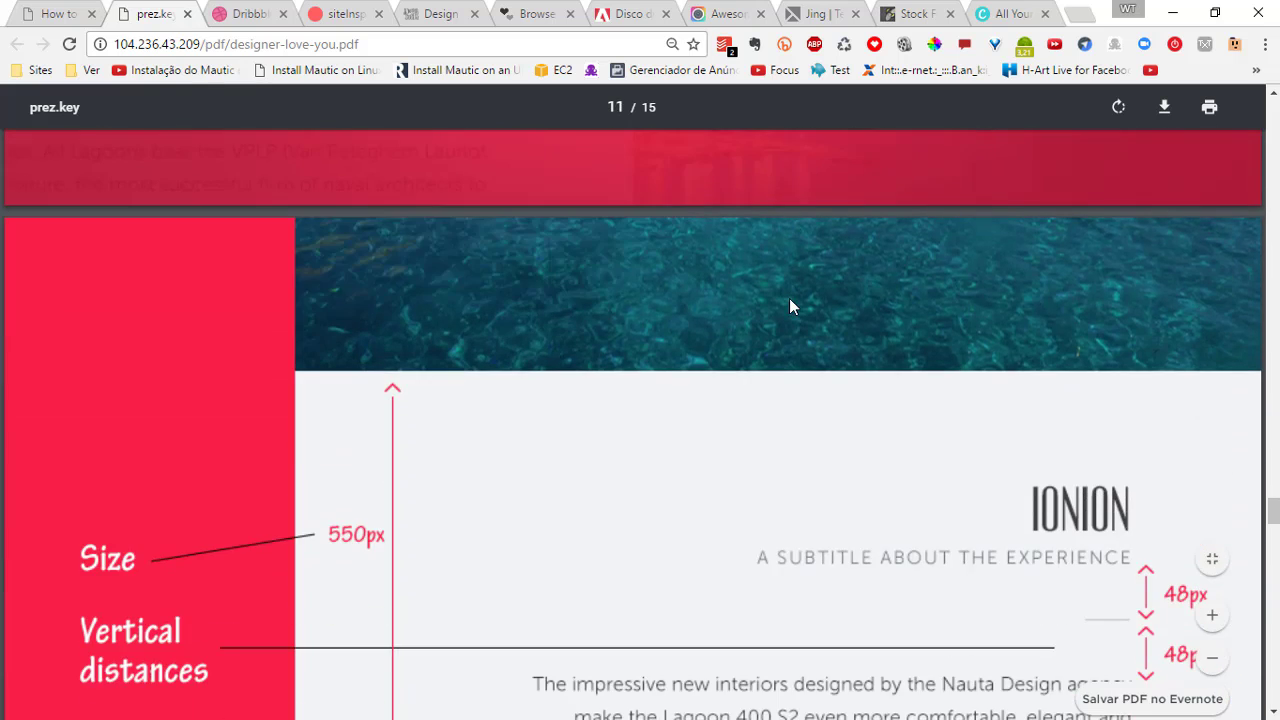
scroll(789, 306, down, 8)
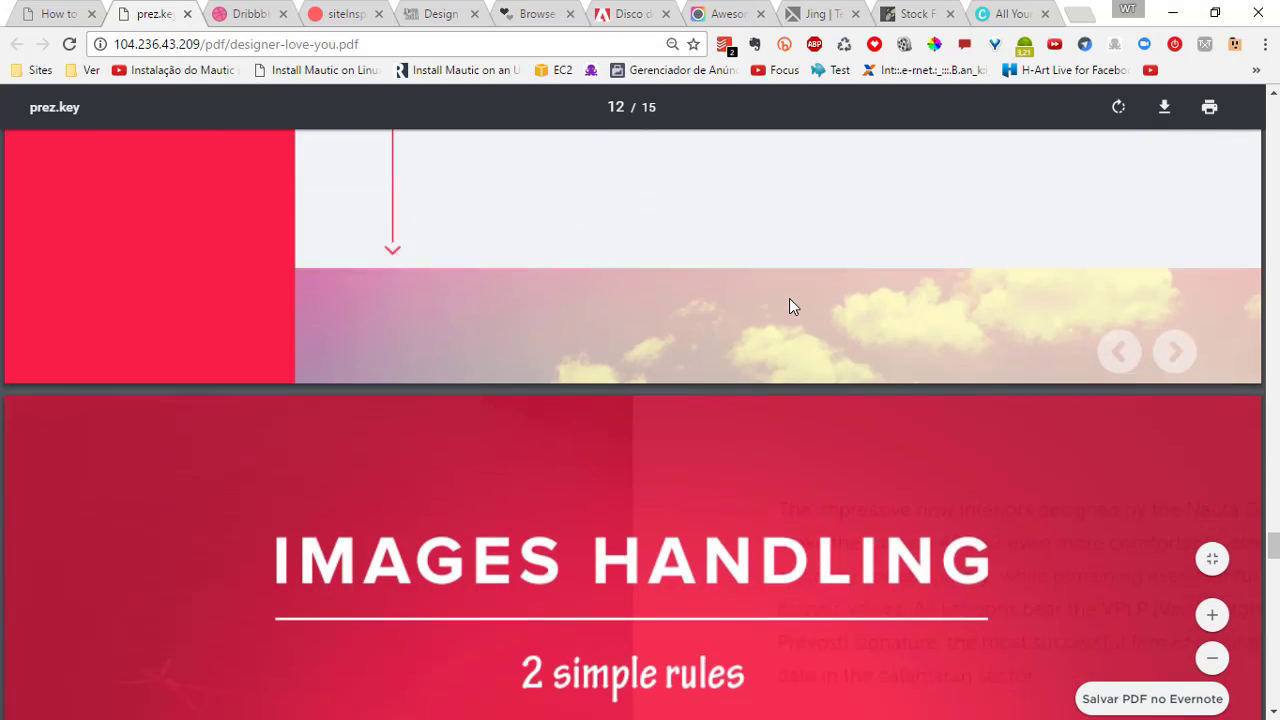
scroll(789, 306, down, 8)
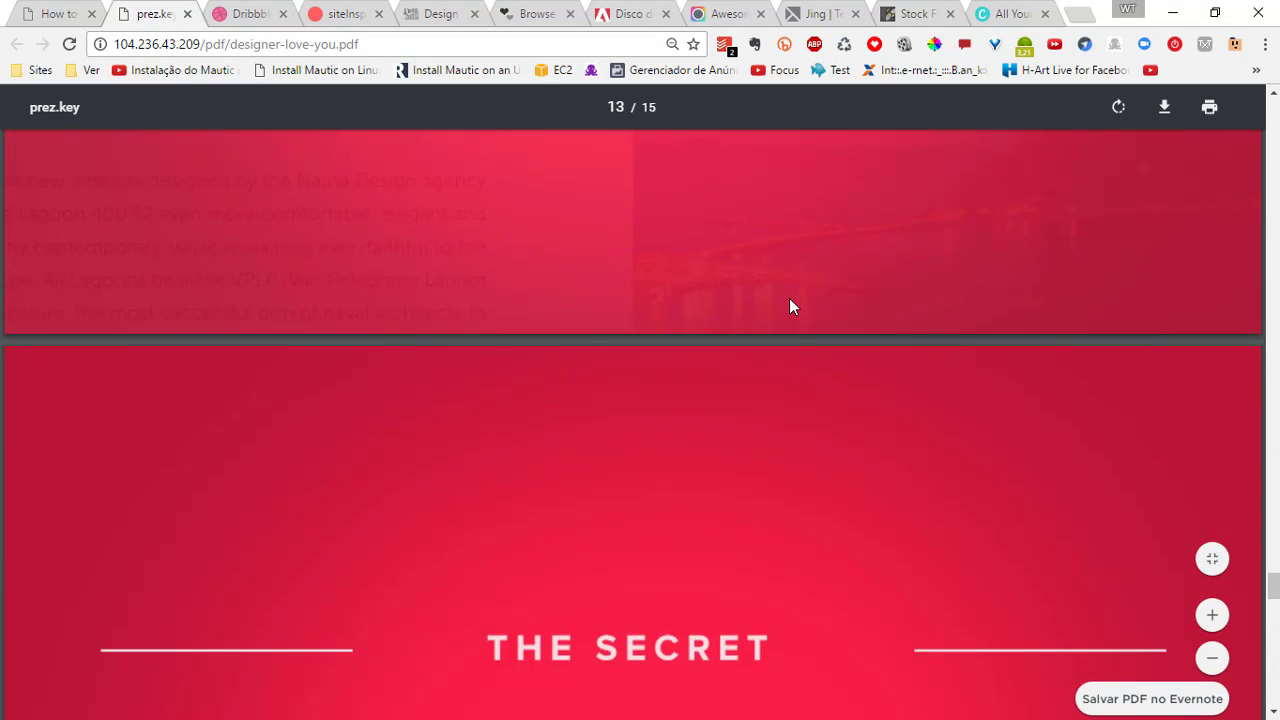
scroll(789, 306, down, 8)
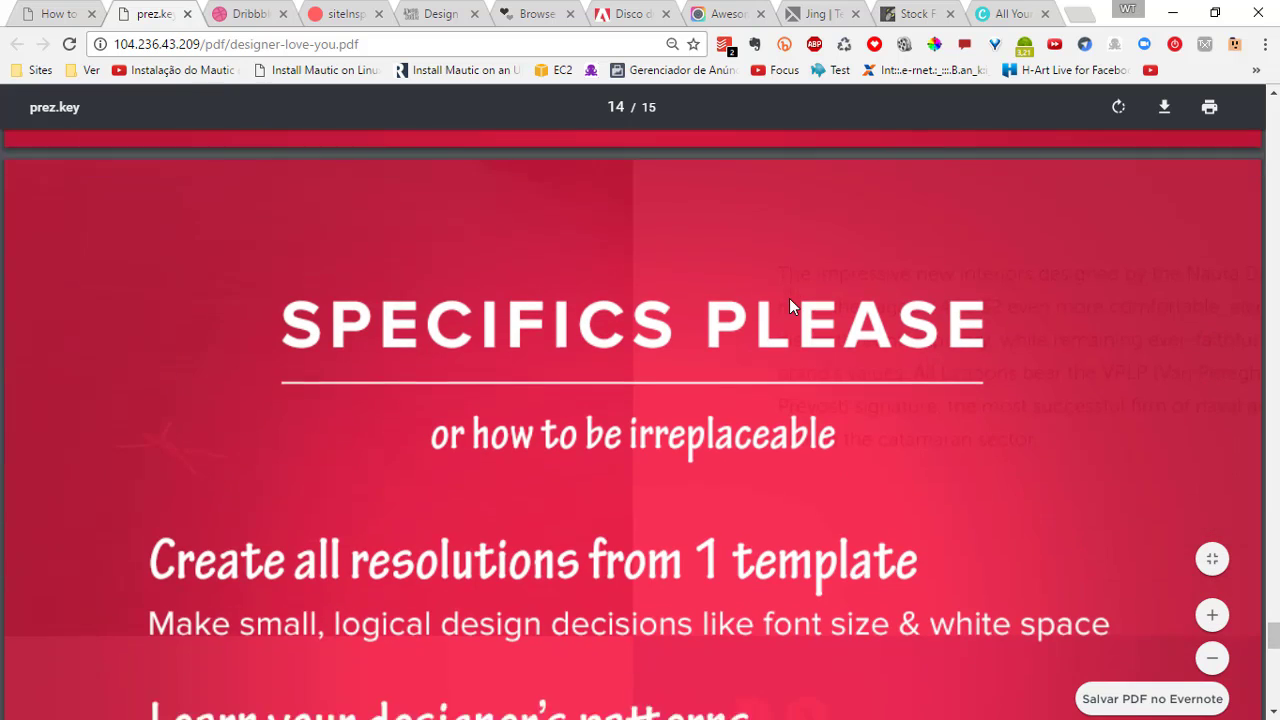
scroll(789, 306, down, 8)
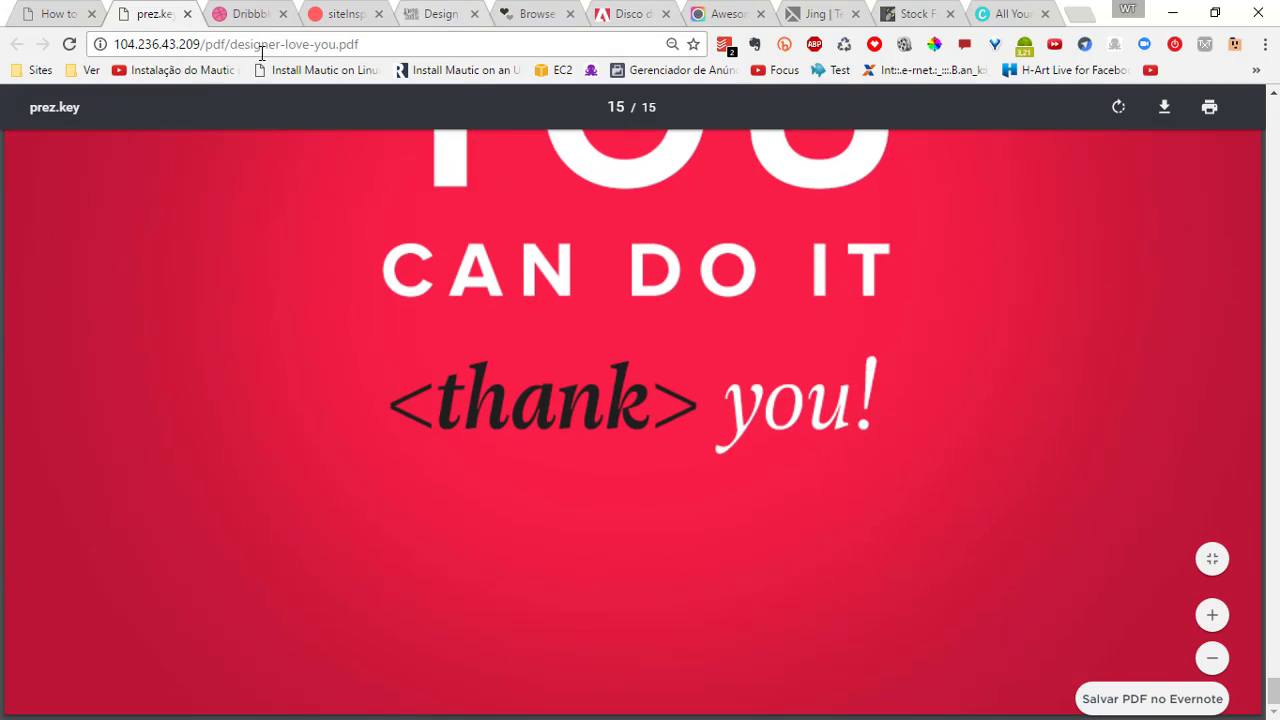
click(187, 14)
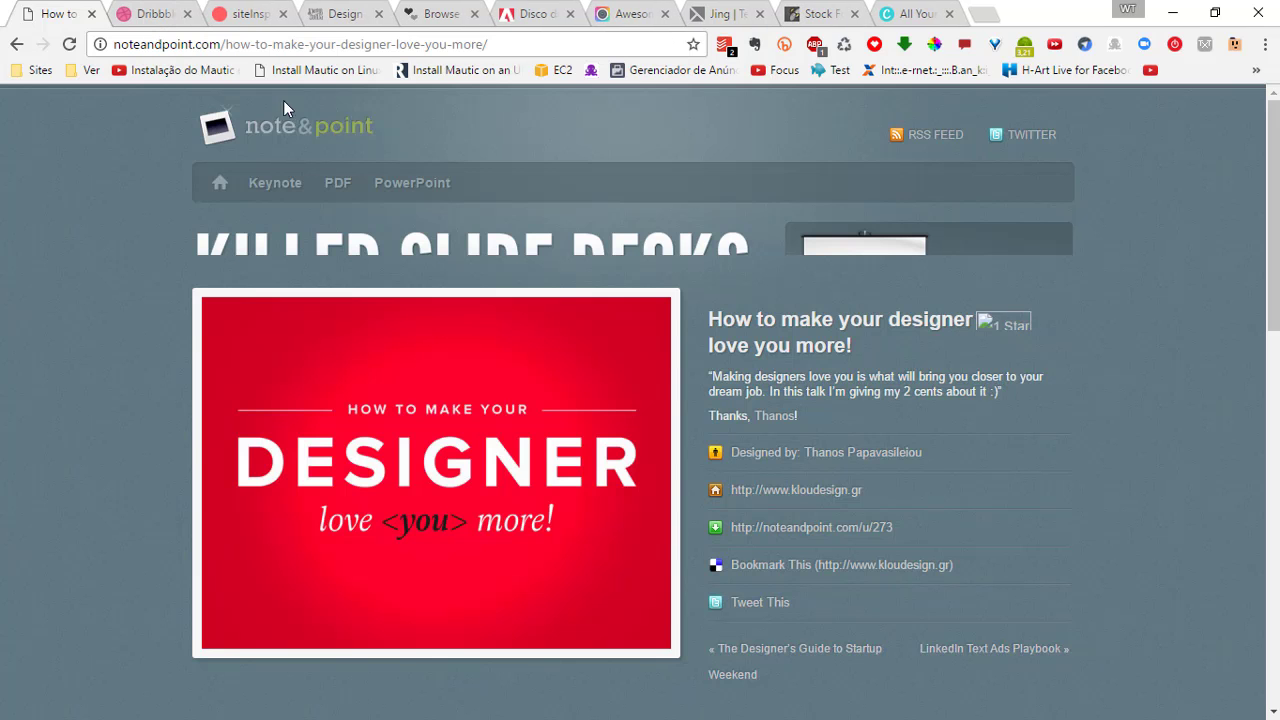
Return to the Note & Point gallery, open the LinkedIn Text Ads Playbook PDF and view its table of contents
click(16, 44)
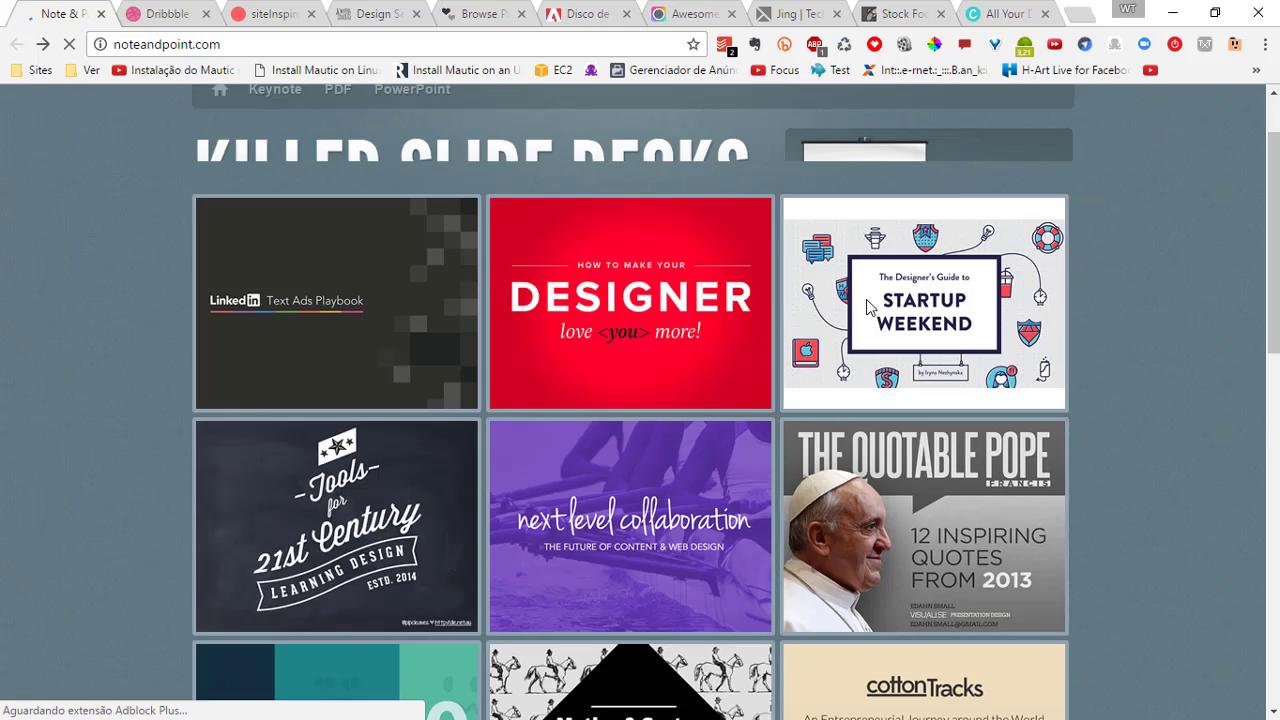
click(371, 238)
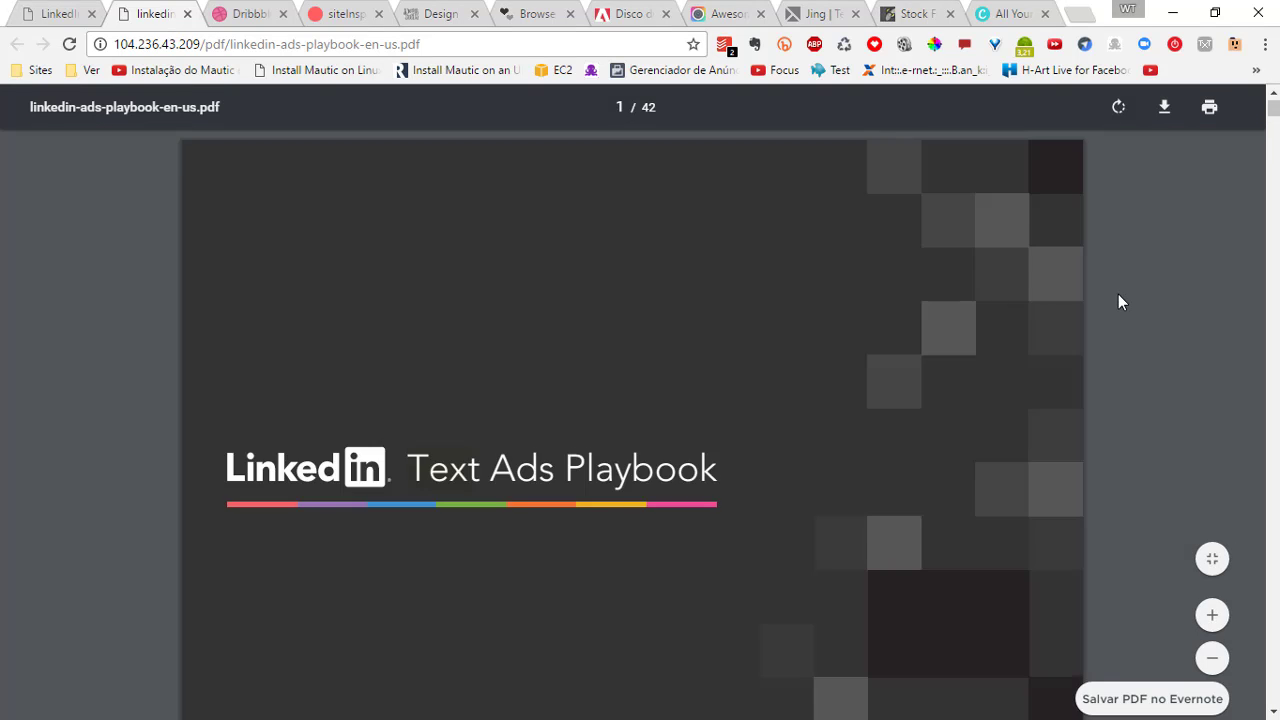
scroll(1118, 294, down, 6)
scroll(1118, 294, down, 2)
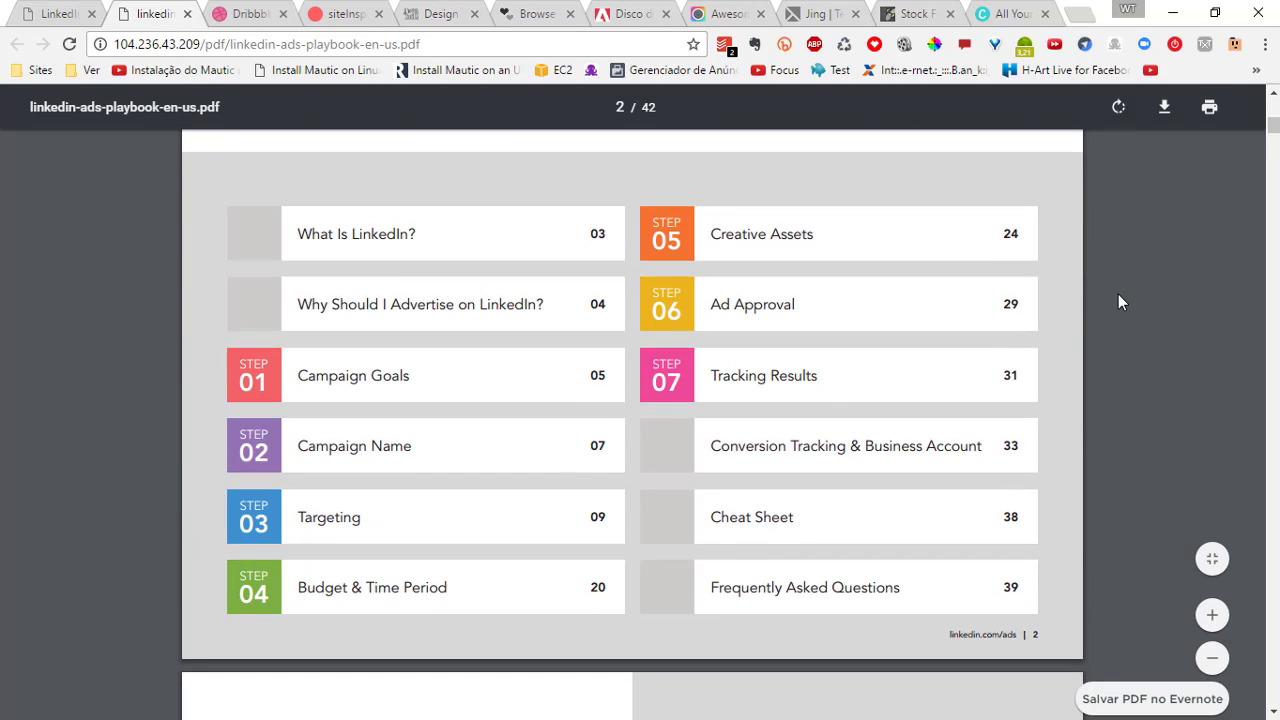
scroll(1004, 244, down, 1)
scroll(1004, 244, down, 1)
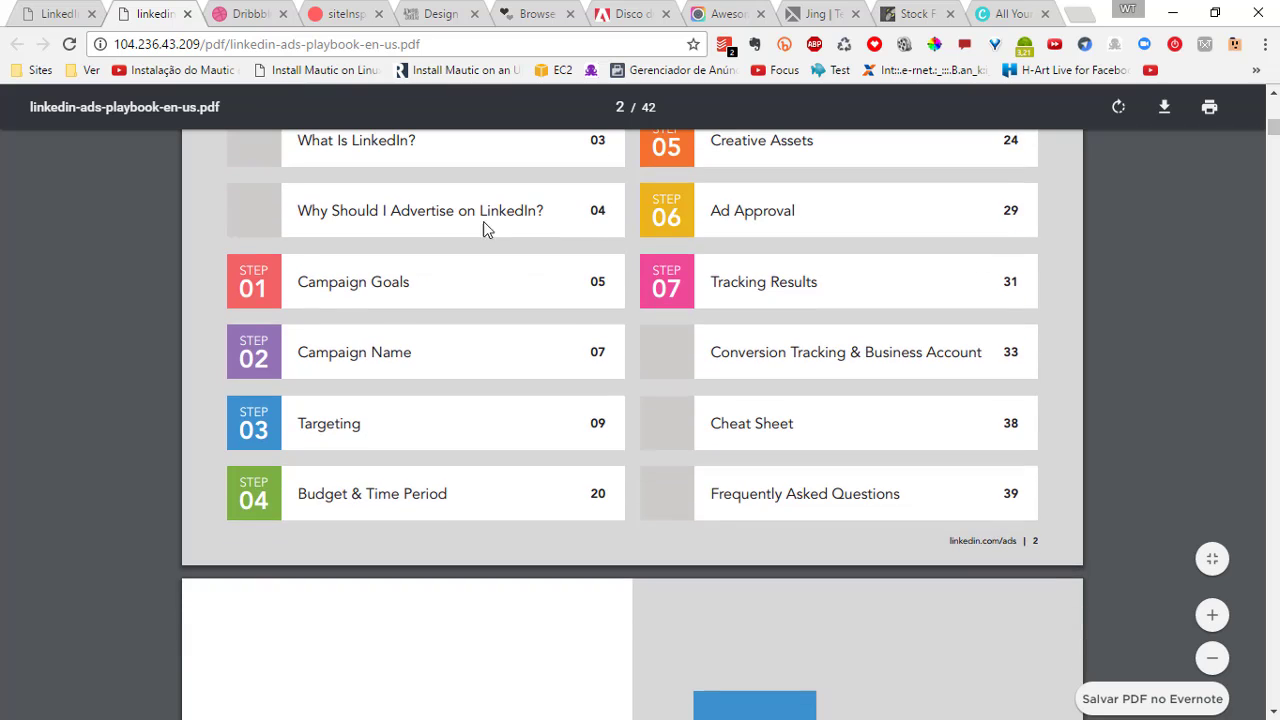
Examine the layout of the playbook pages from "What is LinkedIn?" through the campaign goals section
scroll(575, 323, down, 8)
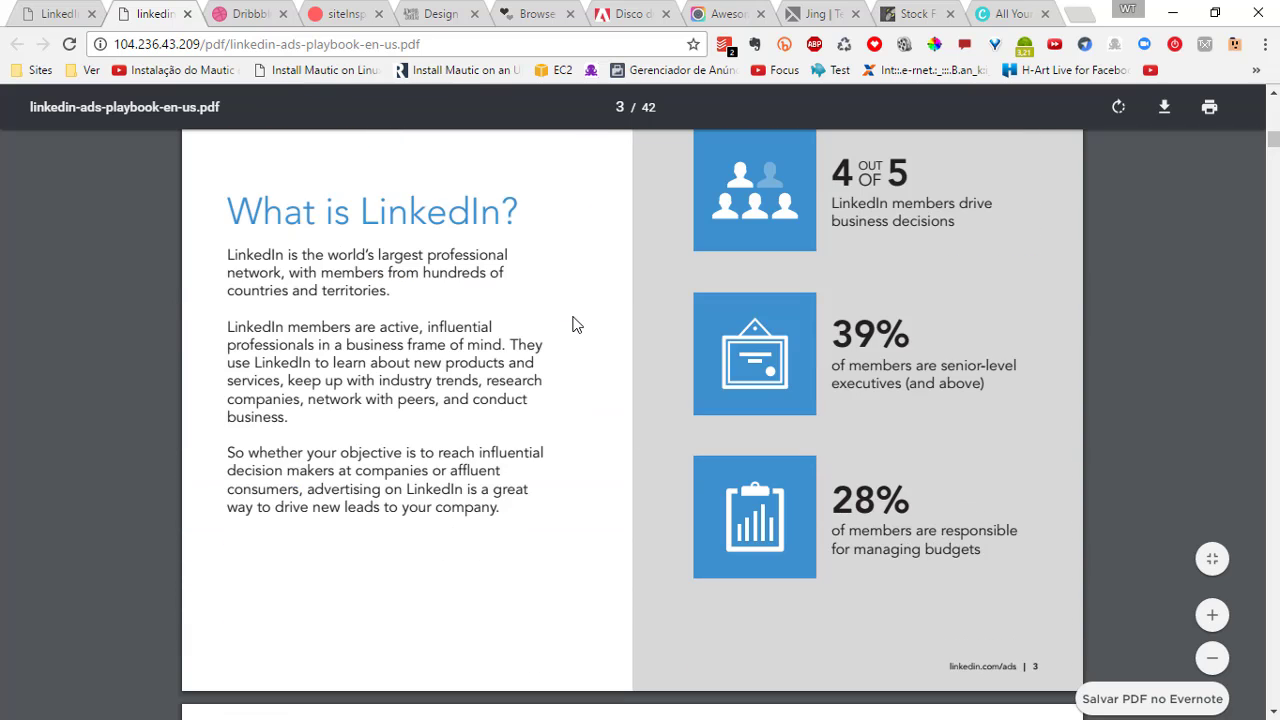
scroll(575, 323, down, 10)
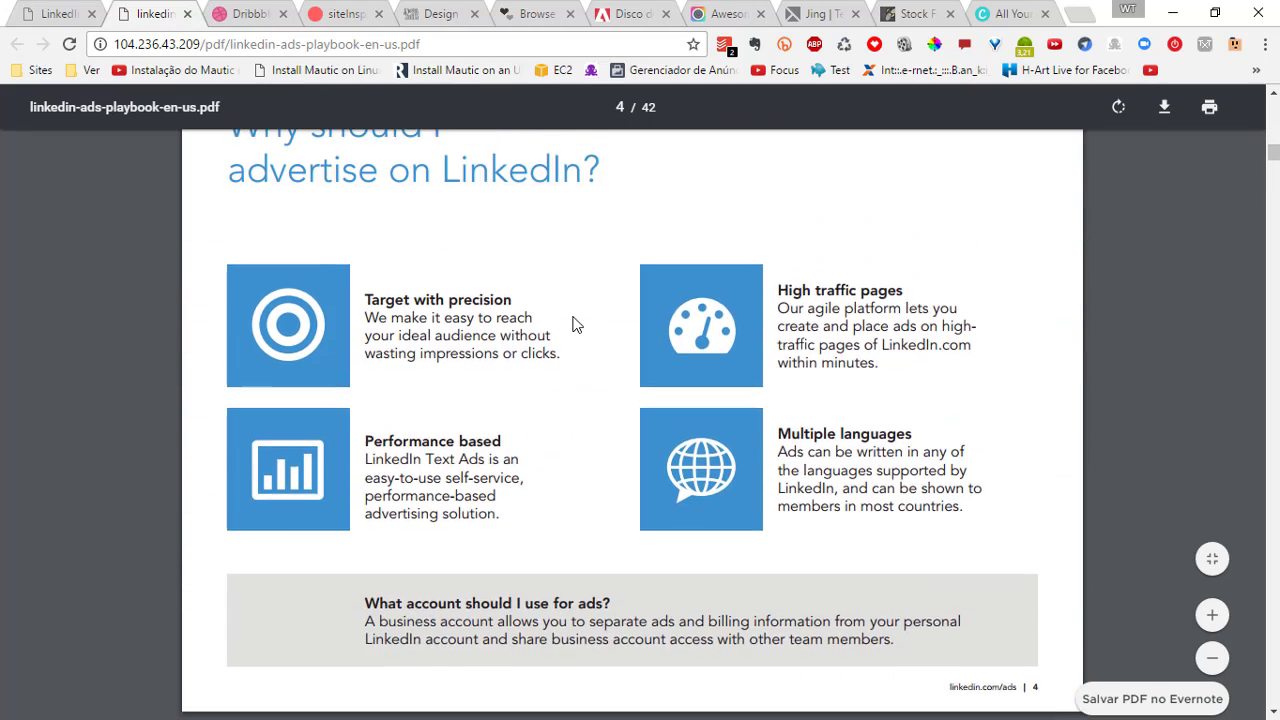
scroll(575, 323, up, 1)
scroll(575, 323, down, 2)
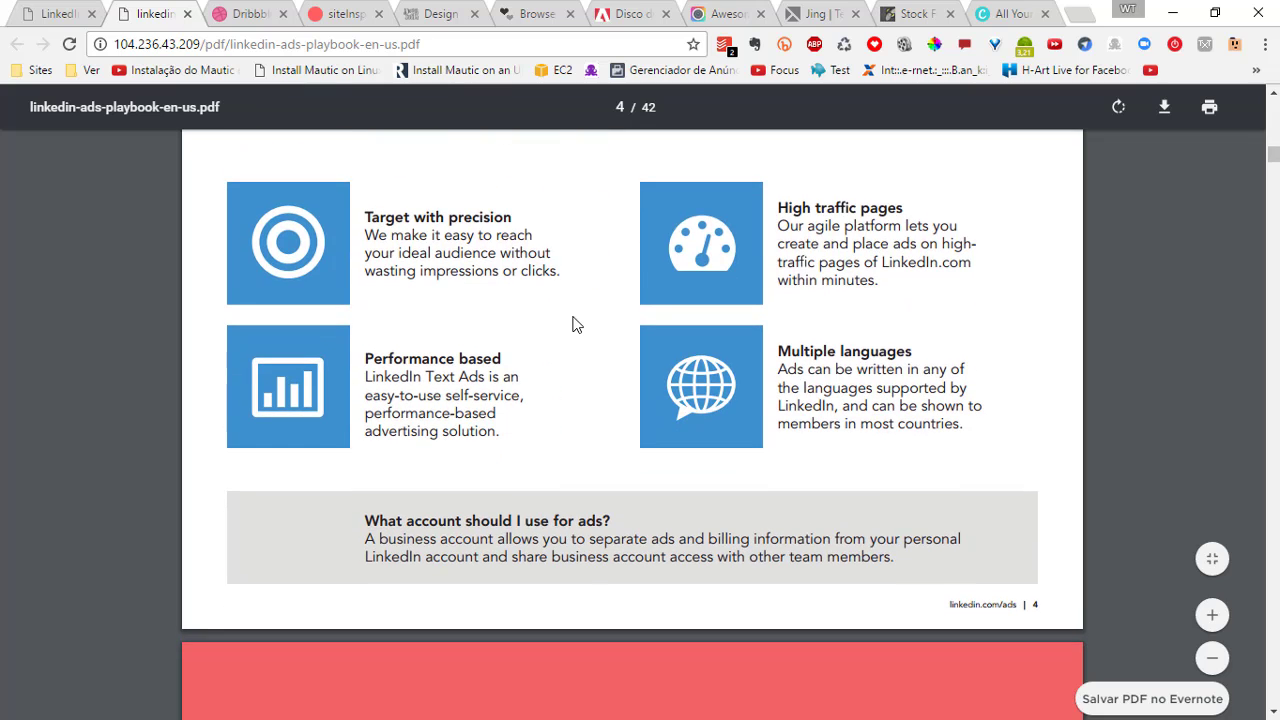
scroll(575, 323, down, 6)
scroll(575, 323, down, 10)
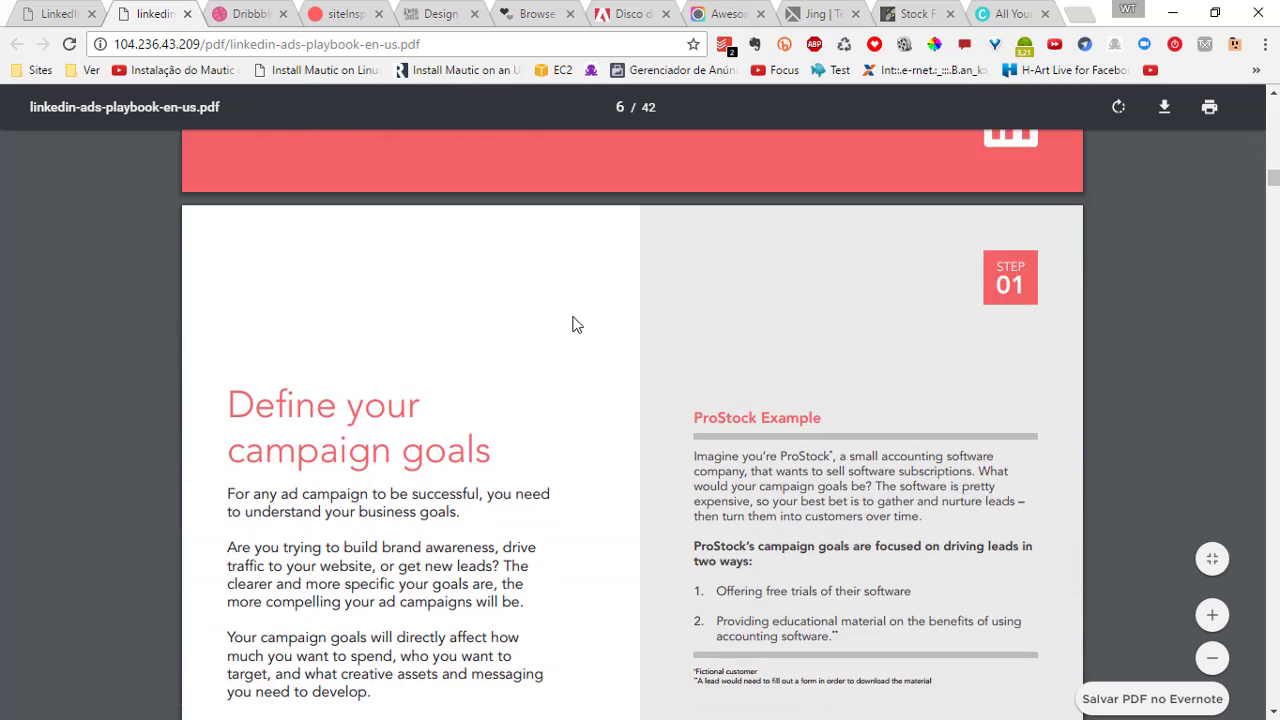
scroll(575, 323, down, 4)
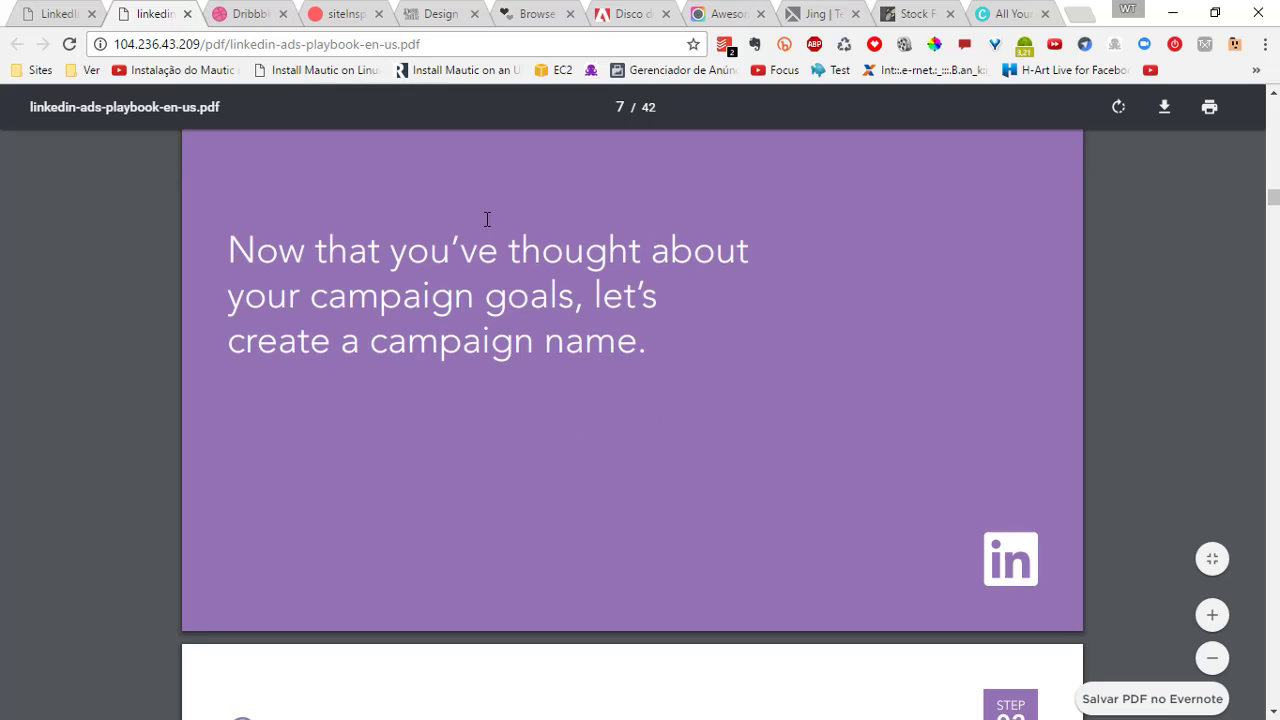
Examine the playbook's campaign name and targeting pages up to "Targeting: More options", and close the PDF
scroll(975, 272, down, 10)
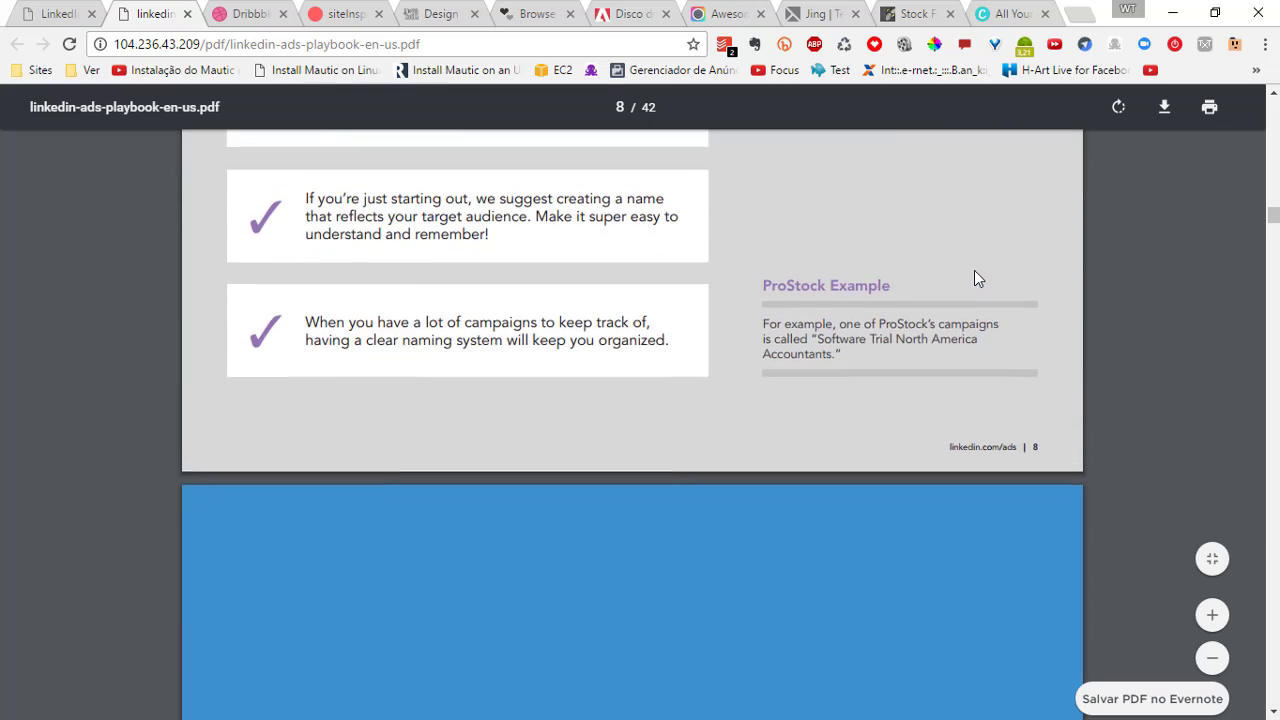
scroll(975, 272, down, 10)
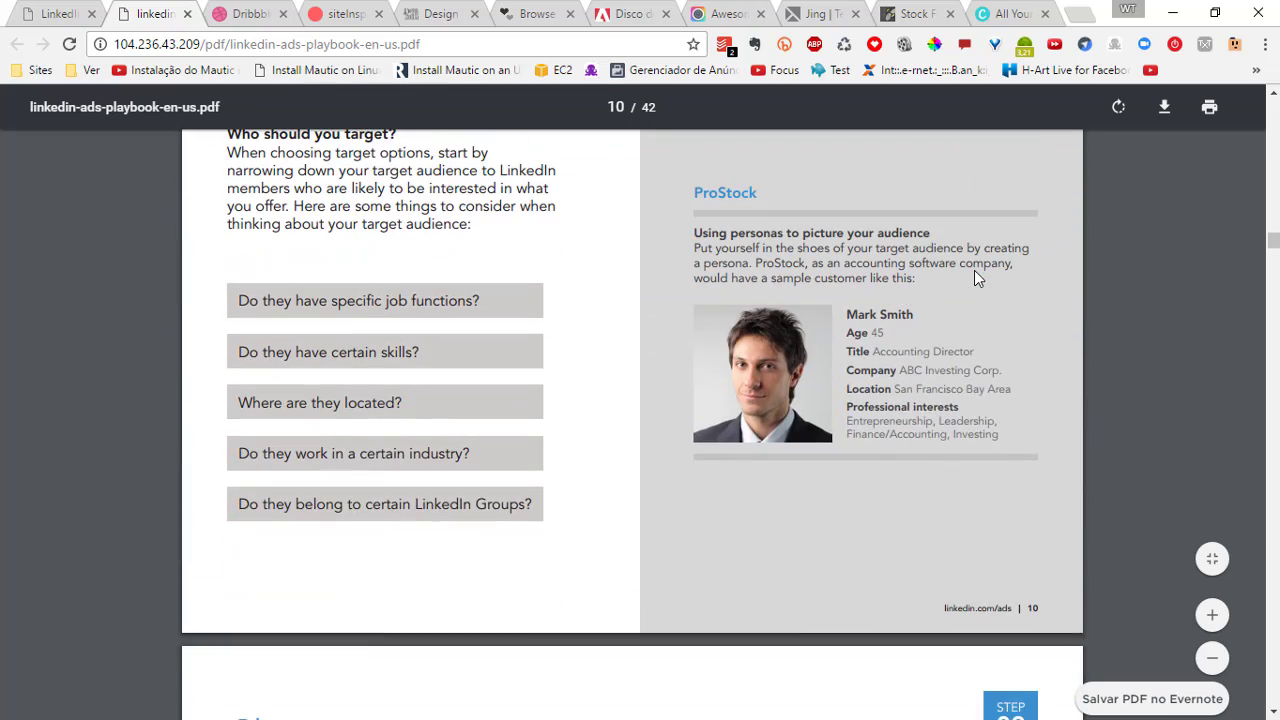
scroll(976, 278, down, 10)
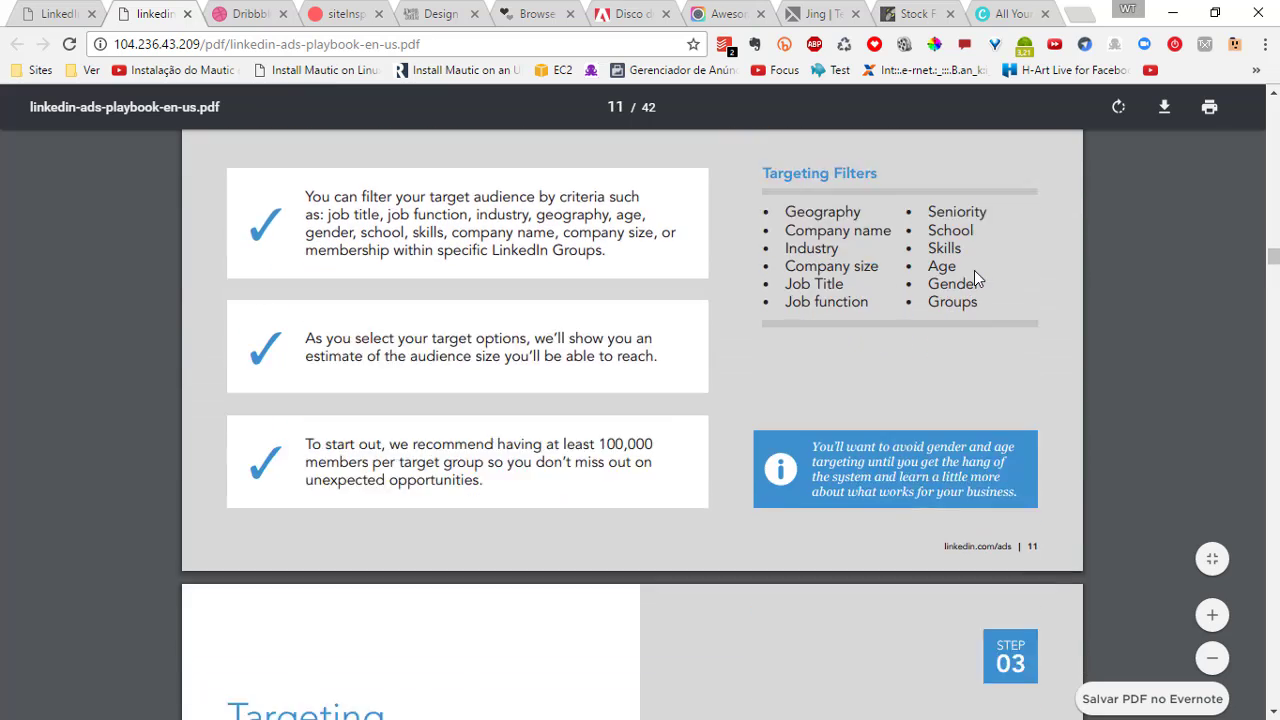
scroll(976, 278, down, 10)
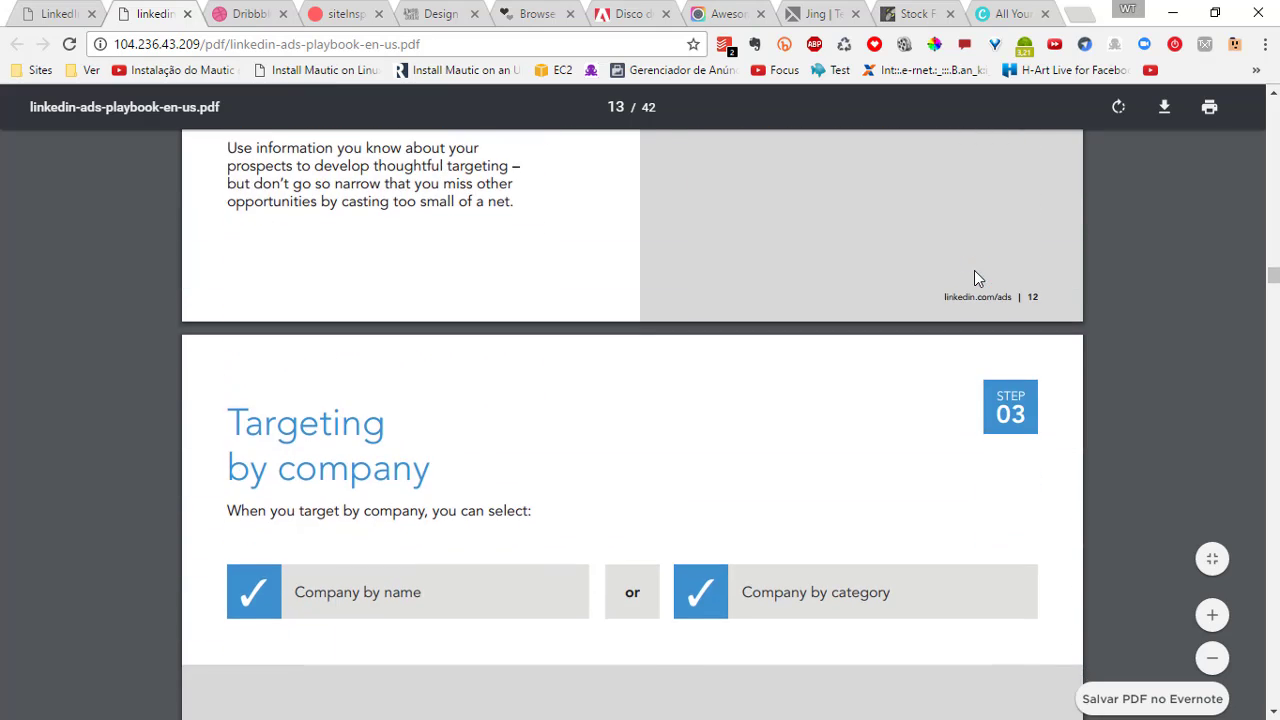
scroll(977, 279, down, 10)
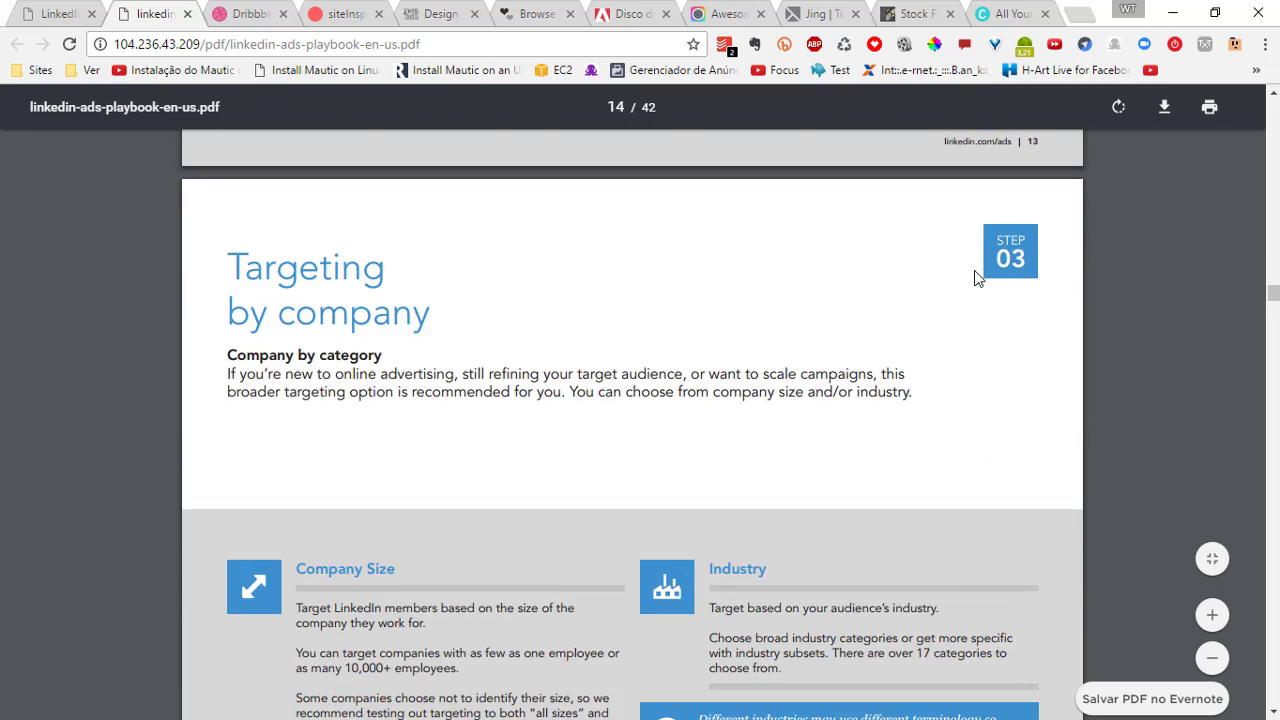
scroll(976, 278, down, 10)
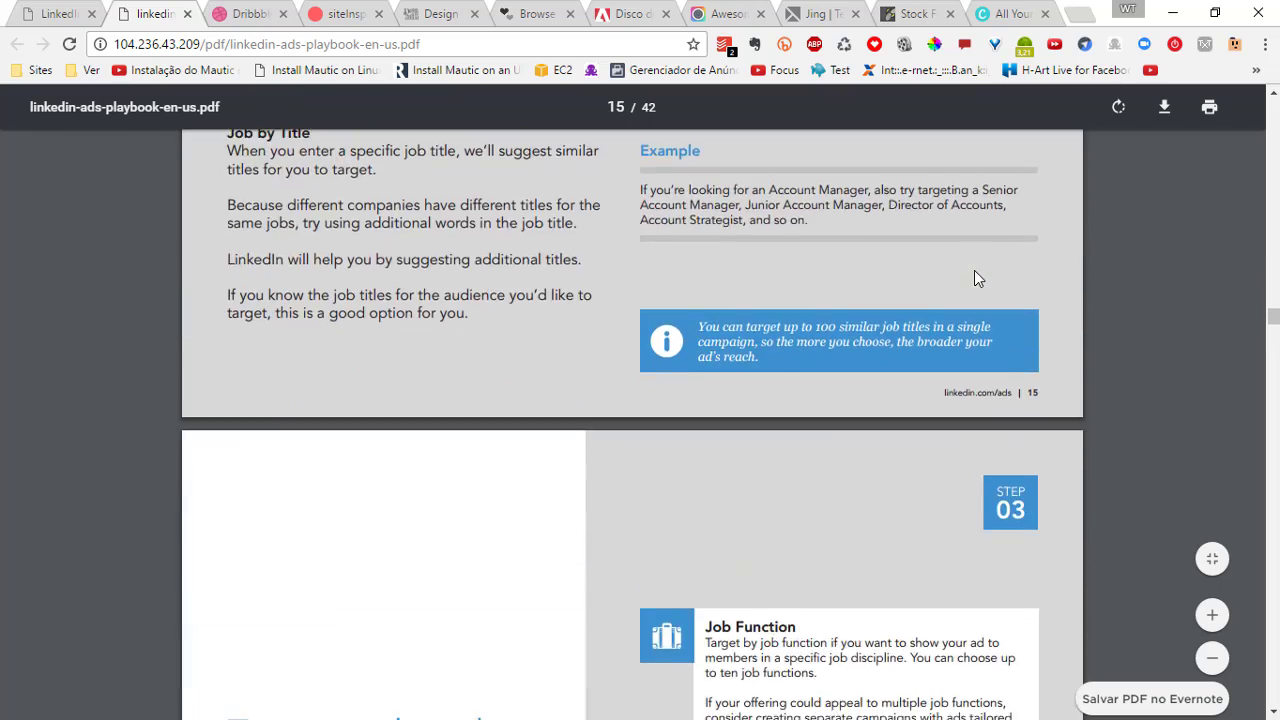
scroll(976, 278, down, 10)
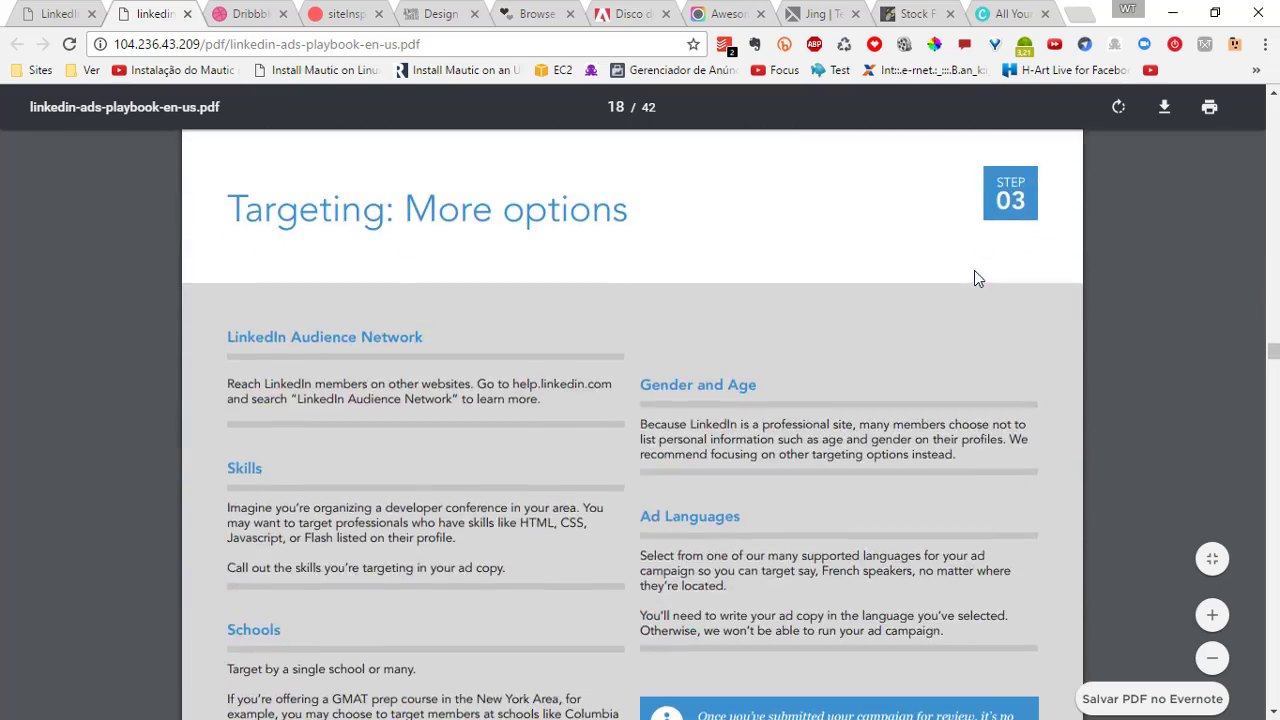
middle_click(150, 17)
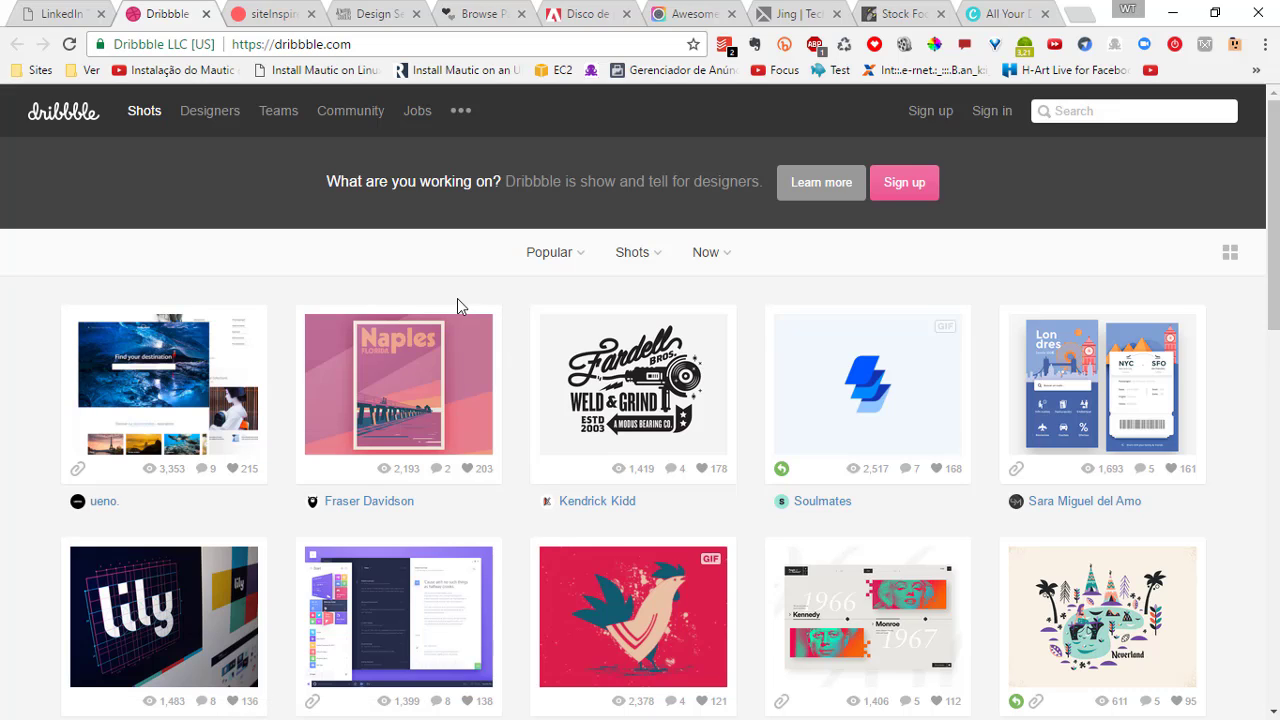
On the Dribbble site, view the sorting options for shots and browse the popular shots gallery
click(549, 252)
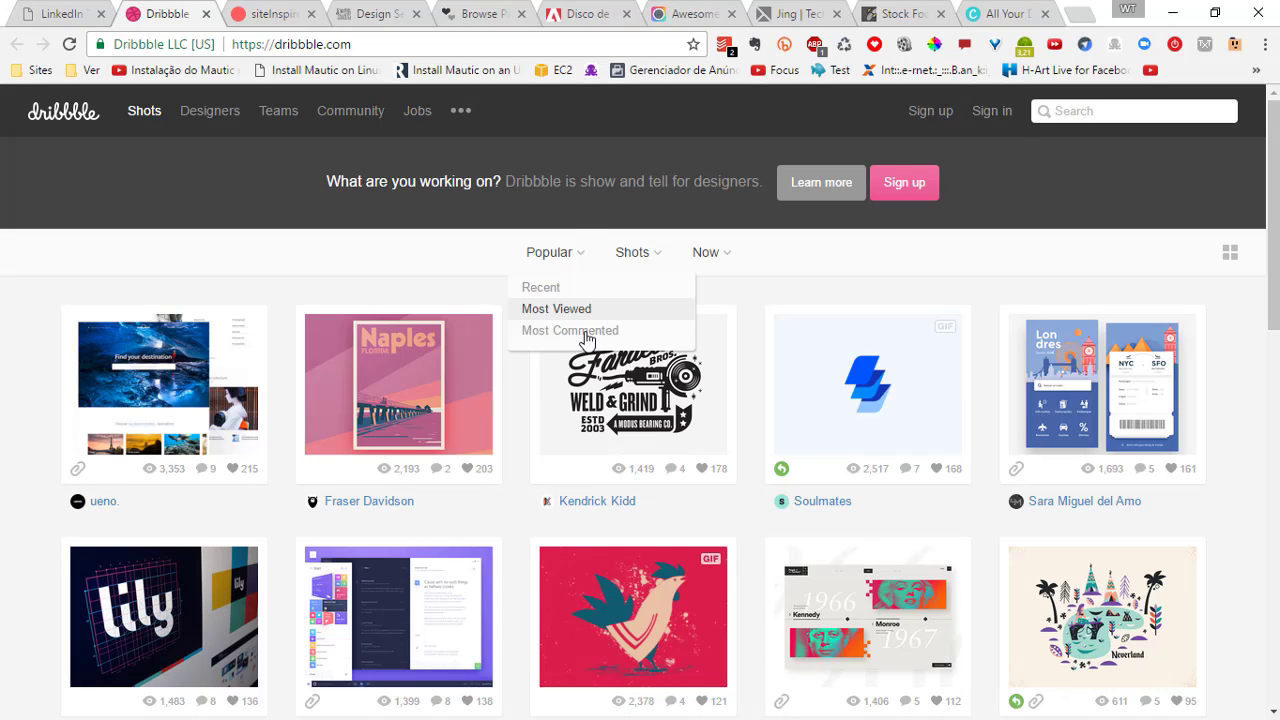
scroll(580, 294, down, 2)
scroll(583, 294, up, 2)
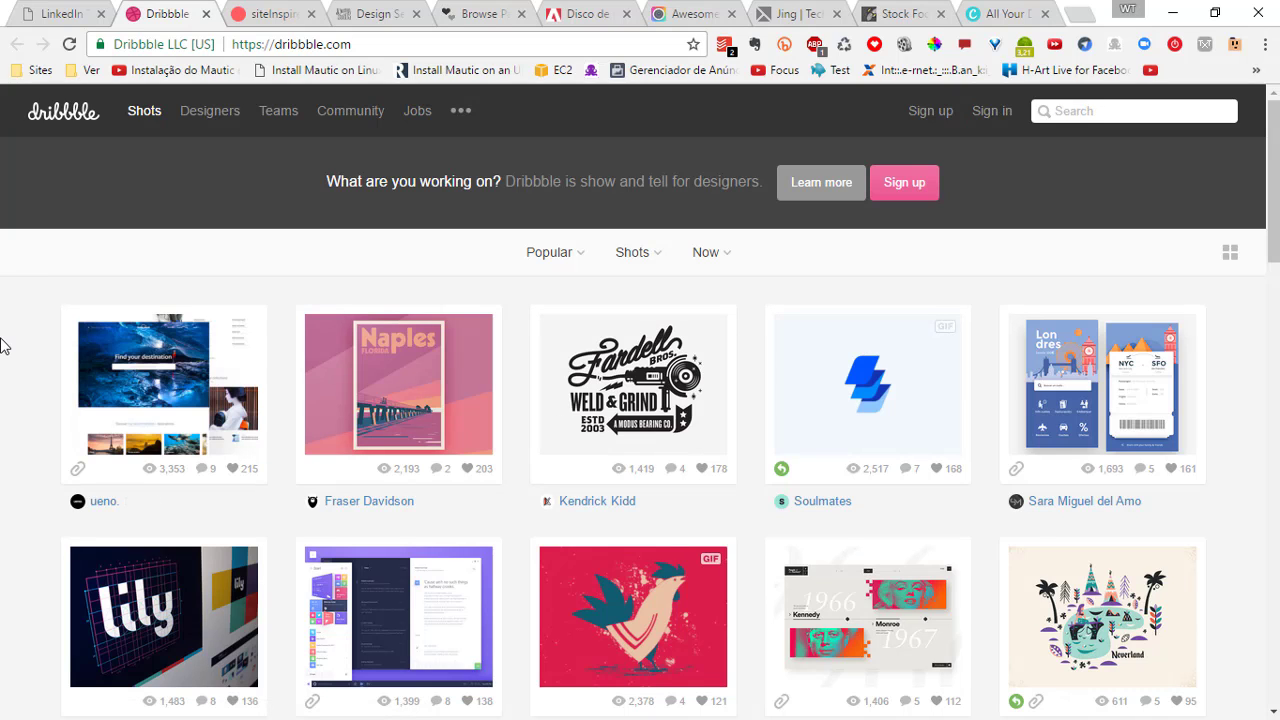
scroll(0, 330, down, 3)
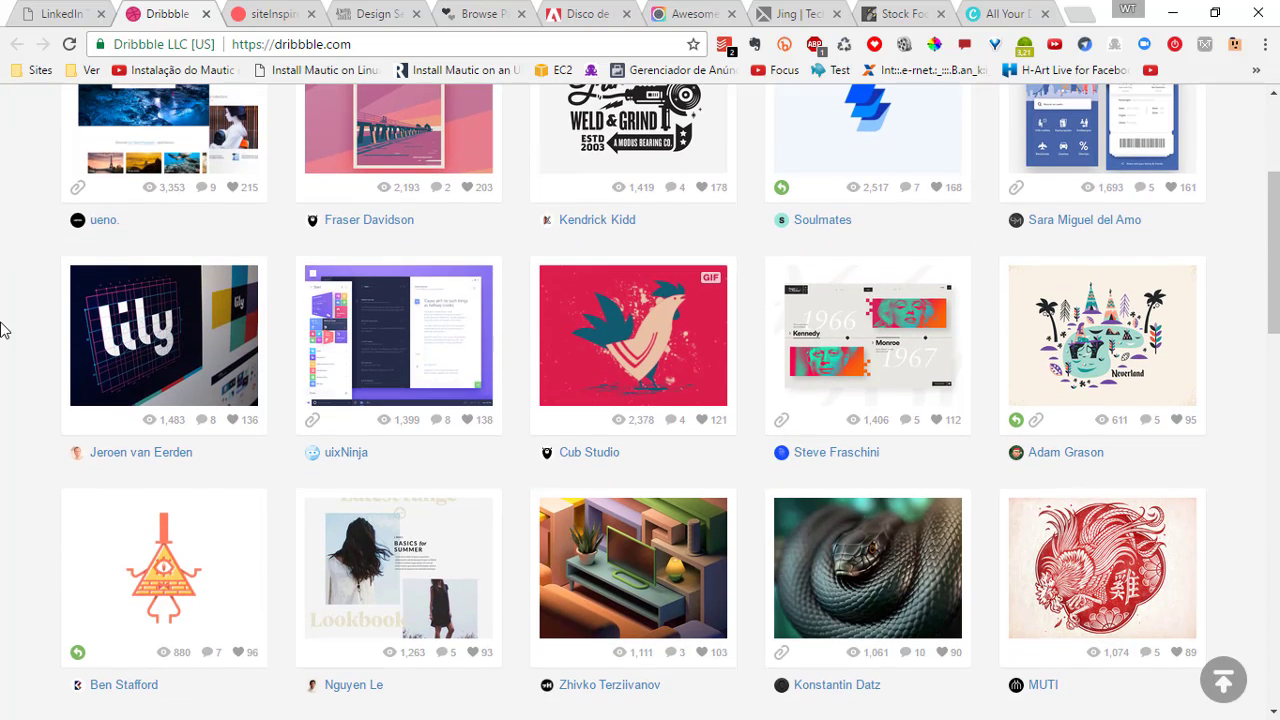
scroll(0, 330, down, 2)
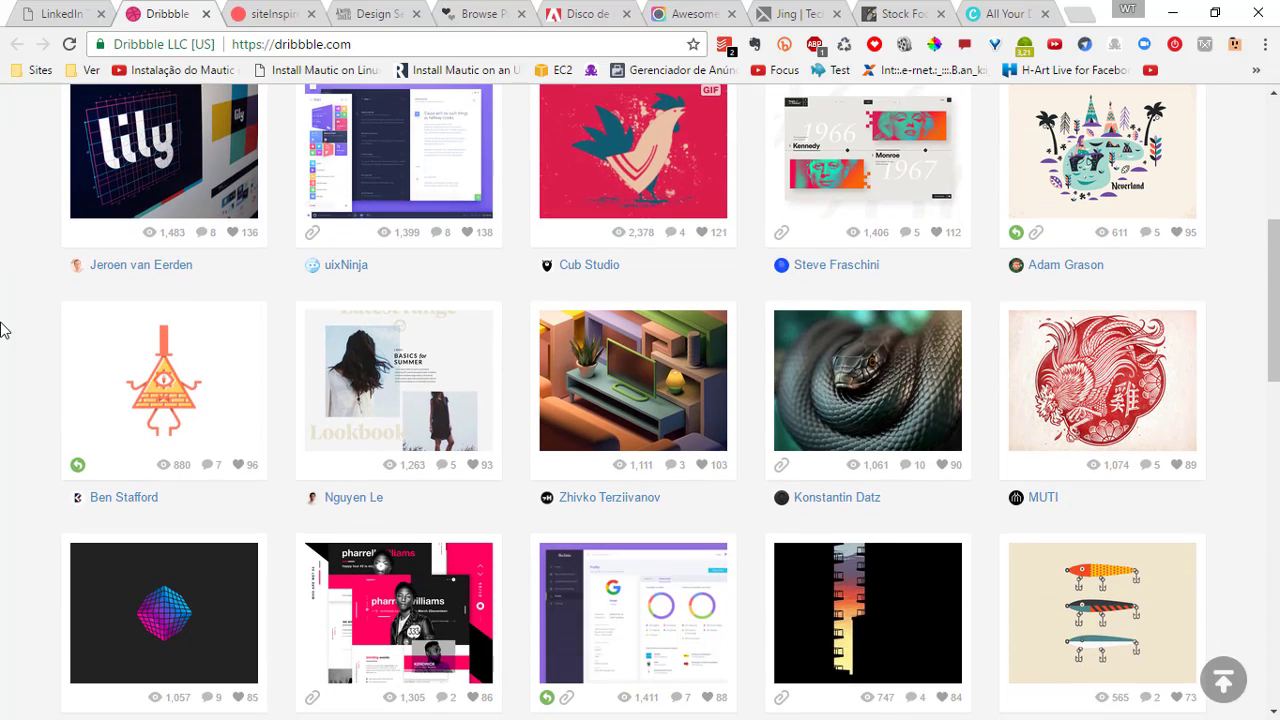
Open the "Bill Cipher" shot, view its illustration enlarged, and close the shot
mouse_move(160, 372)
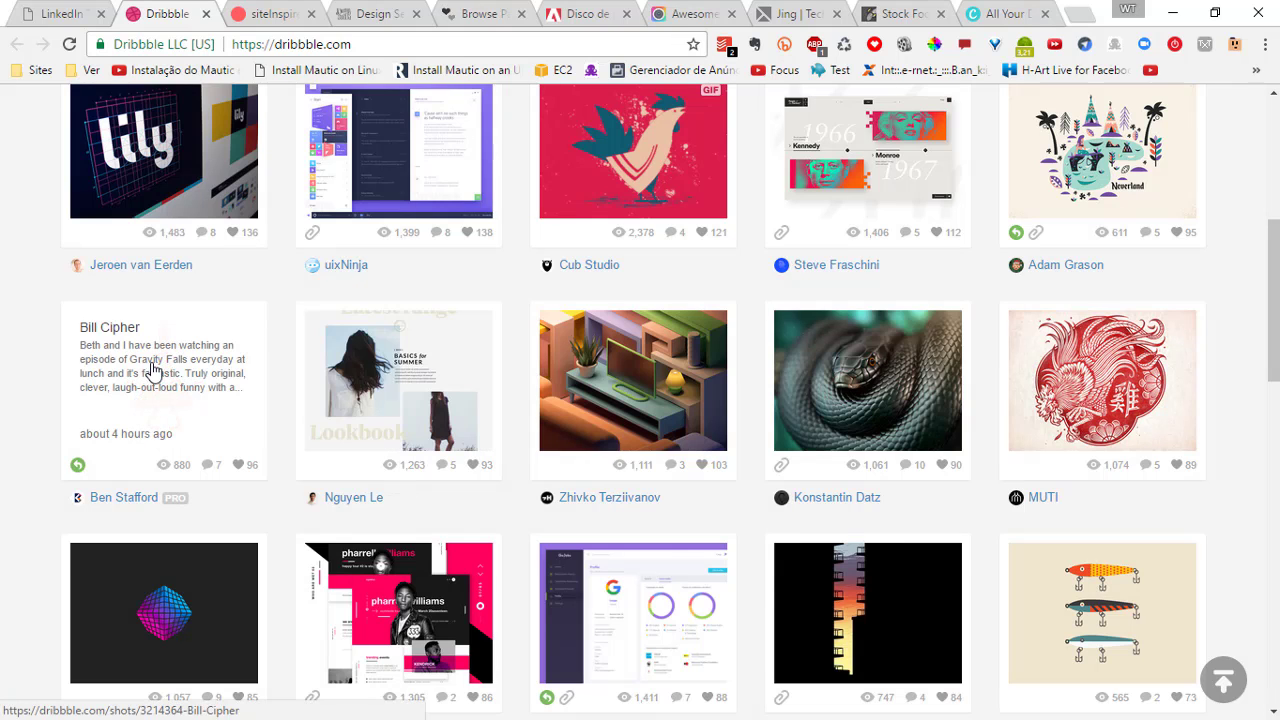
click(162, 372)
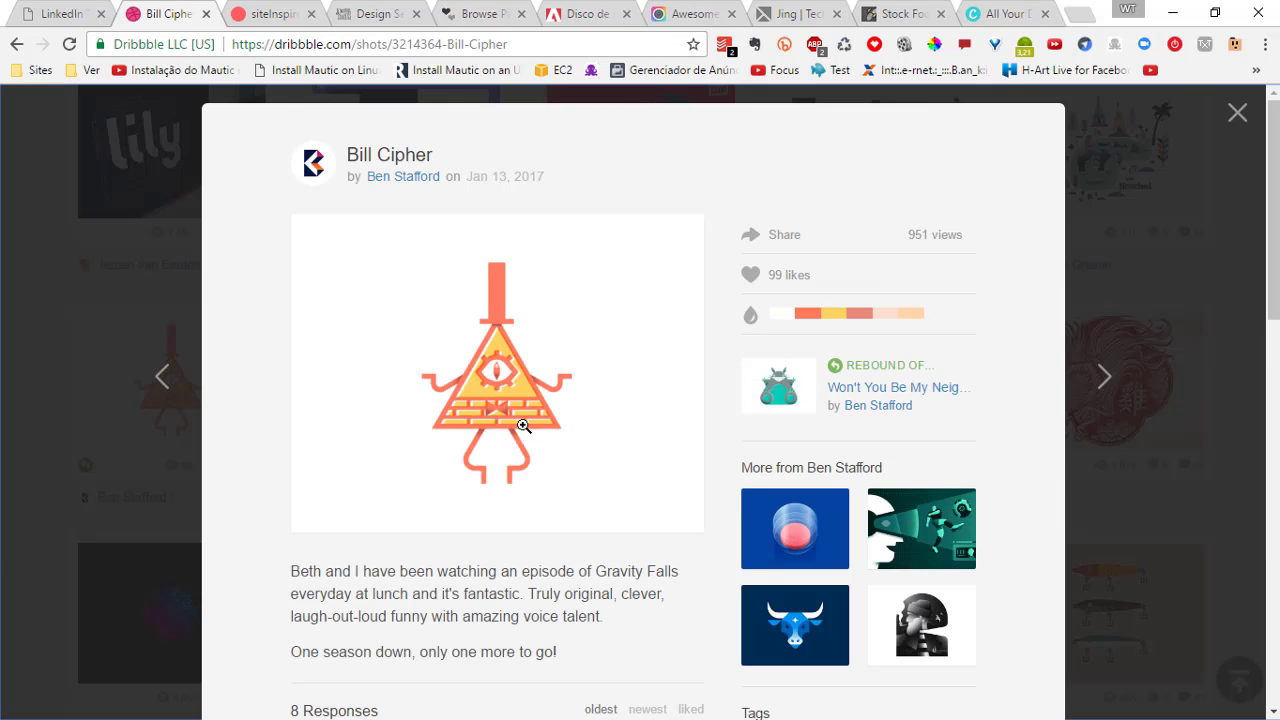
click(491, 391)
scroll(852, 320, down, 2)
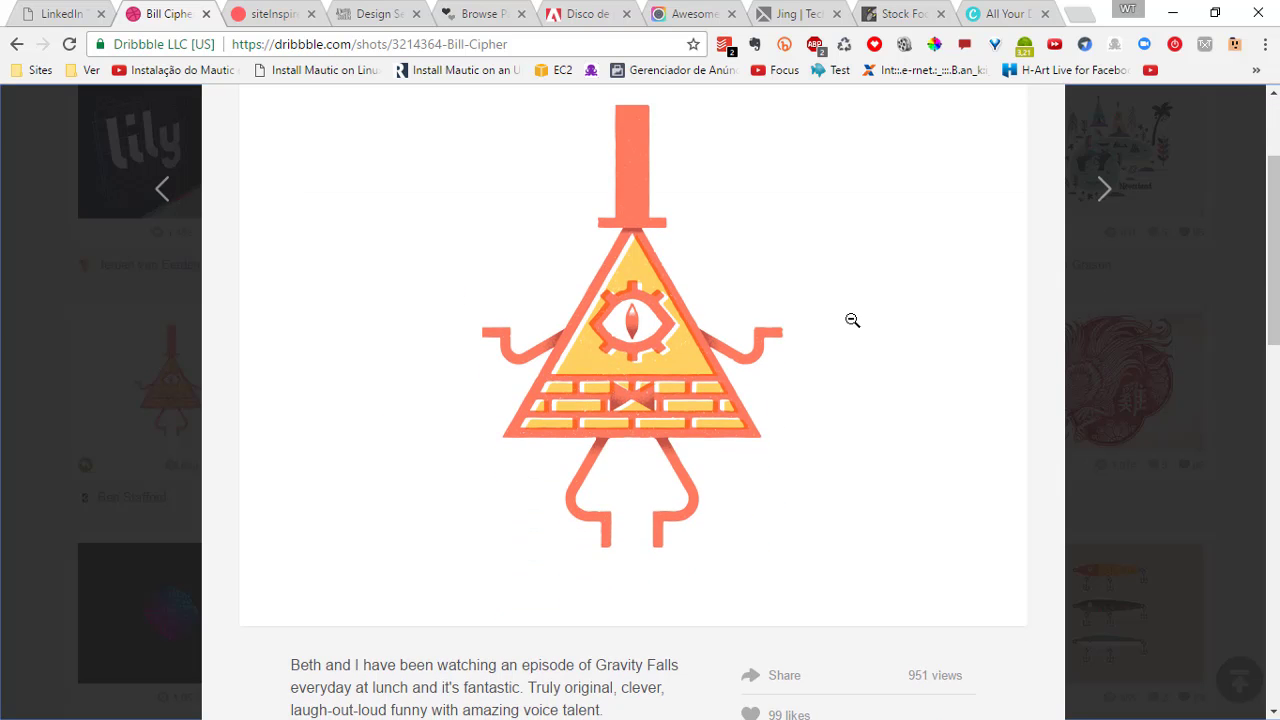
scroll(852, 320, down, 2)
scroll(852, 320, up, 4)
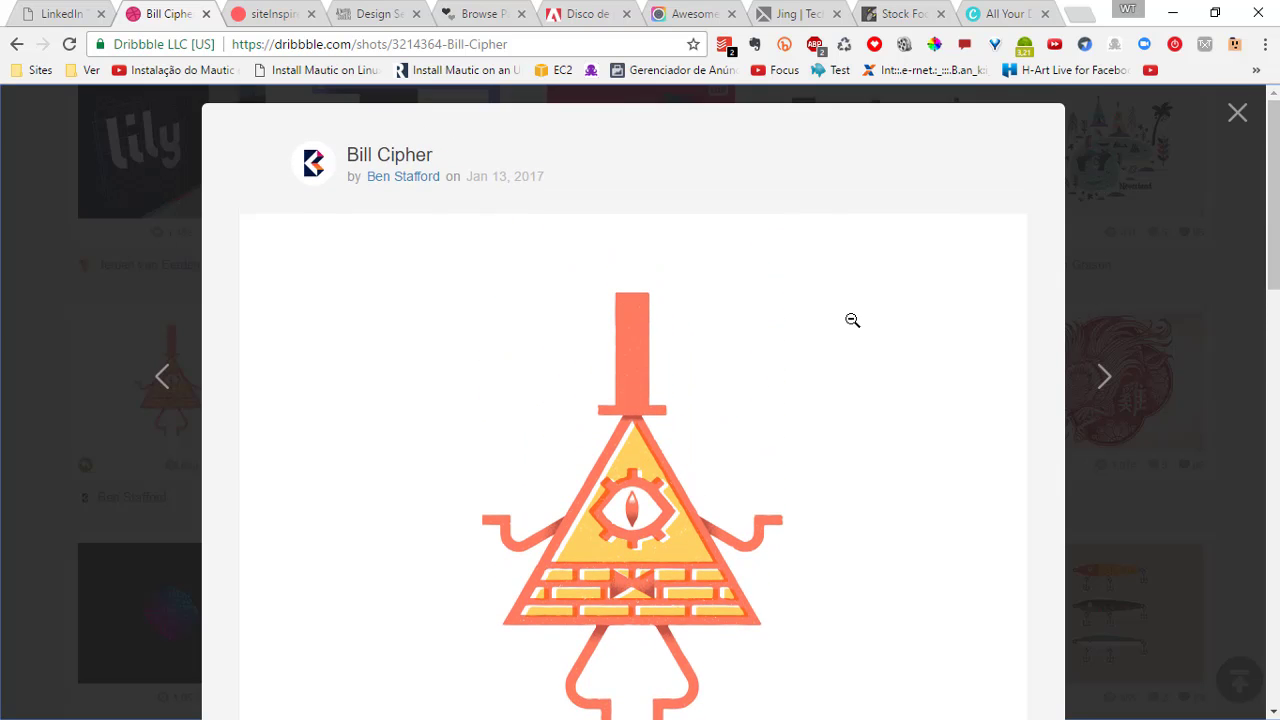
key(Escape)
Open the "Time Magazine — People of the Century" shot, examine its image, description and responses, and close it
scroll(866, 334, up, 2)
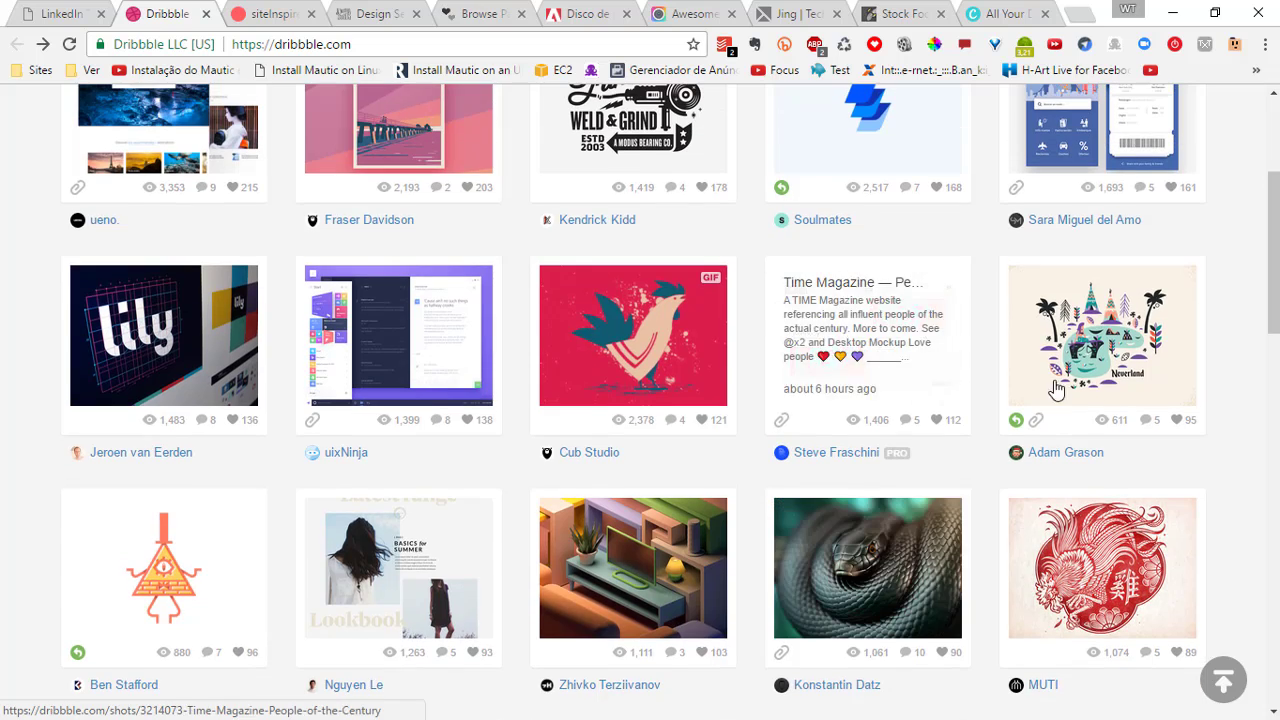
click(880, 330)
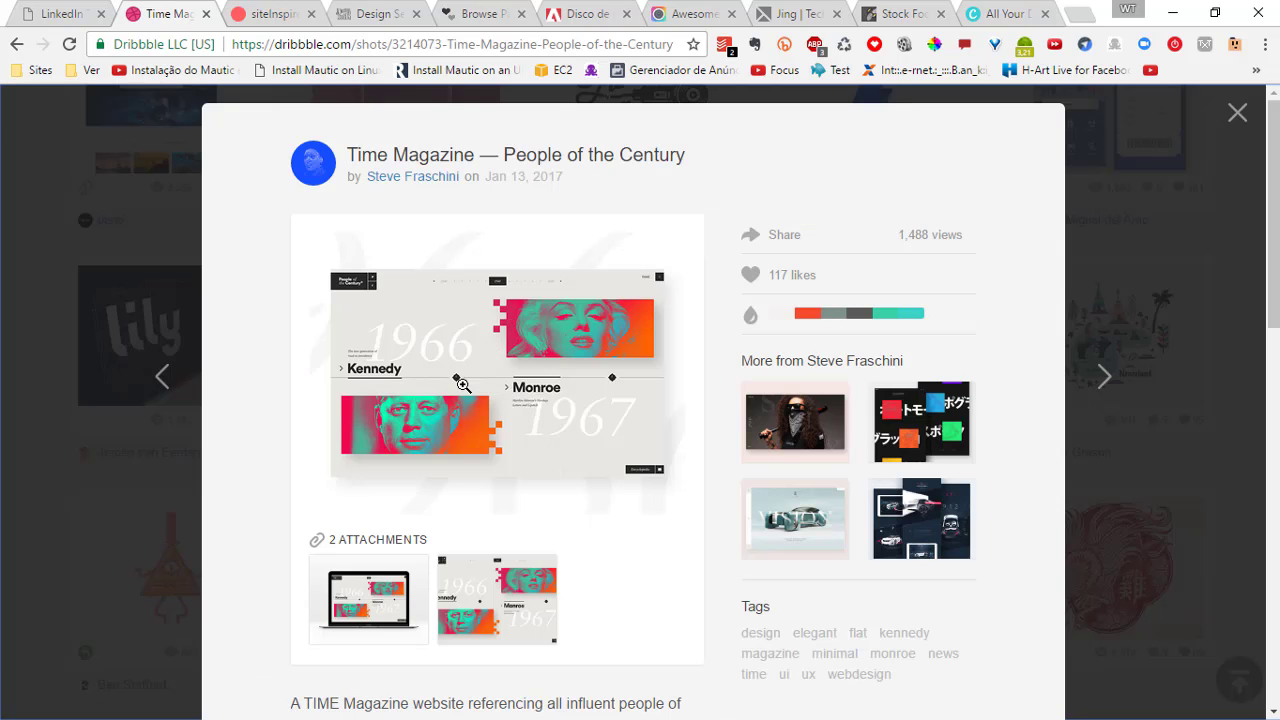
scroll(118, 319, down, 1)
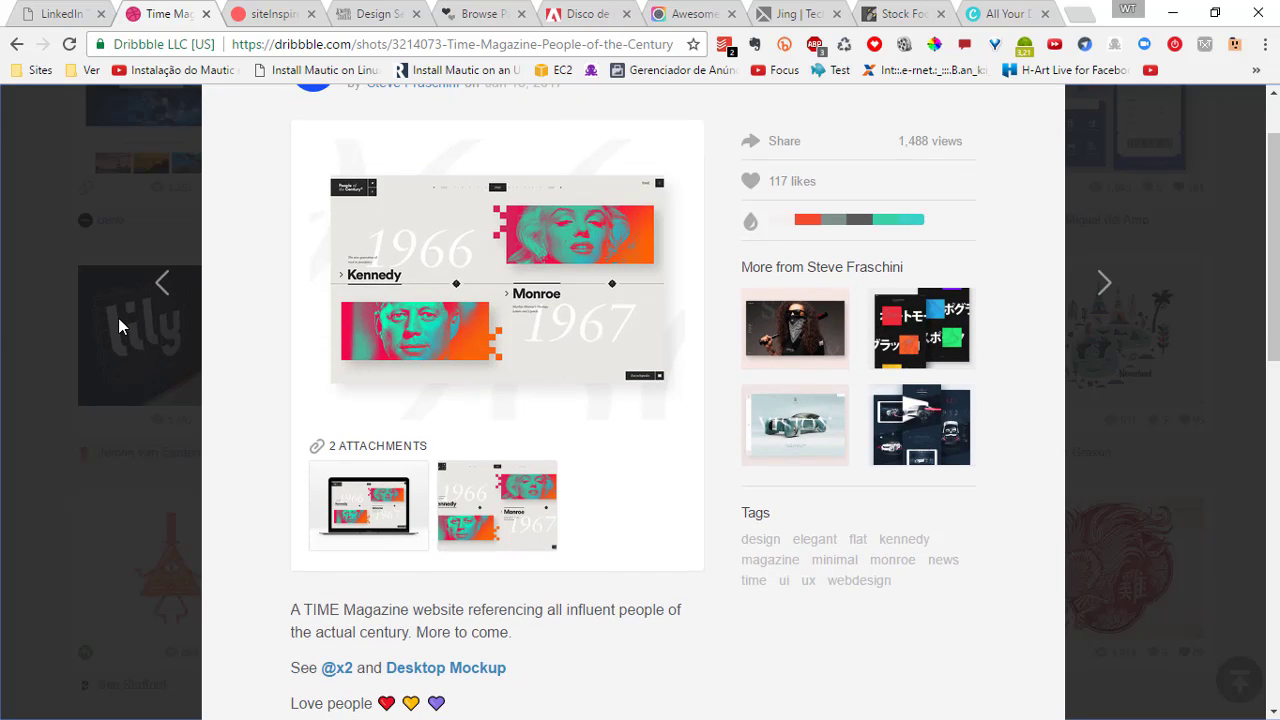
scroll(118, 318, down, 4)
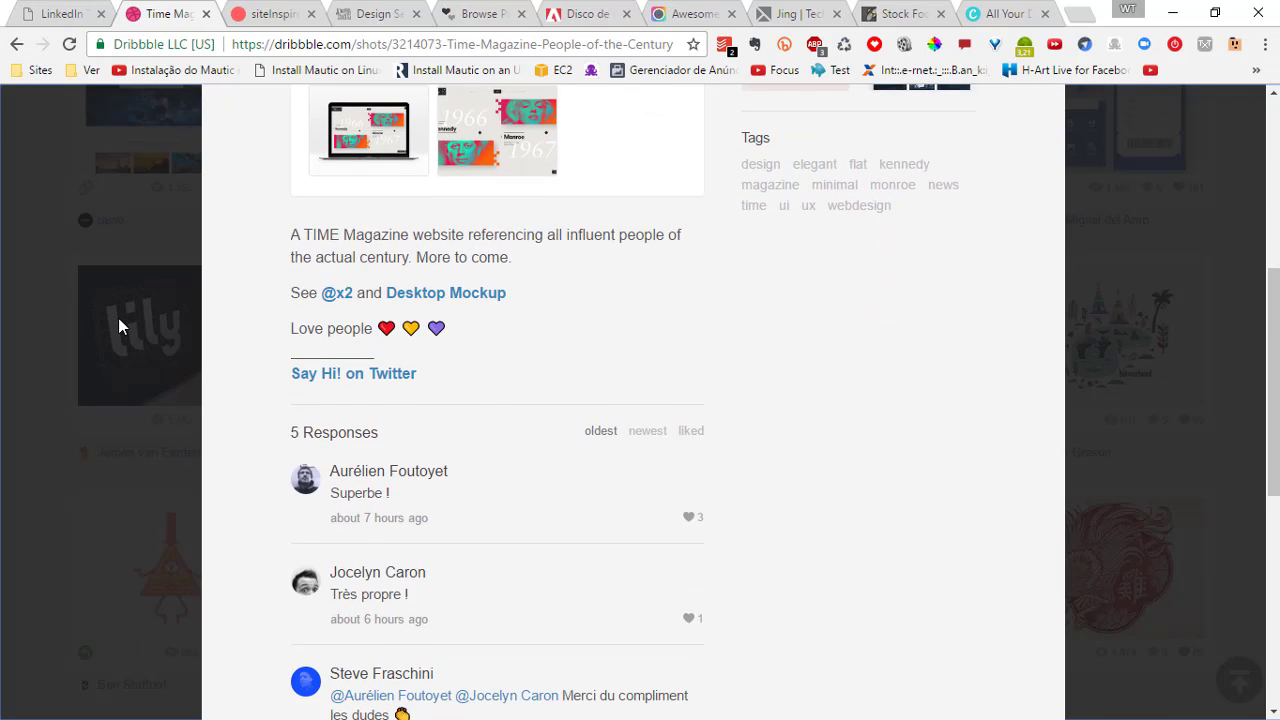
scroll(118, 318, down, 2)
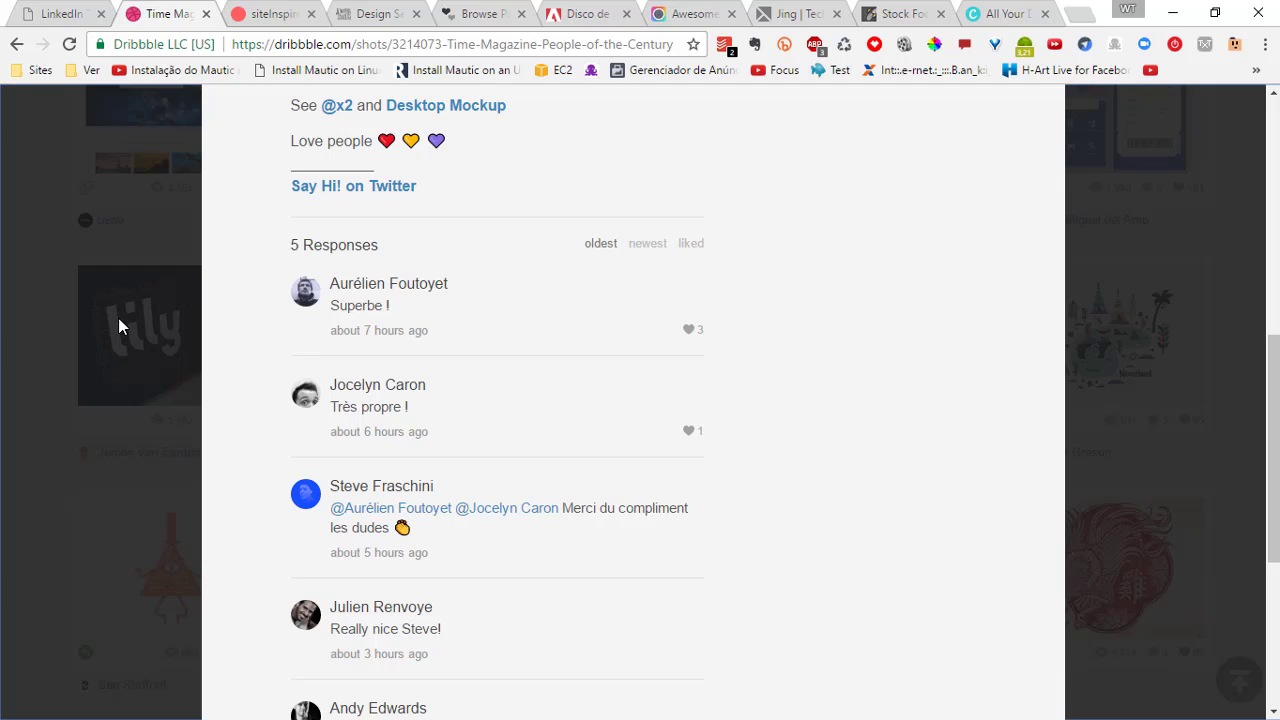
scroll(118, 326, down, 3)
scroll(23, 455, up, 5)
scroll(26, 445, up, 5)
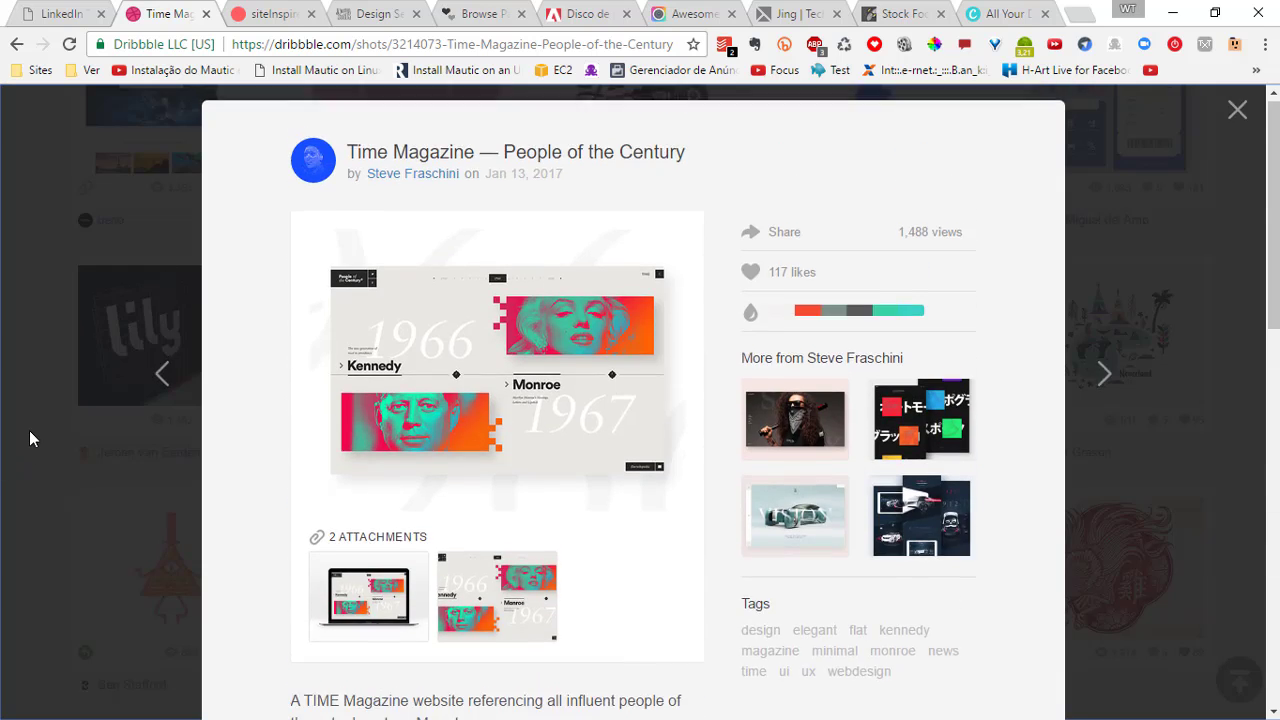
click(29, 437)
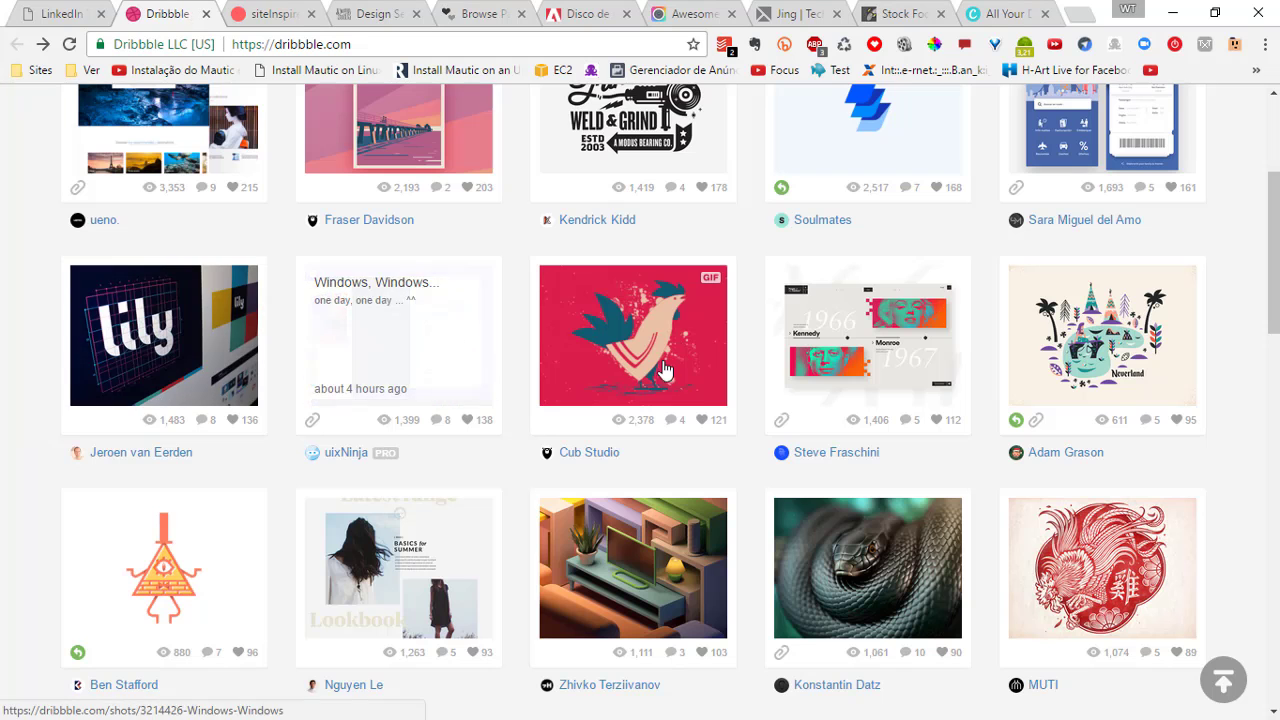
Open the "Flights App, Home & Boarding pass" shot, look over its design, attachments and responses, and close it
scroll(991, 386, up, 3)
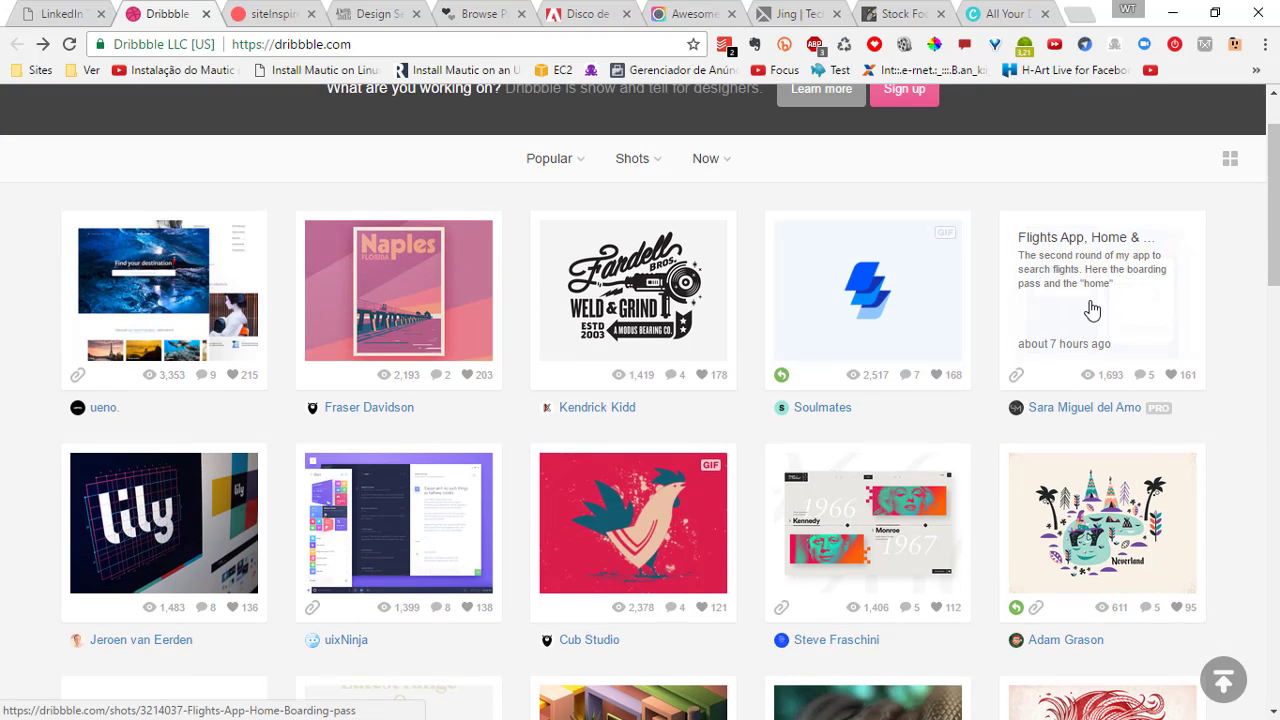
click(1115, 300)
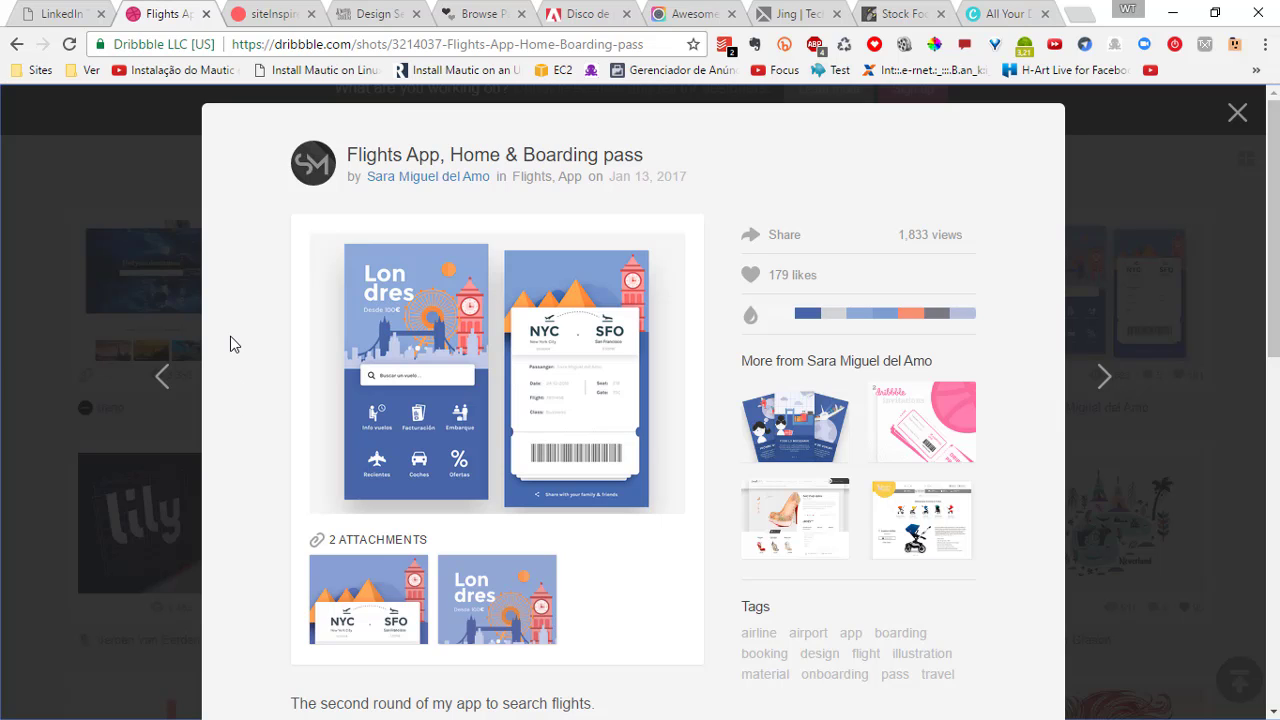
scroll(266, 310, down, 2)
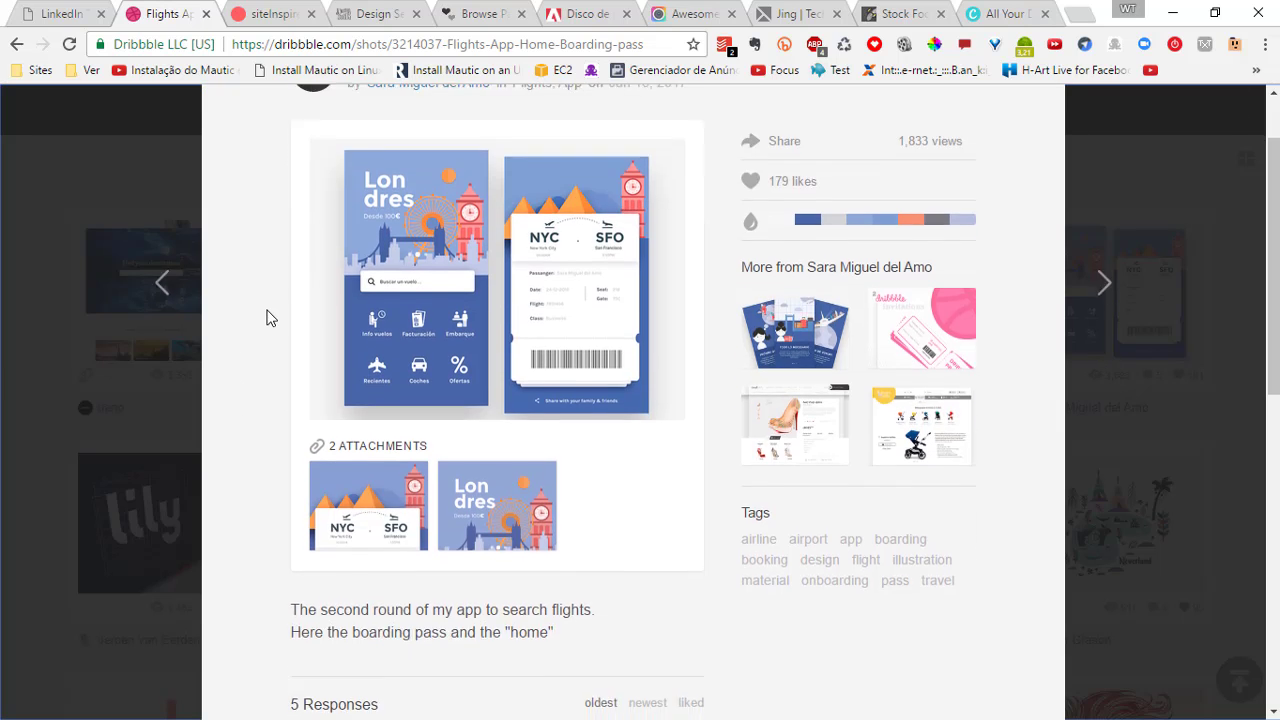
scroll(266, 318, down, 2)
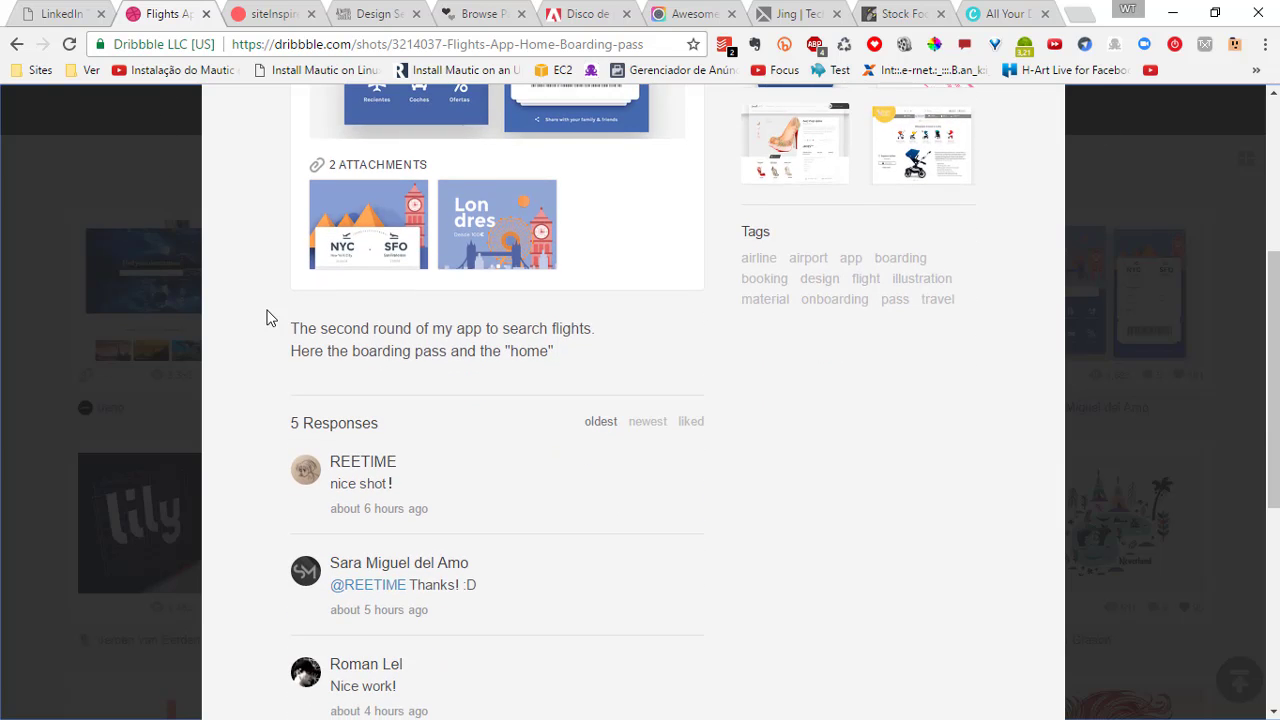
scroll(266, 318, up, 4)
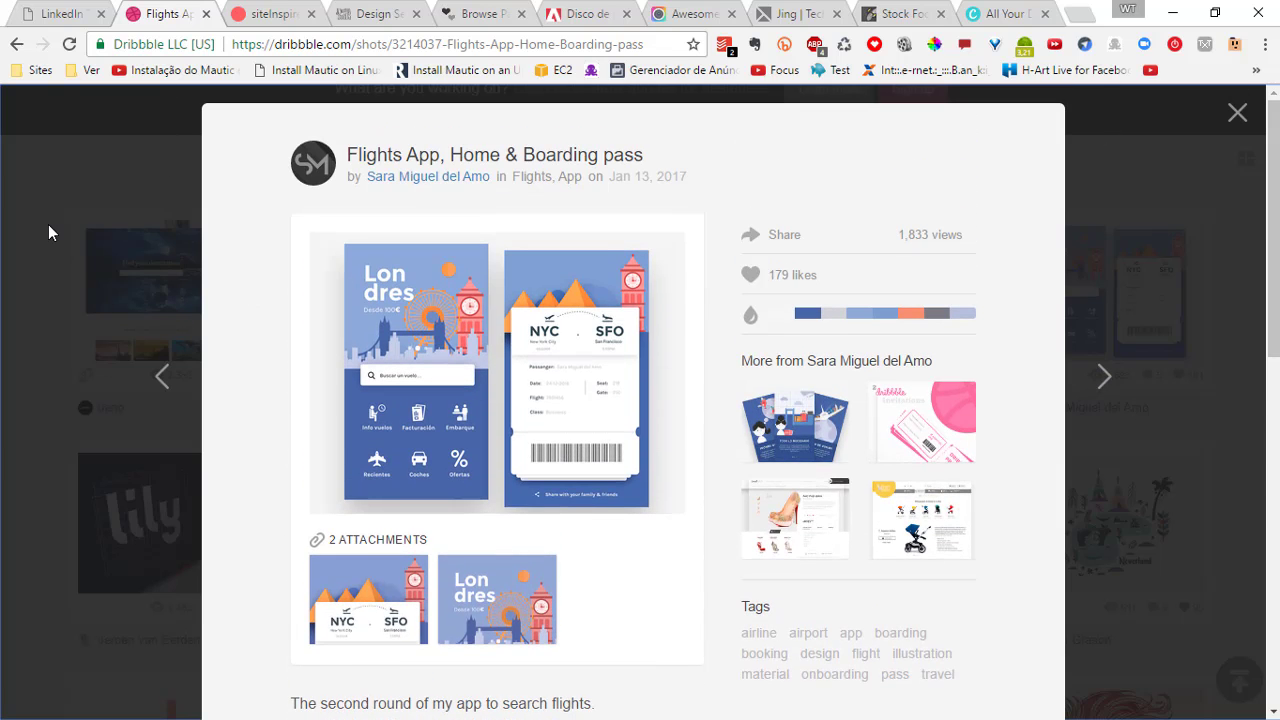
click(48, 232)
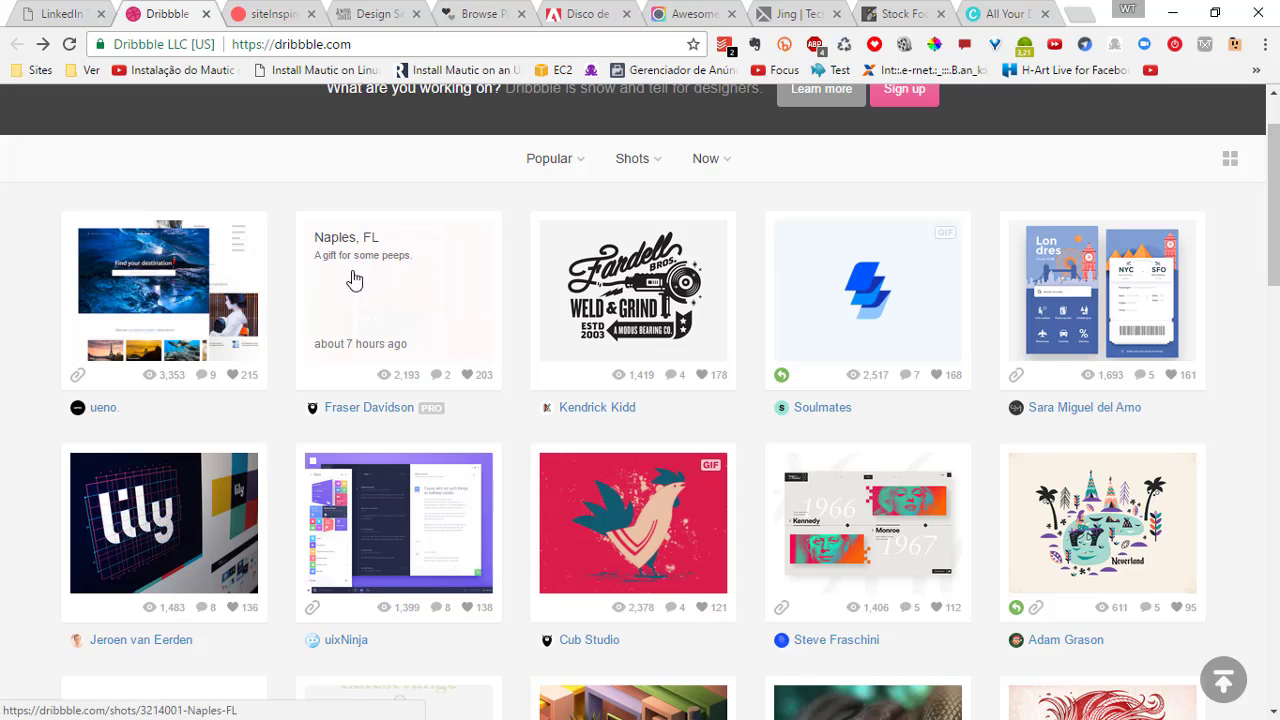
Open the "Naples, FL" poster shot, view its artwork and responses, and return to the shots gallery
click(420, 295)
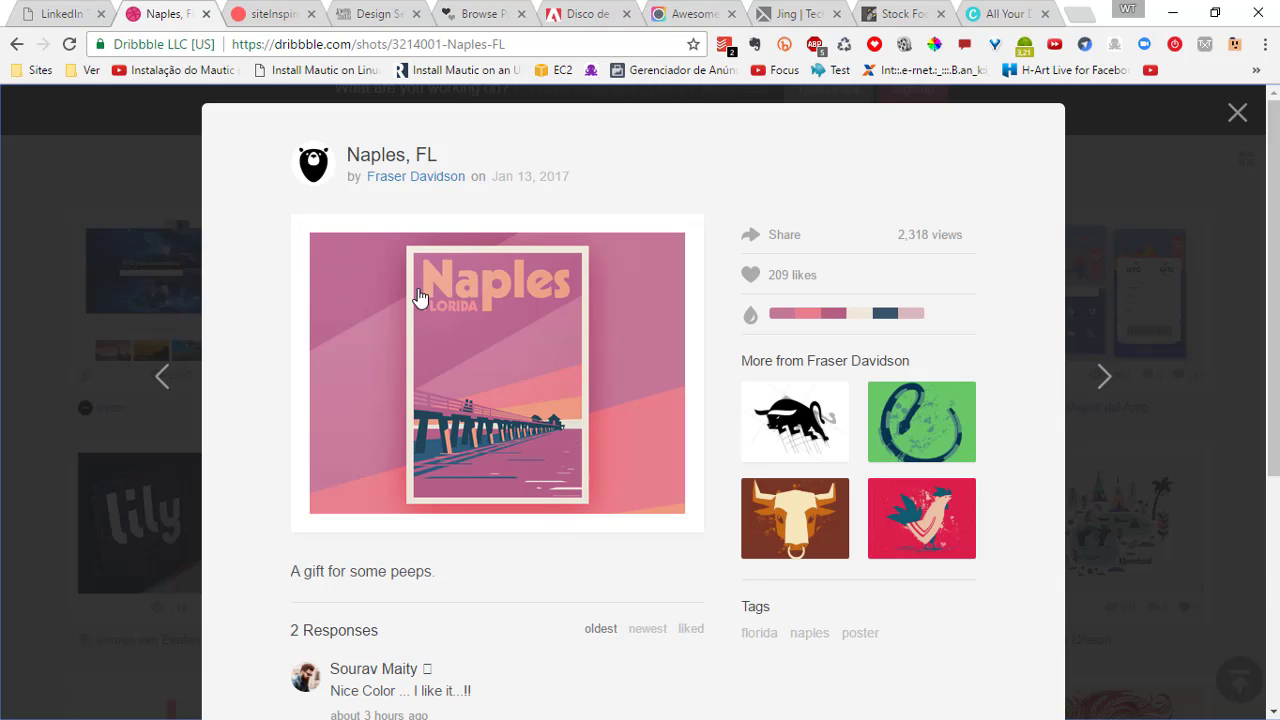
scroll(218, 305, down, 4)
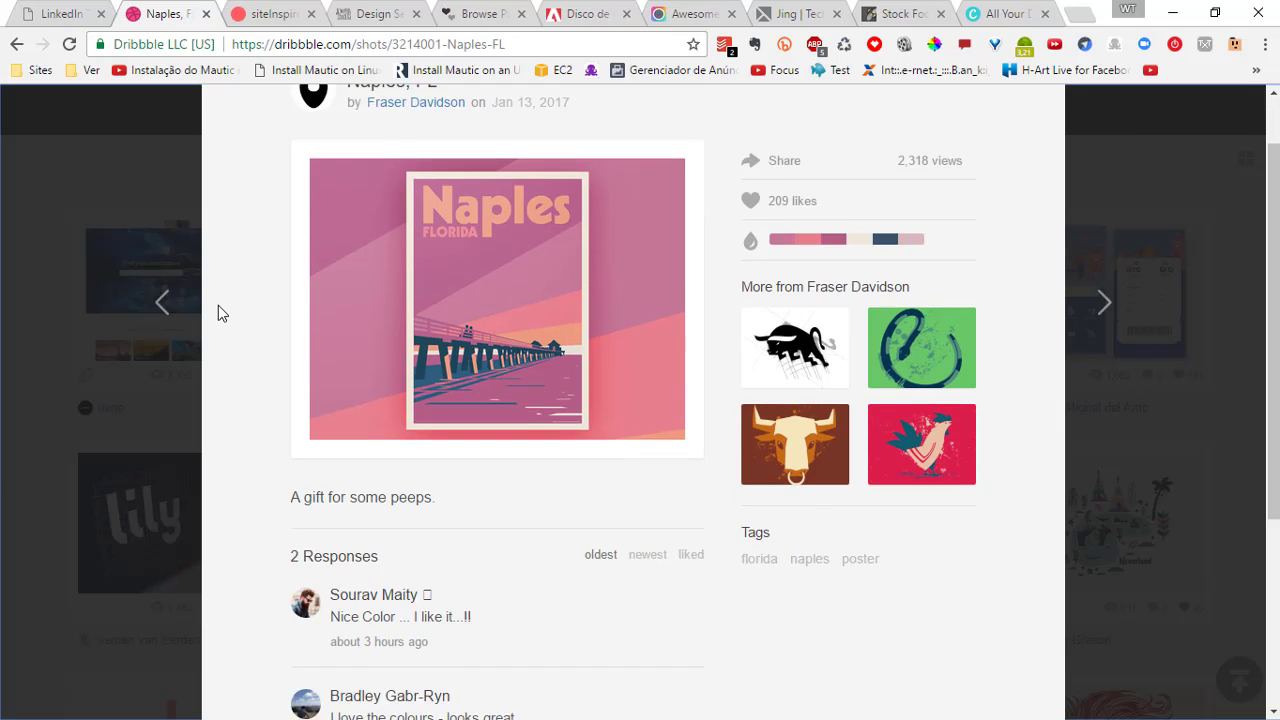
scroll(218, 305, up, 3)
scroll(218, 305, up, 1)
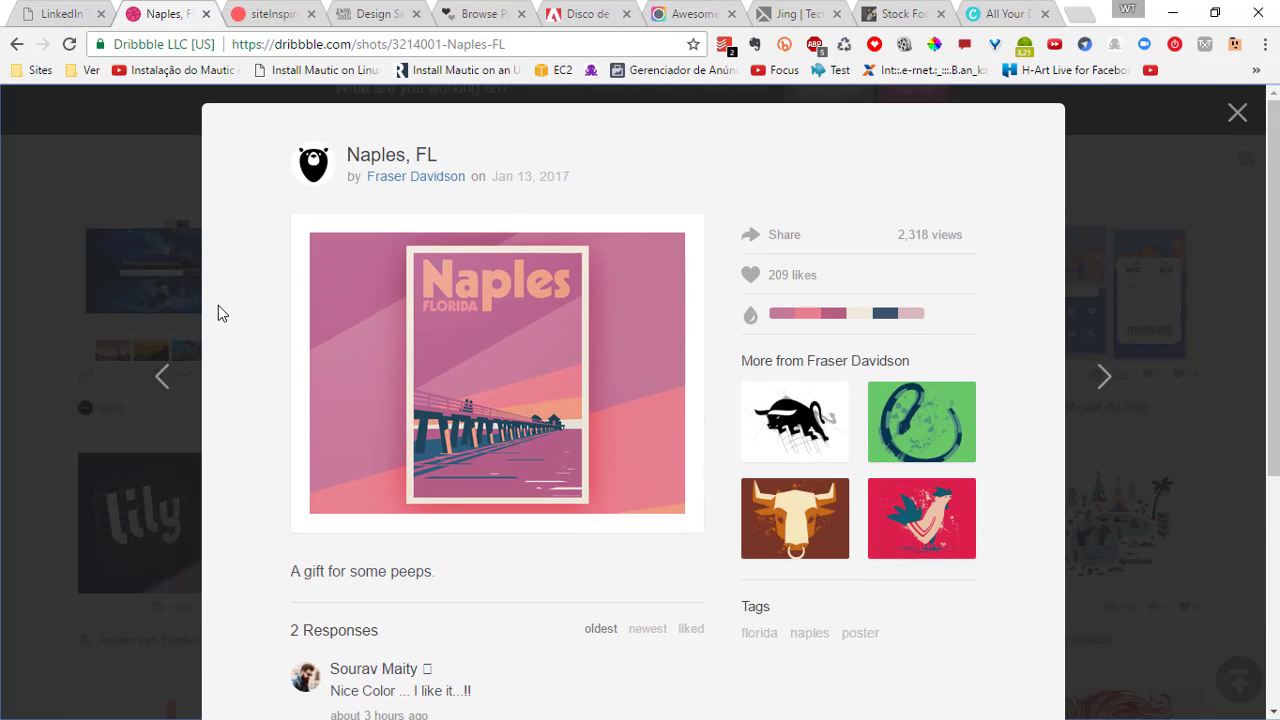
key(alt+Left)
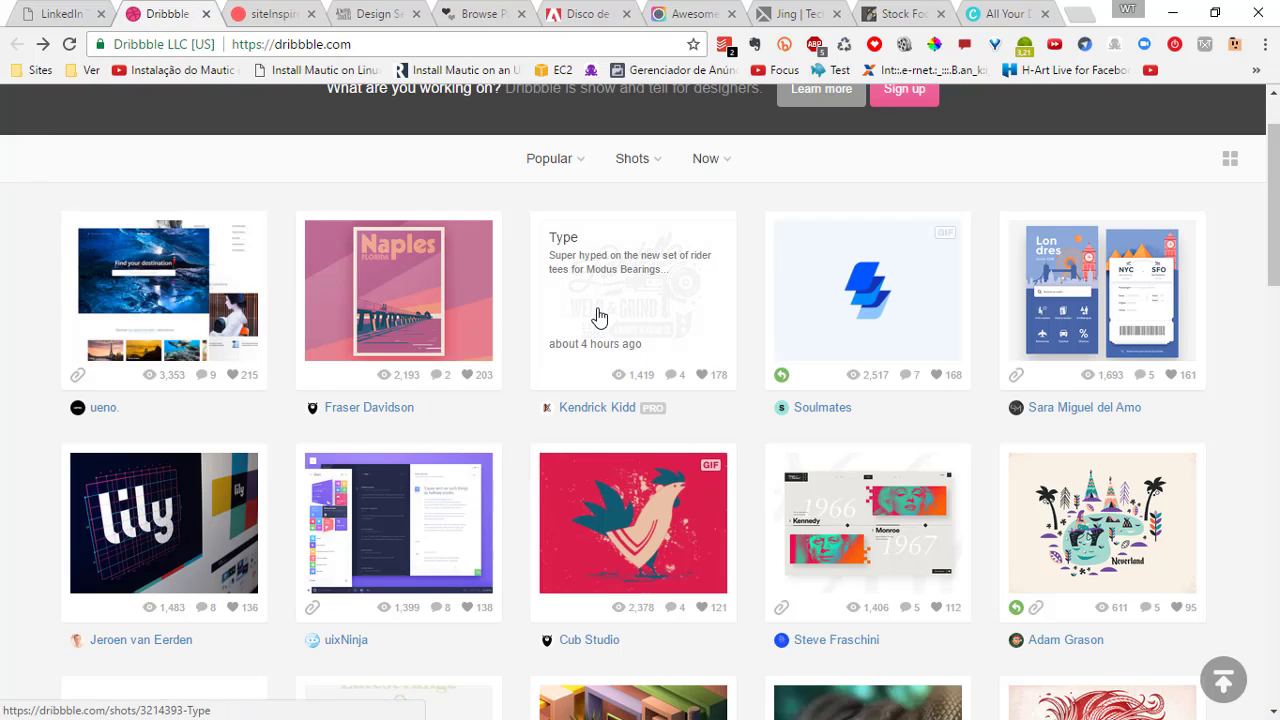
Open the "Windows, Windows..." shot, view more shots from the same designer including "Plan" with its responses, and close it
scroll(598, 316, down, 2)
click(422, 332)
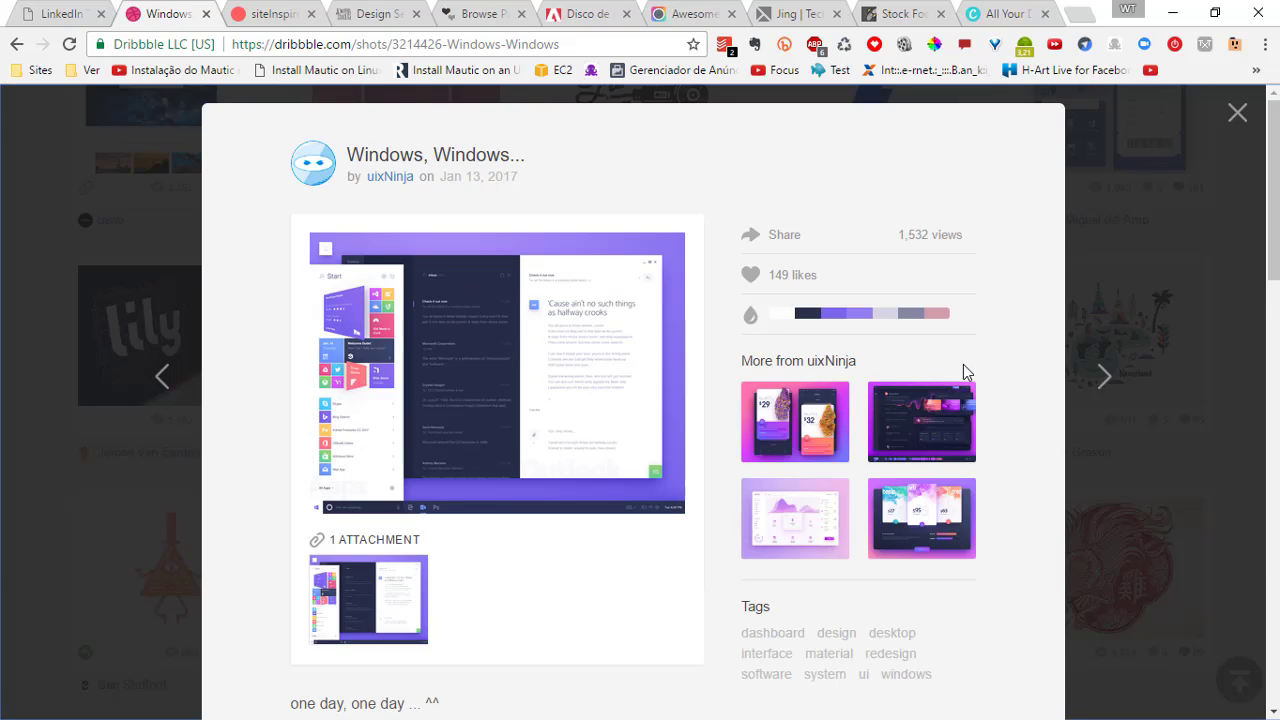
click(790, 425)
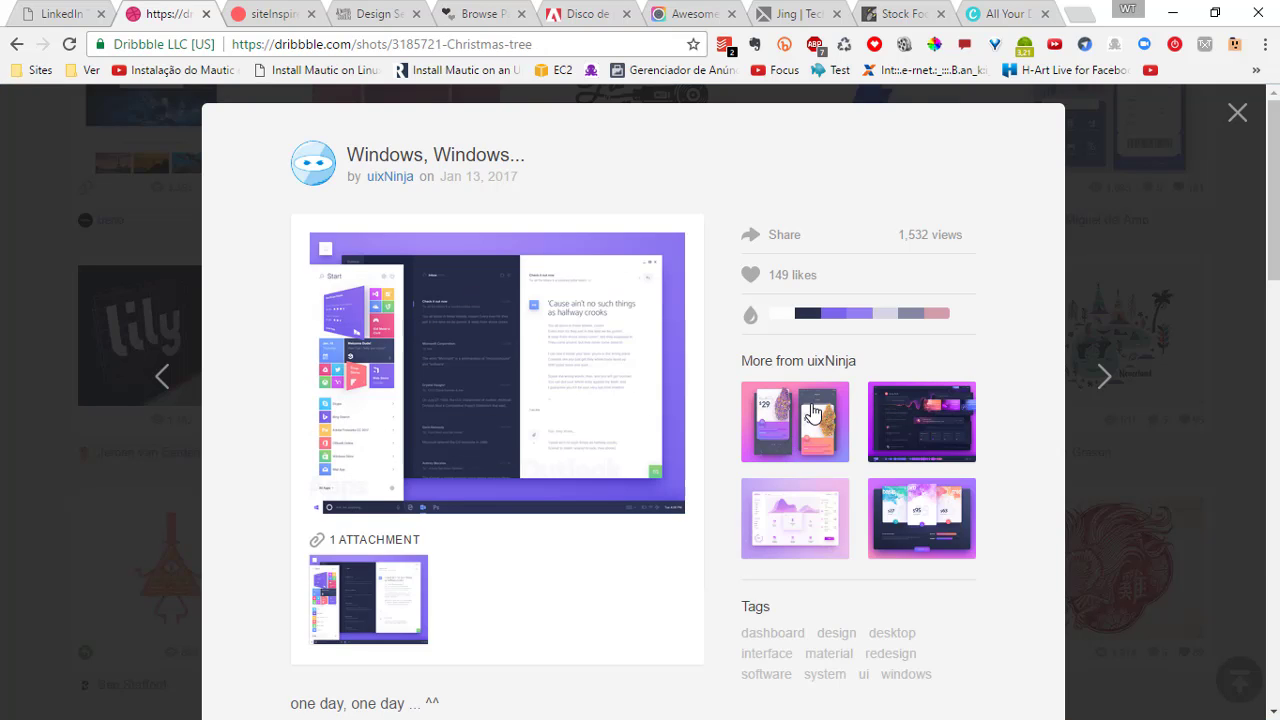
click(930, 430)
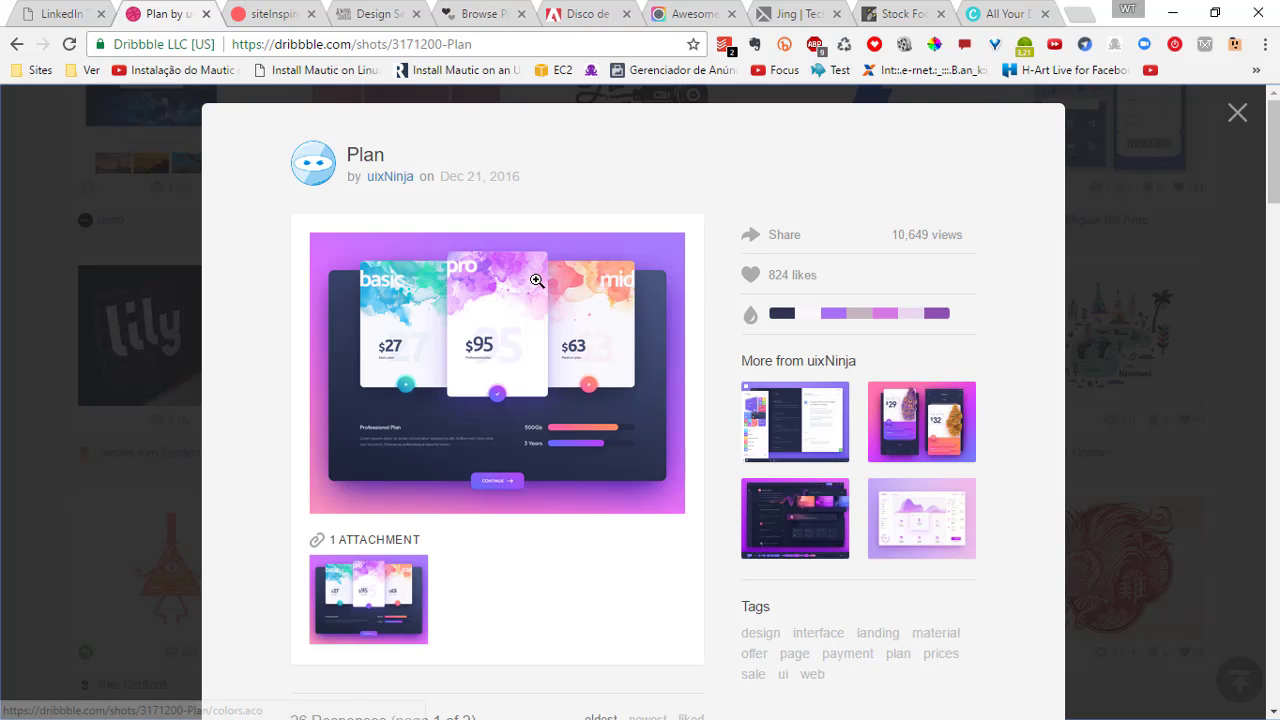
scroll(536, 281, down, 5)
key(Escape)
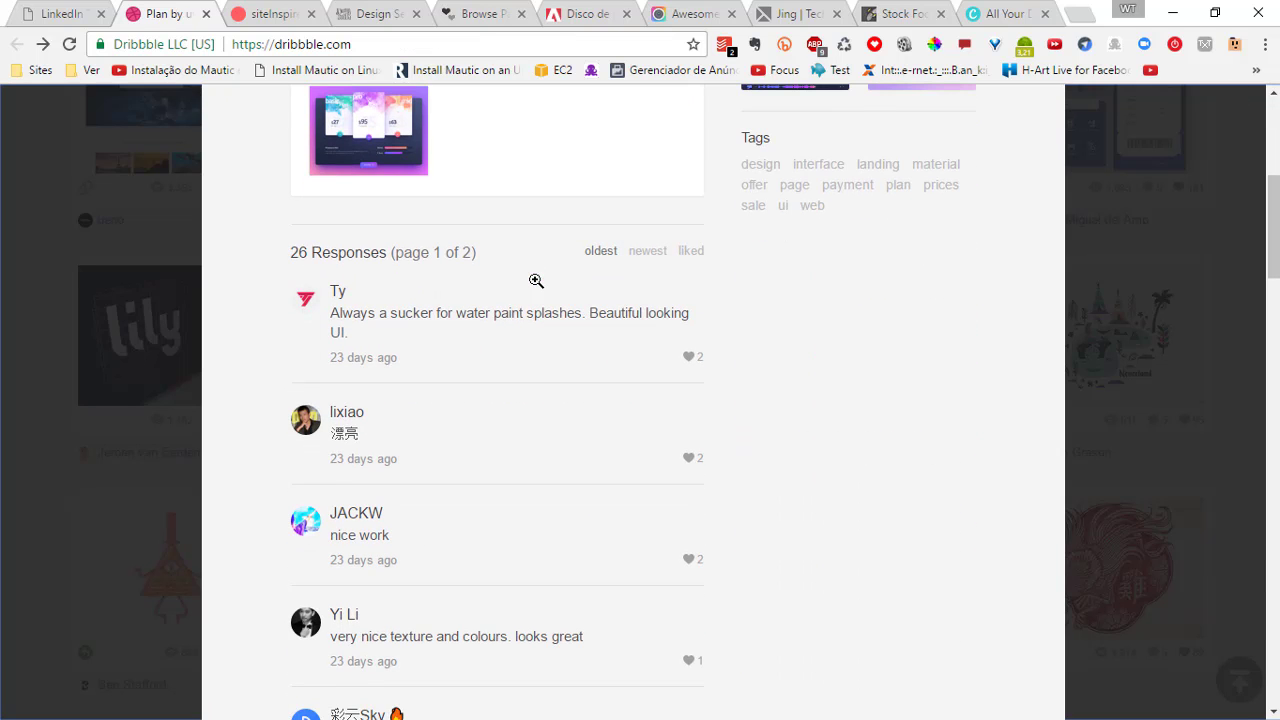
Switch to the siteInspire site and view the "Latest from the Showcase" slides through "Paramount Artists" and "Hannah Purmort"
click(257, 20)
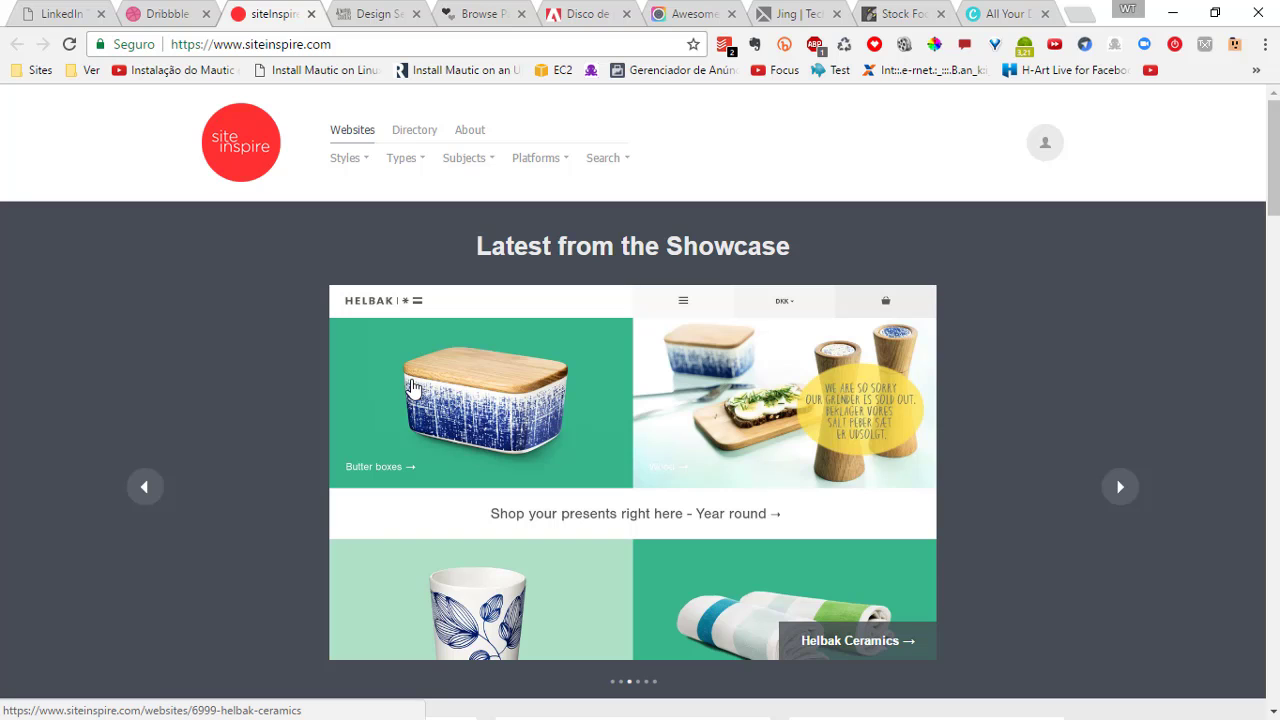
scroll(955, 285, down, 8)
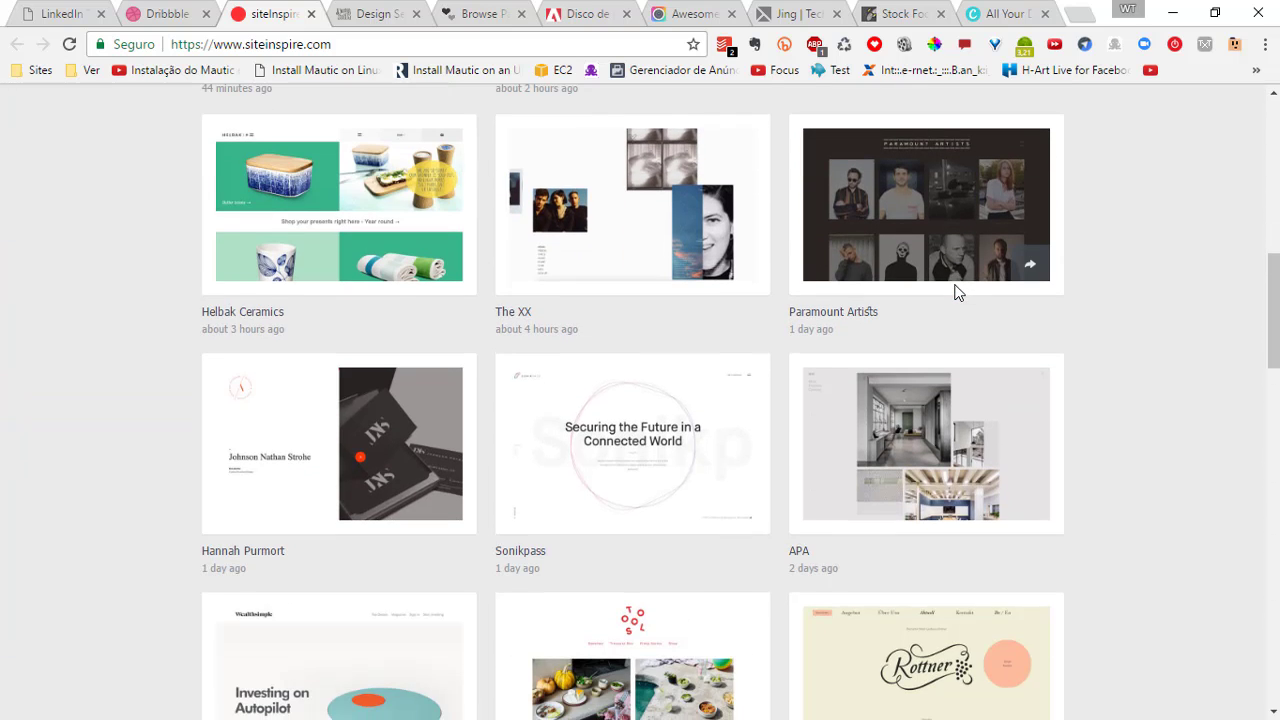
scroll(955, 292, up, 8)
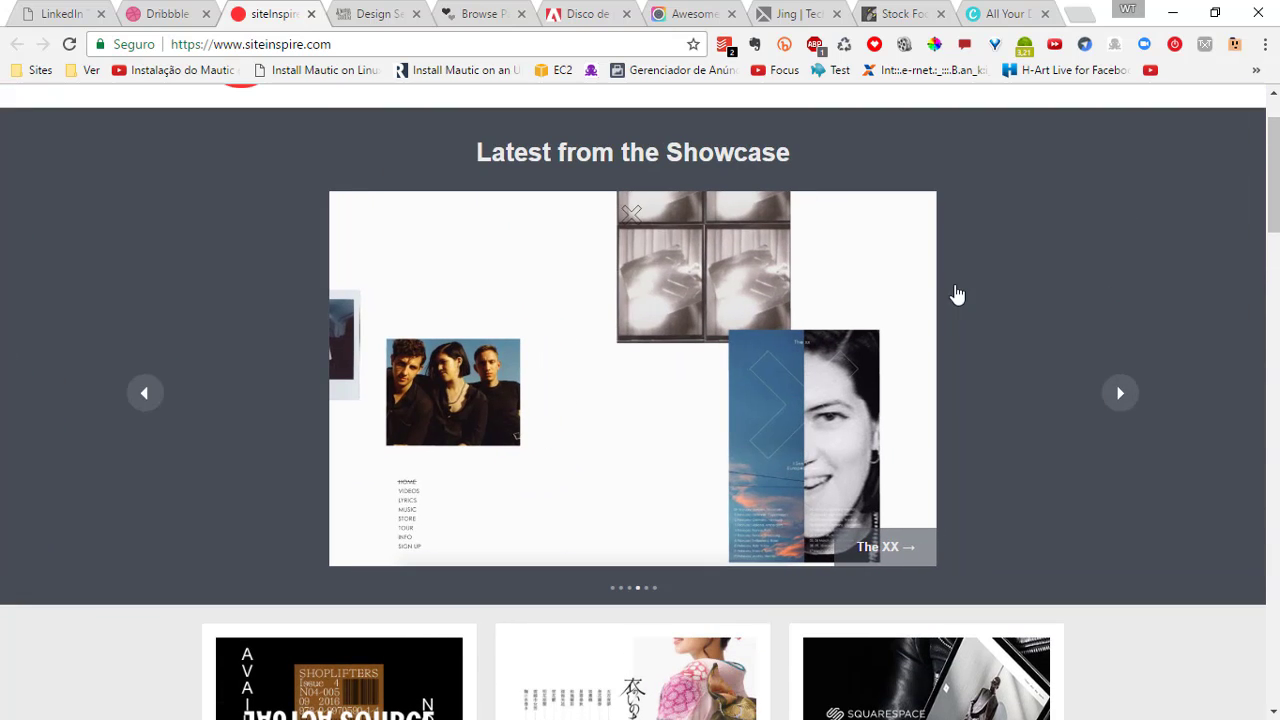
click(1110, 400)
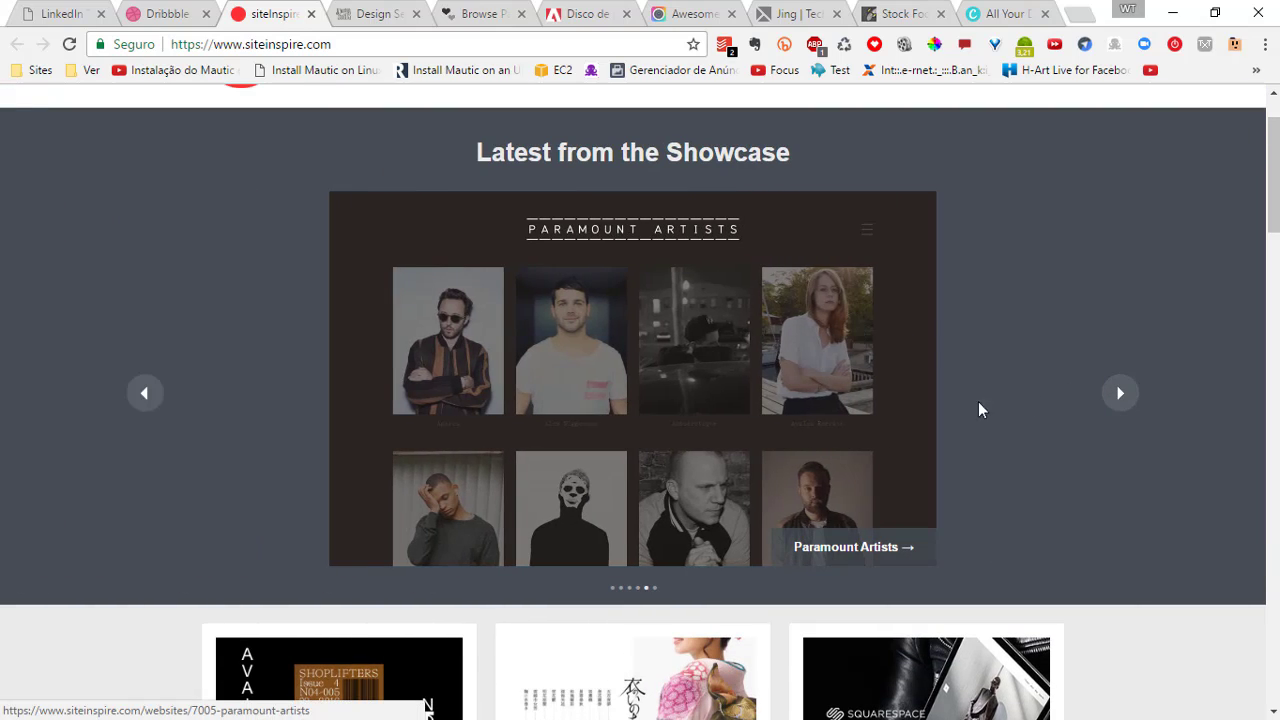
click(1123, 396)
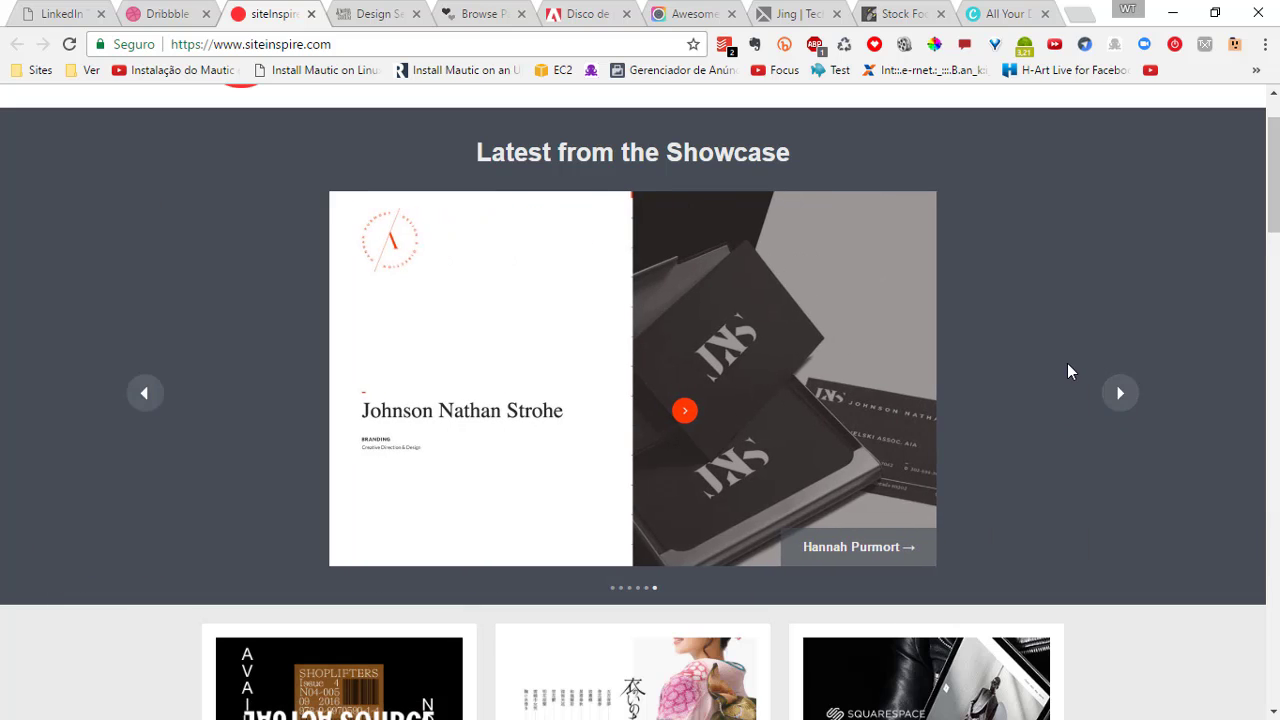
Browse the siteInspire gallery of website thumbnails from "Actual Source" down to the "Herschel Supply Co" row
scroll(1043, 400, down, 4)
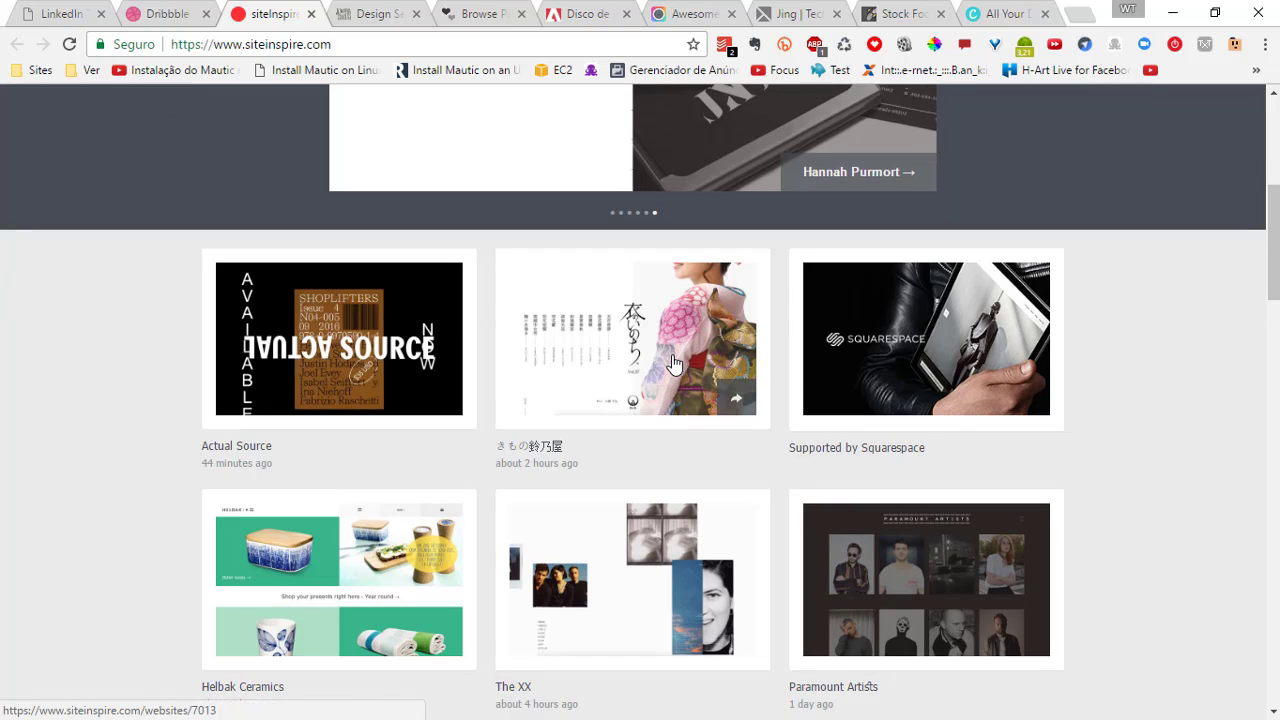
scroll(673, 363, down, 4)
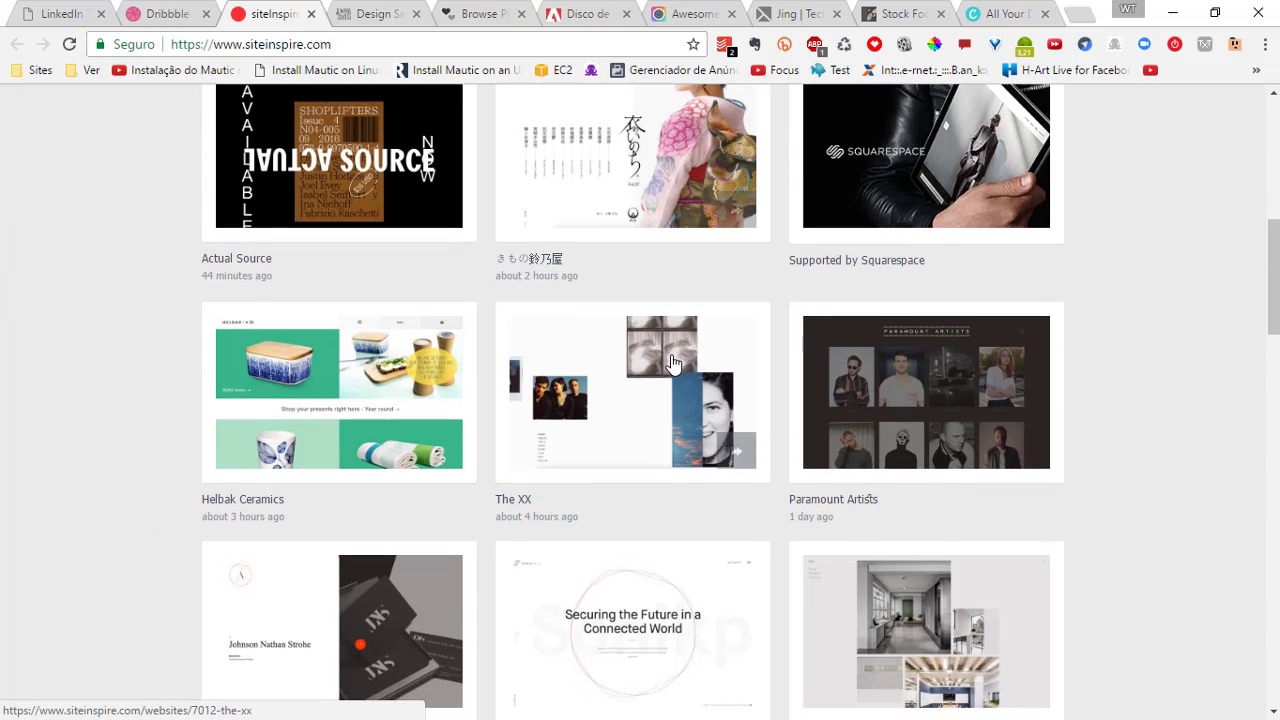
scroll(673, 363, down, 2)
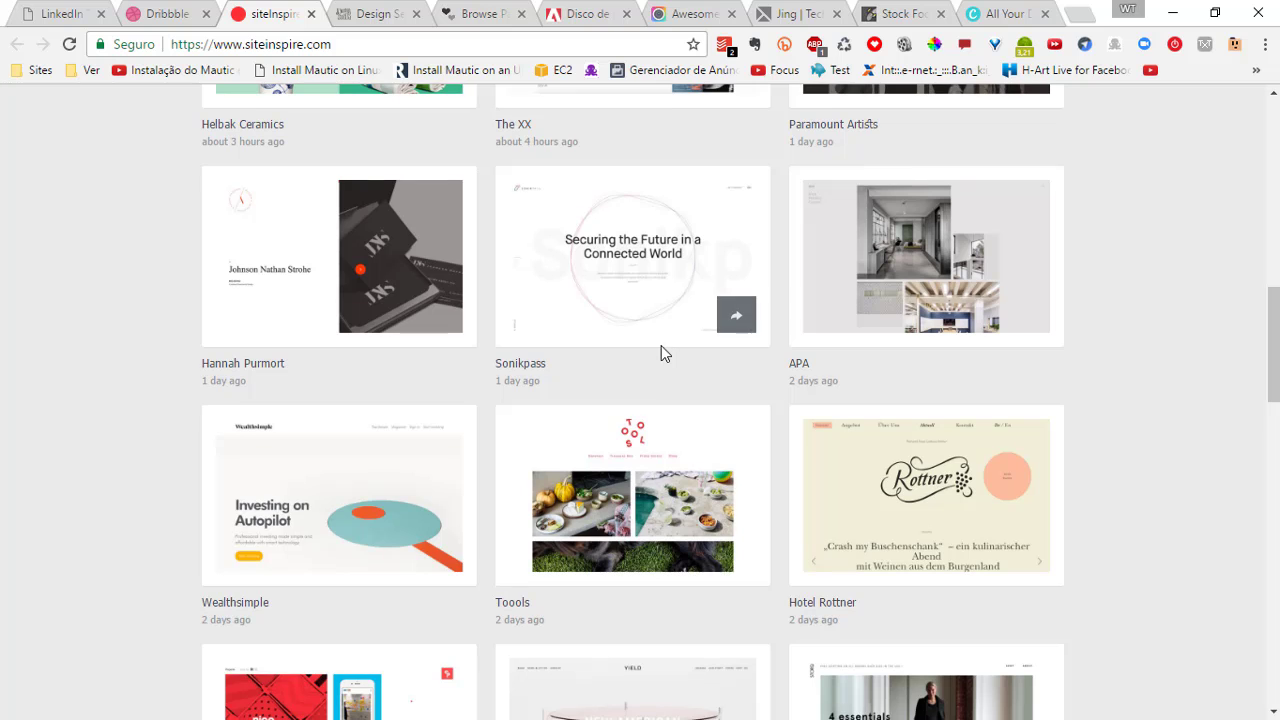
scroll(661, 354, up, 2)
scroll(660, 354, down, 5)
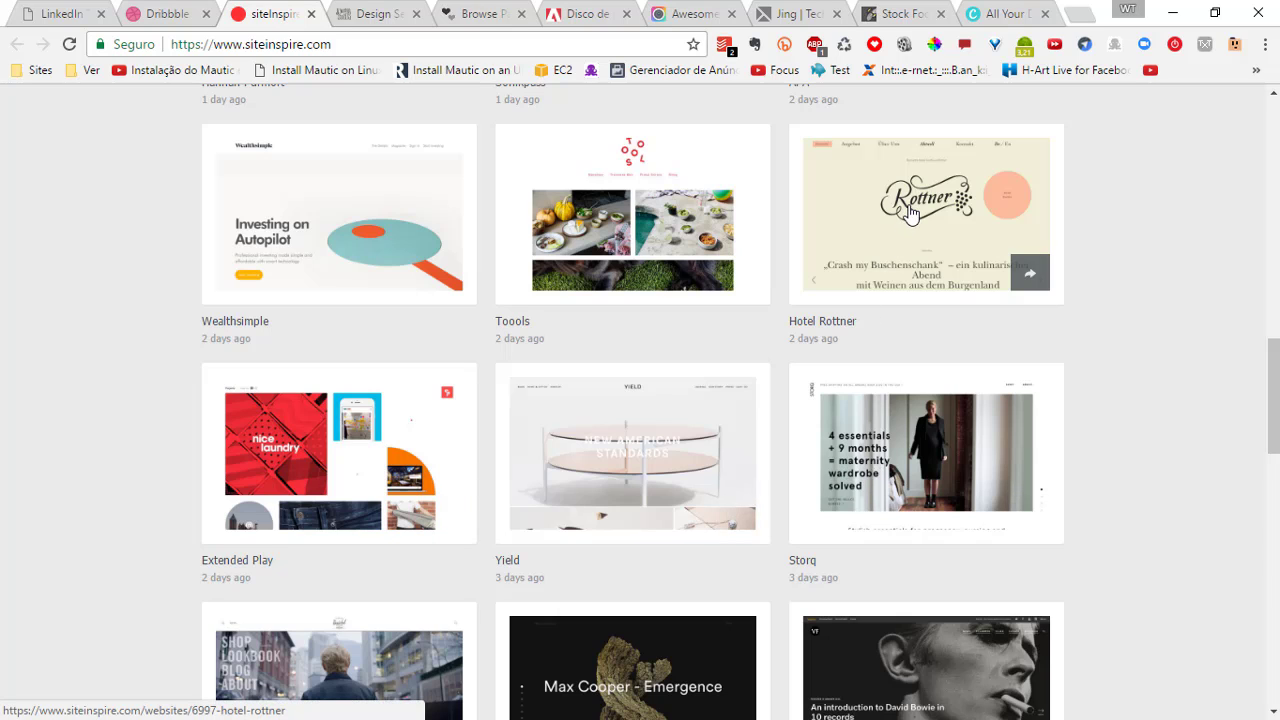
scroll(600, 275, down, 3)
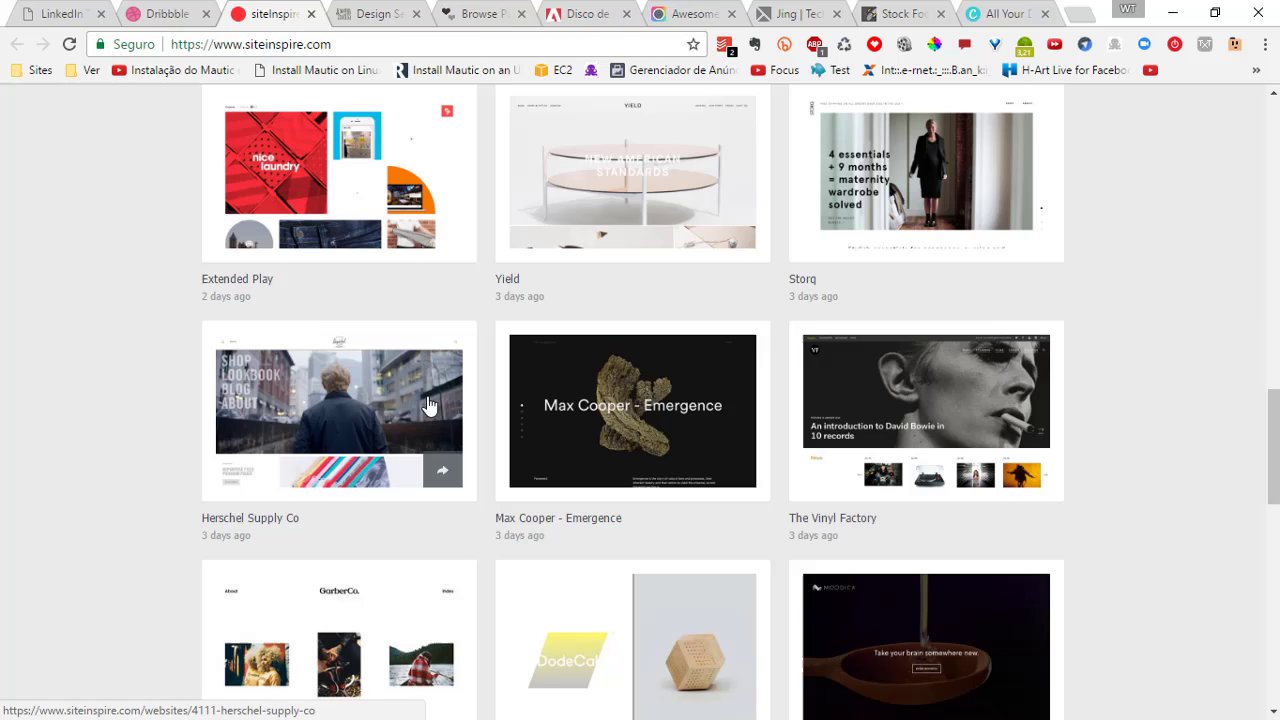
Open the "Herschel Supply Co" entry and examine its preview, types, subjects and similar websites
click(331, 402)
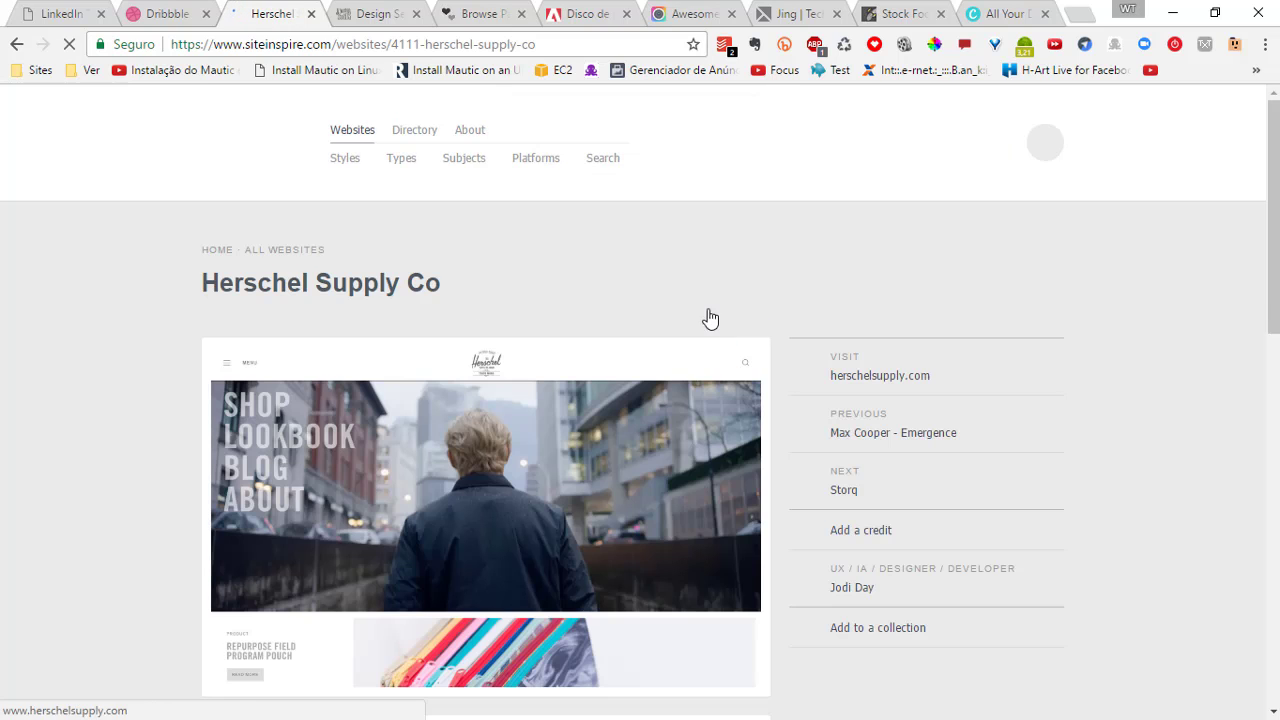
scroll(703, 308, down, 3)
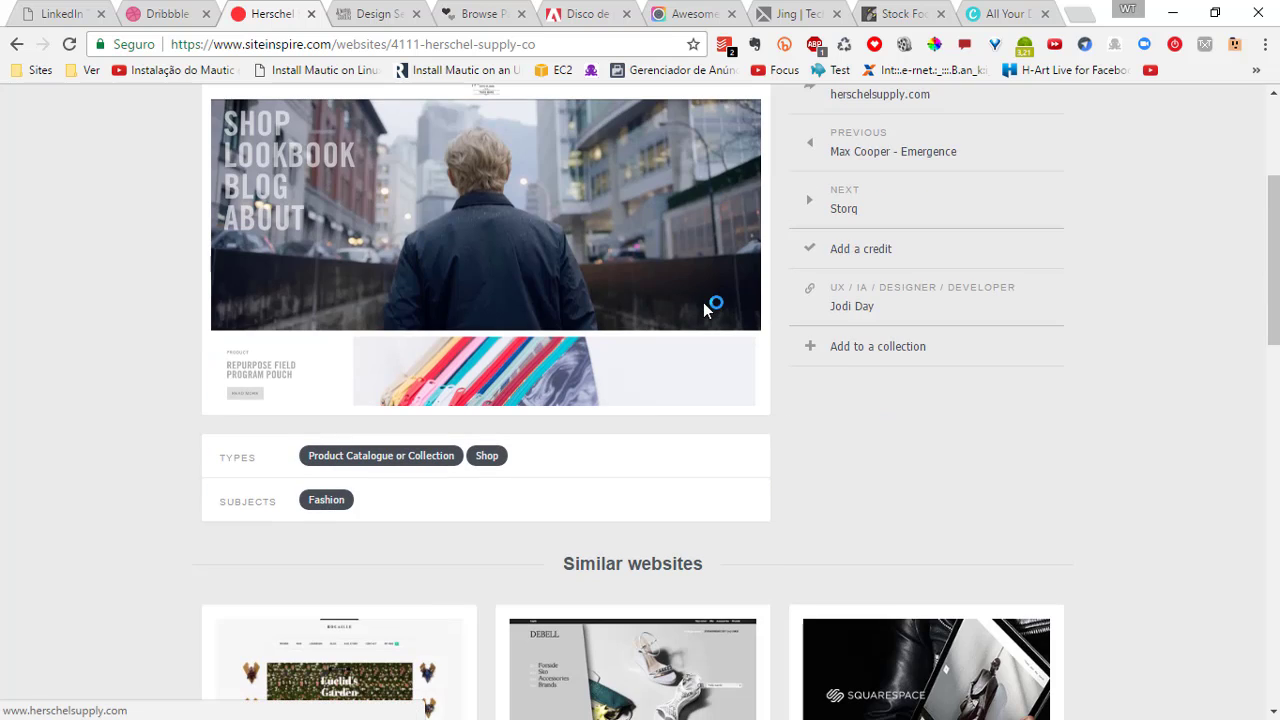
scroll(583, 303, down, 3)
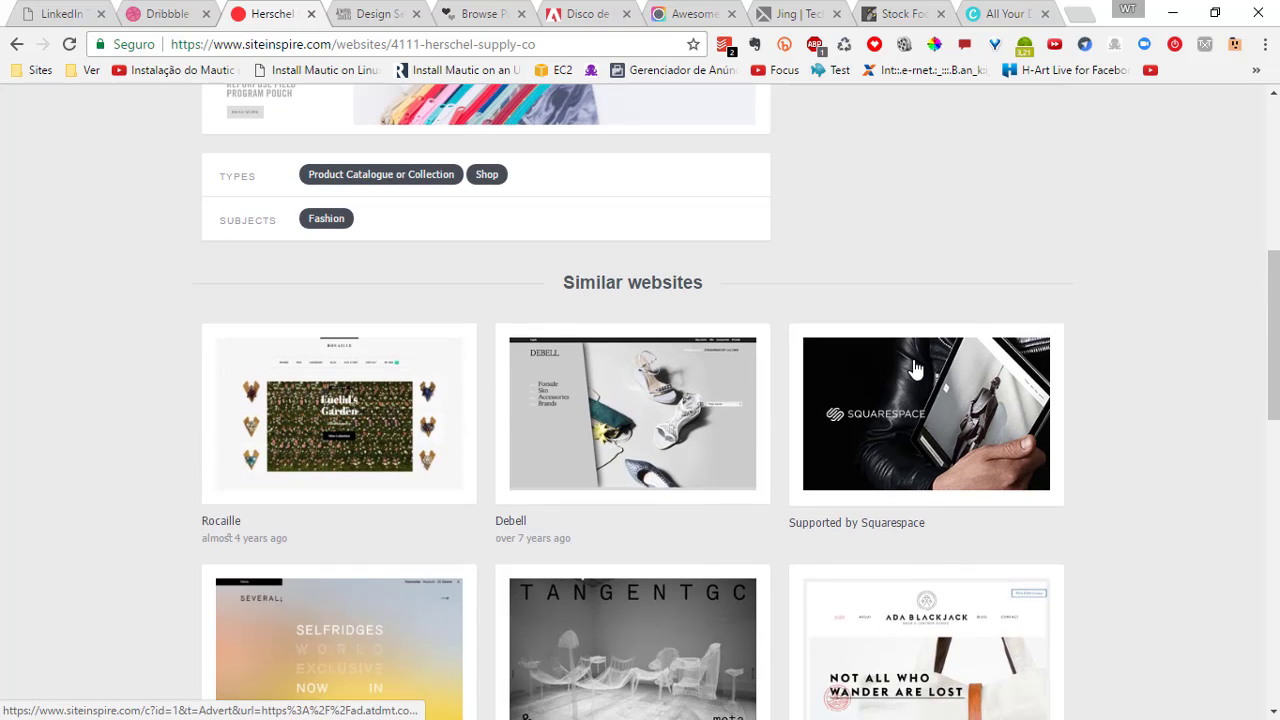
scroll(485, 320, up, 4)
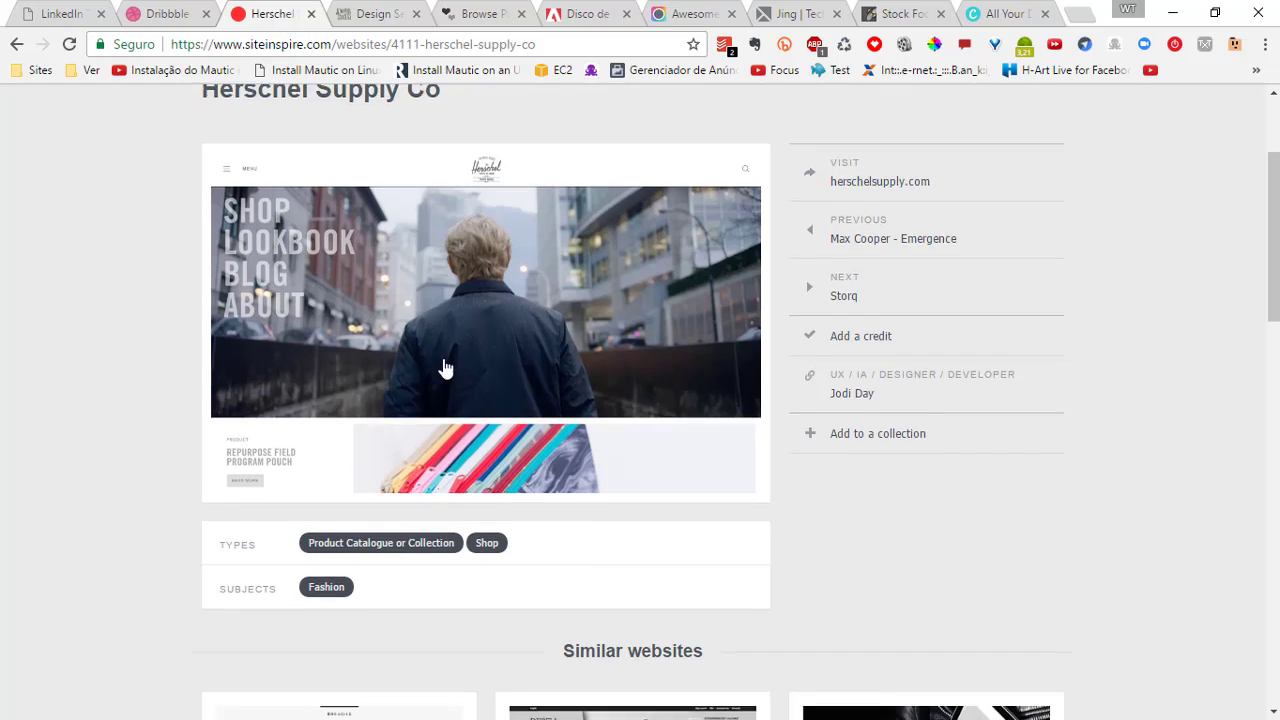
Browse the similar websites listed for "Herschel Supply Co" from "Rocaille" to "Katama Swim", returning to the start of the entry
scroll(443, 366, down, 5)
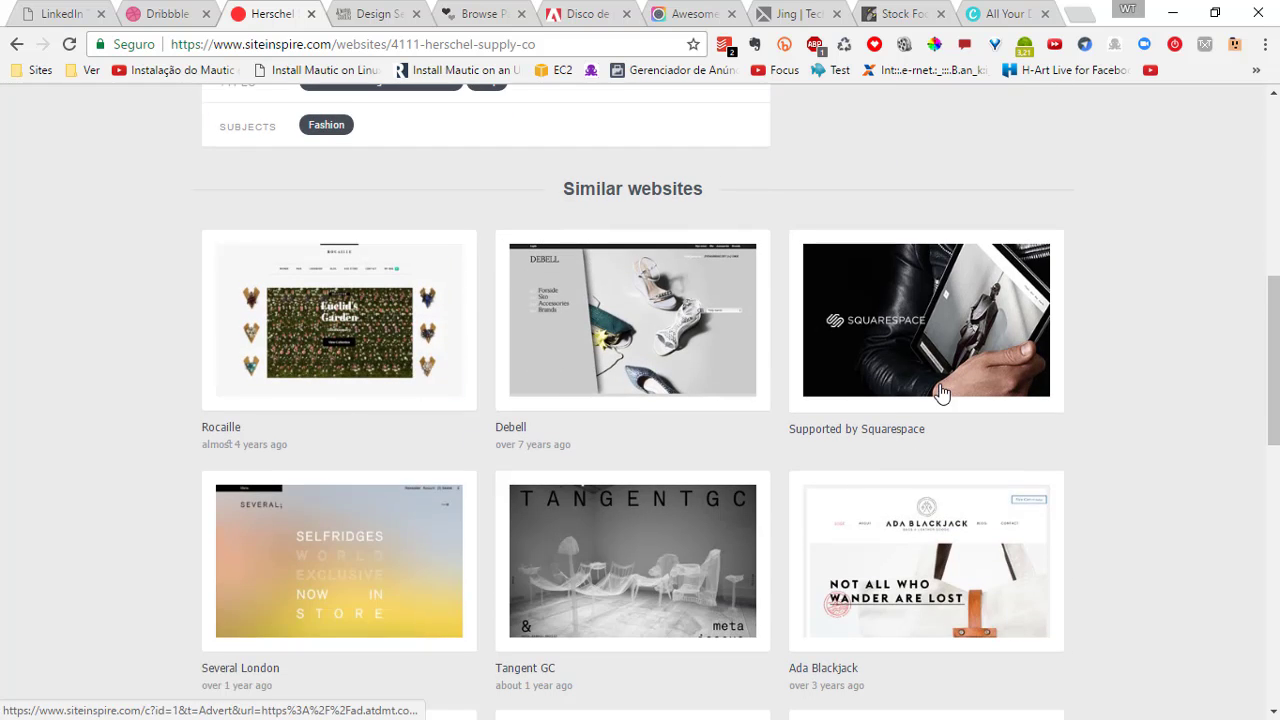
scroll(940, 391, down, 3)
scroll(940, 391, down, 2)
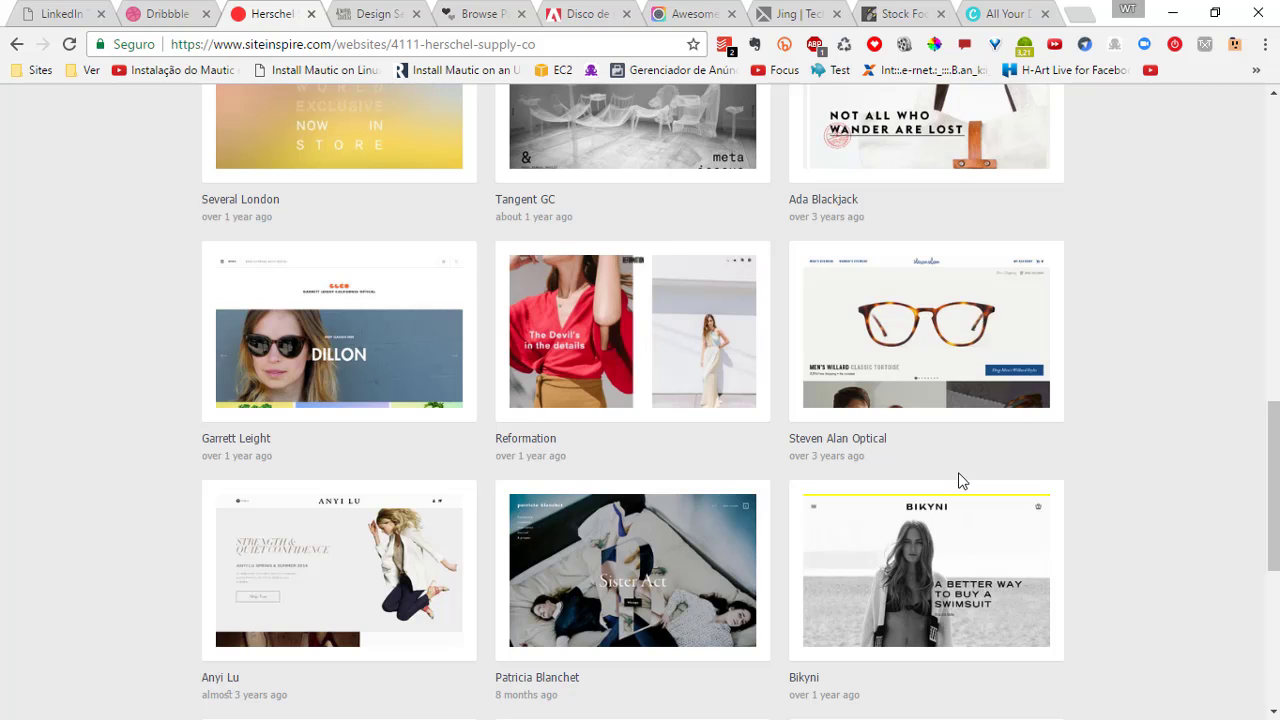
scroll(931, 495, down, 3)
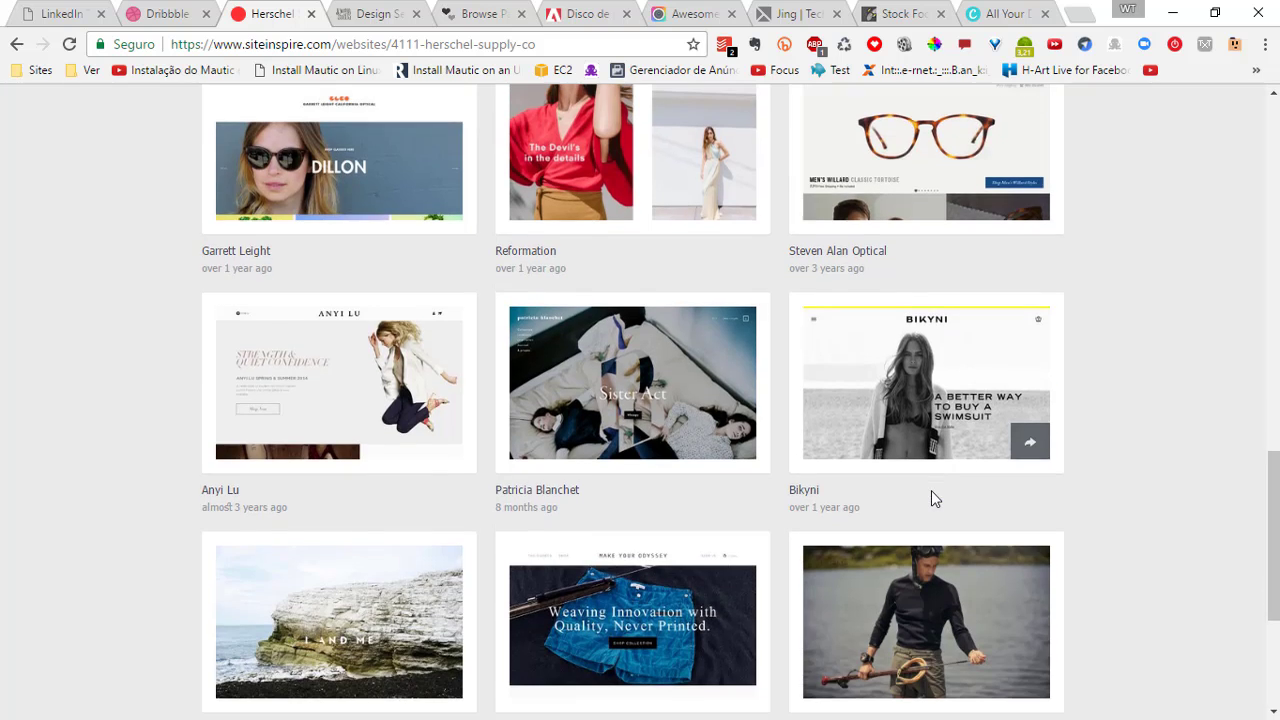
scroll(931, 491, down, 2)
scroll(931, 499, down, 1)
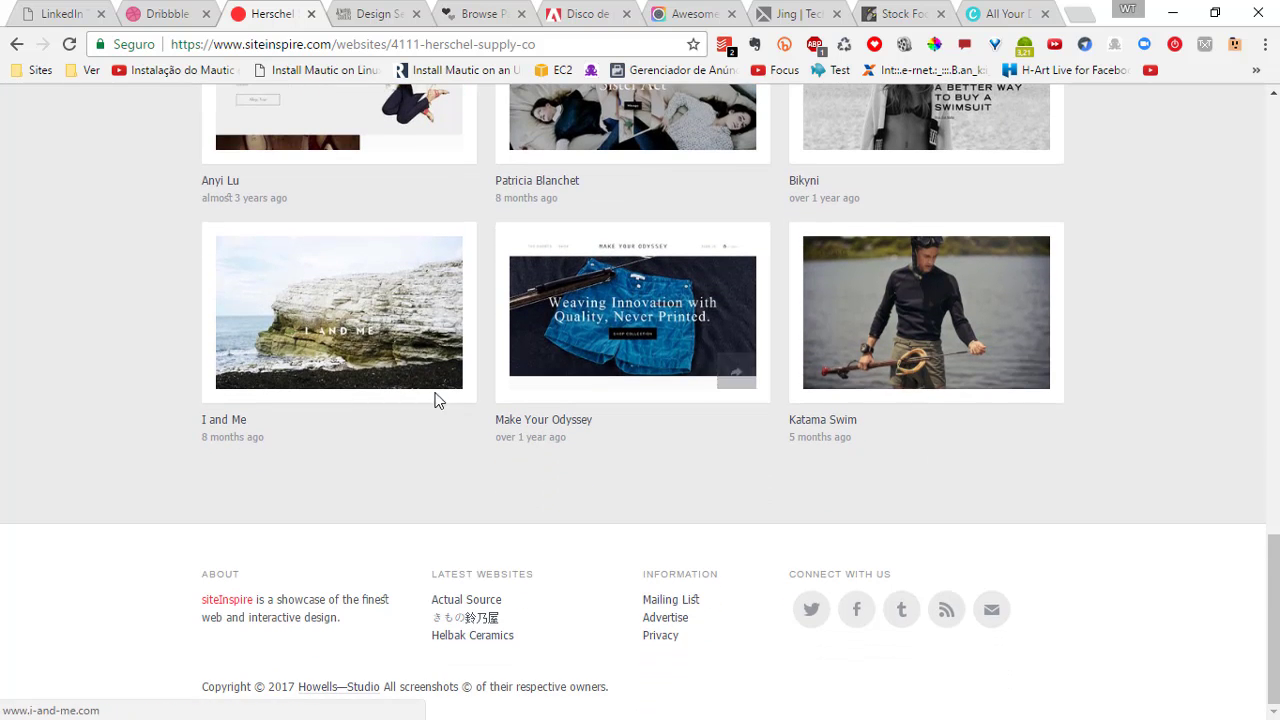
scroll(151, 389, up, 15)
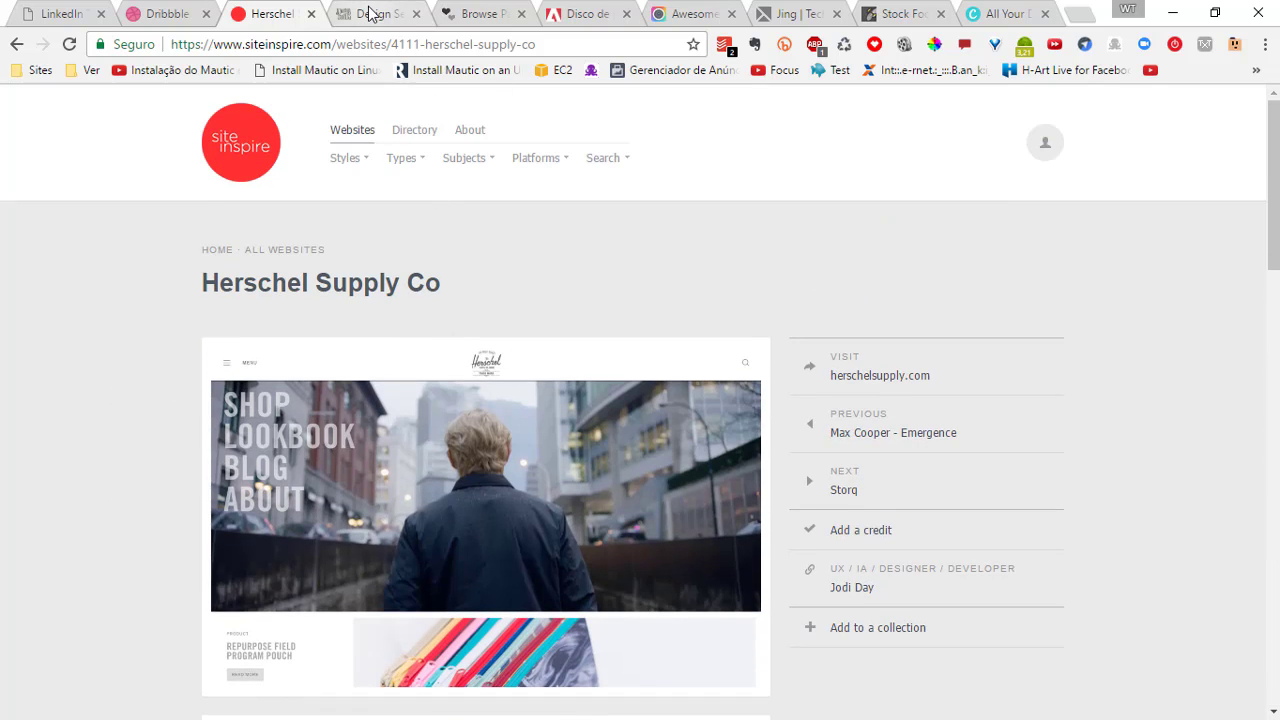
Switch to the Design Seeds site and view its home page palettes, Color Almanac and Seasonal Color Atlas sections
click(370, 13)
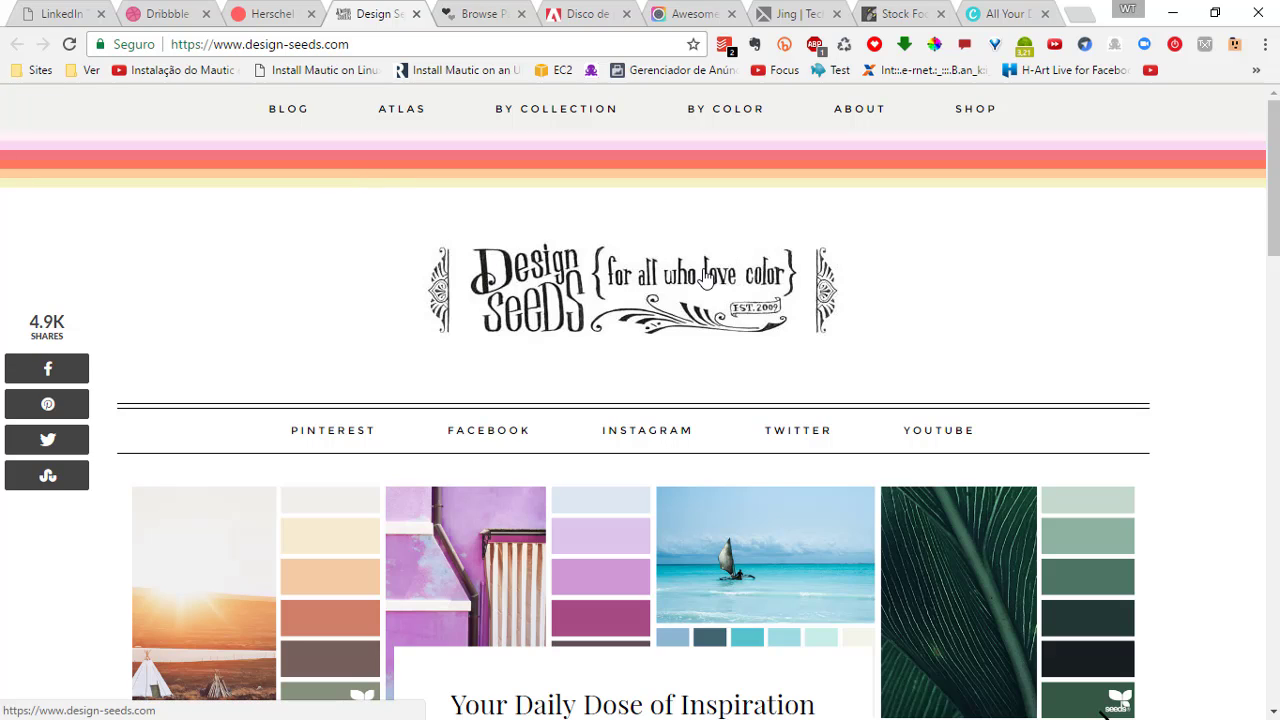
scroll(763, 283, down, 1)
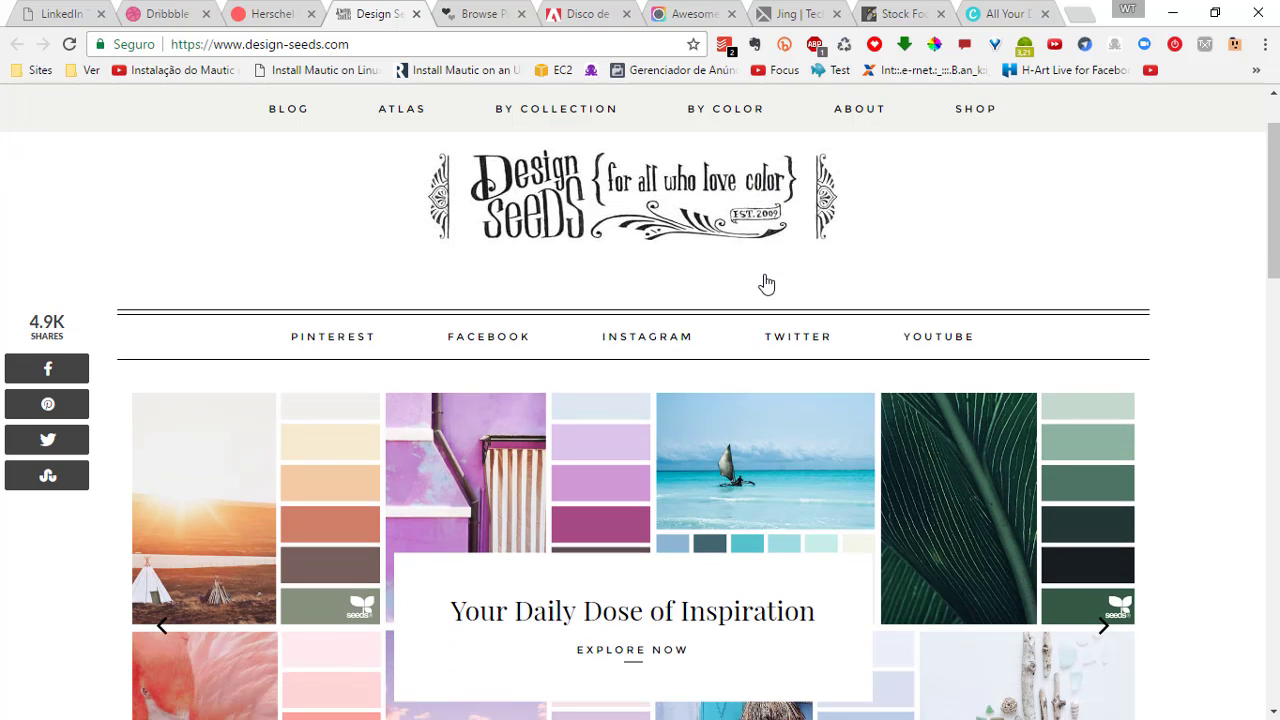
scroll(766, 285, down, 2)
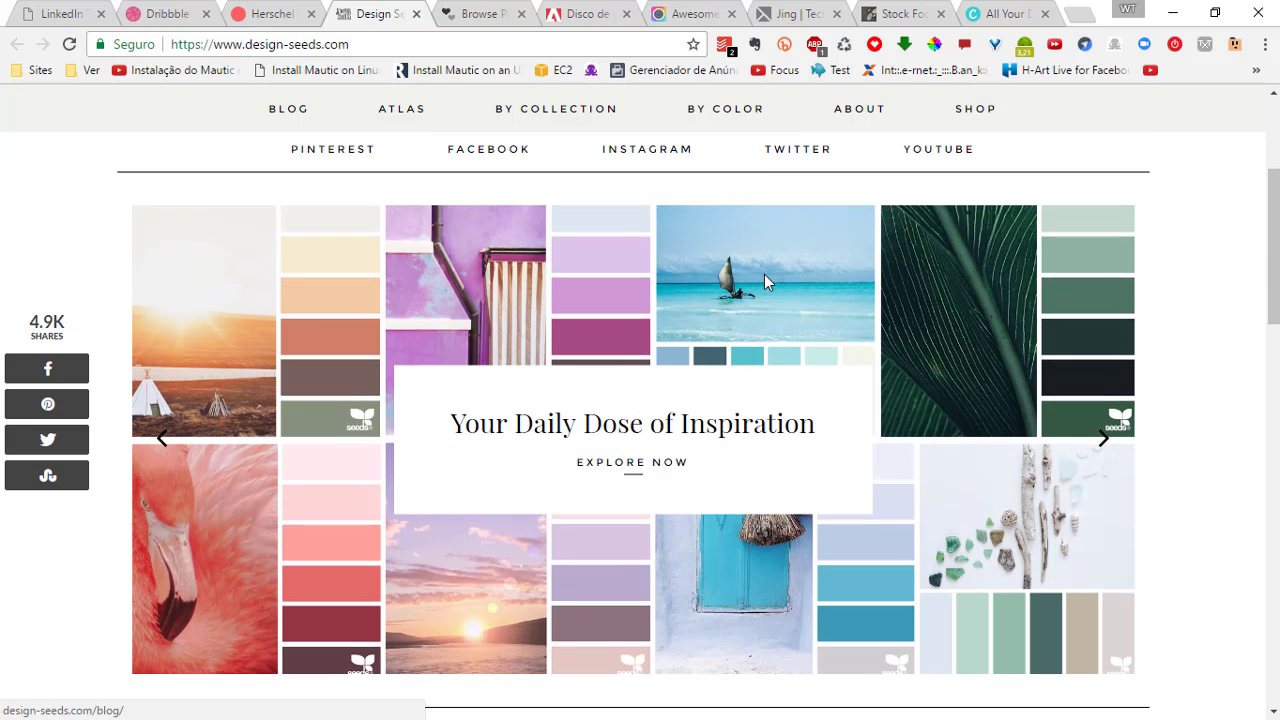
scroll(764, 274, down, 1)
scroll(766, 284, down, 1)
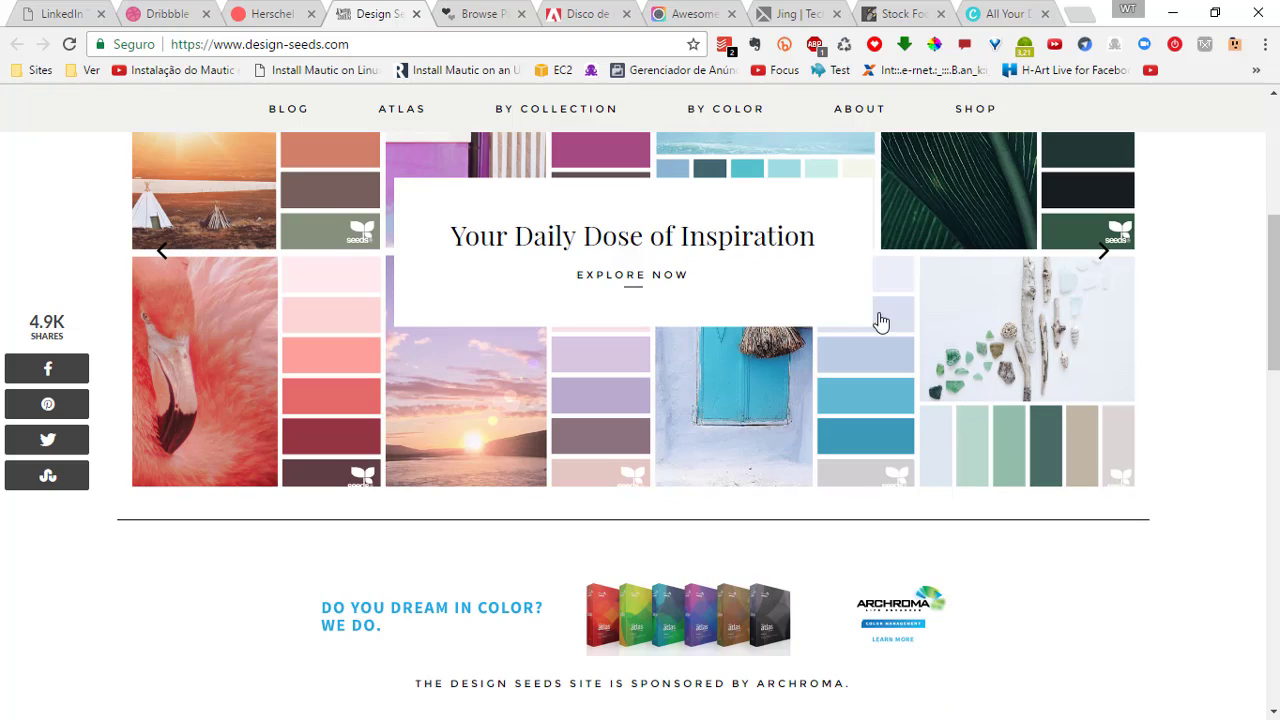
scroll(877, 366, down, 2)
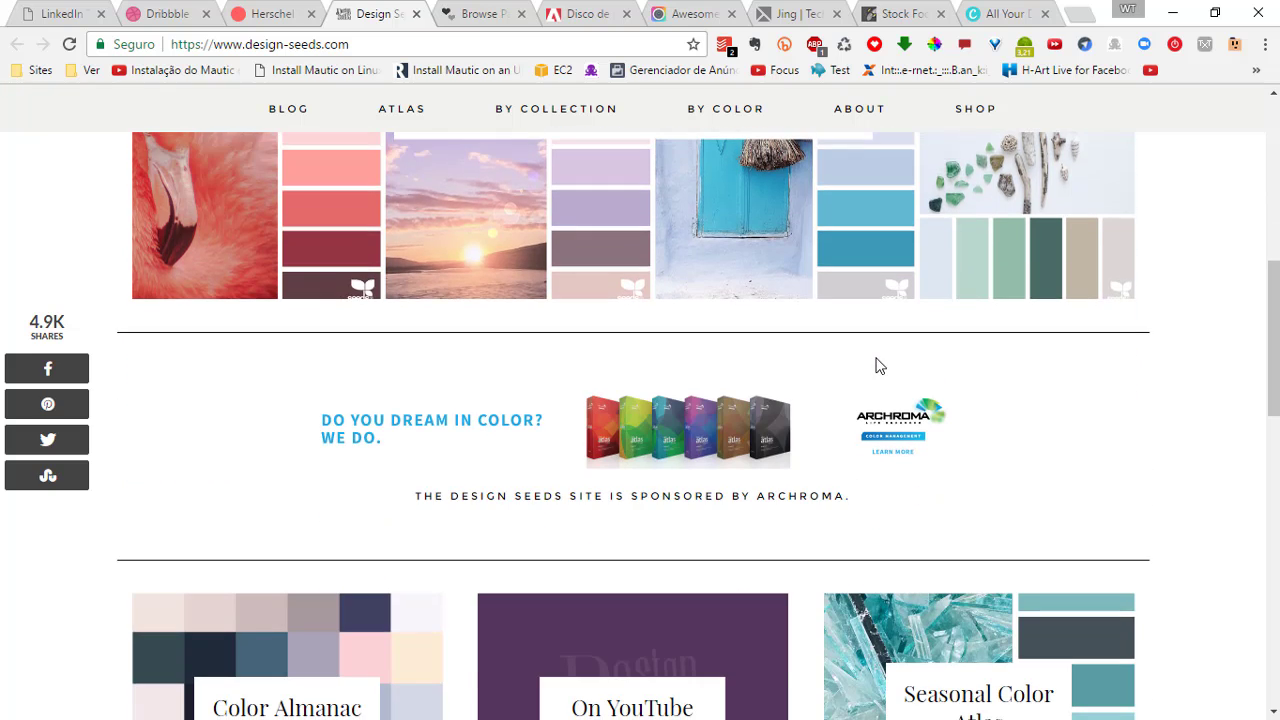
scroll(876, 366, down, 4)
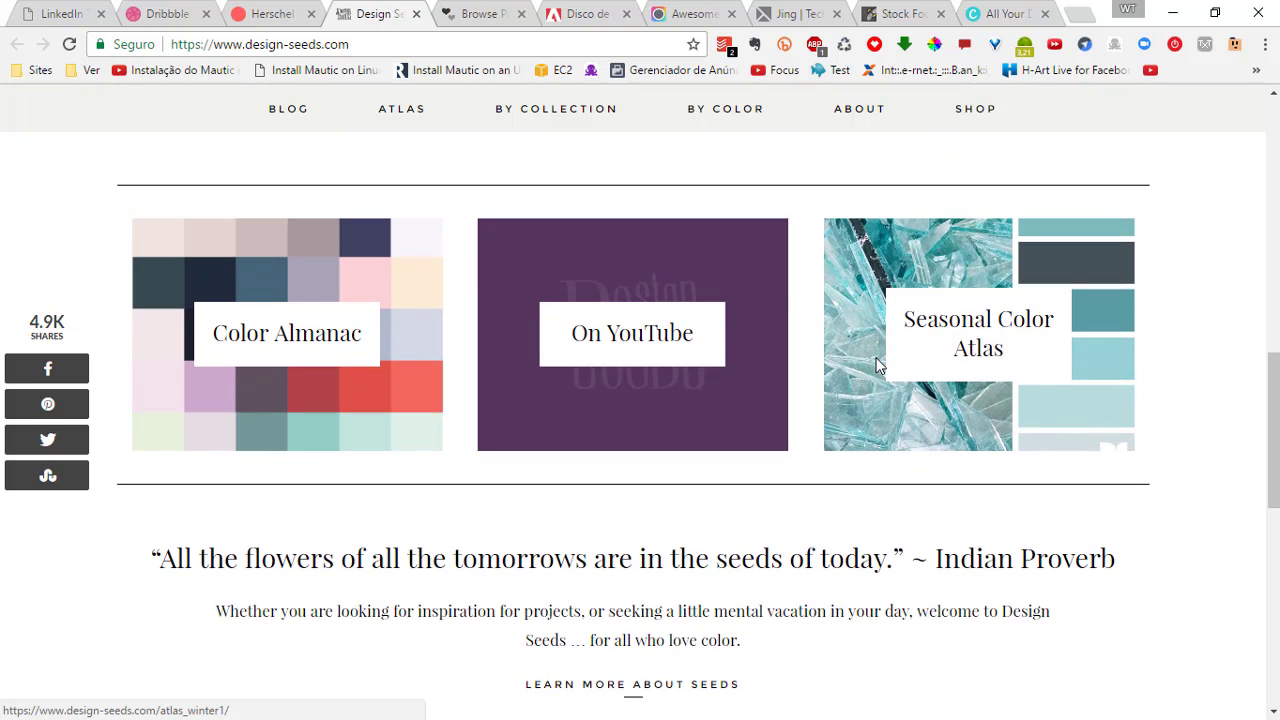
scroll(876, 366, down, 1)
scroll(730, 365, up, 2)
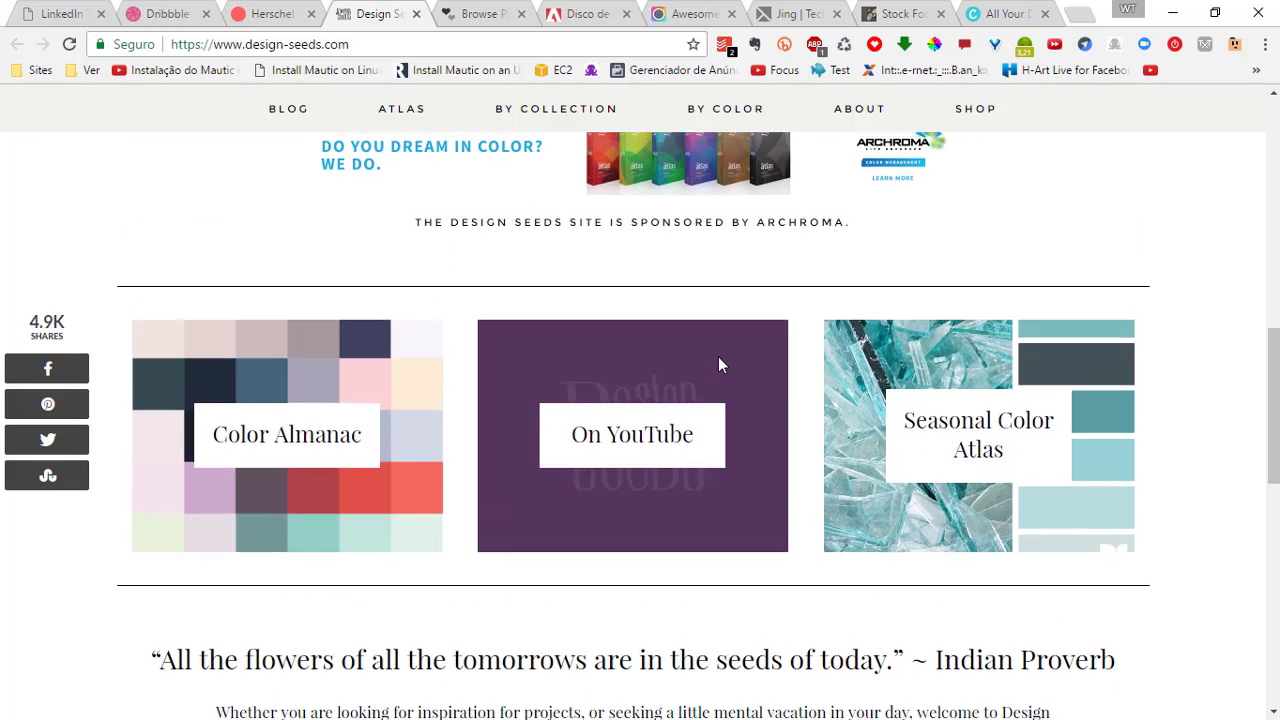
scroll(718, 356, up, 5)
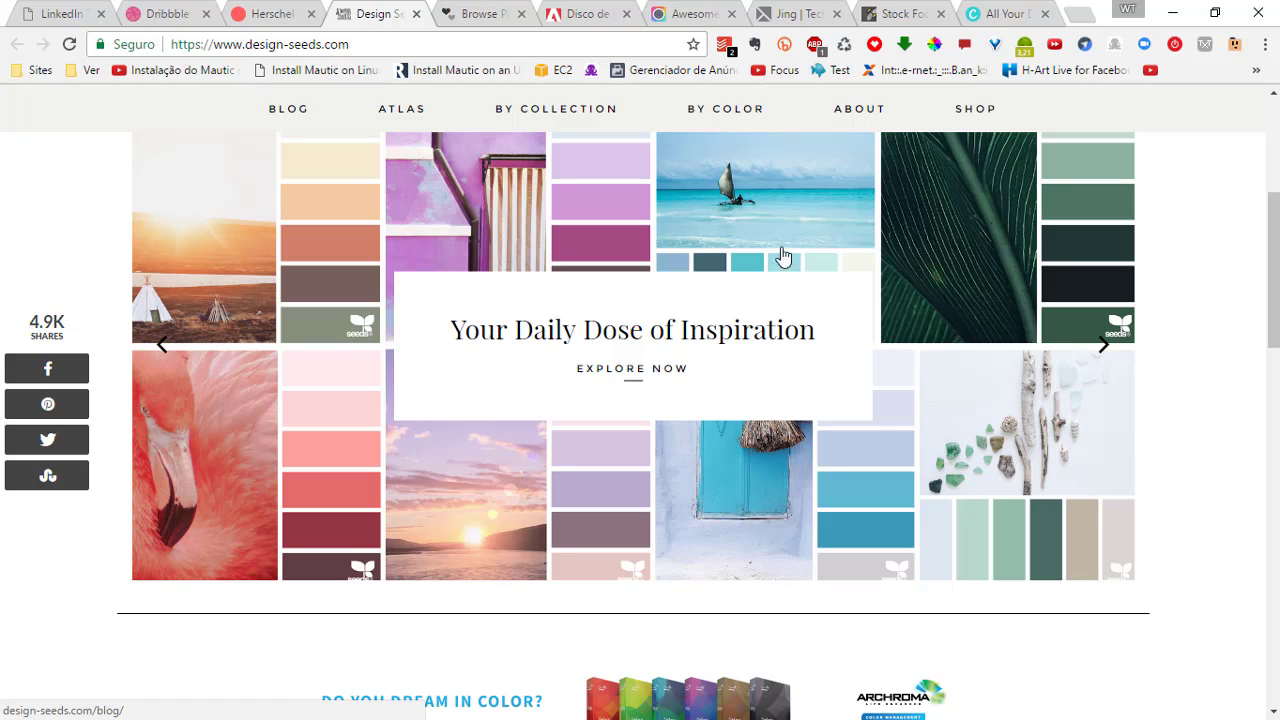
Open the Design Seeds blog from the daily inspiration banner and compare the "Color Flora" flower photo with its palette
click(770, 206)
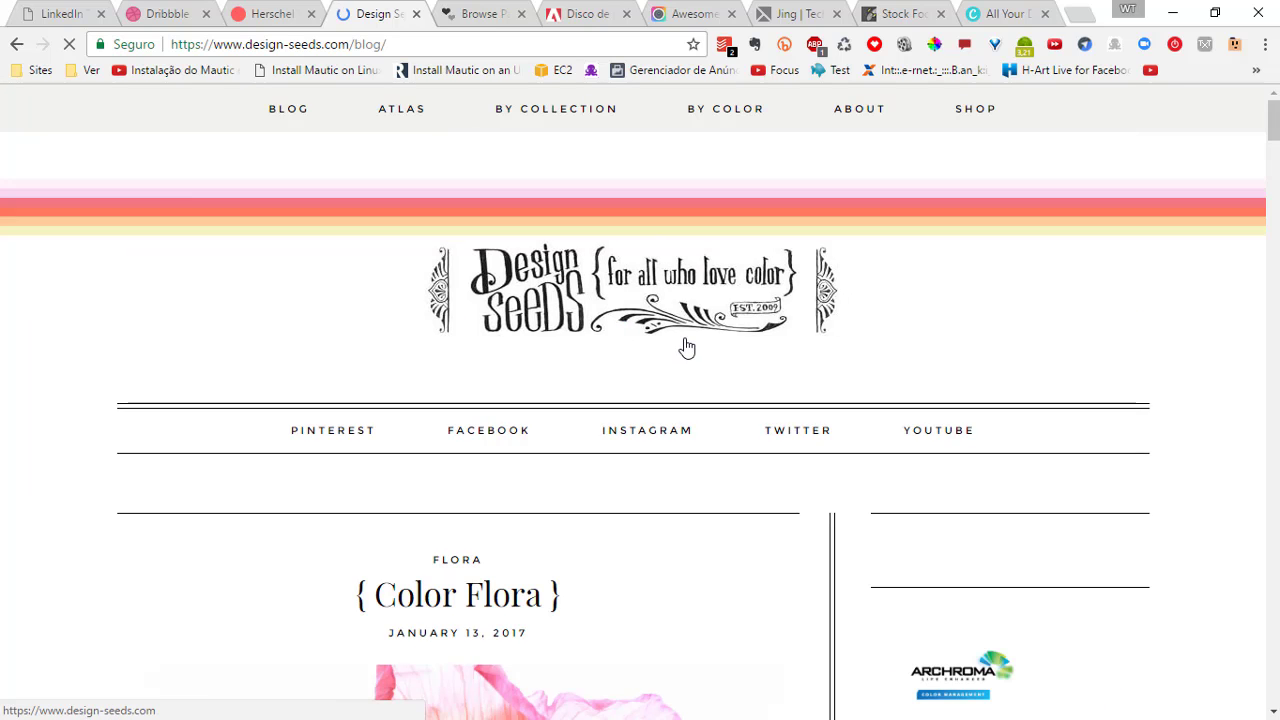
scroll(686, 347, down, 5)
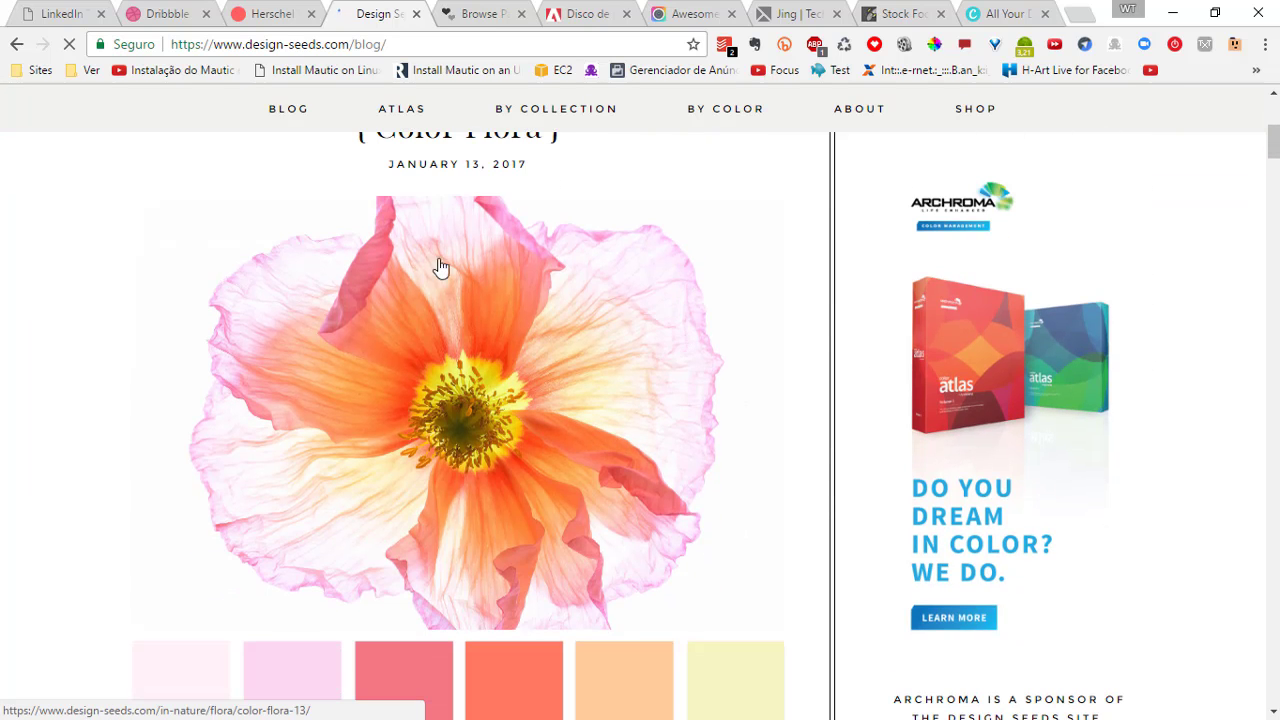
scroll(550, 360, down, 3)
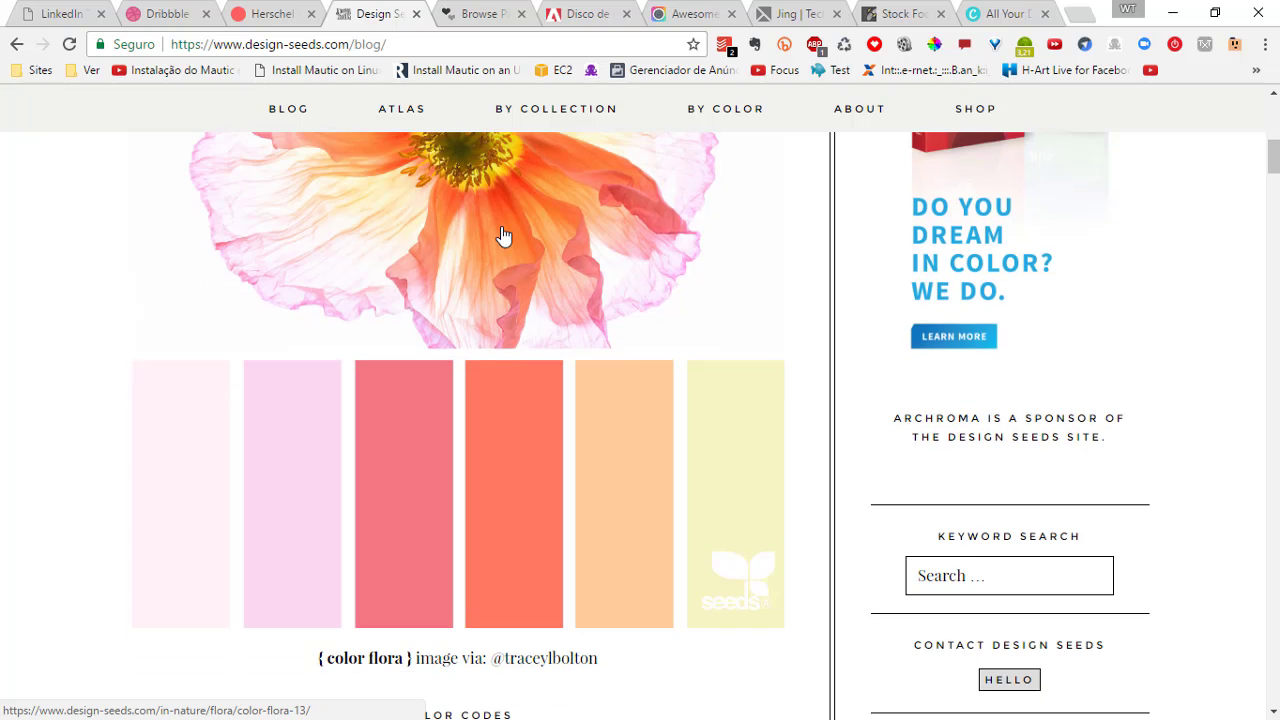
scroll(503, 234, up, 3)
scroll(423, 398, down, 3)
scroll(626, 469, up, 2)
scroll(295, 527, down, 2)
scroll(423, 408, down, 5)
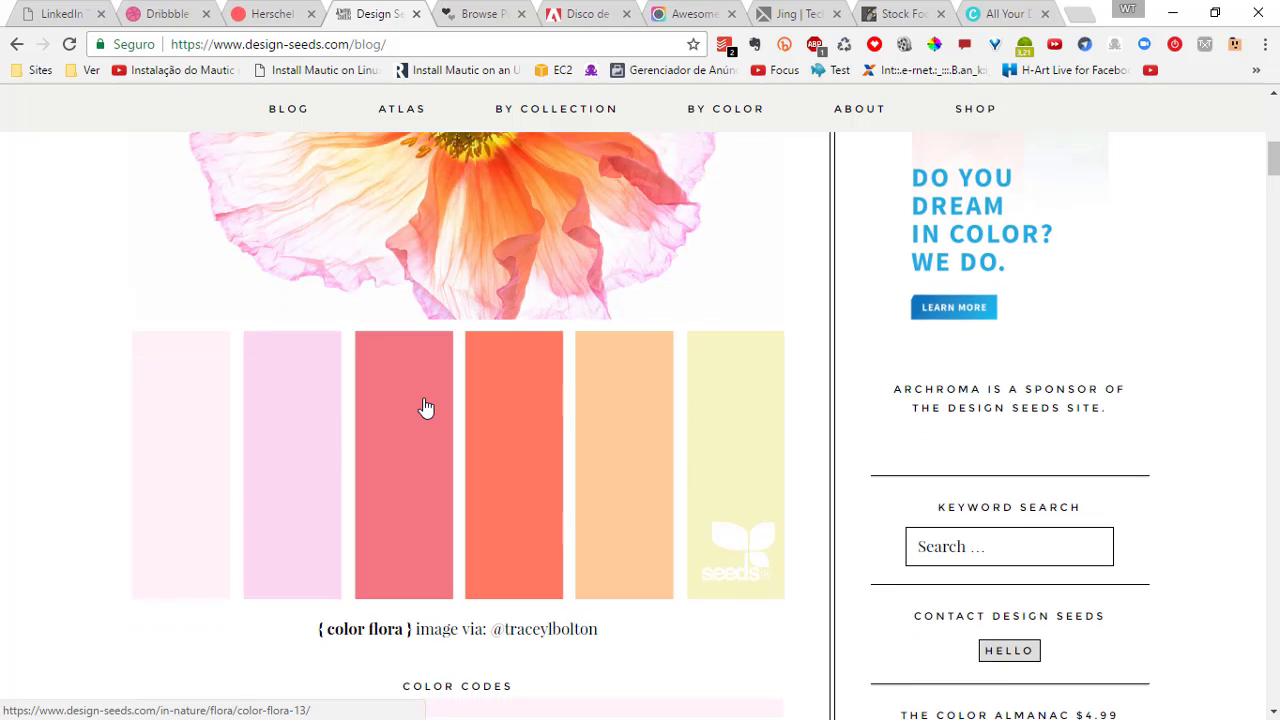
Examine the "Color Wander" post's photo, color swatches and color codes
scroll(425, 405, down, 6)
scroll(426, 411, up, 2)
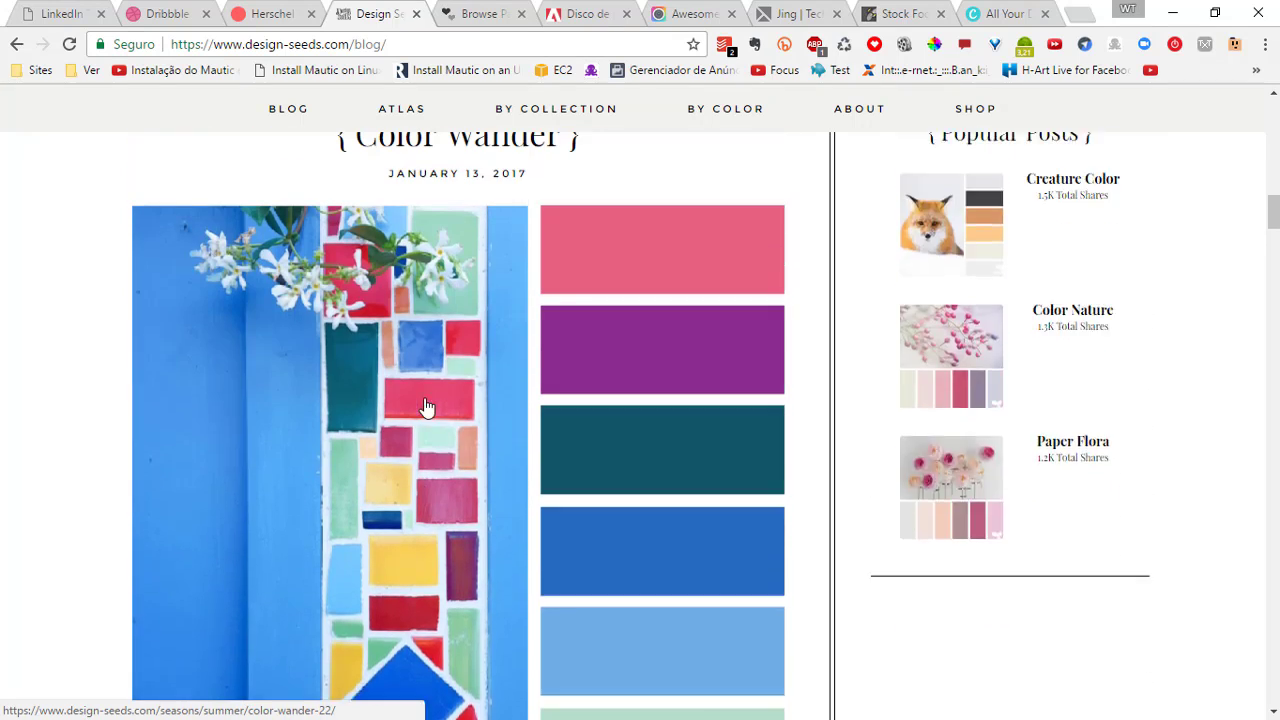
scroll(320, 506, down, 3)
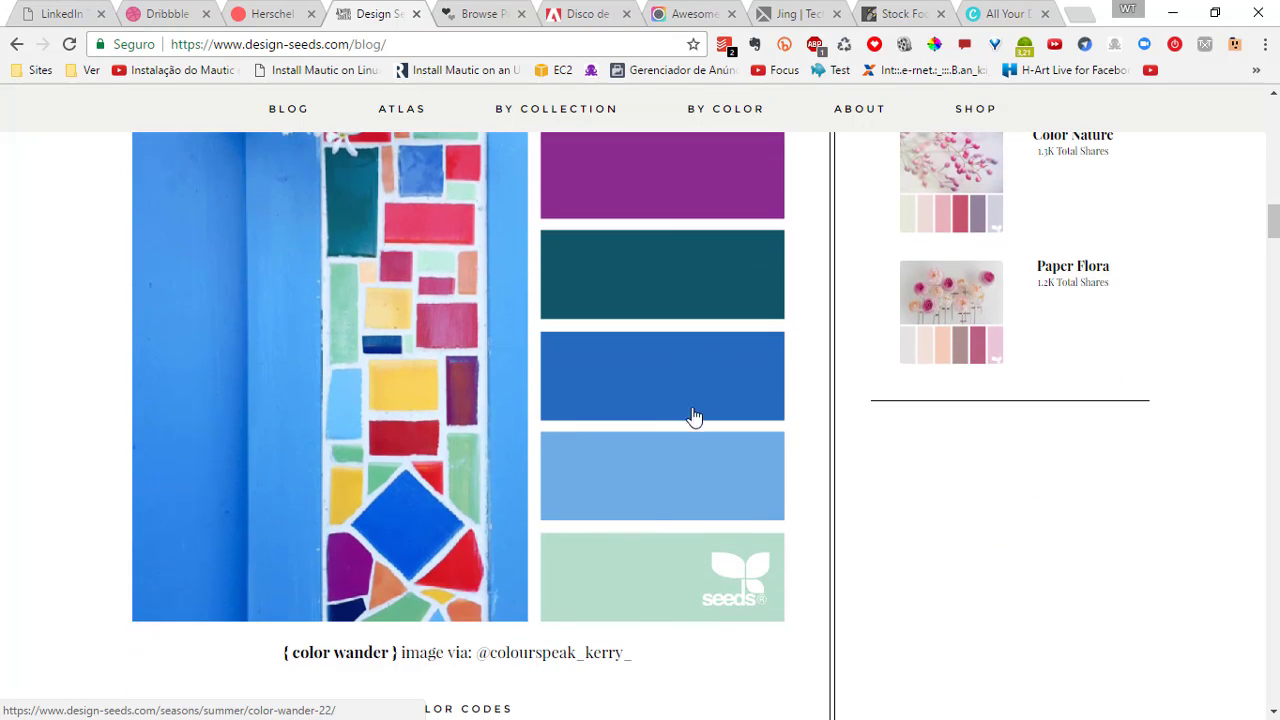
scroll(670, 182, down, 6)
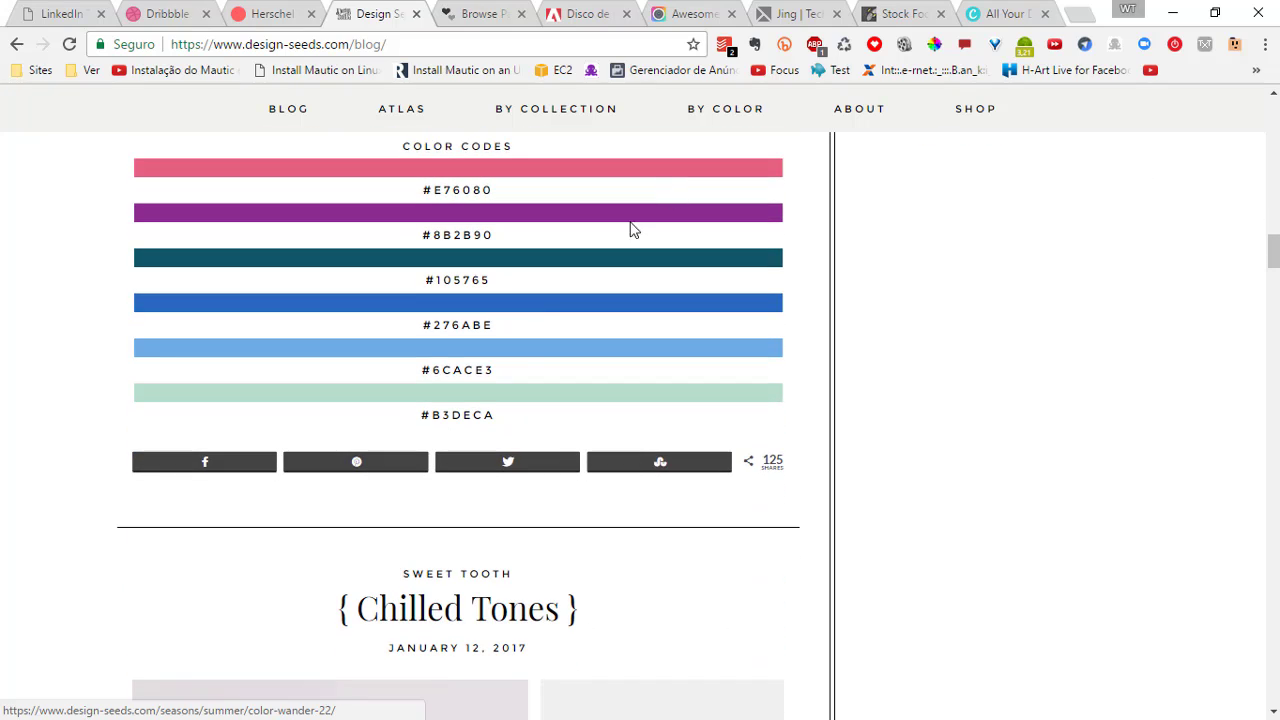
Highlight the "Color Wander" color codes one at a time from #B3DECA up to #E76080, finishing with #276ABE
drag(486, 418, 430, 419)
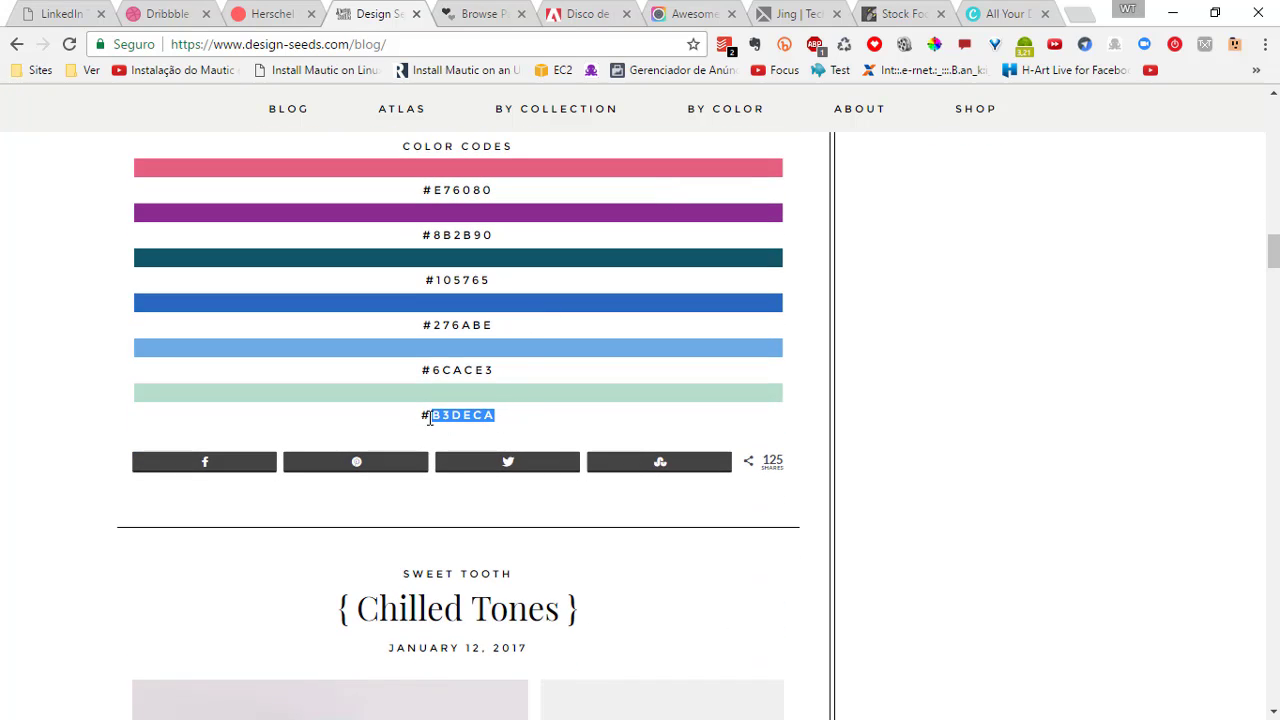
double_click(455, 367)
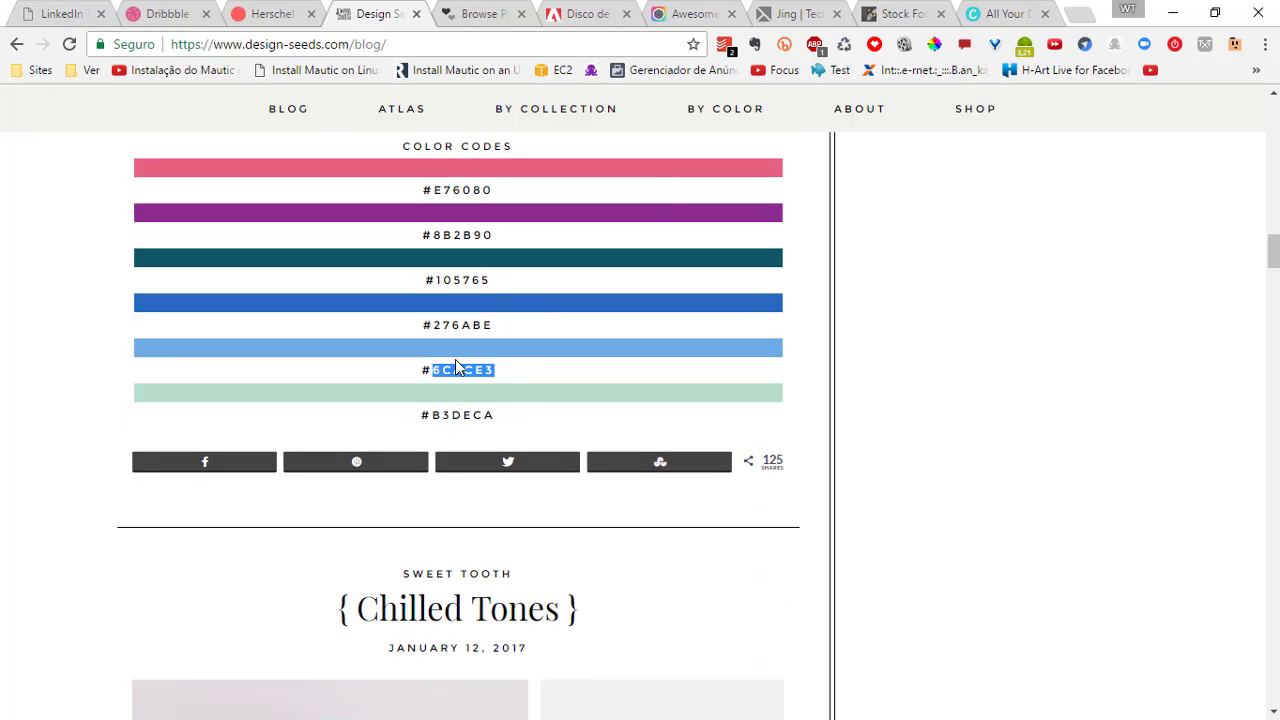
drag(510, 327, 415, 281)
click(500, 287)
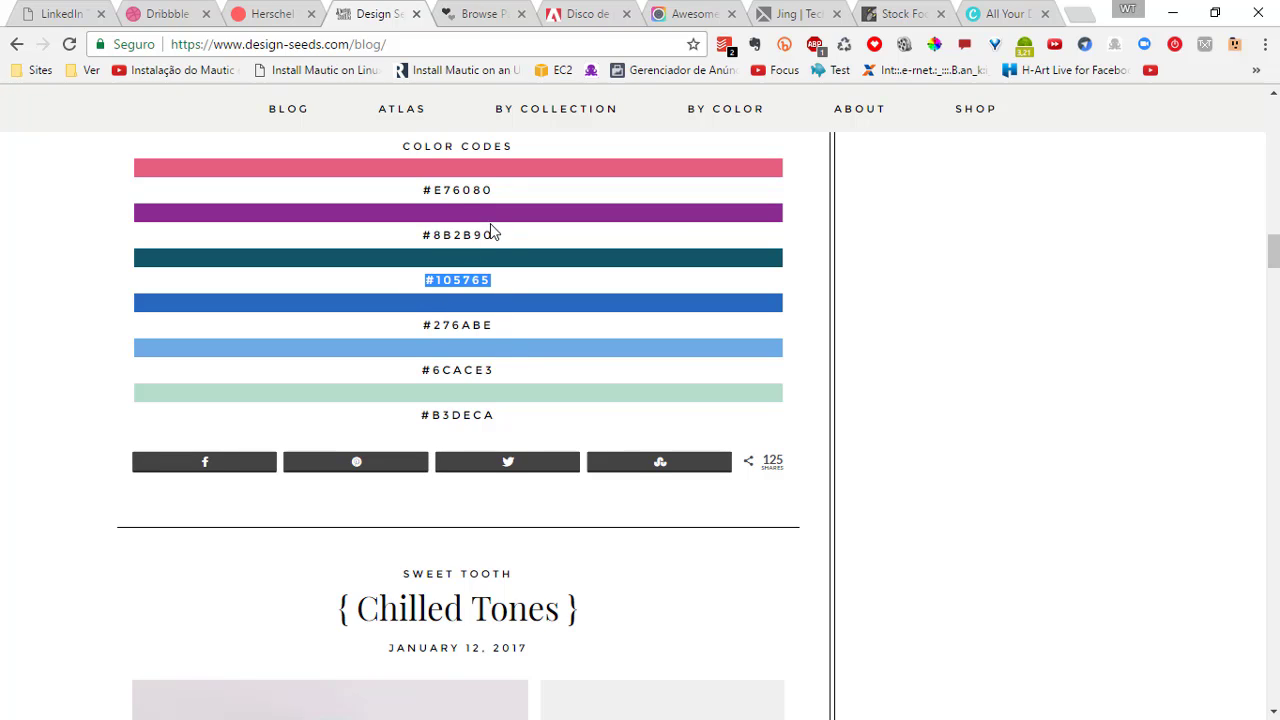
drag(502, 237, 410, 242)
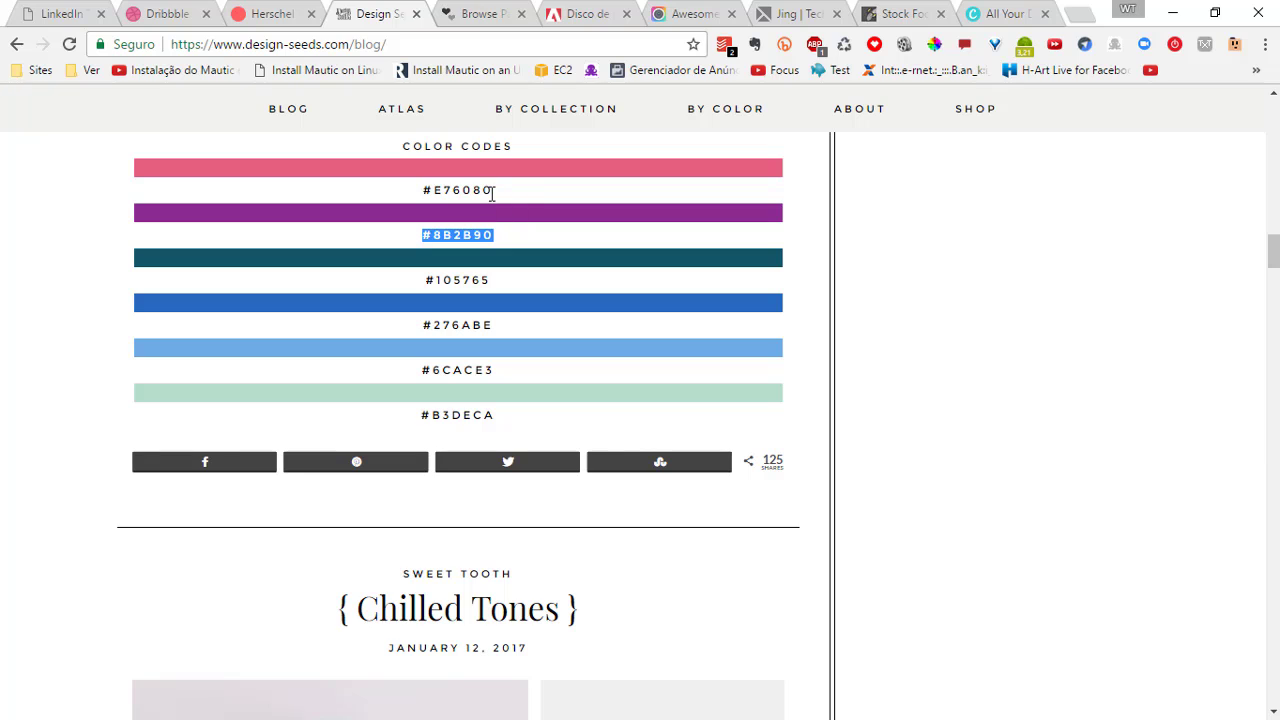
drag(491, 193, 397, 203)
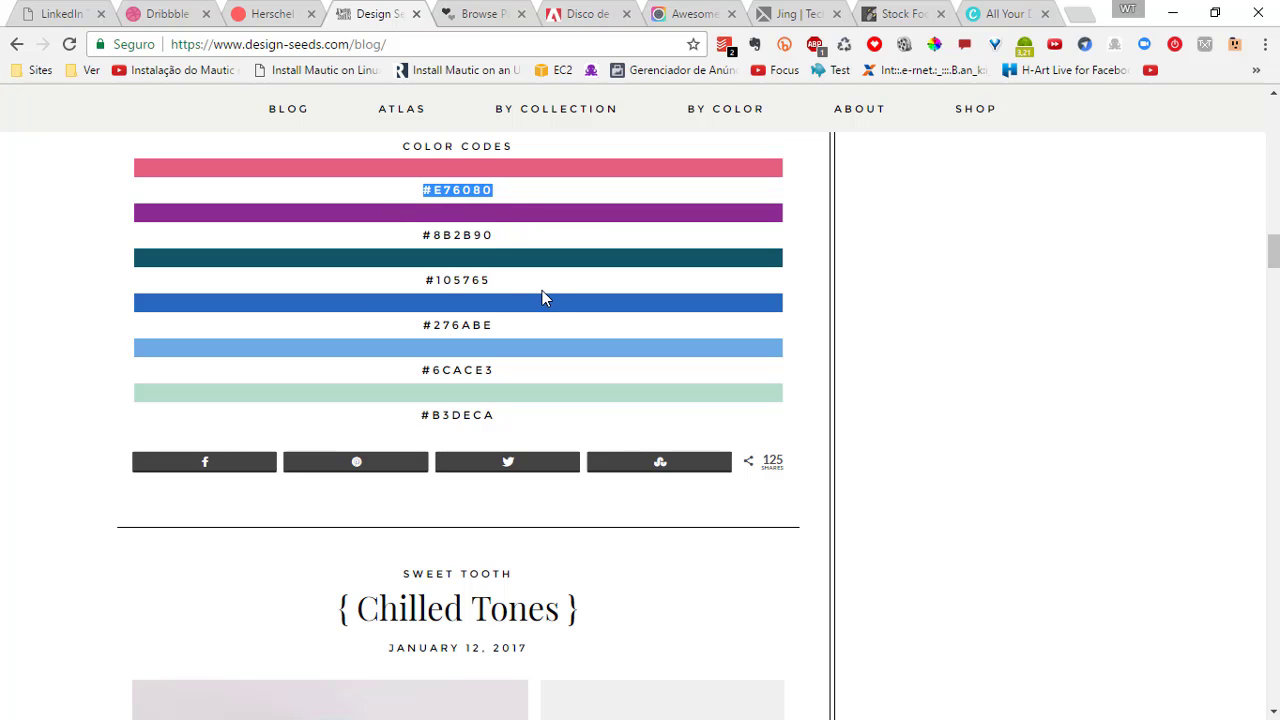
scroll(542, 291, up, 1)
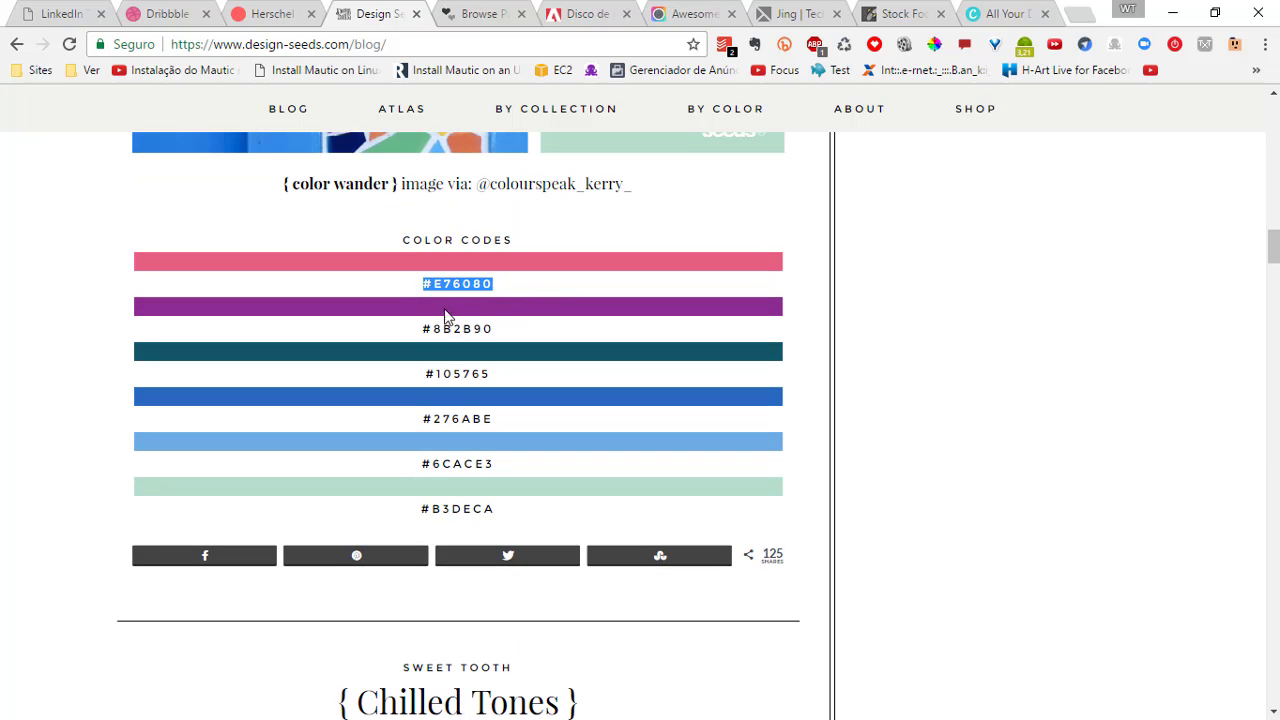
triple_click(464, 417)
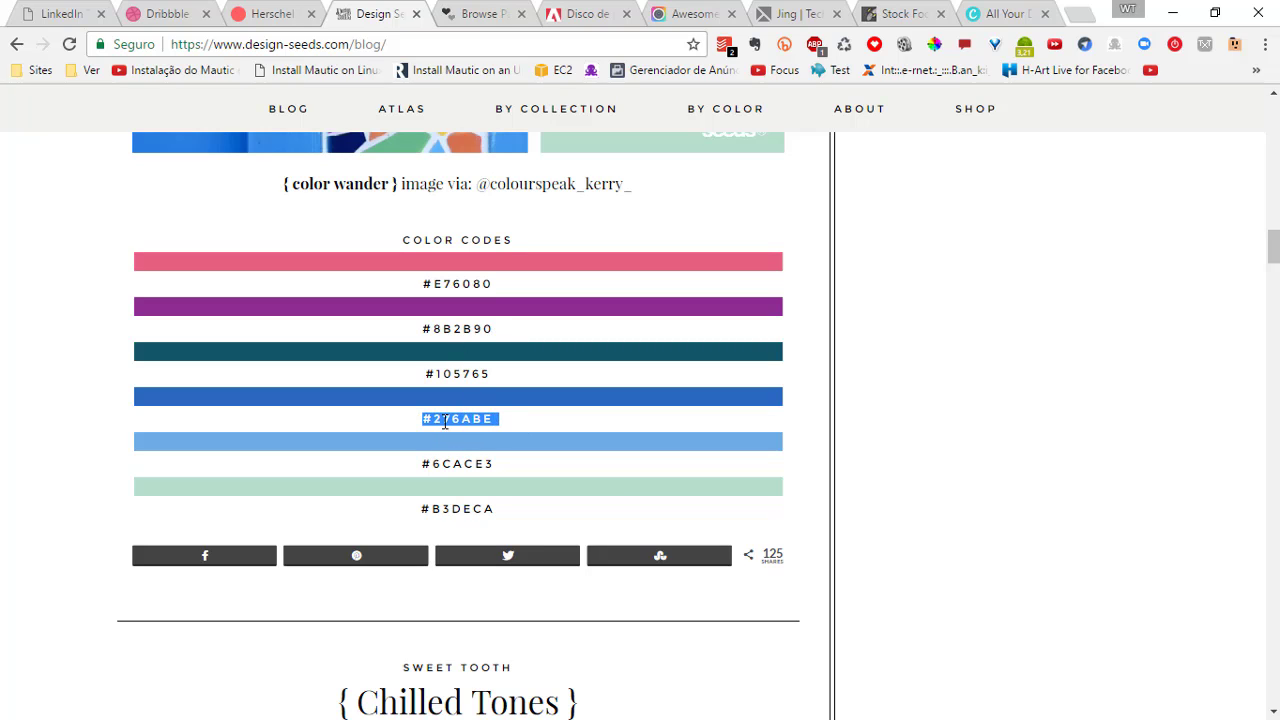
View the "Chilled Tones" post's photo, palette and color codes
scroll(474, 414, down, 6)
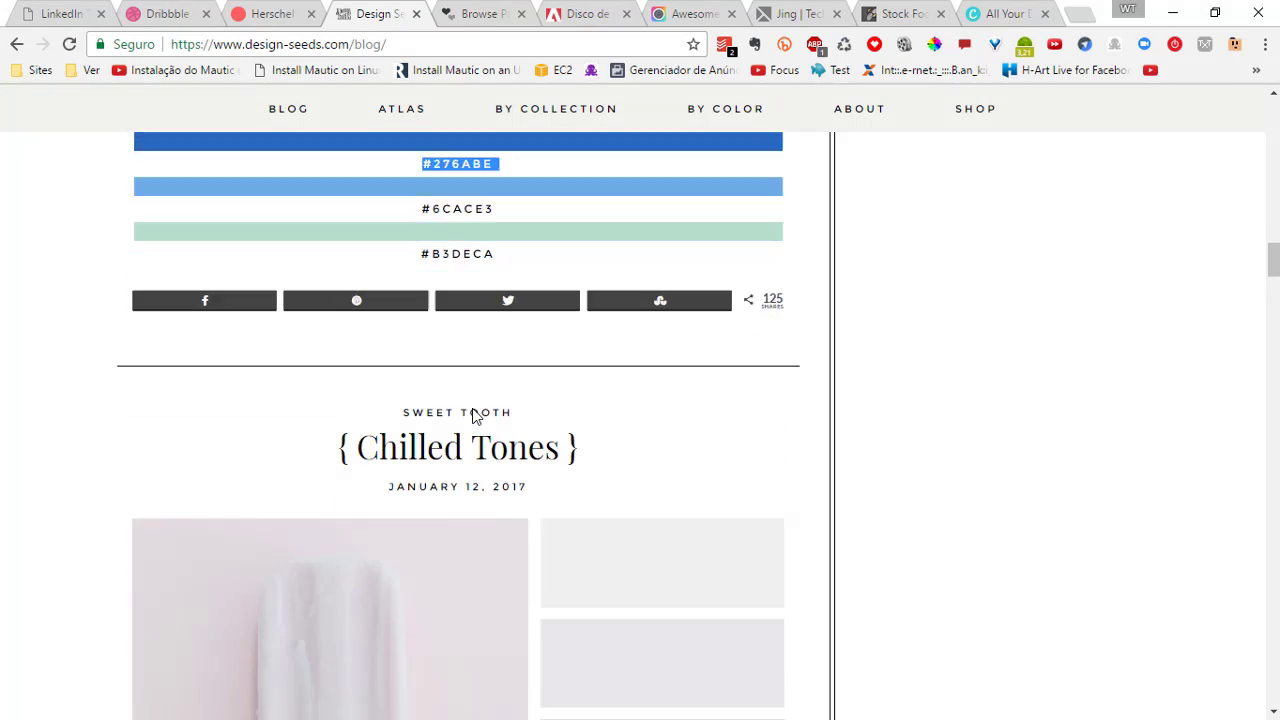
scroll(666, 349, down, 3)
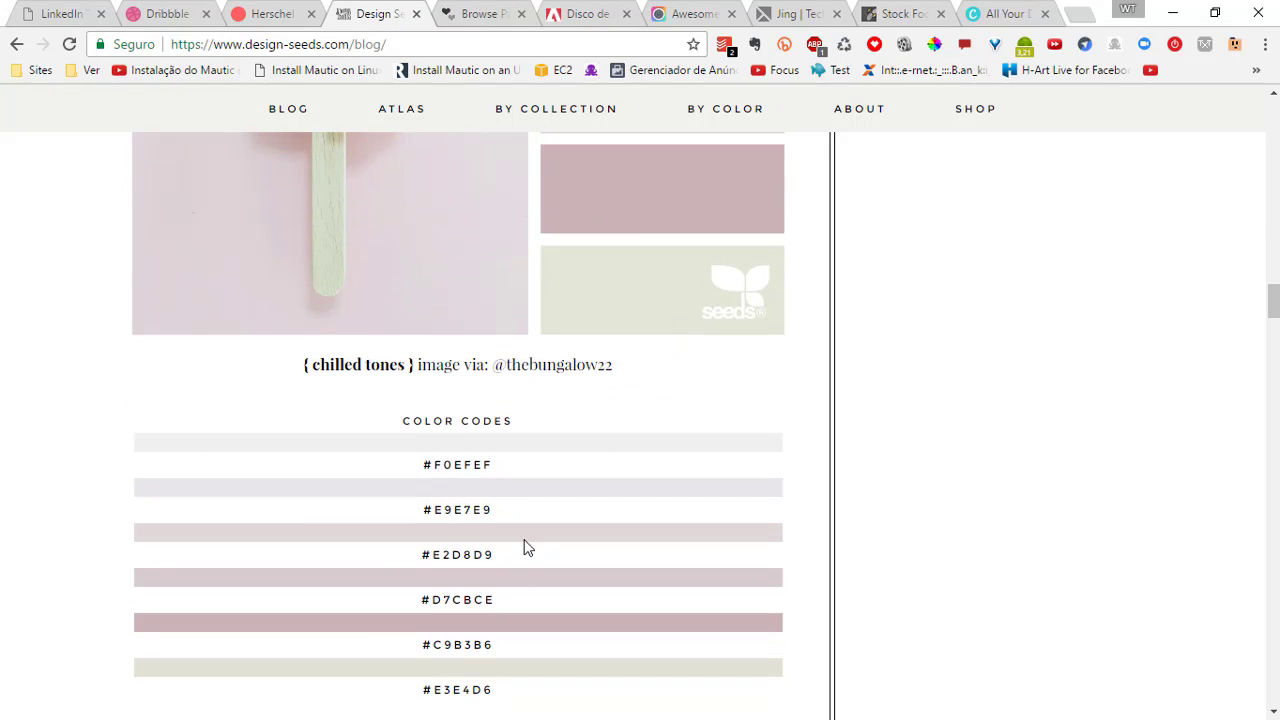
scroll(568, 386, down, 2)
Compare the "Color Sea" wave photo with its palette and examine the post's color codes
scroll(563, 320, down, 8)
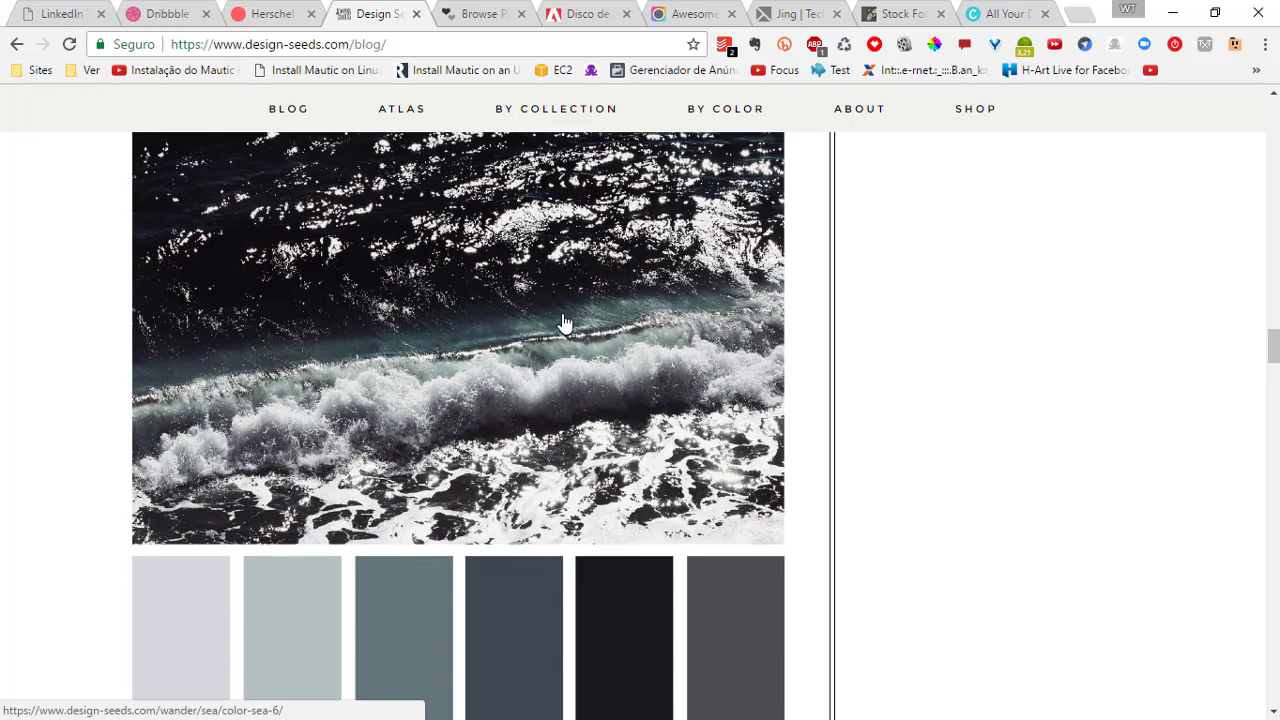
scroll(563, 322, down, 4)
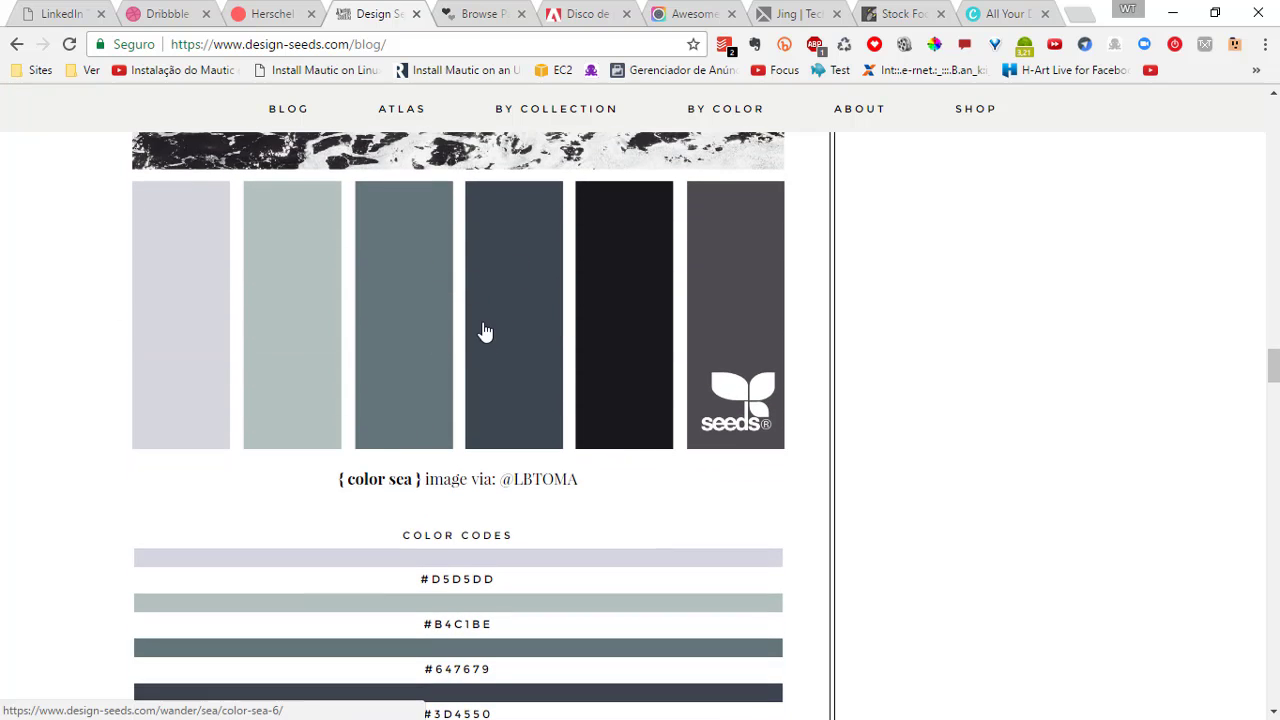
scroll(561, 354, up, 3)
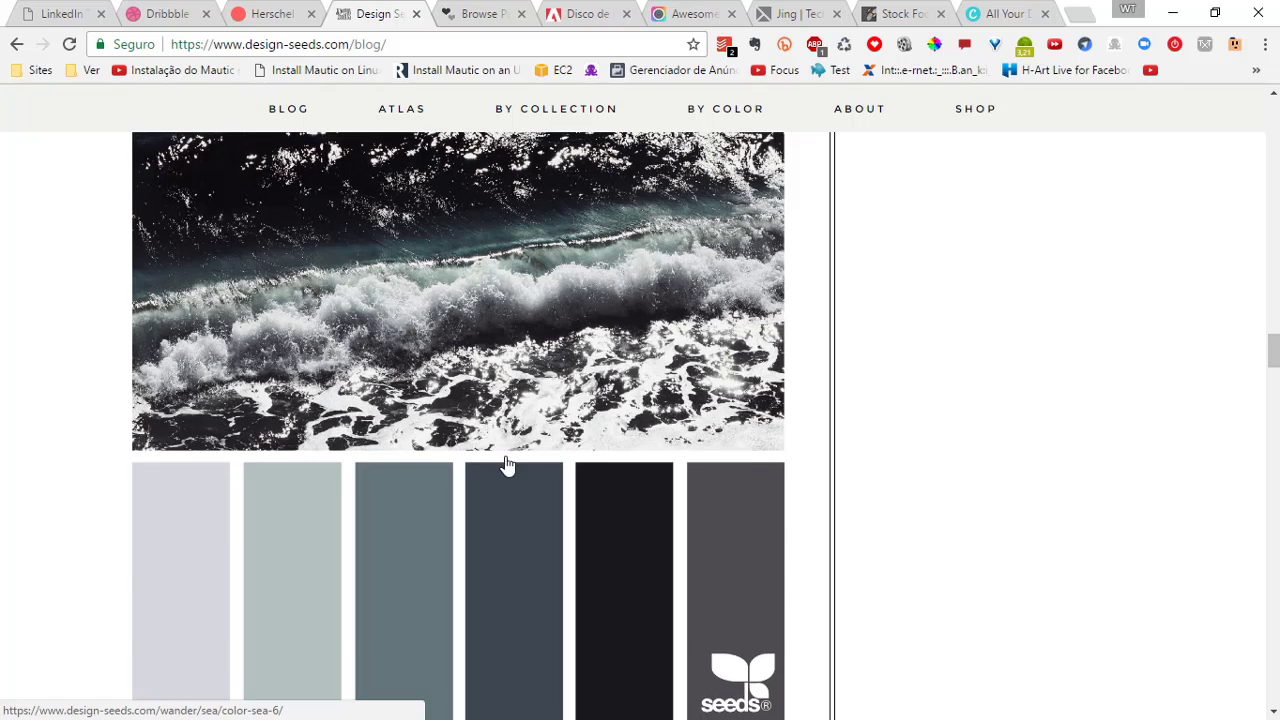
scroll(507, 464, up, 2)
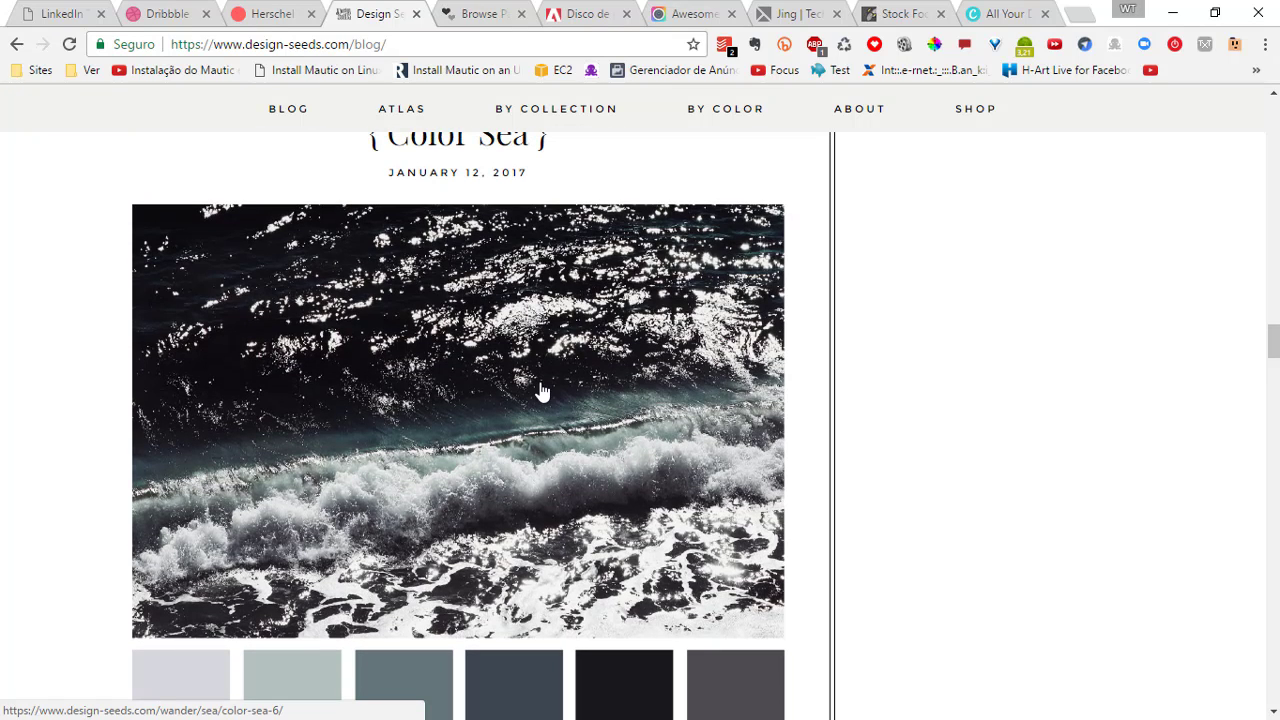
scroll(540, 391, down, 4)
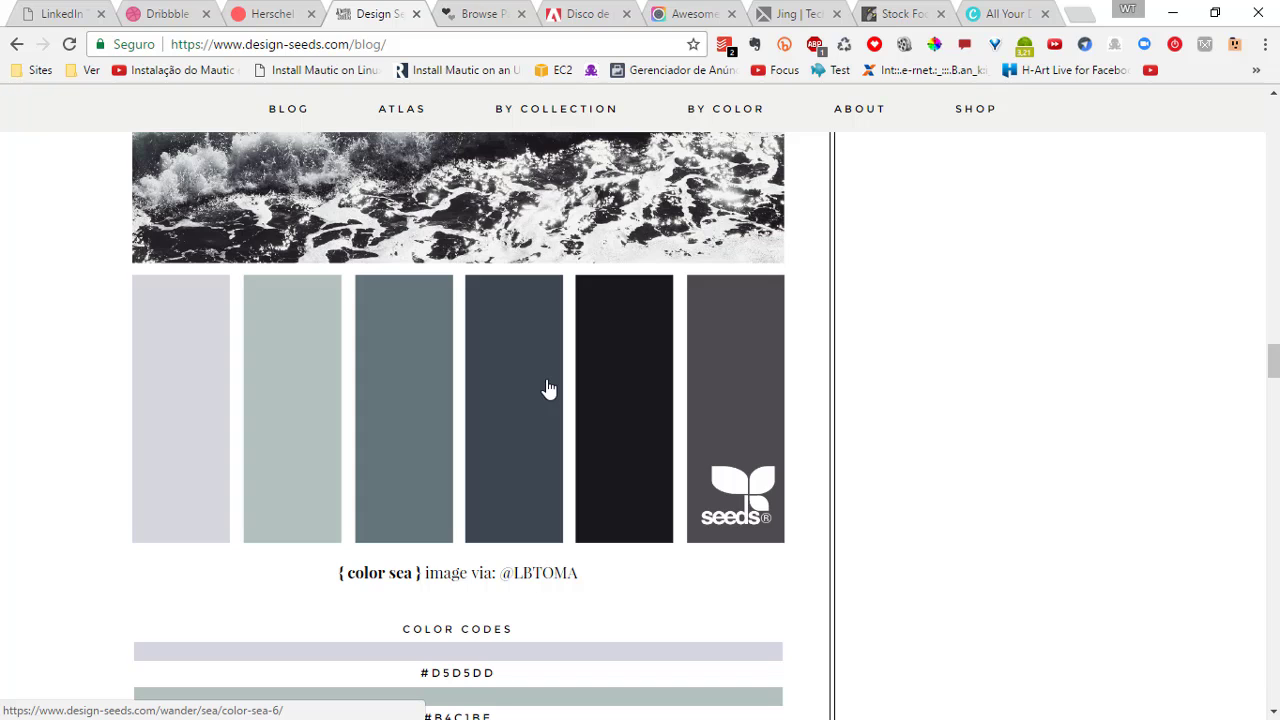
scroll(548, 388, down, 5)
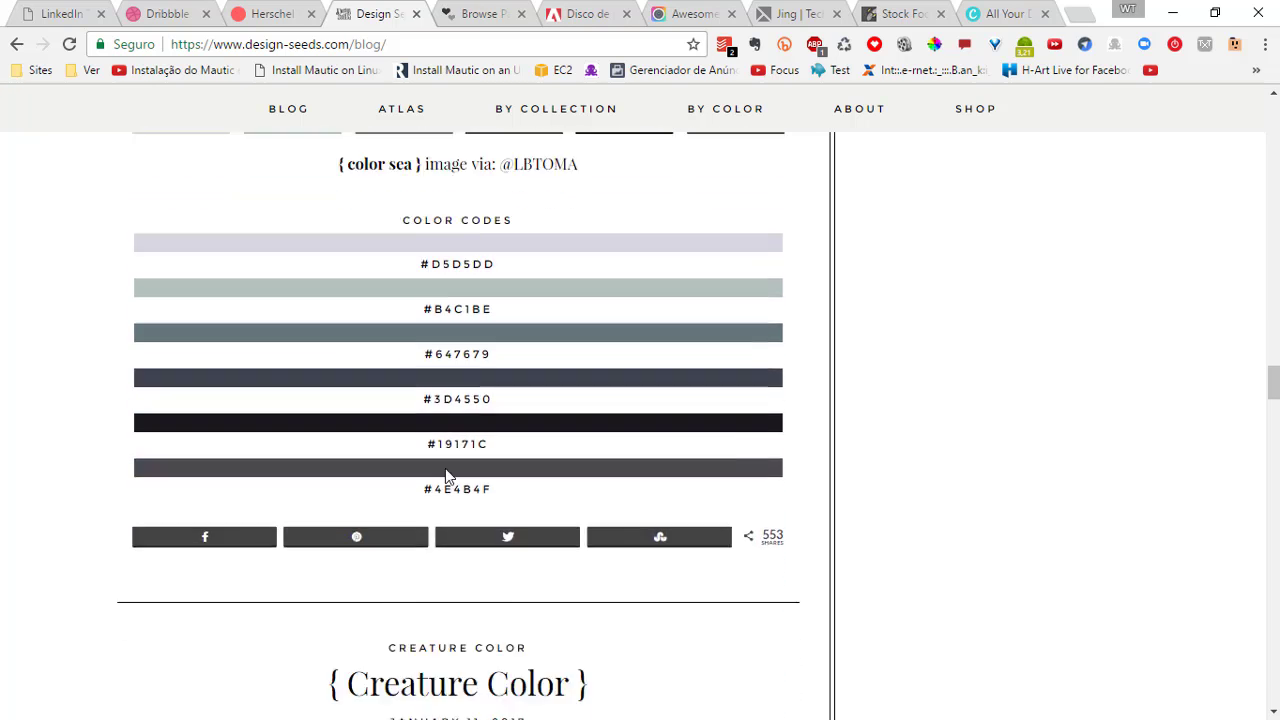
Compare the "Creature Color" cat photo with its color palette on the Design Seeds blog
scroll(443, 466, up, 3)
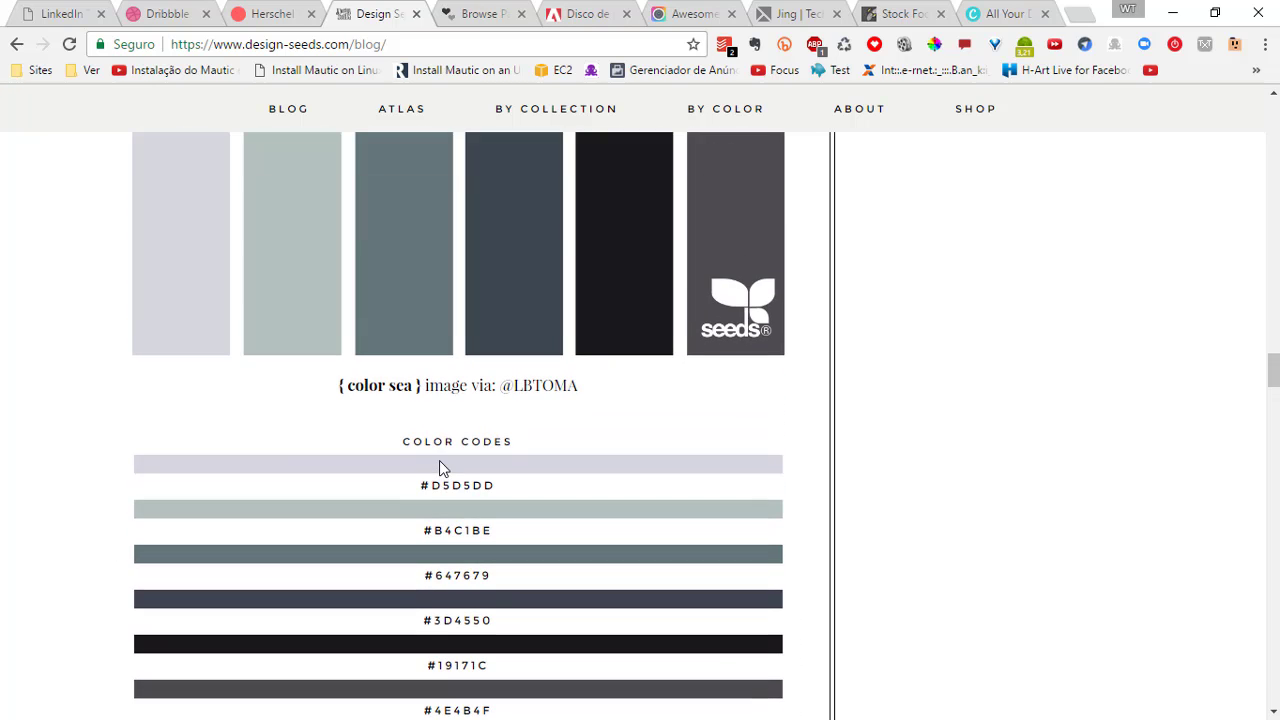
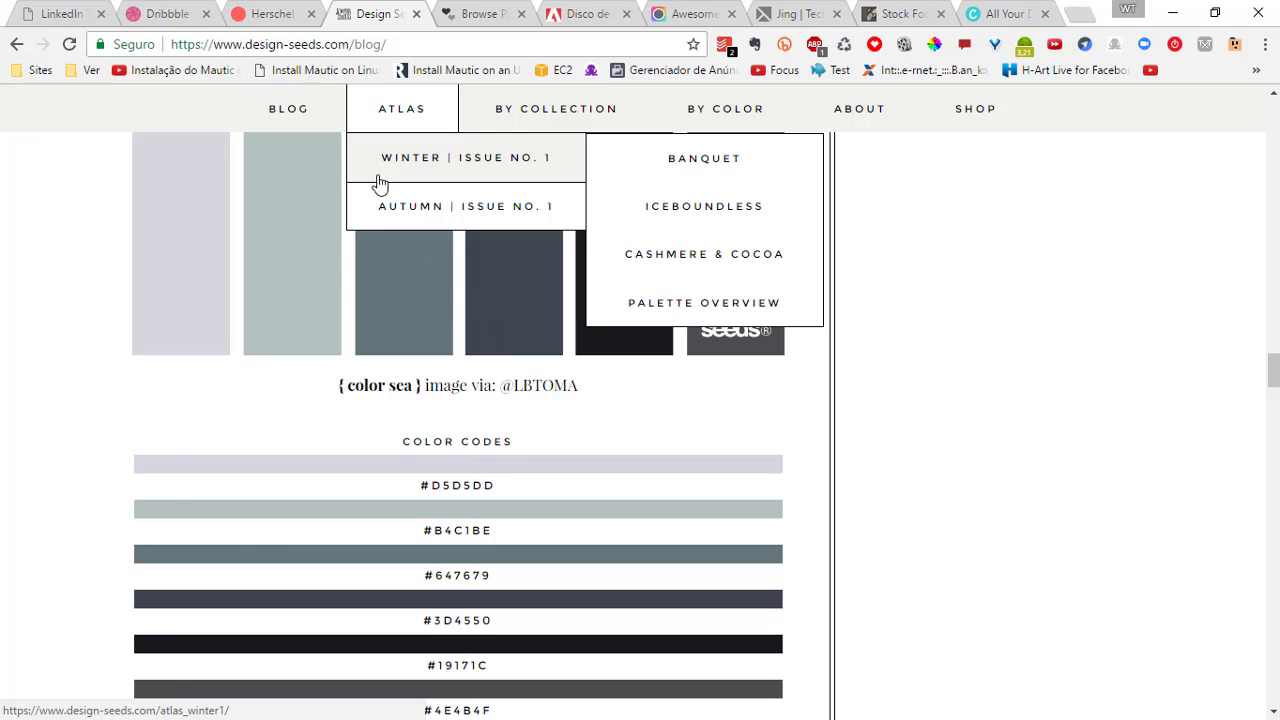
scroll(206, 334, down, 5)
scroll(206, 333, down, 6)
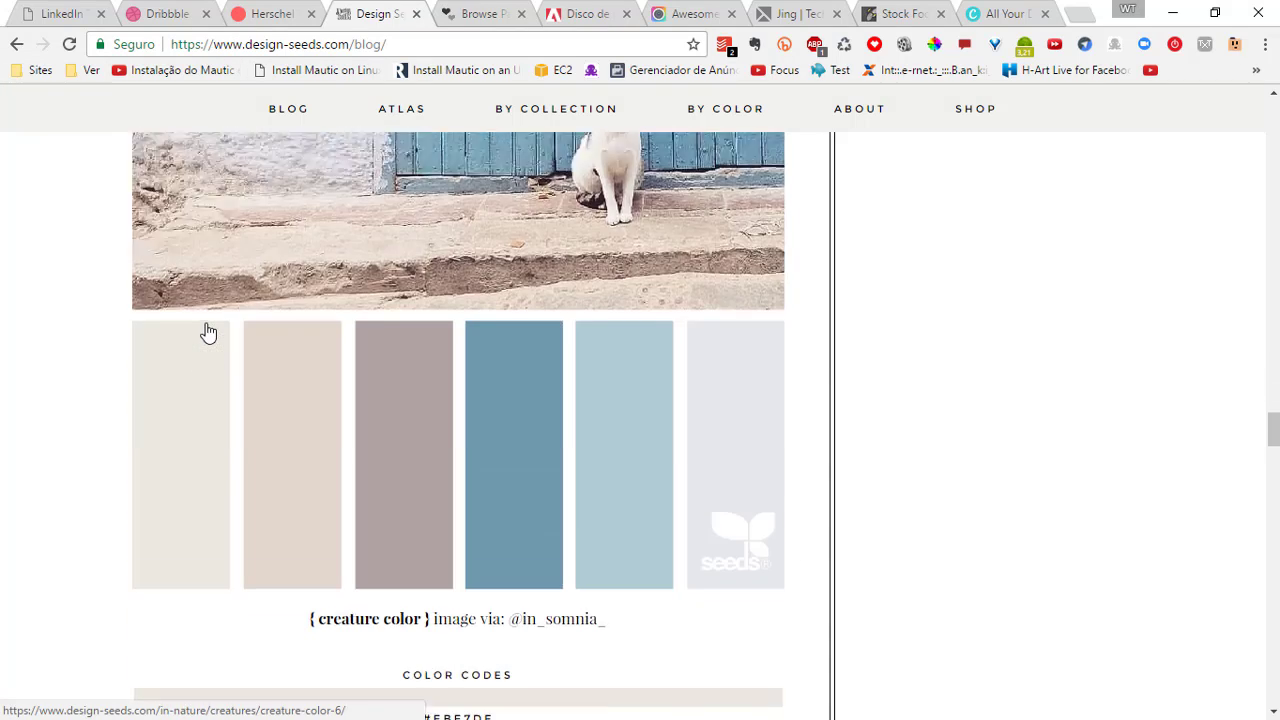
scroll(610, 355, up, 3)
scroll(580, 440, down, 1)
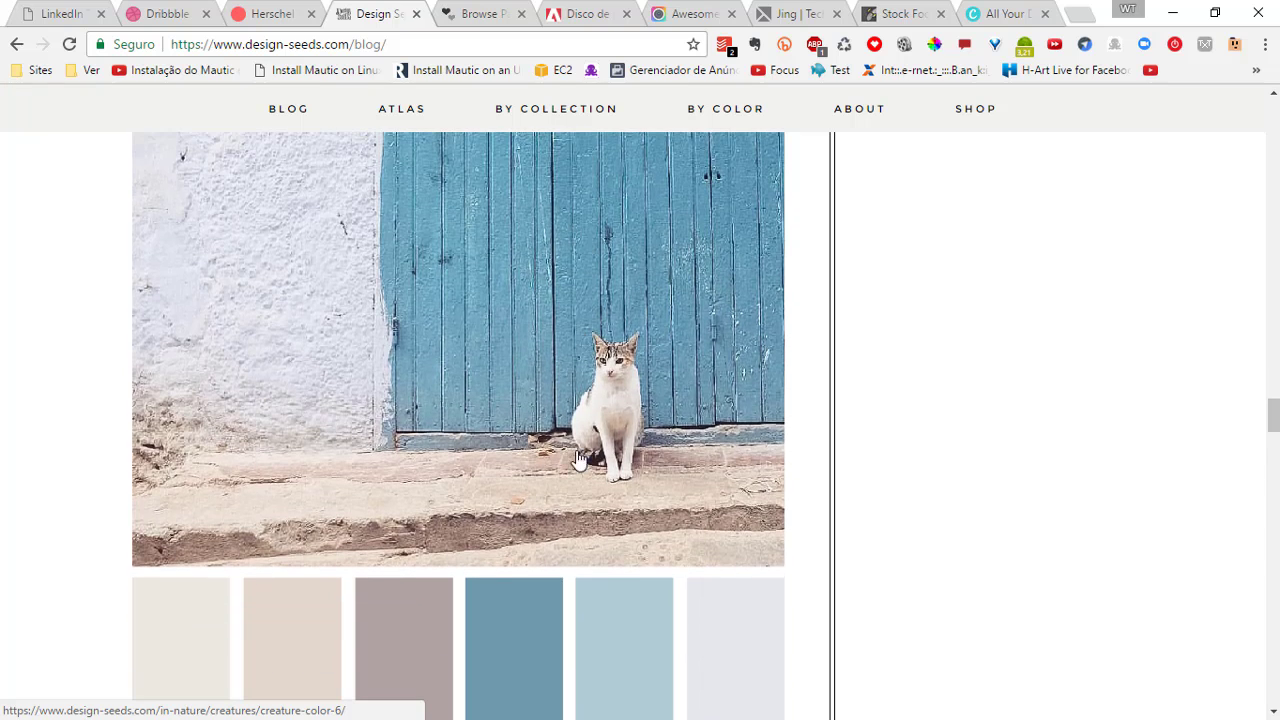
scroll(740, 420, down, 2)
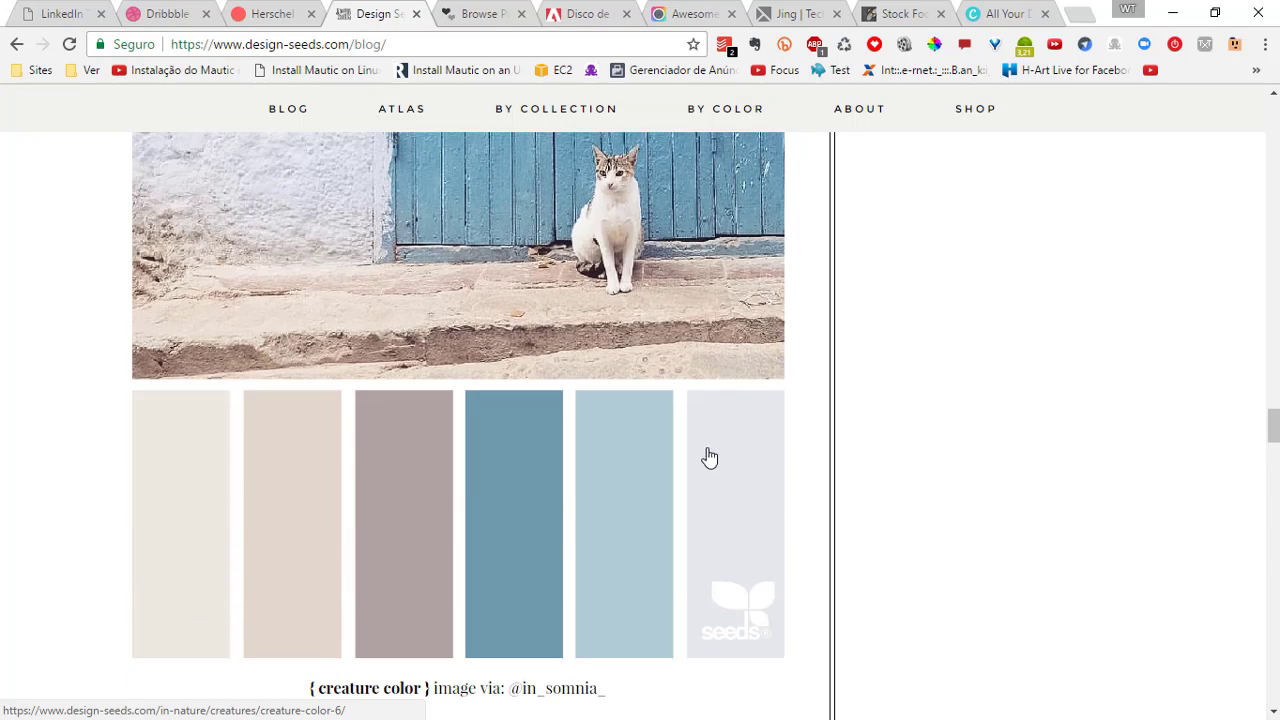
scroll(589, 449, down, 2)
scroll(585, 440, down, 5)
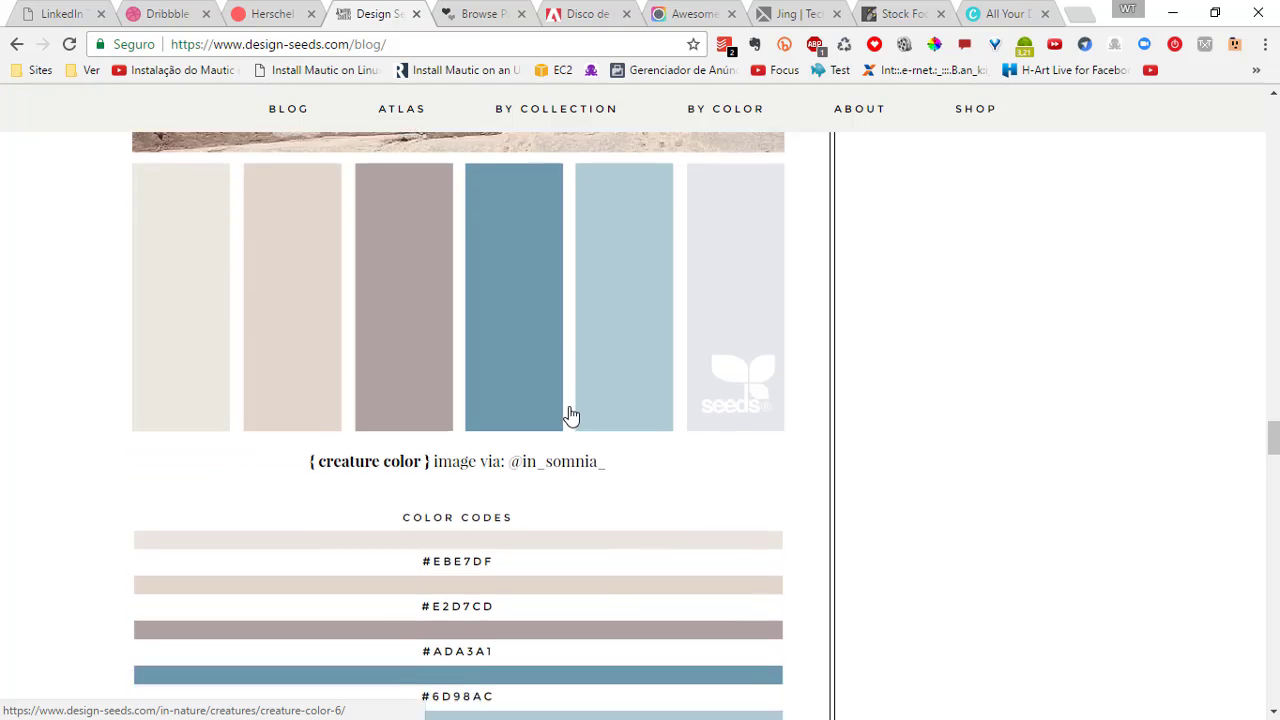
View the "Paper Flora" post's flower photo alongside its color swatches
scroll(570, 416, down, 3)
scroll(570, 416, down, 2)
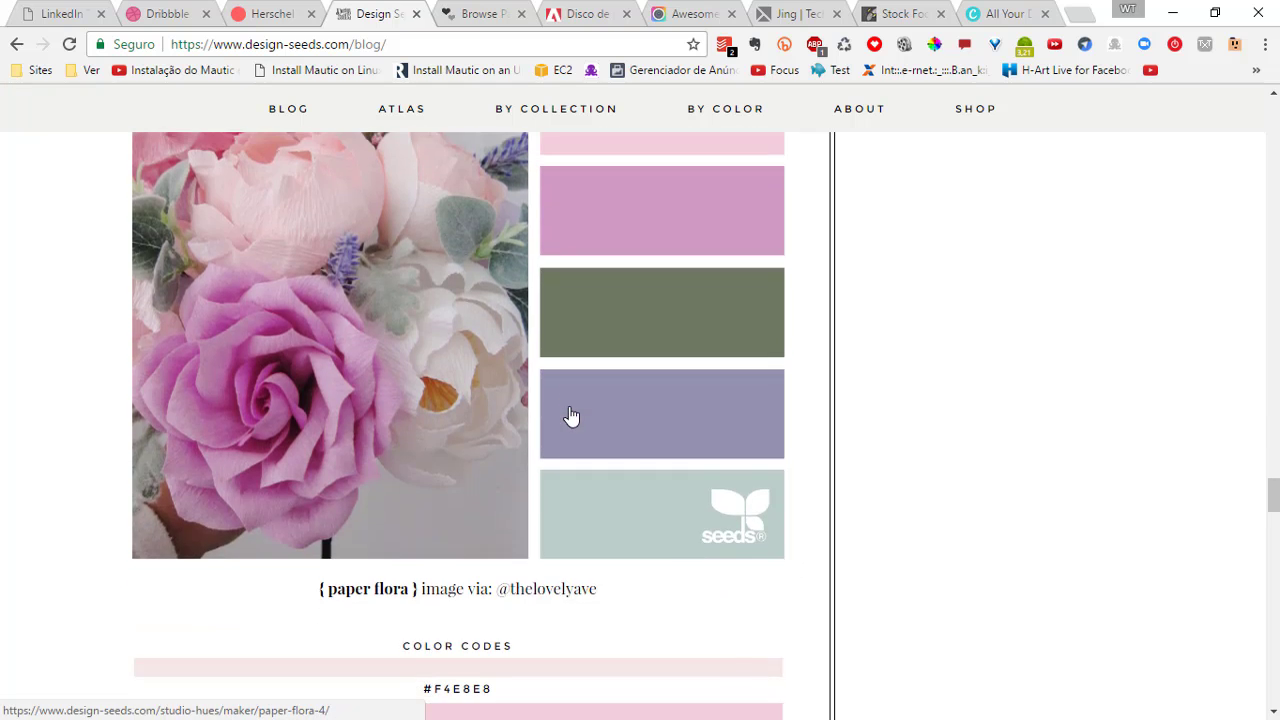
scroll(570, 416, up, 2)
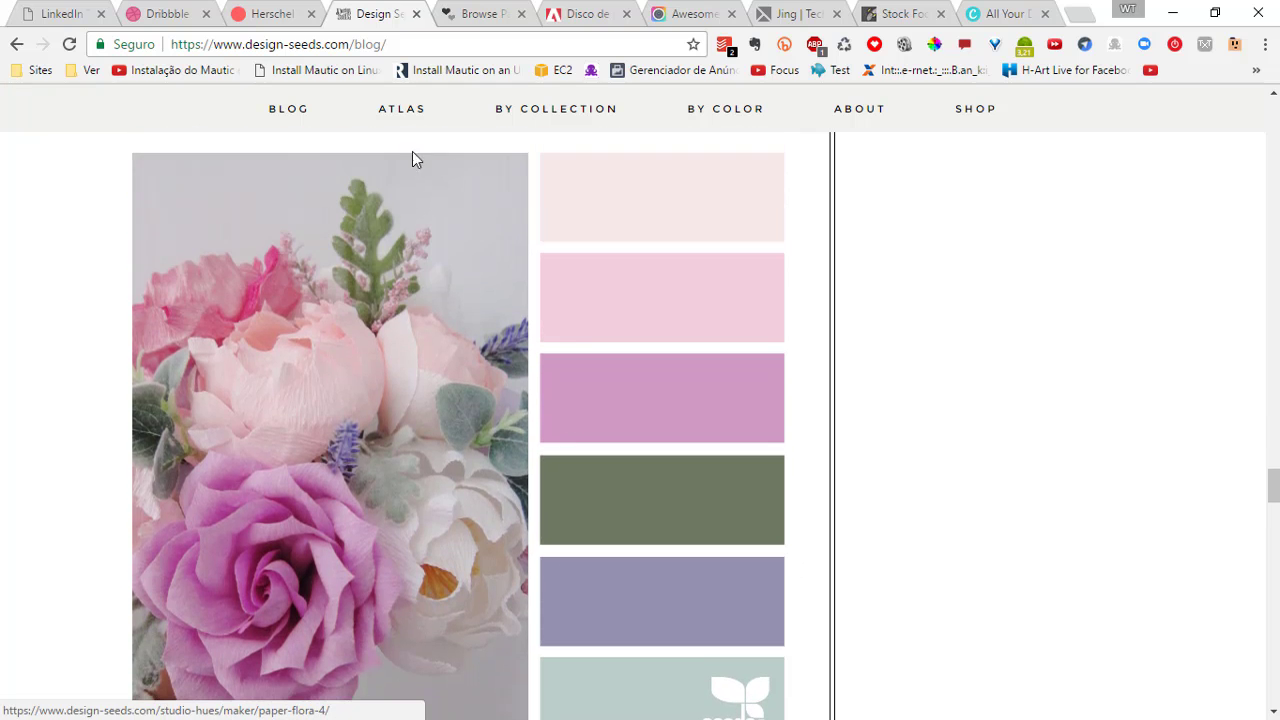
Switch to the COLOURlovers site and browse its list of new color palettes
click(484, 16)
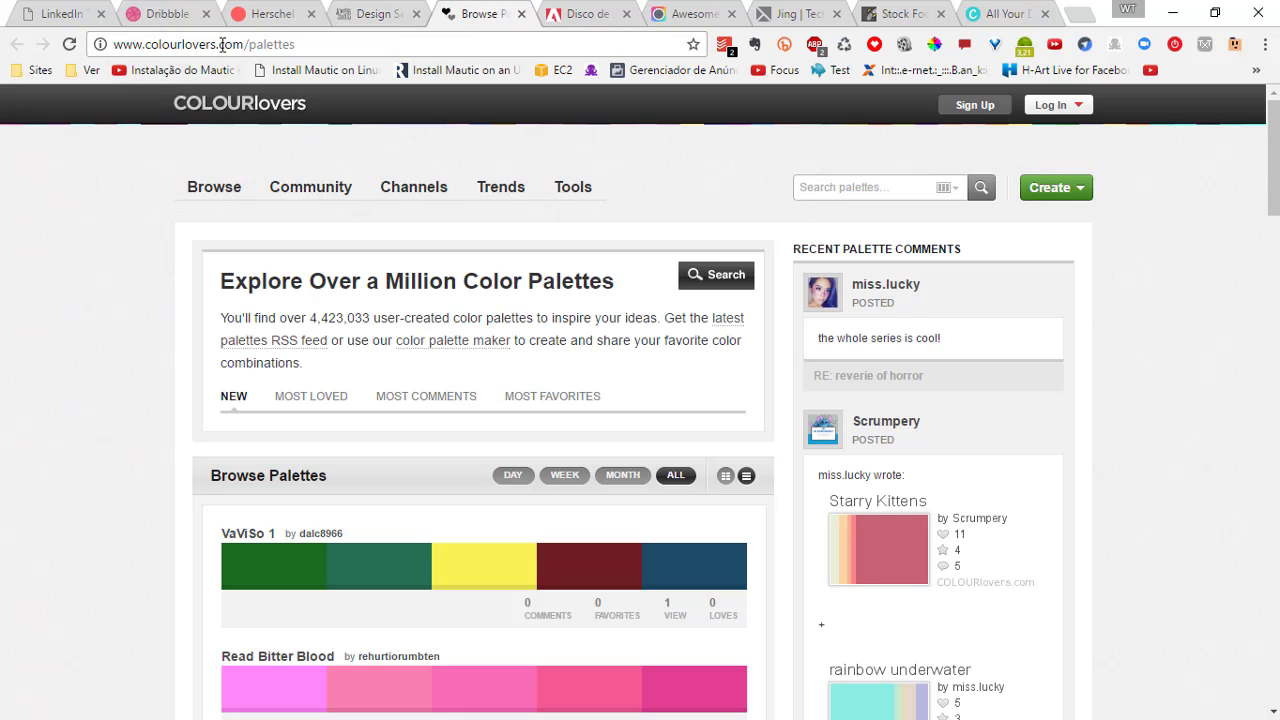
scroll(633, 274, down, 1)
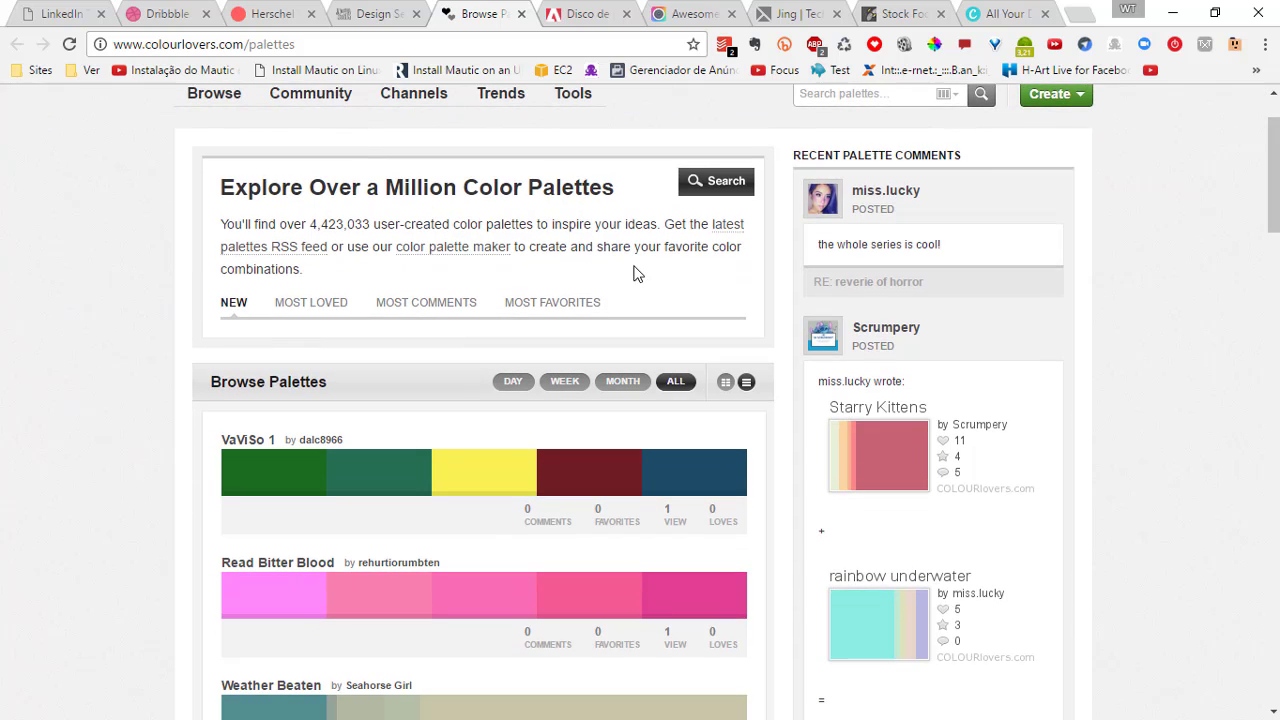
scroll(633, 274, down, 6)
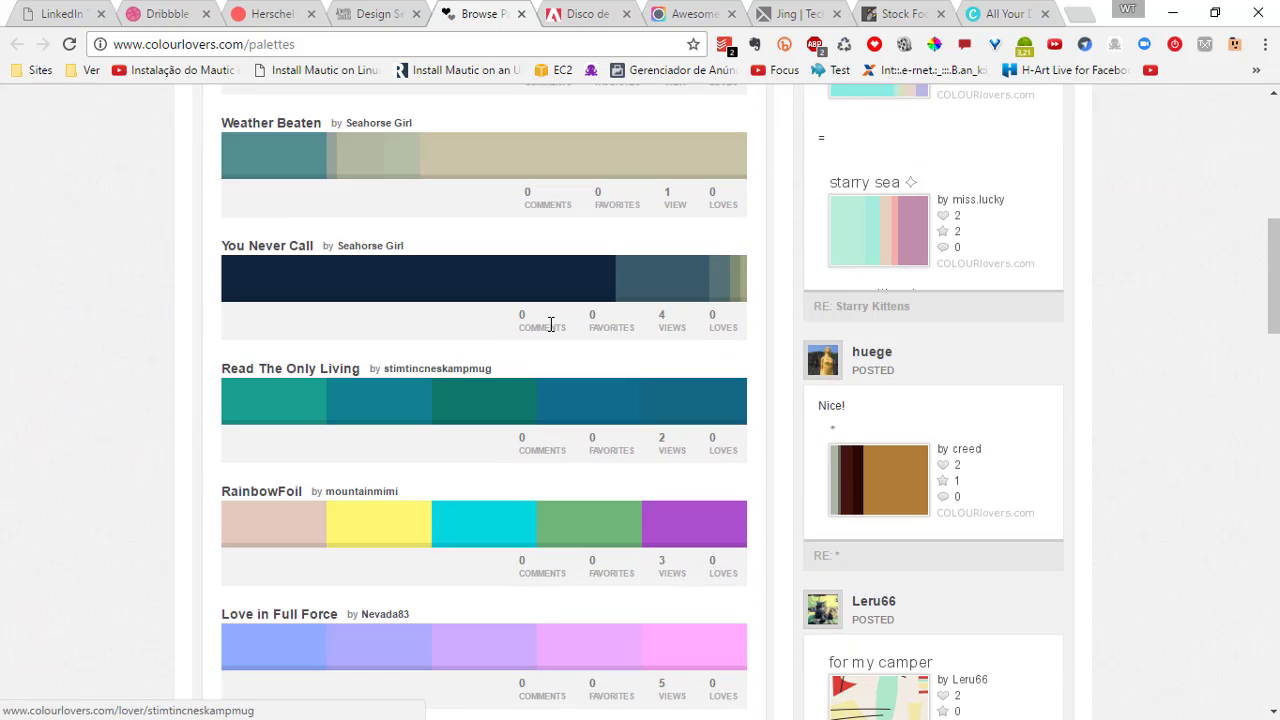
scroll(506, 350, down, 2)
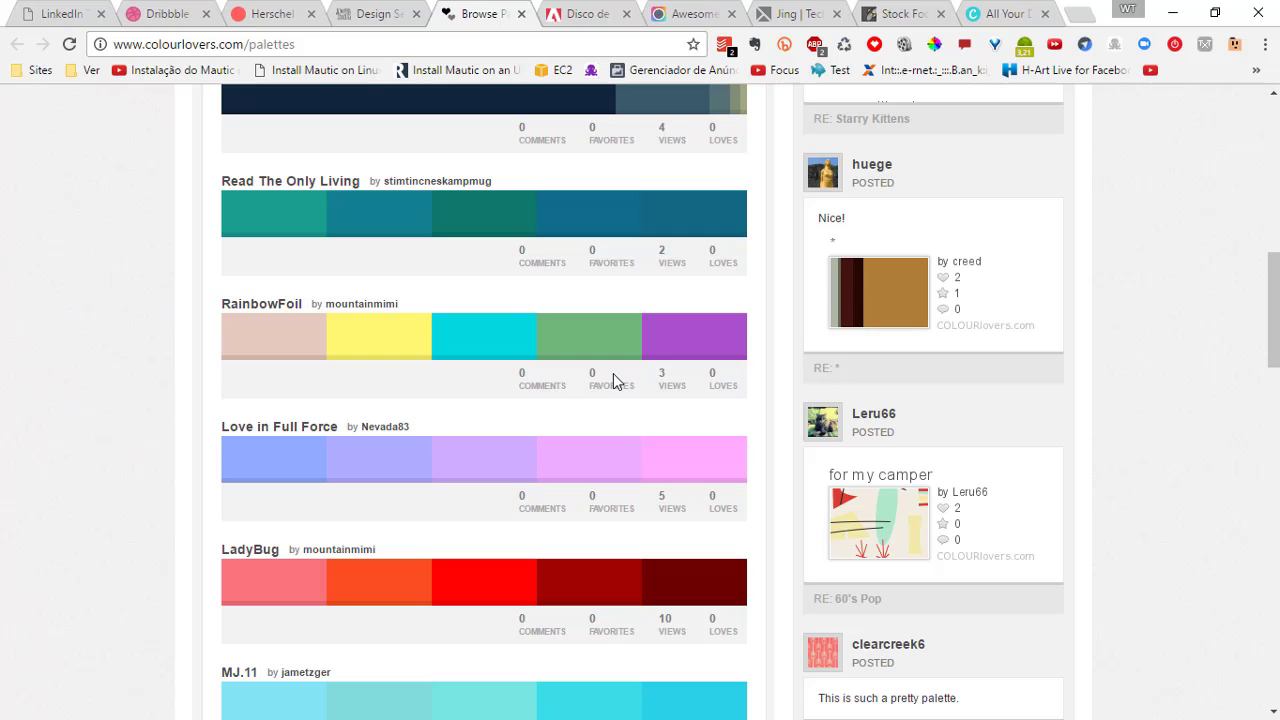
scroll(613, 380, down, 5)
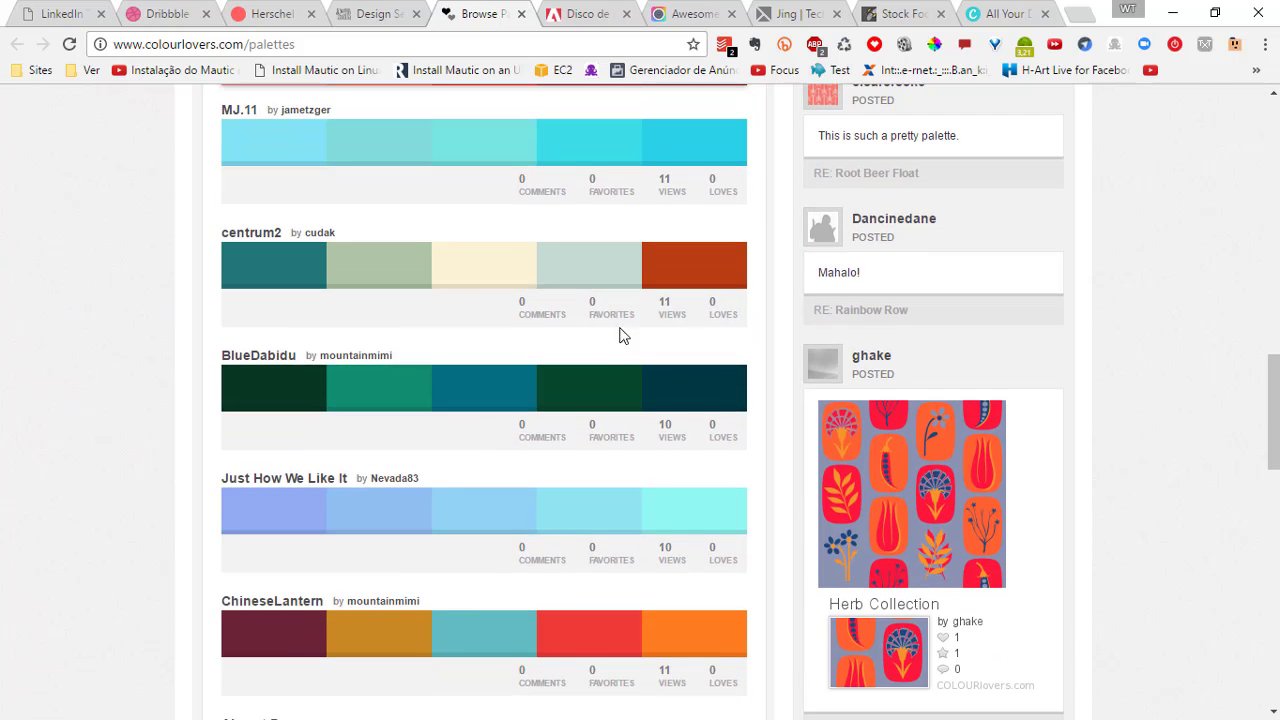
scroll(620, 335, down, 4)
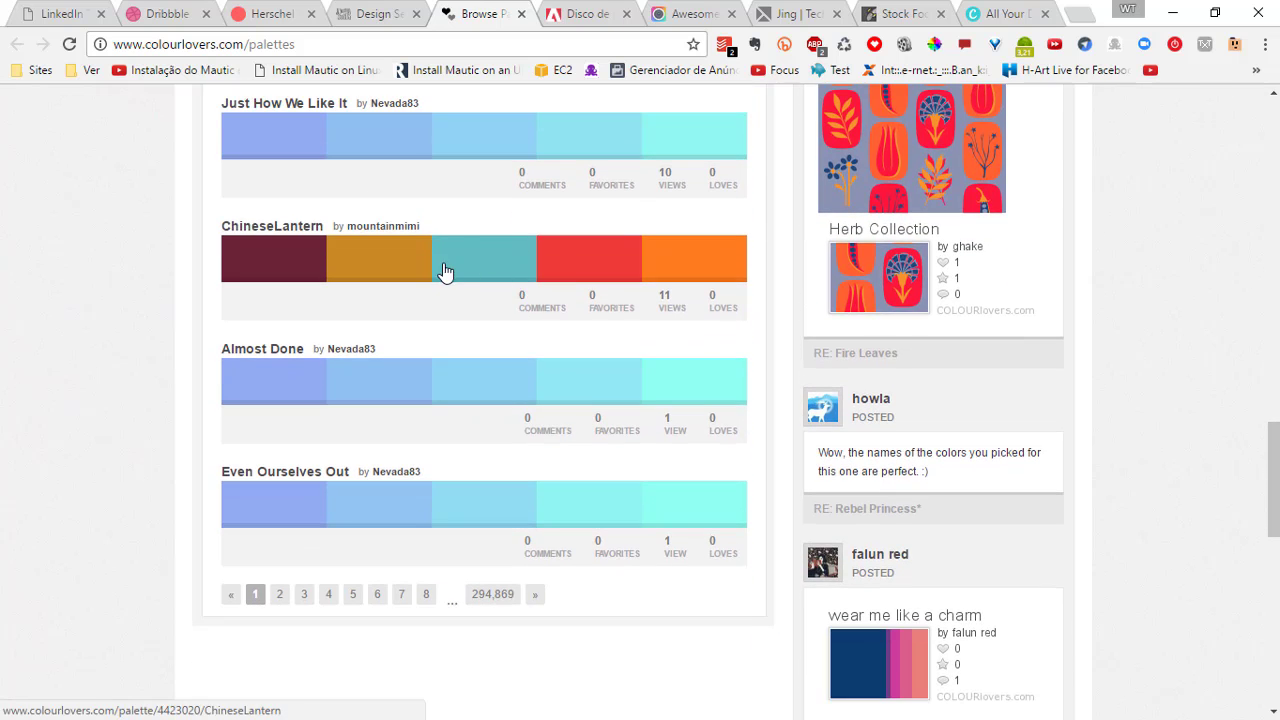
View the details of the ChineseLantern palette, and open the page for browsing pattern templates
click(445, 272)
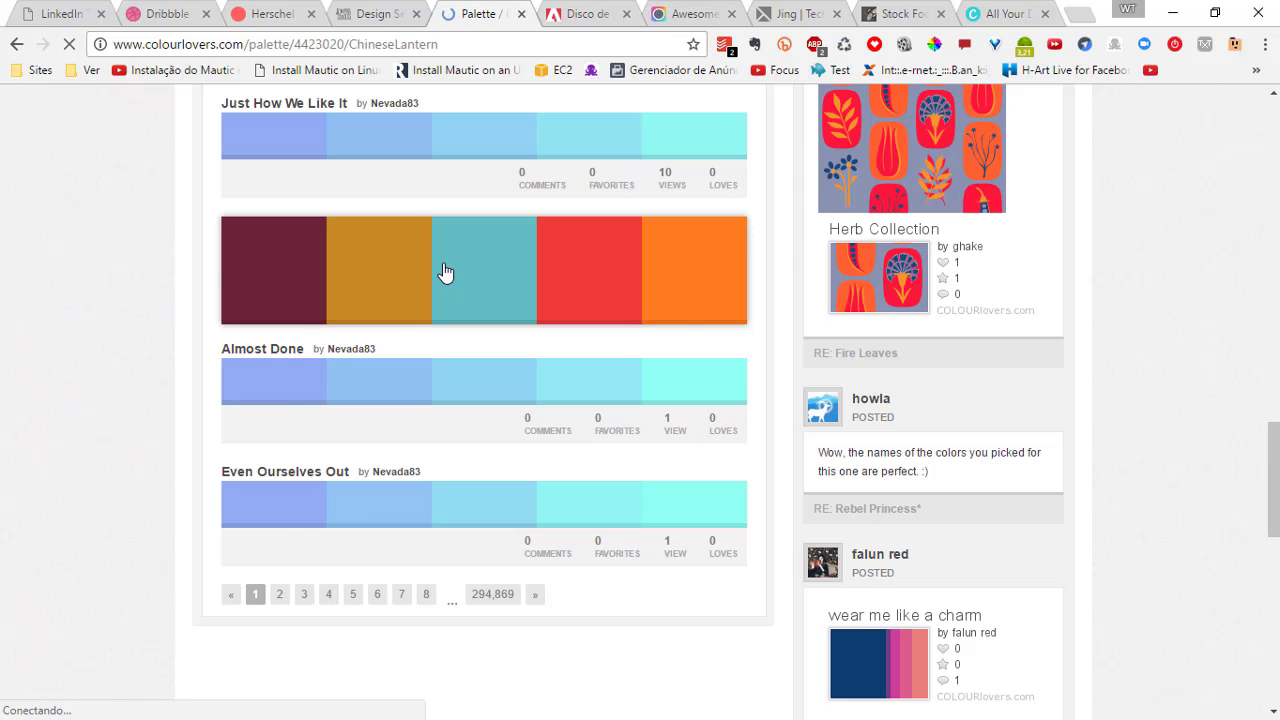
scroll(605, 266, down, 3)
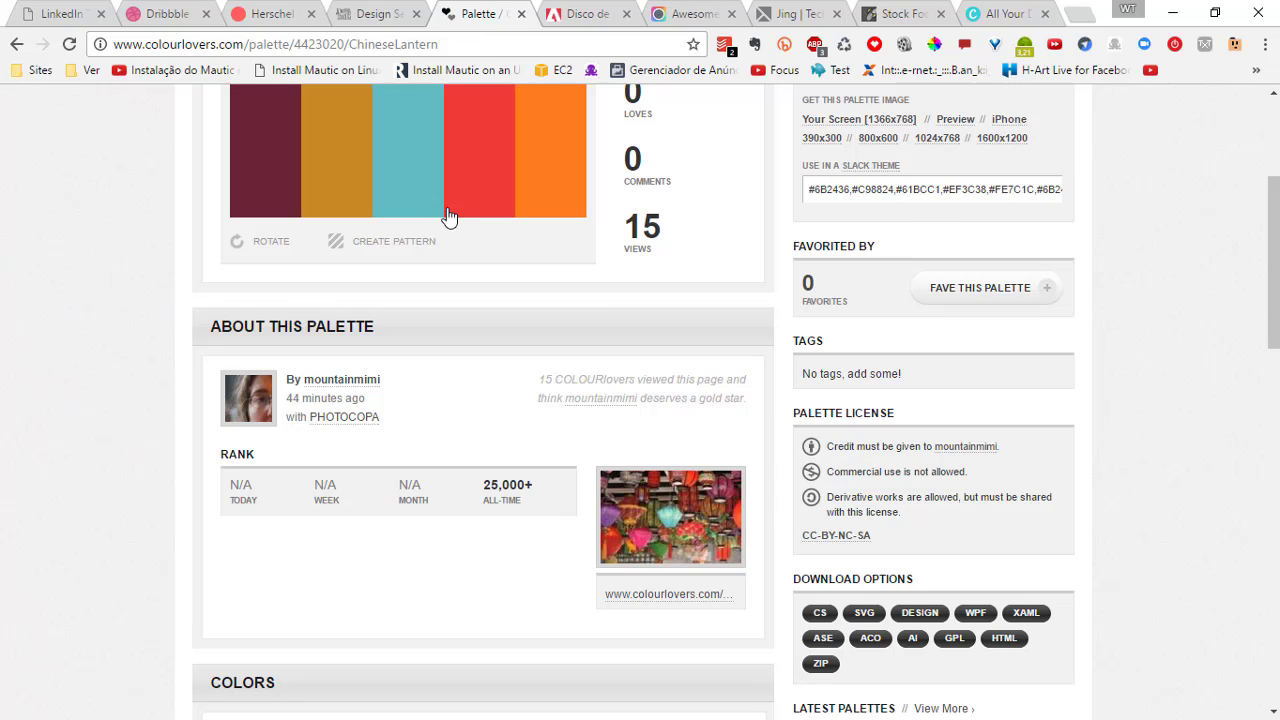
scroll(103, 229, up, 1)
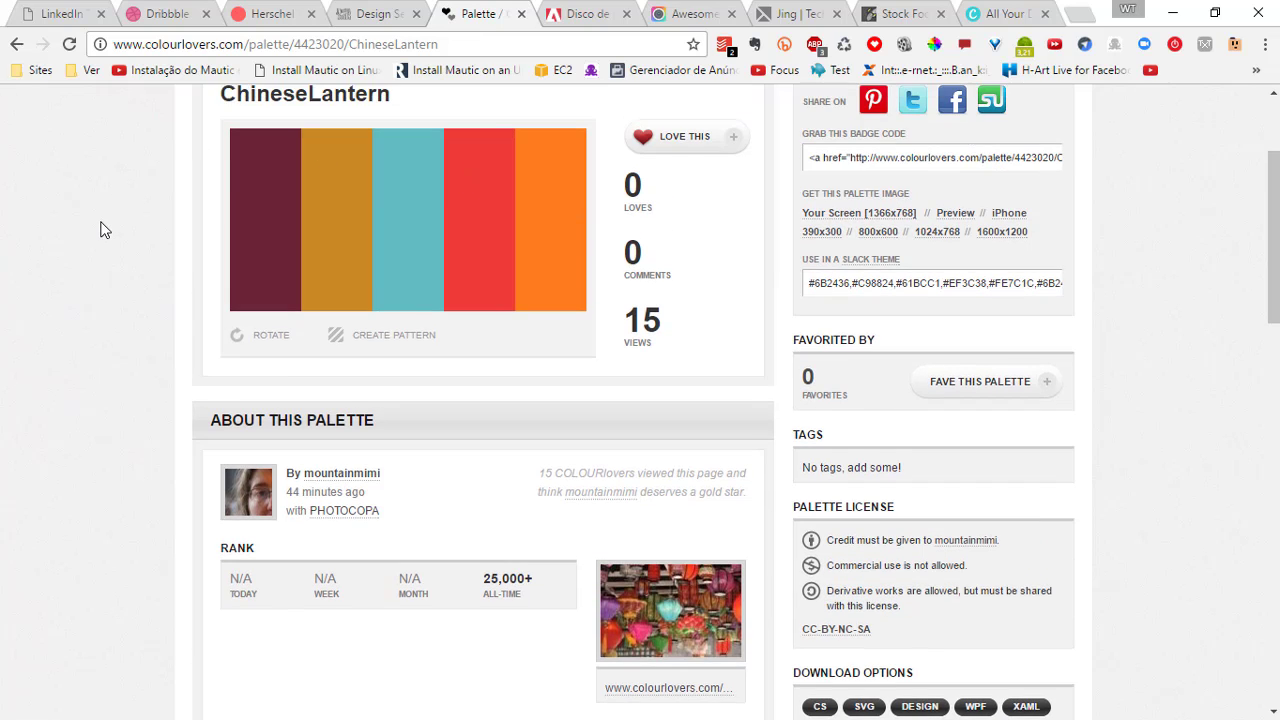
scroll(100, 229, up, 2)
mouse_move(236, 204)
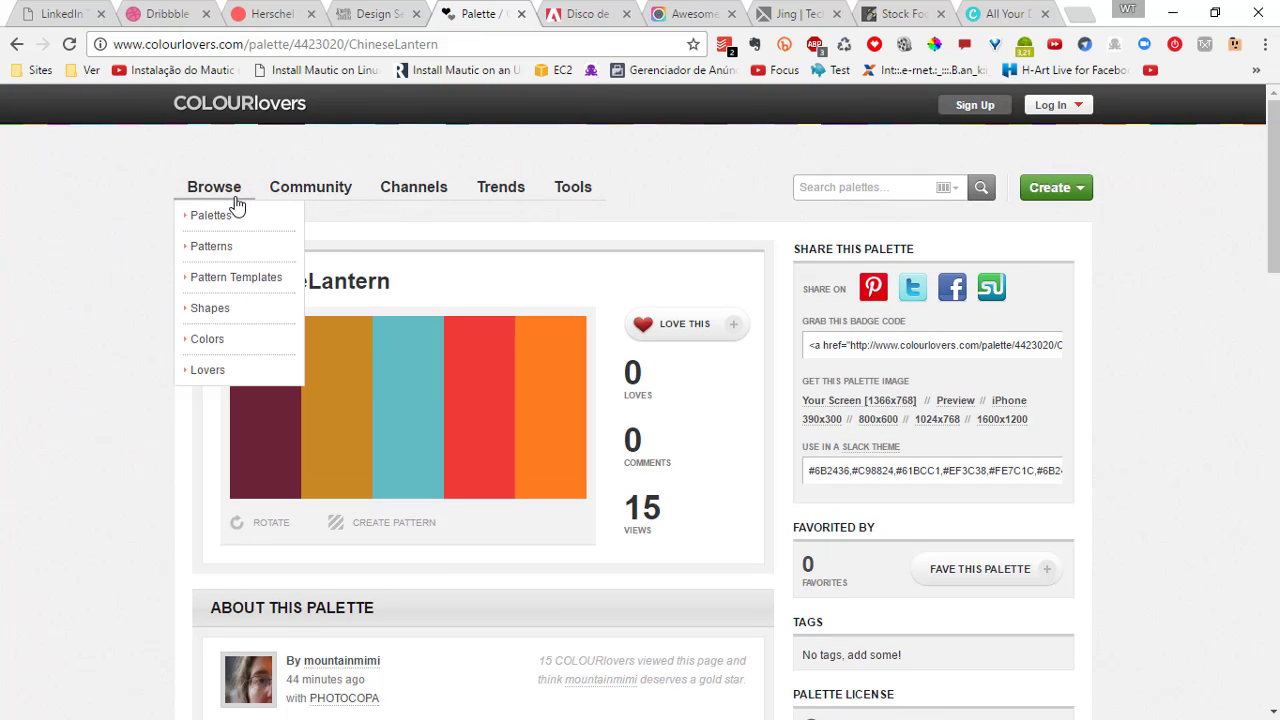
click(203, 288)
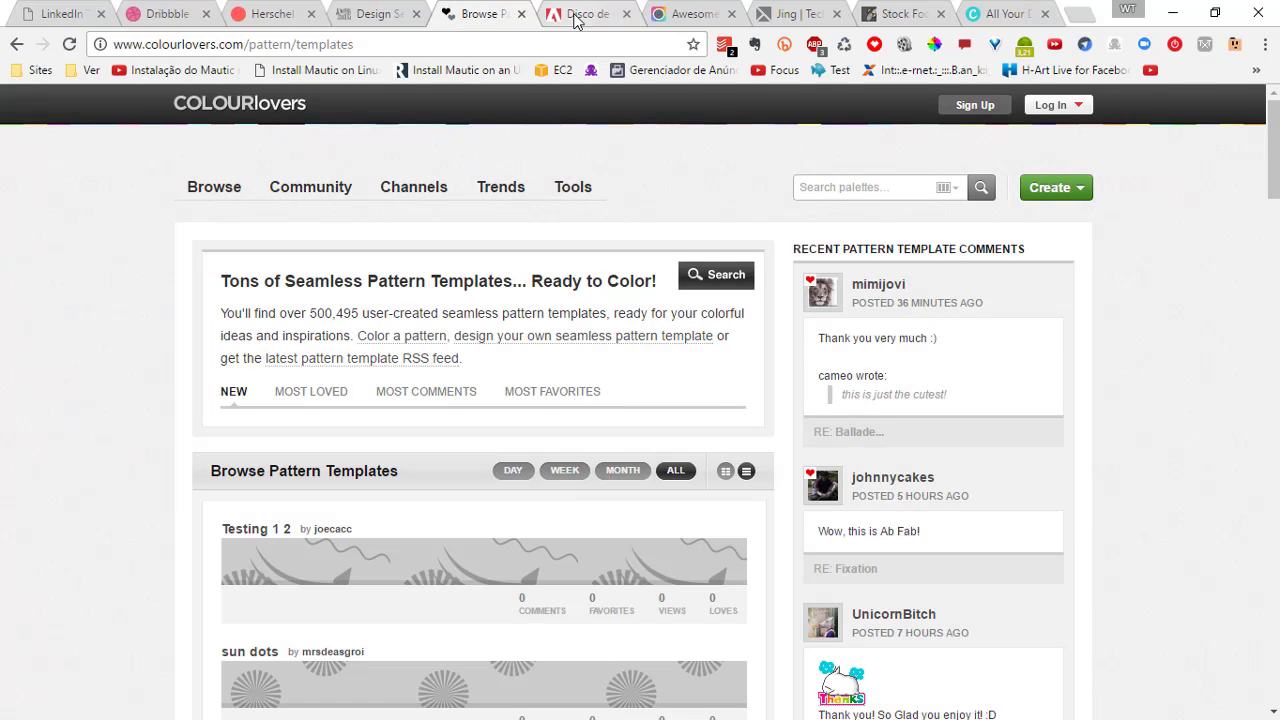
Switch to Adobe Color CC and examine the color wheel, the swatch values and the available color rules
click(577, 20)
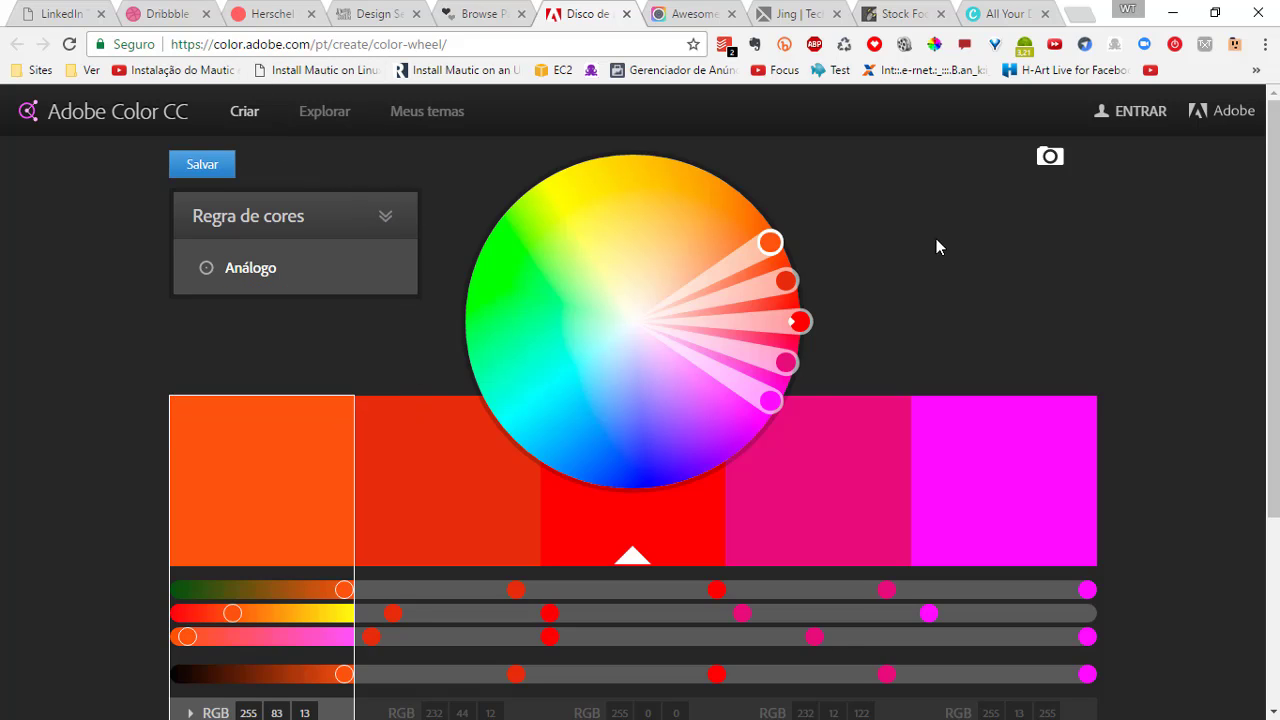
scroll(1008, 249, down, 2)
scroll(820, 363, up, 1)
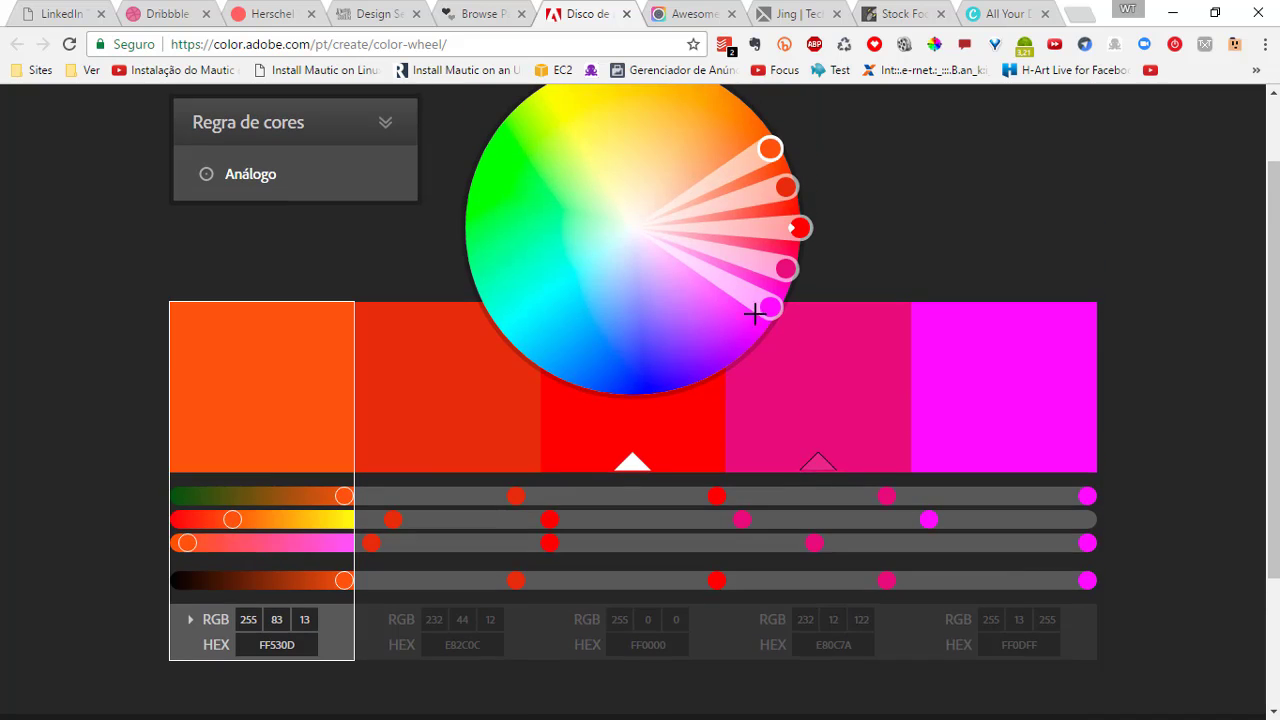
mouse_move(271, 172)
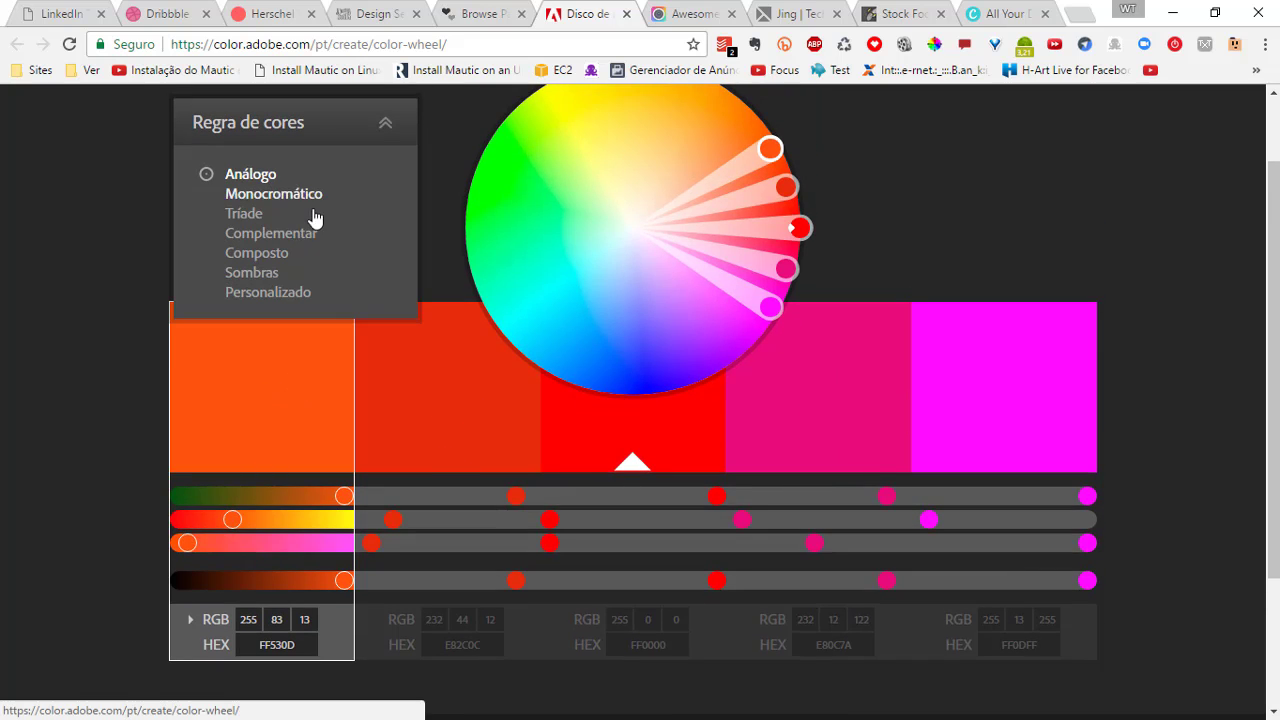
Return to Design Seeds and copy the first color code of the "Paper Flora" palette, #F4E8E8
click(484, 8)
click(380, 13)
scroll(677, 303, down, 4)
double_click(449, 502)
key(ctrl+c)
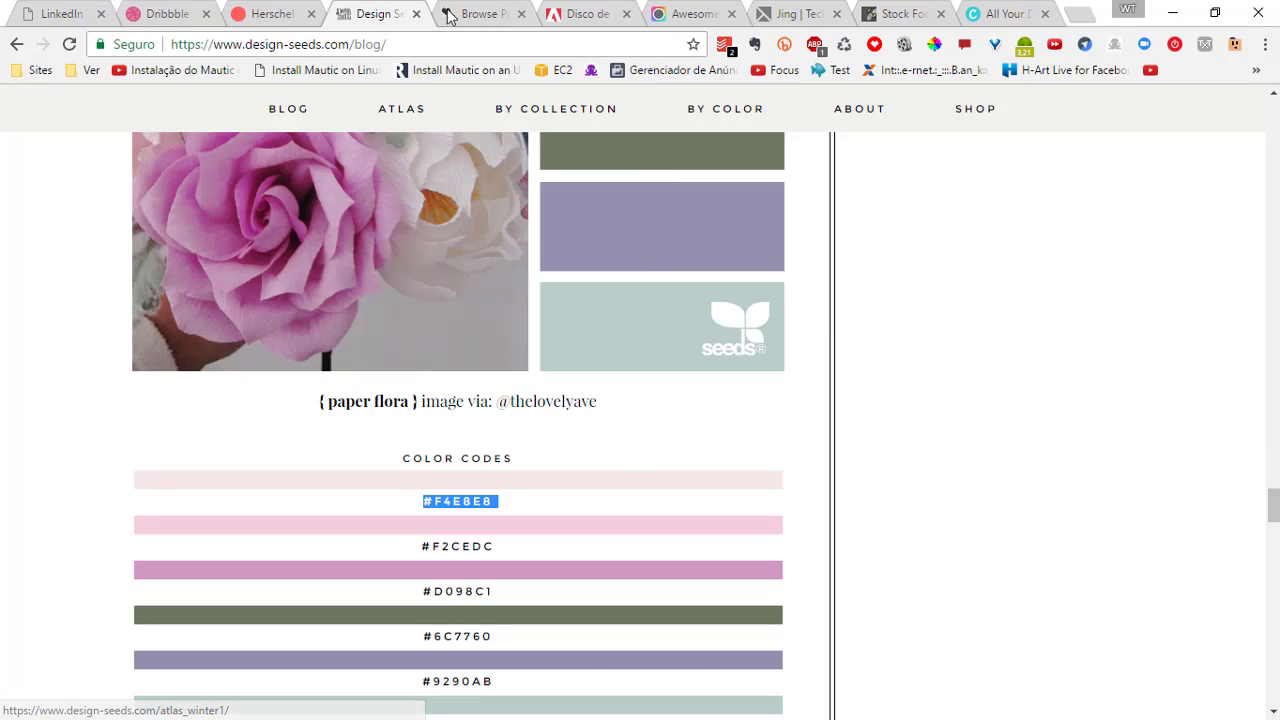
Back in Adobe Color, set the first swatch's HEX value to the copied code F4E8E8
click(588, 13)
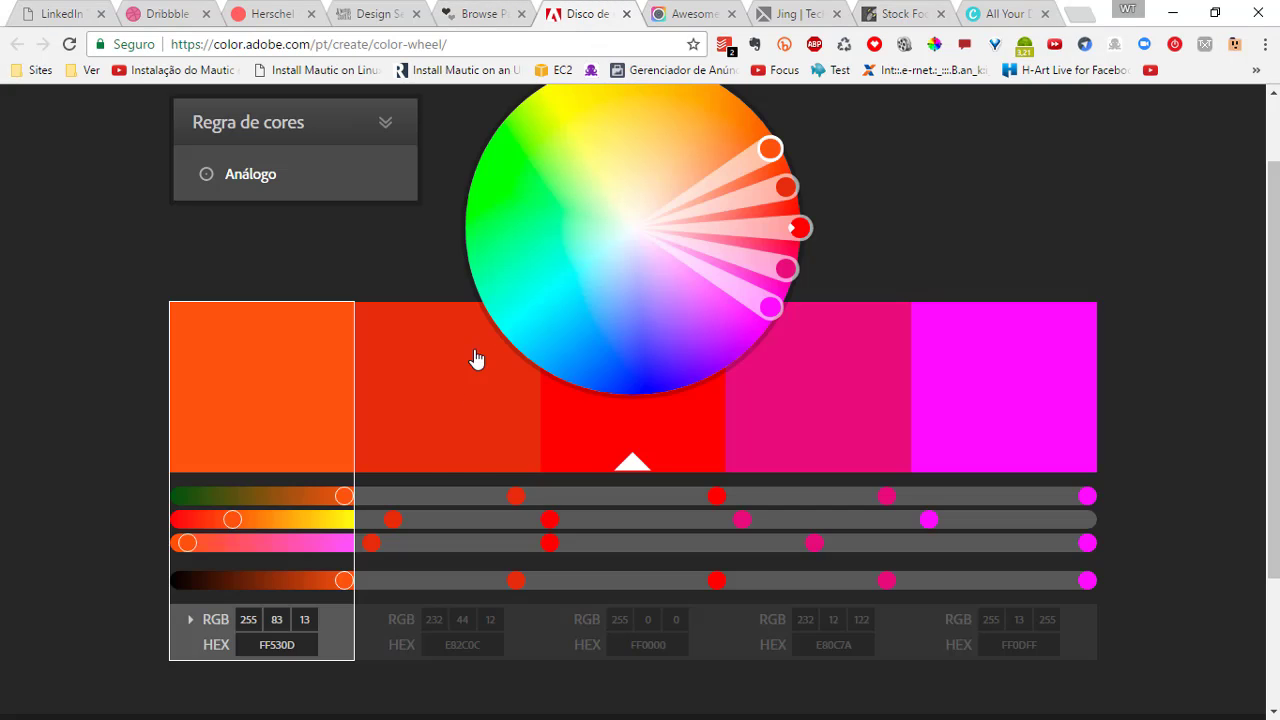
click(262, 645)
key(ctrl+v)
key(Tab)
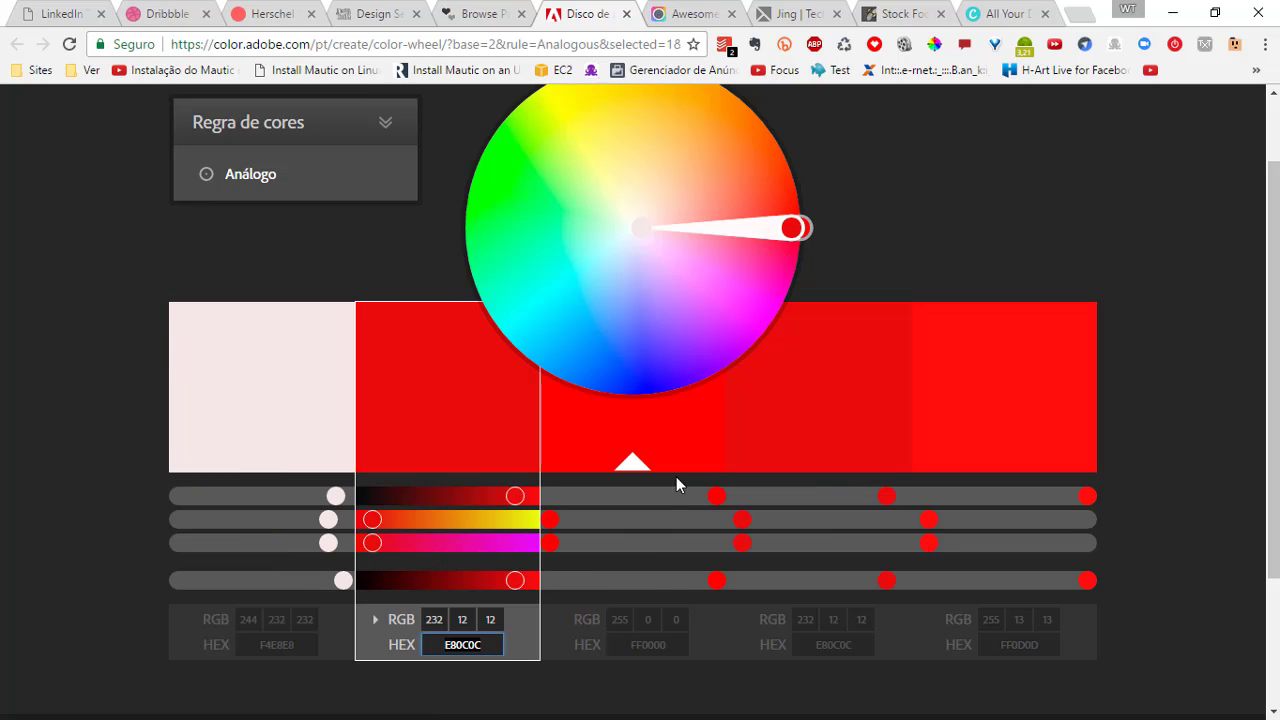
Apply the Monocromático color rule and set the second swatch's HEX value to F4E8E8
click(318, 192)
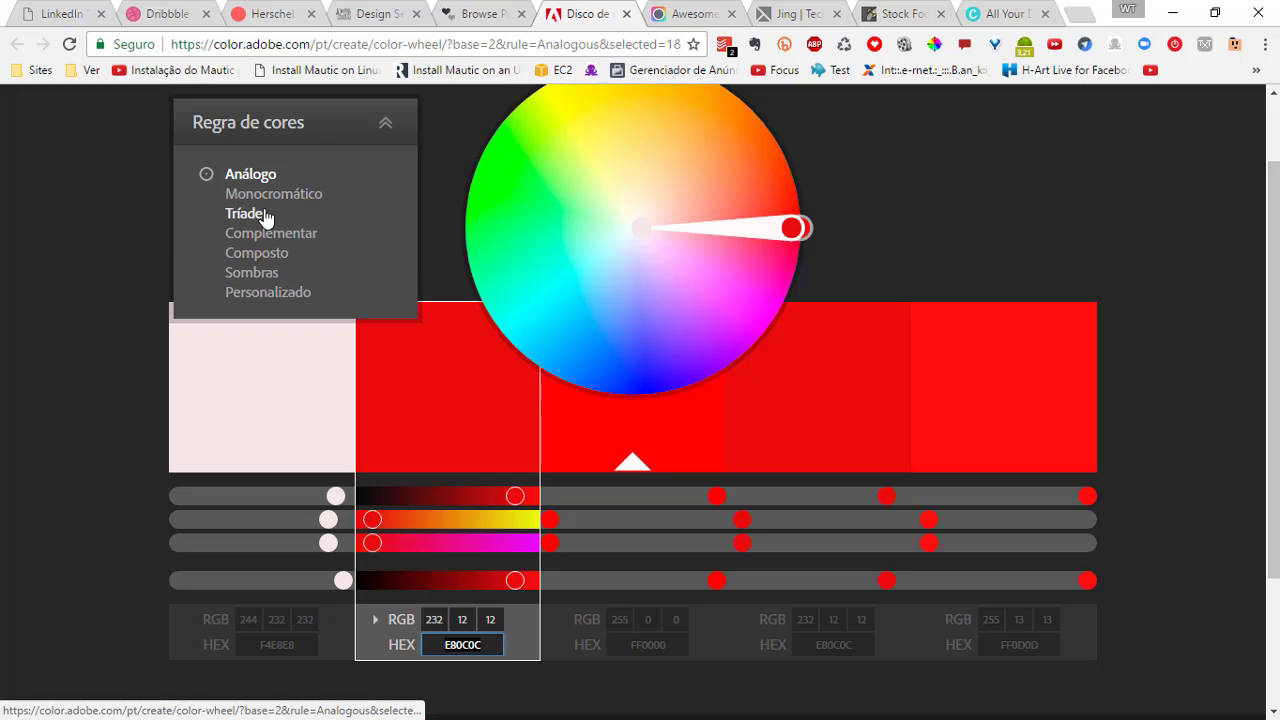
click(262, 194)
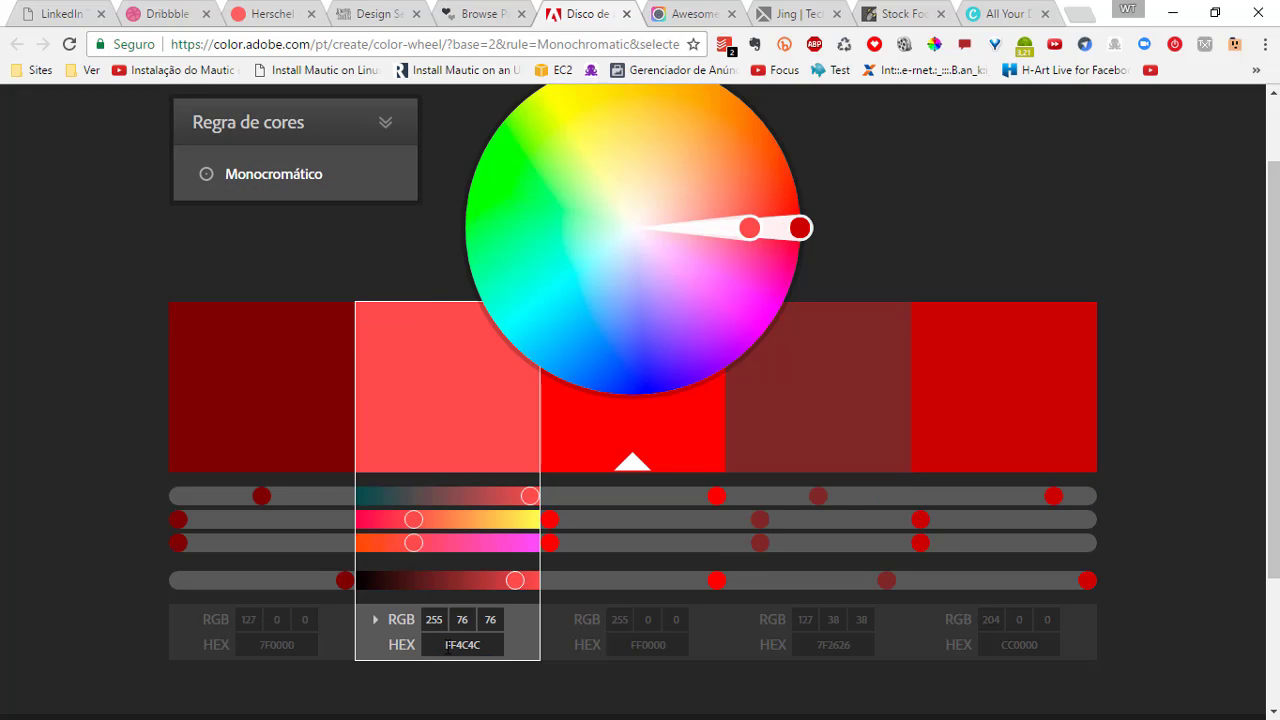
click(451, 645)
text(F4E8E8)
key(Return)
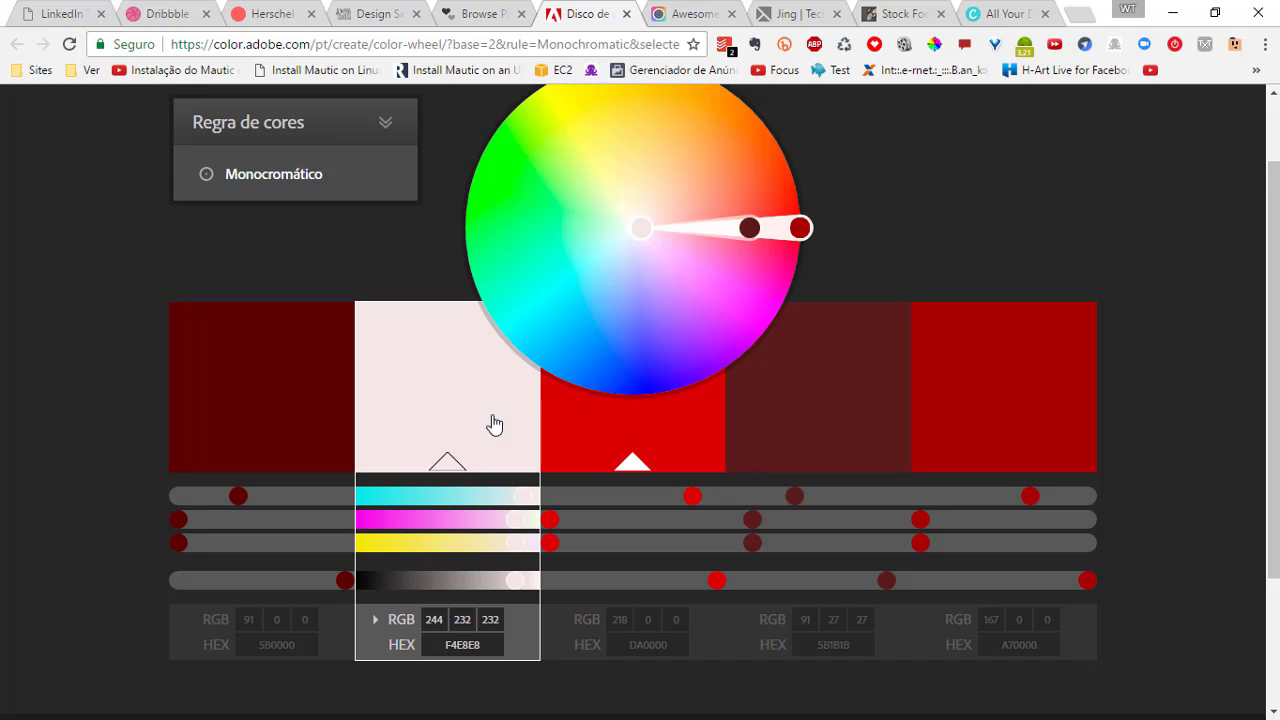
Try the Análogo rule, switch to Tríade and set the second swatch's HEX value to F4E8E8
click(256, 176)
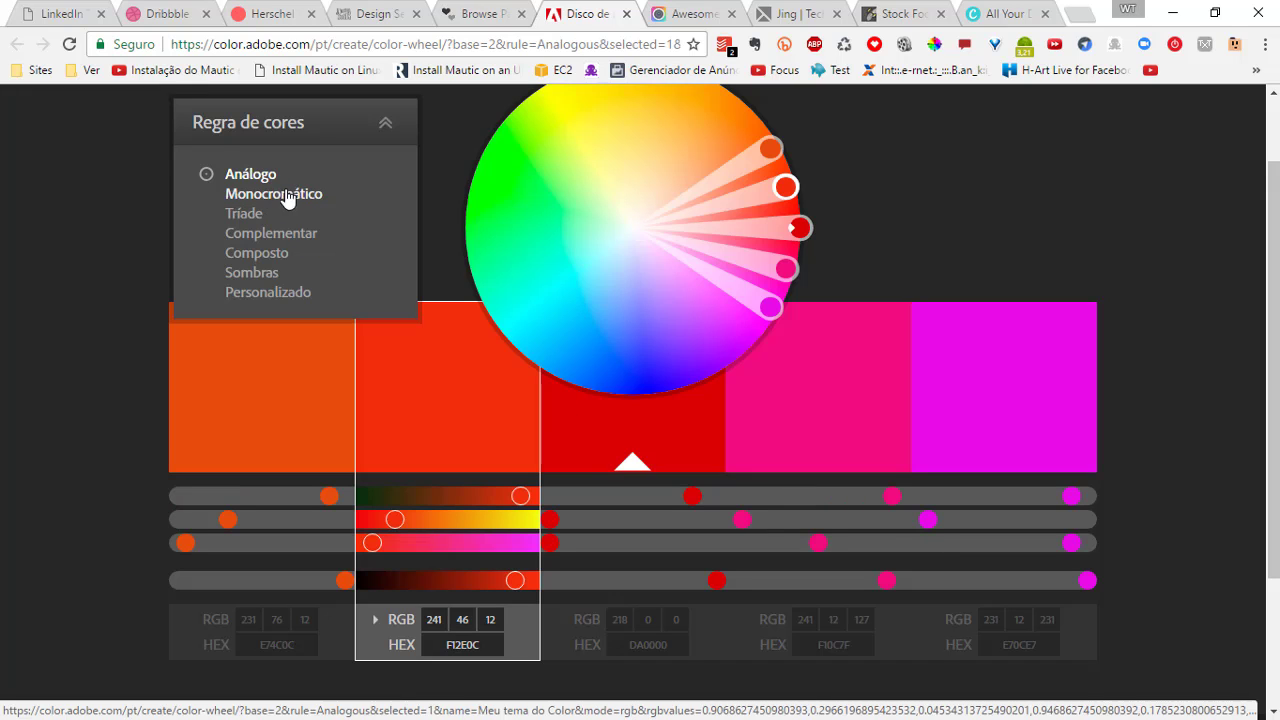
click(244, 214)
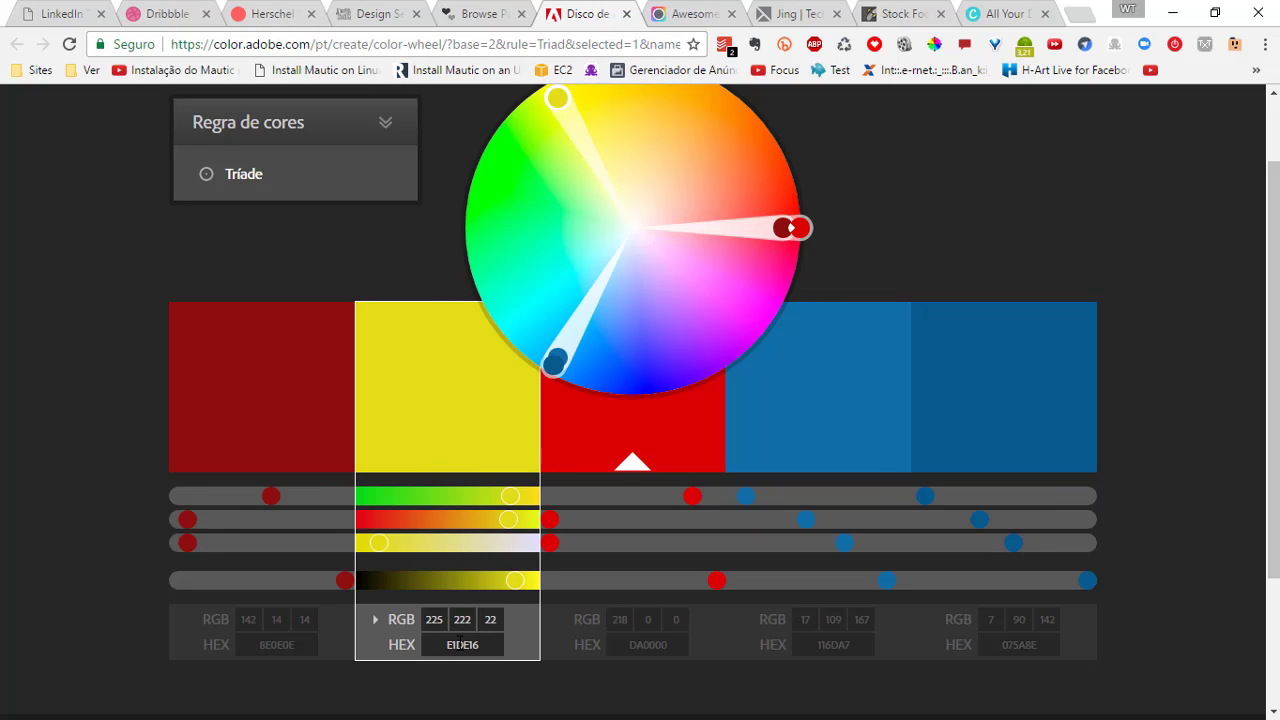
click(460, 640)
key(ctrl+a)
key(ctrl+v)
key(Return)
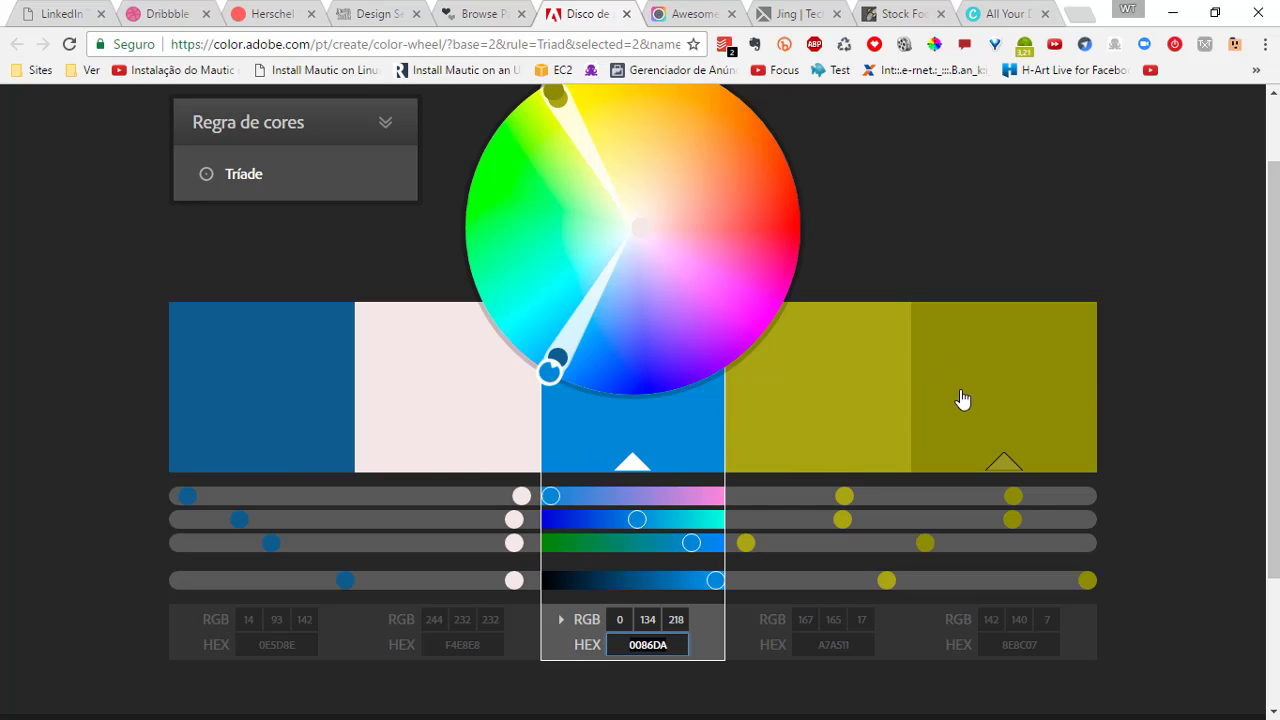
Apply the Complementar color rule and move the base color on the wheel to a pink of about DA64A4
click(200, 200)
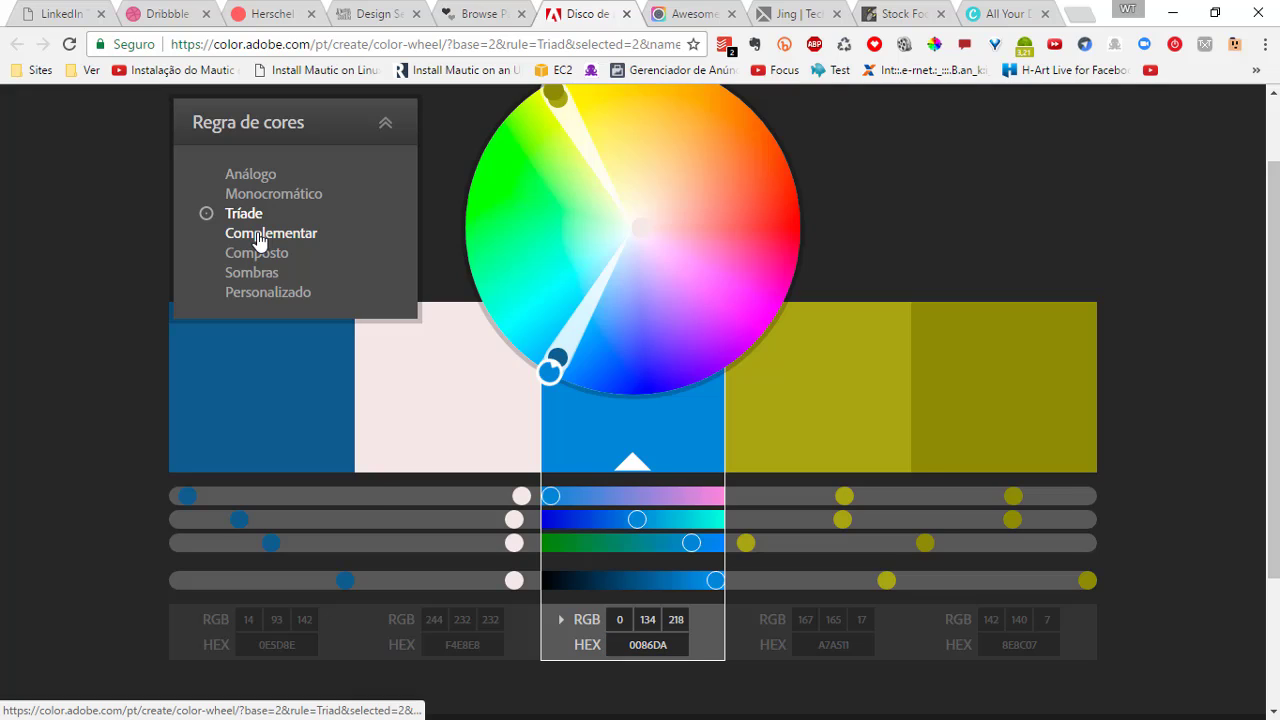
click(258, 238)
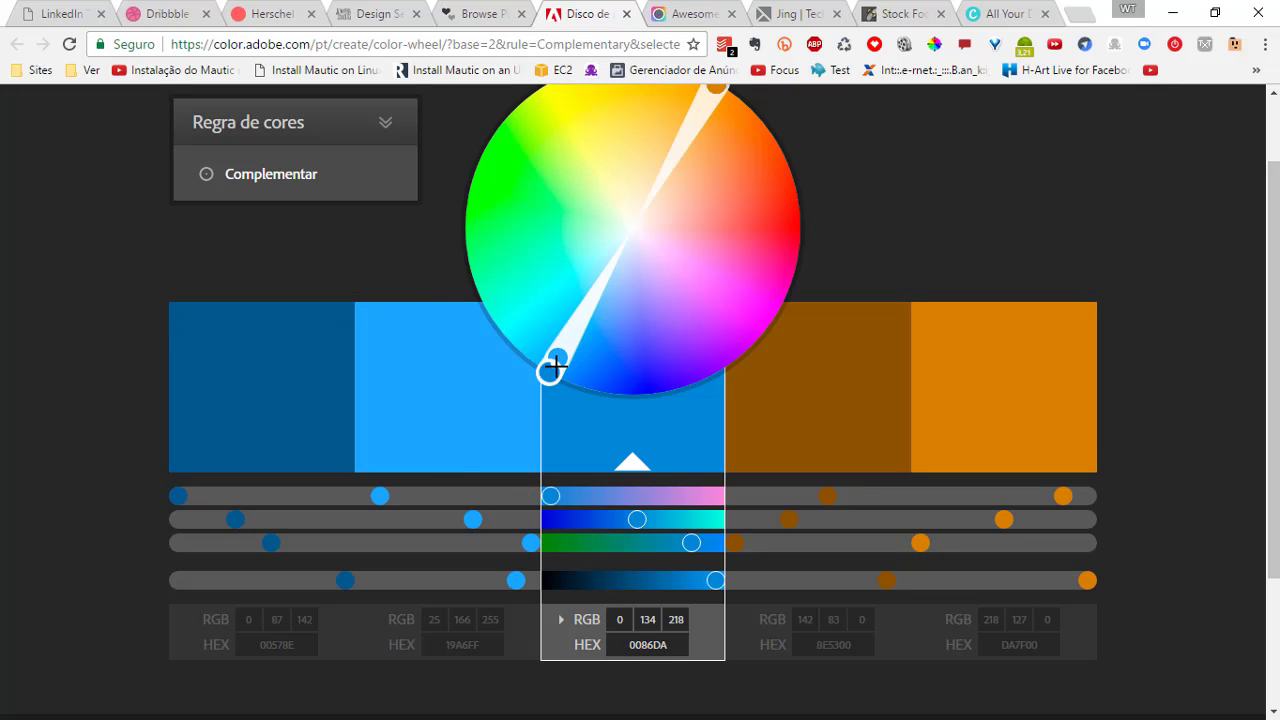
drag(553, 367, 734, 256)
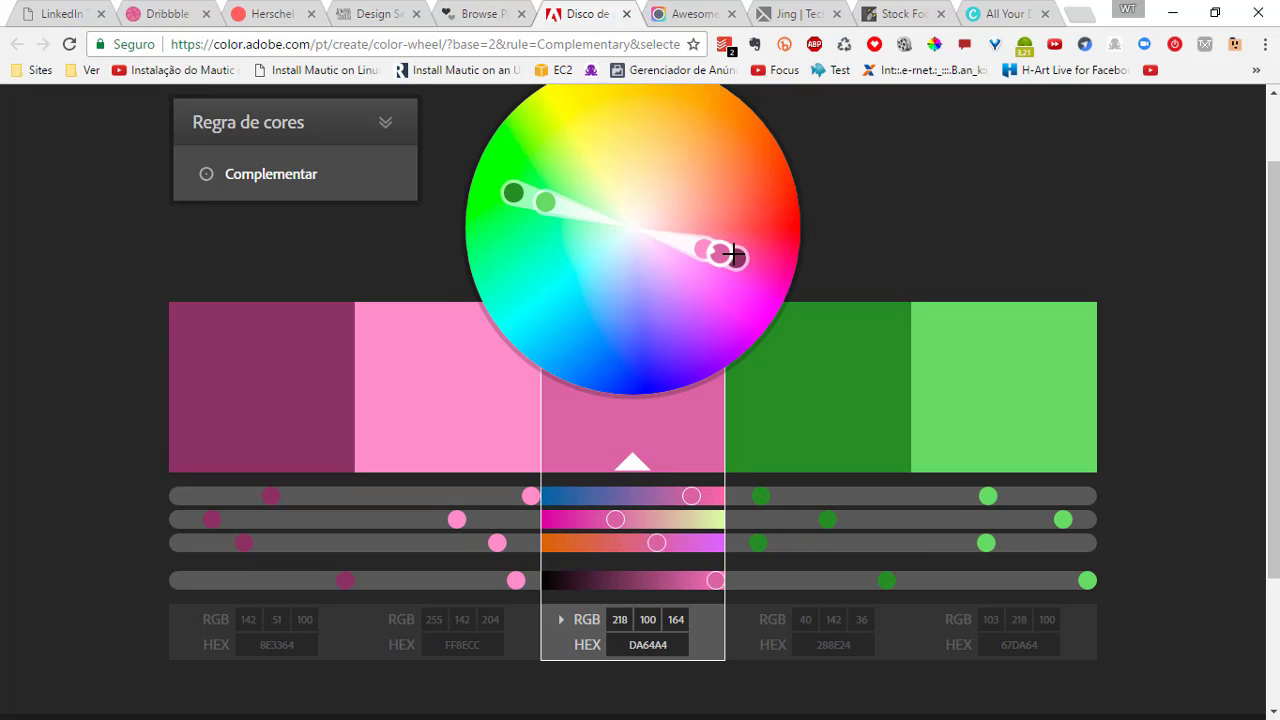
Switch to the Awesome Screenshot website
key(ctrl+Tab)
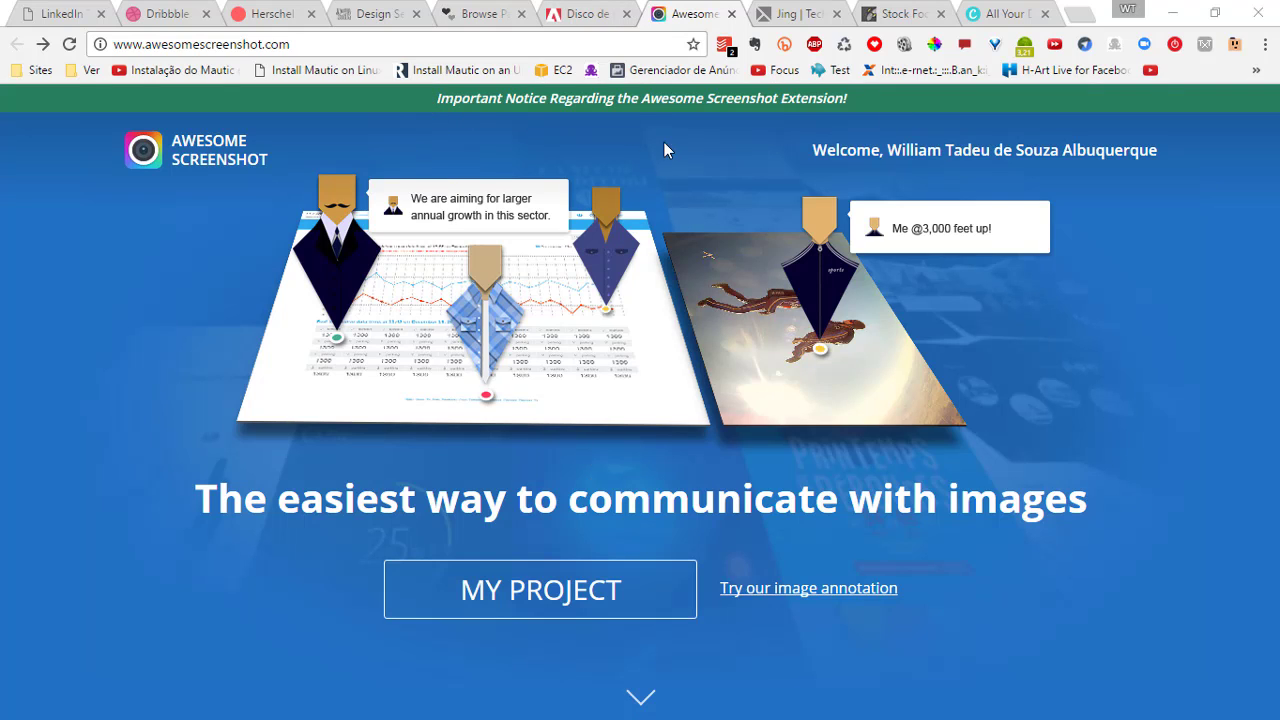
Open the project list and permanently delete the existing project named New project
click(542, 592)
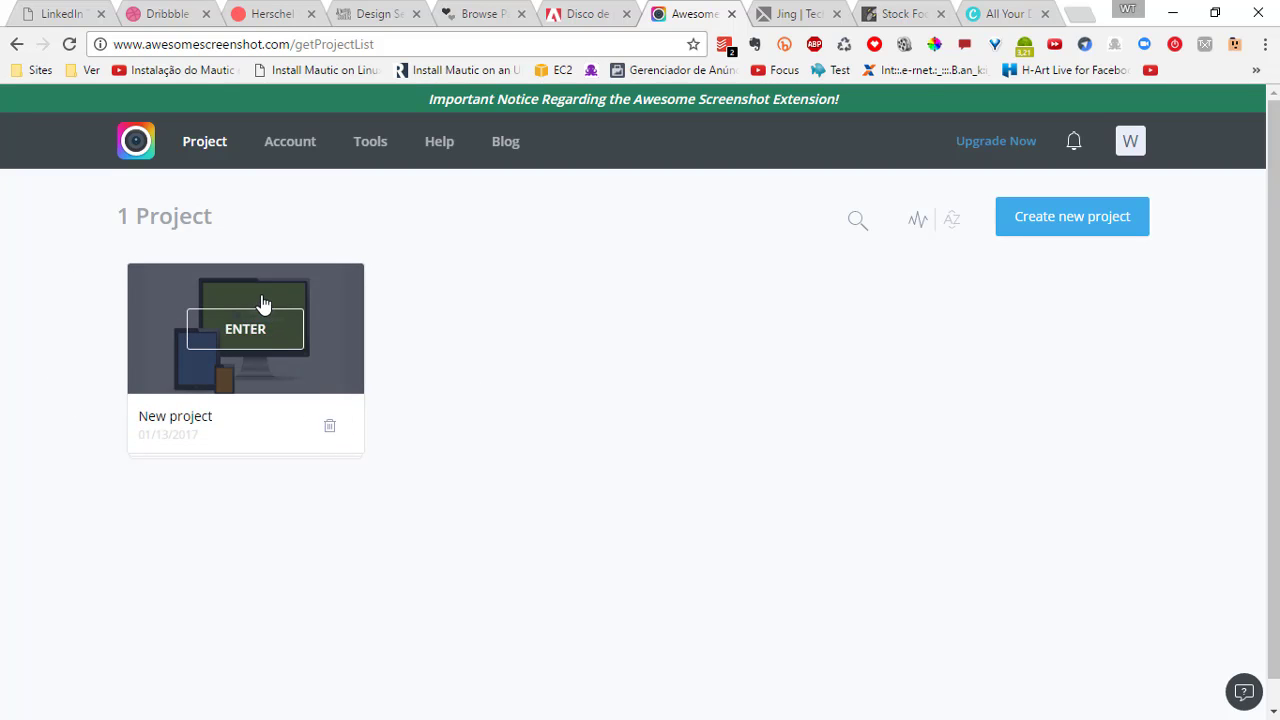
click(331, 429)
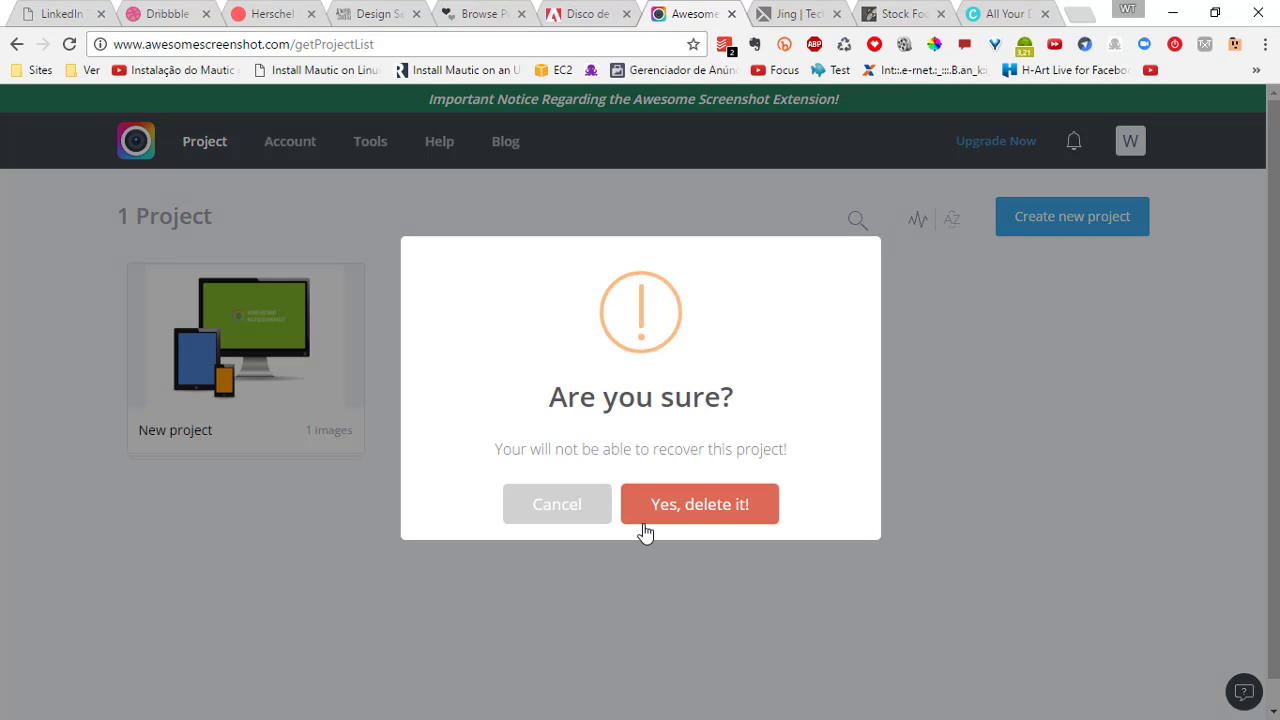
click(697, 505)
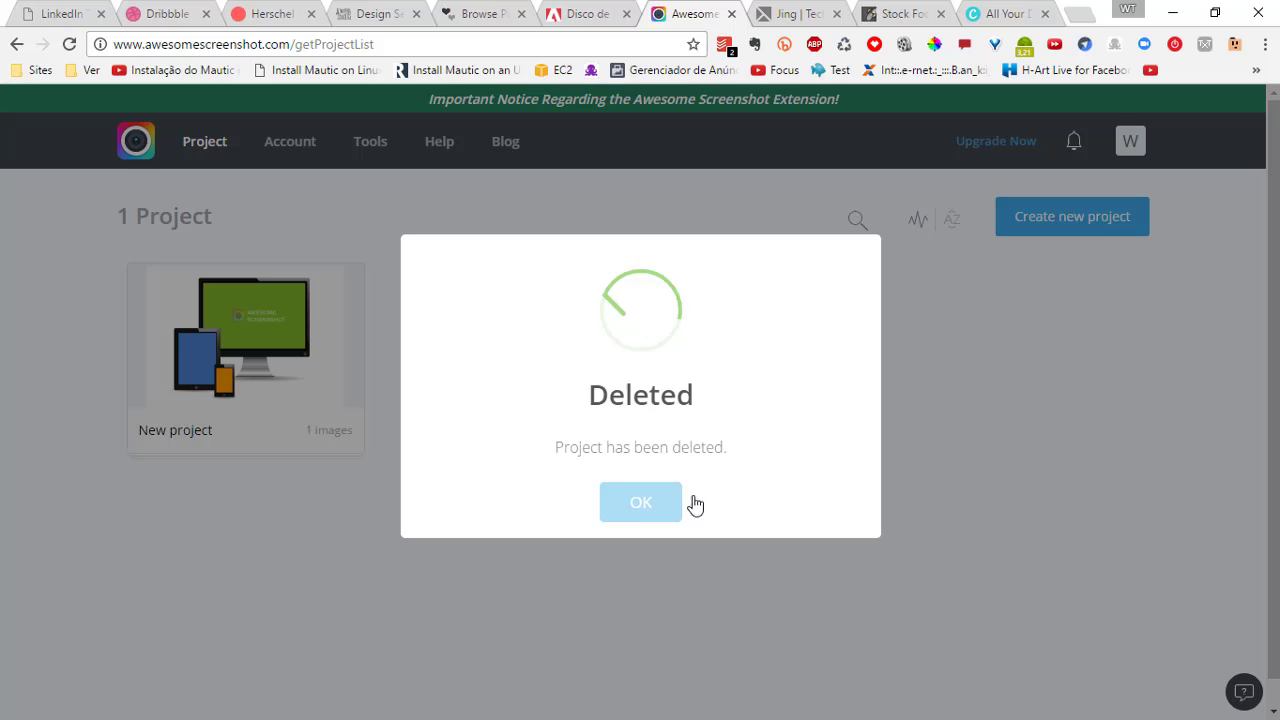
click(634, 514)
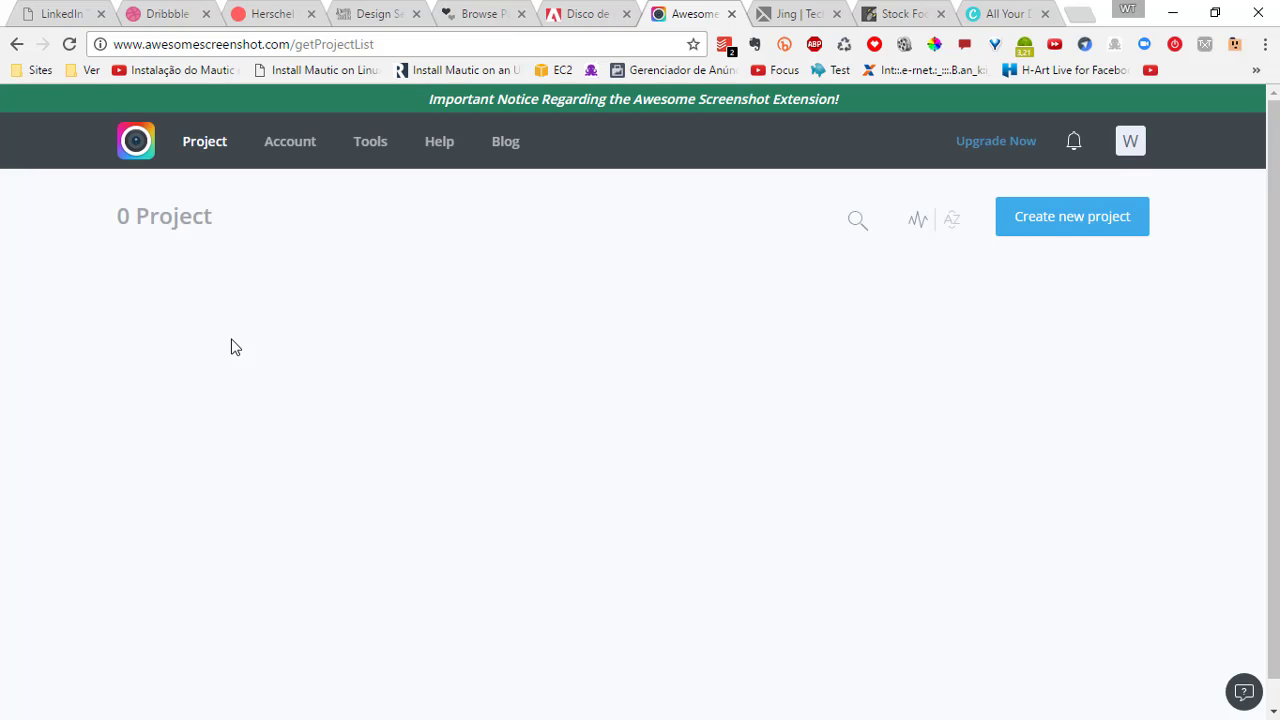
Create a new project named "Tecnologia Para Coaches"
click(1057, 224)
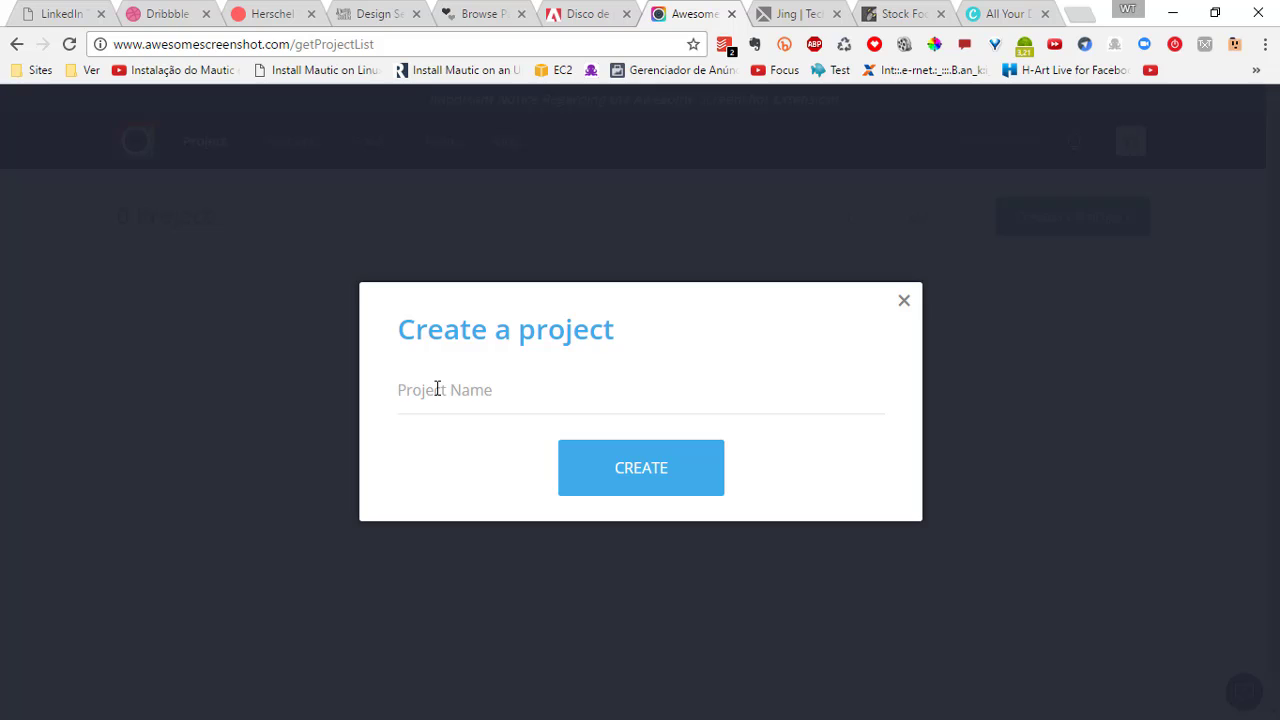
text(Test)
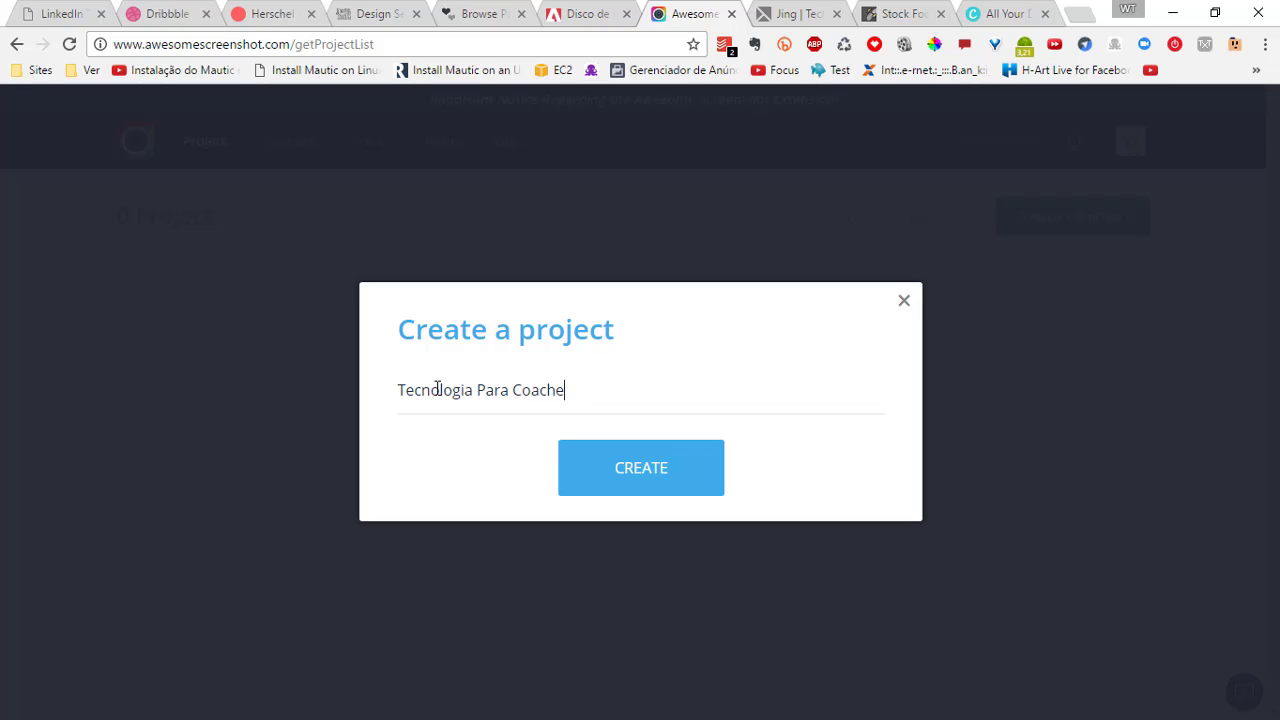
click(619, 479)
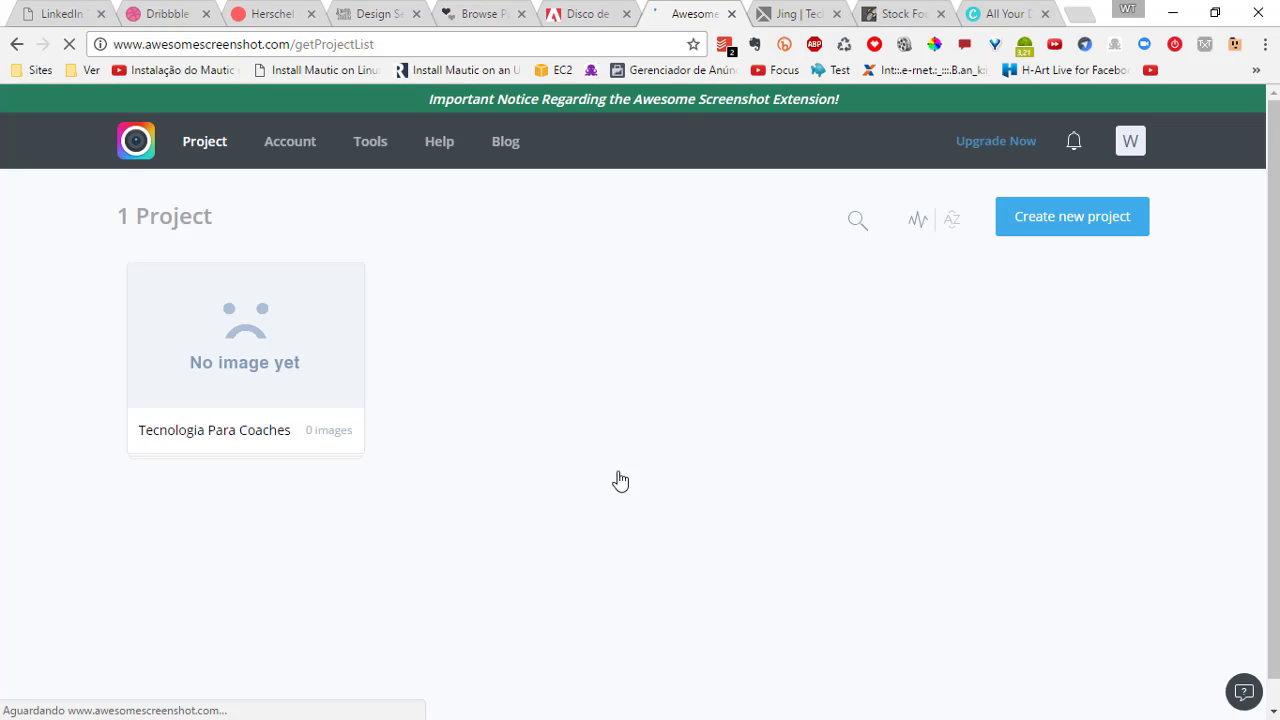
Upload the image cat-1898830_1280.jpg from the Desktop to the Tecnologia Para Coaches project
mouse_move(251, 378)
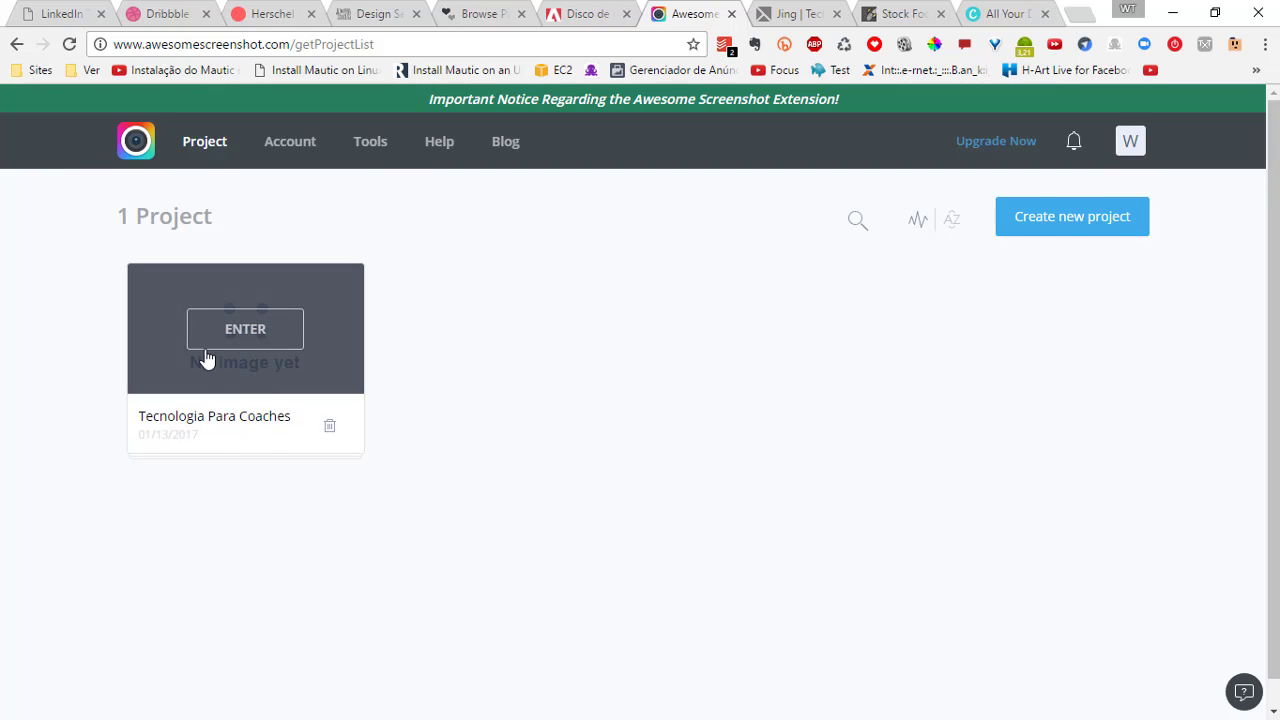
click(206, 355)
click(1090, 226)
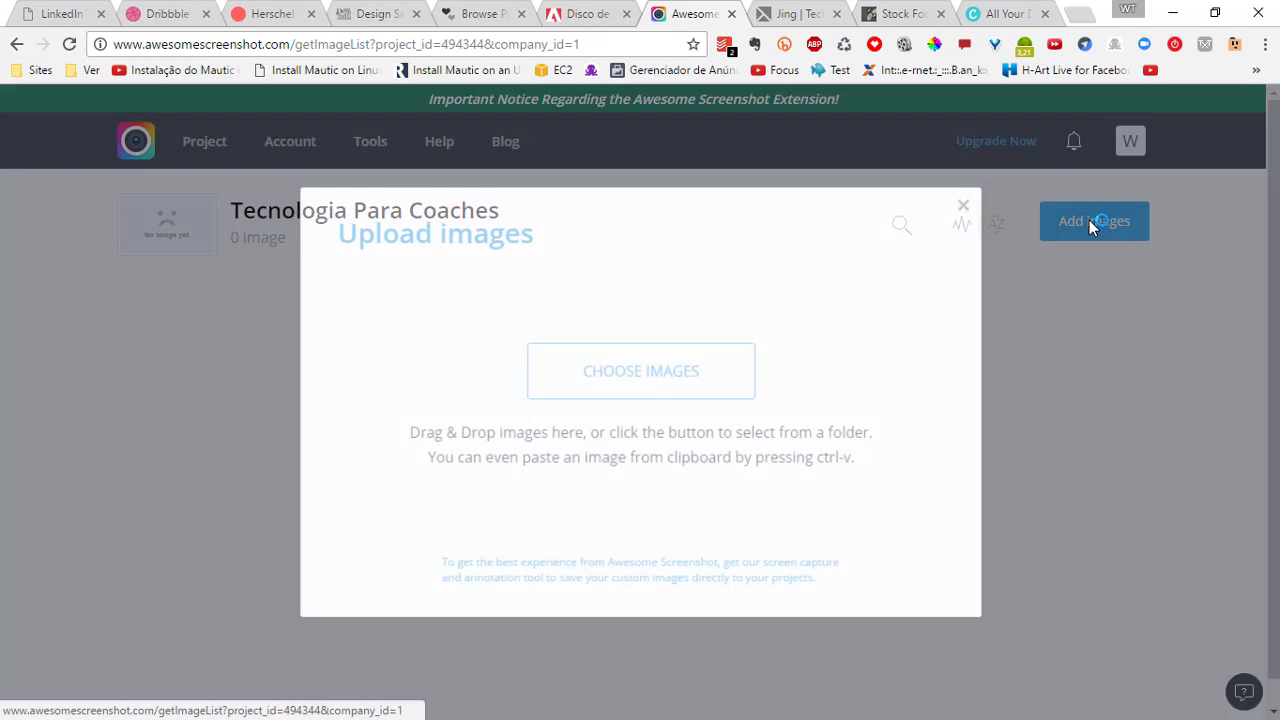
click(640, 370)
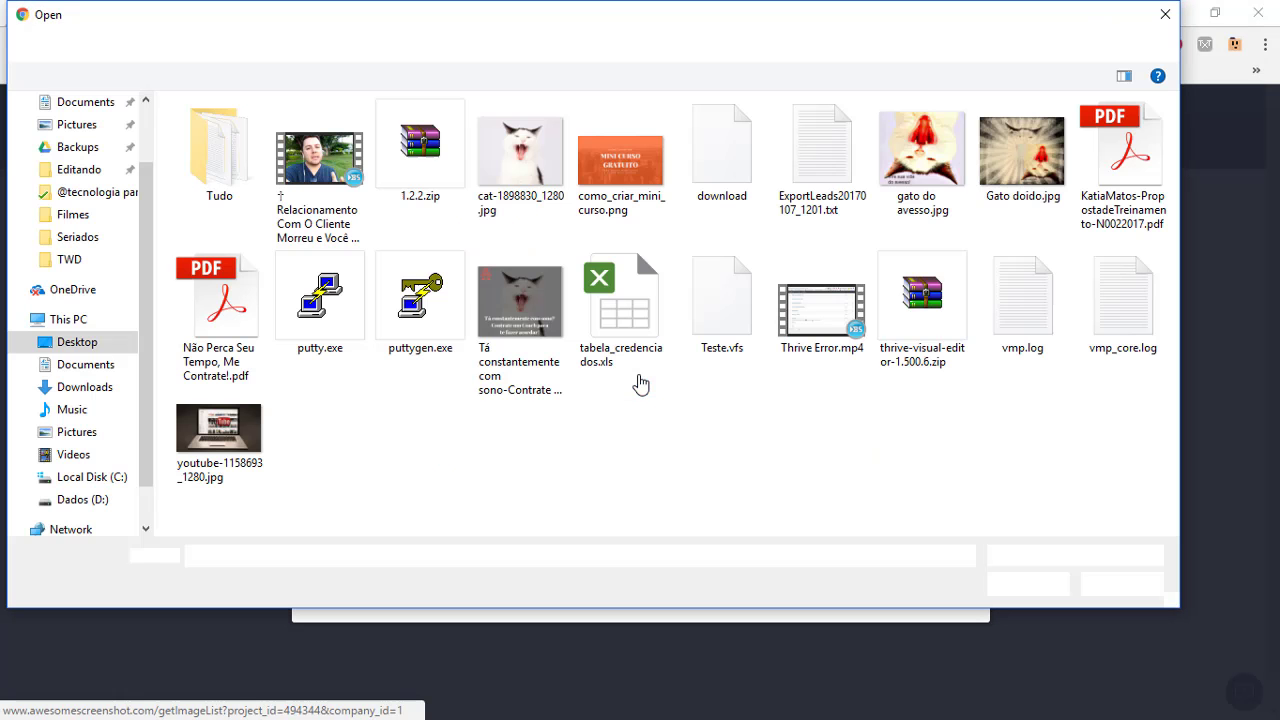
click(521, 160)
click(1010, 576)
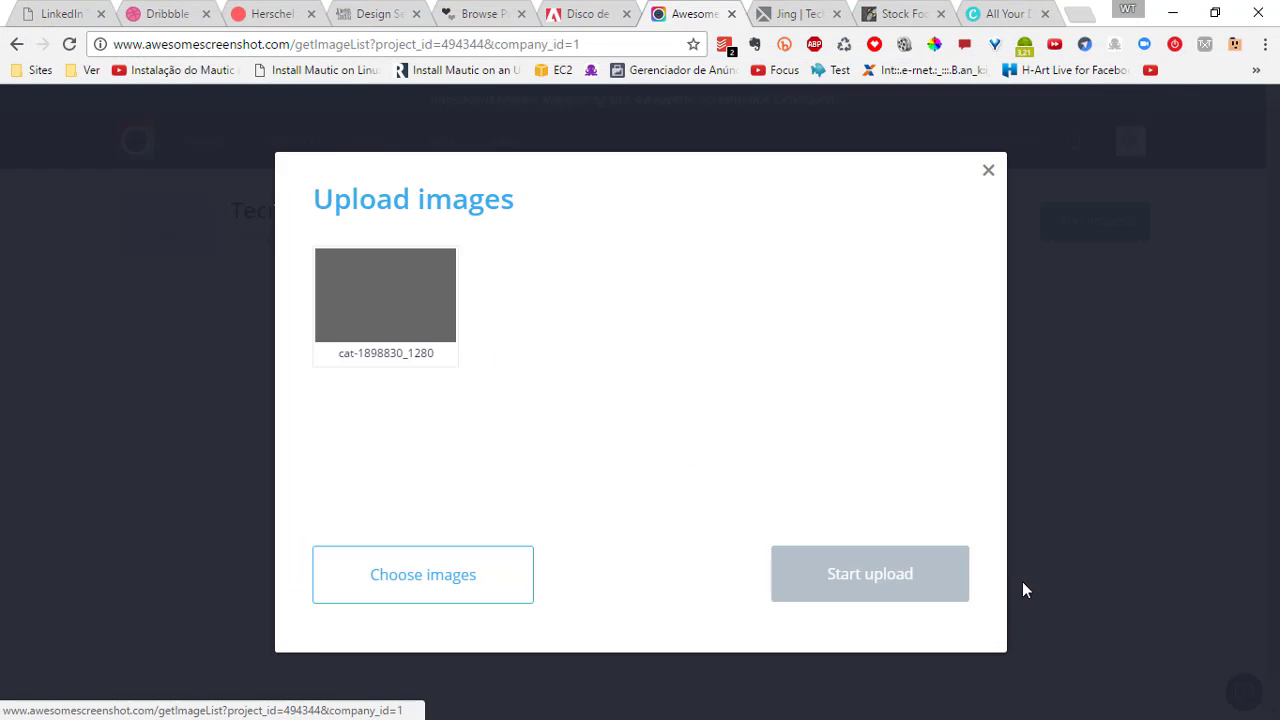
click(870, 574)
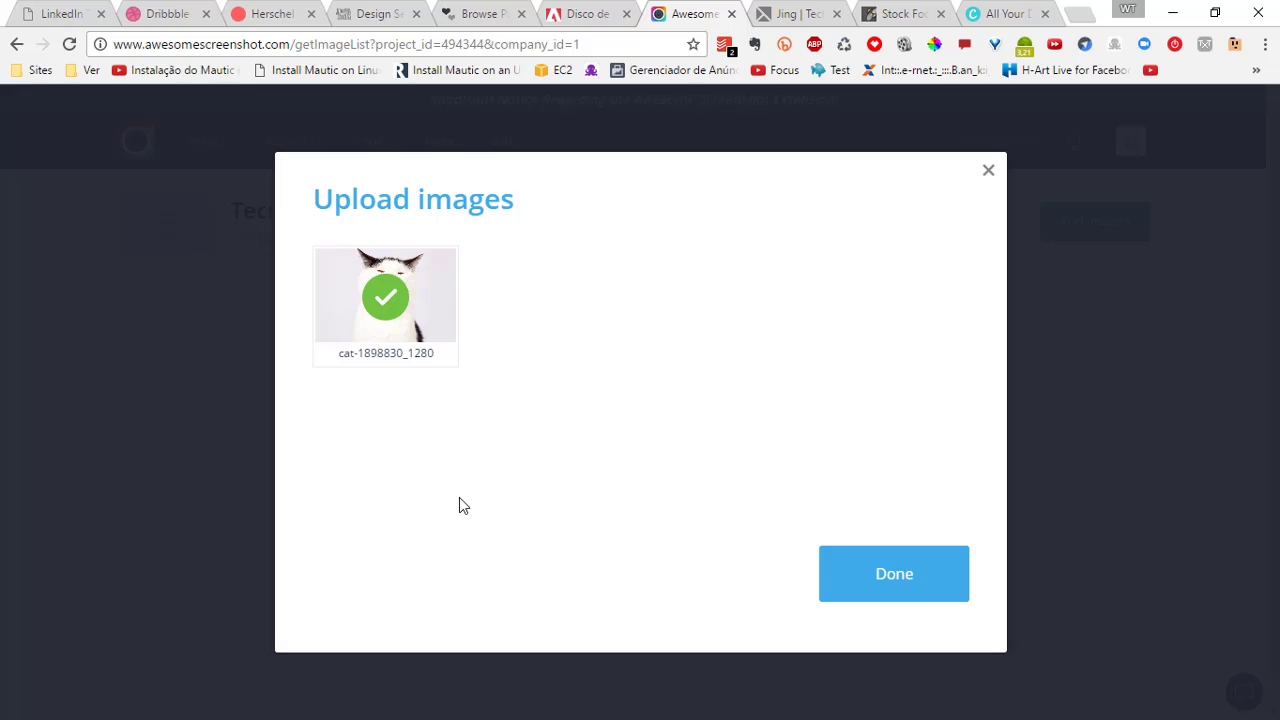
click(901, 576)
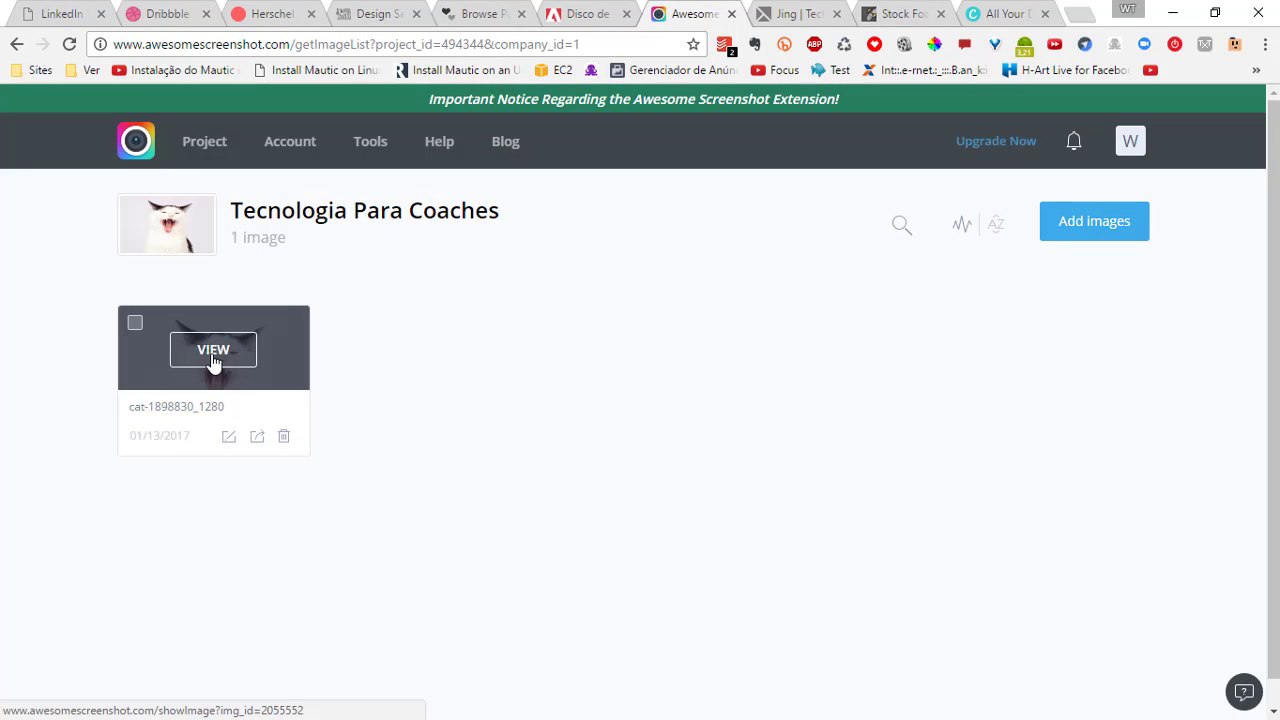
Open the cat image and post the comment "Puxa esse gato tem uma boca enorme kkkkkk" with a smiley point beside the mouth
click(213, 360)
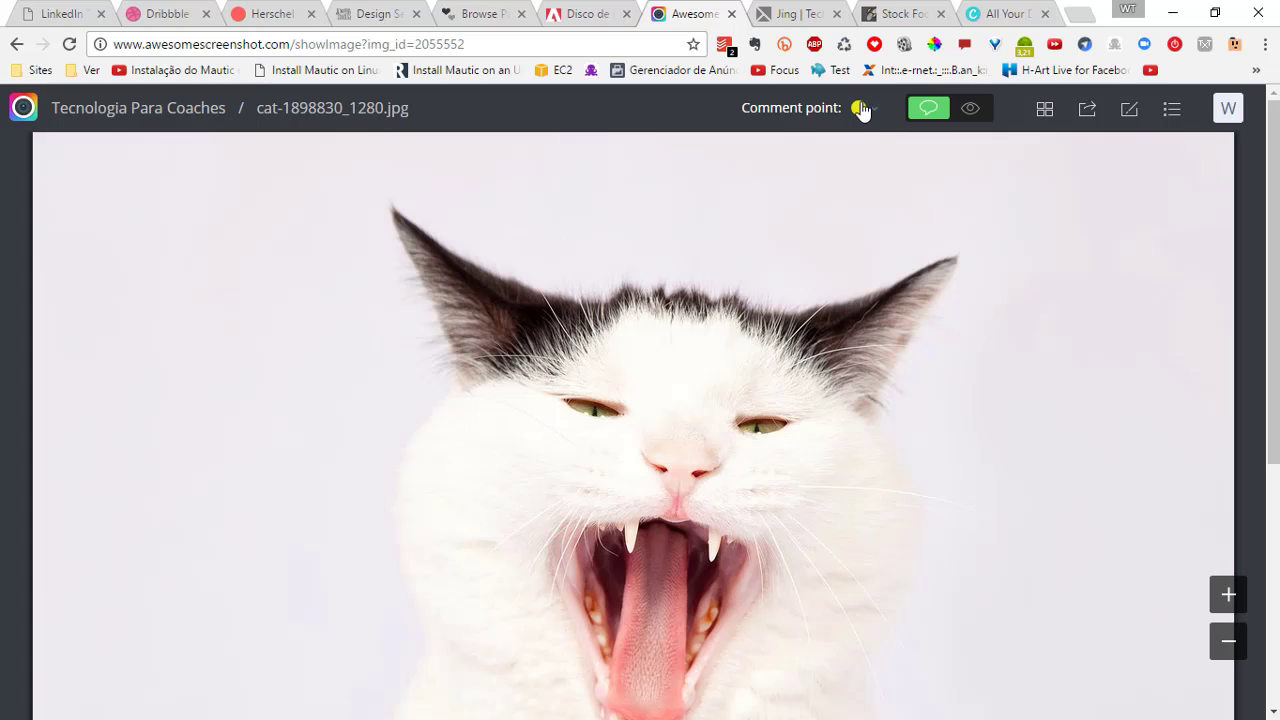
click(862, 108)
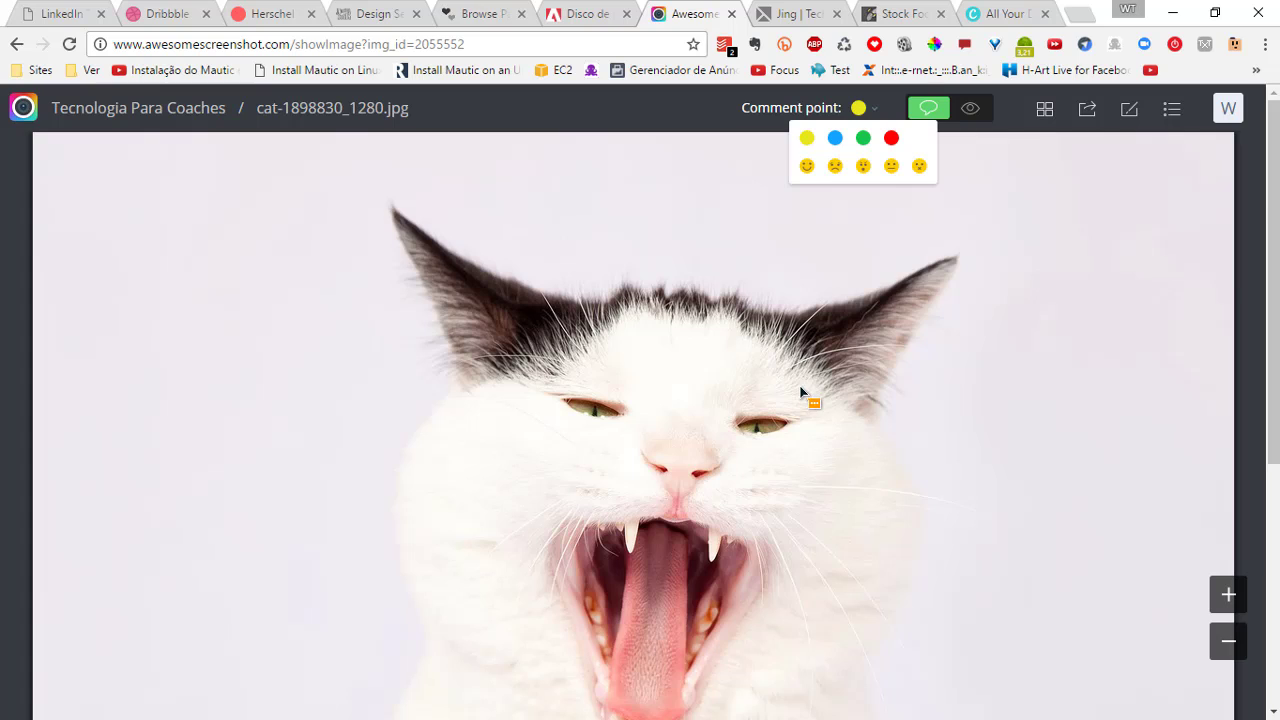
scroll(808, 400, down, 2)
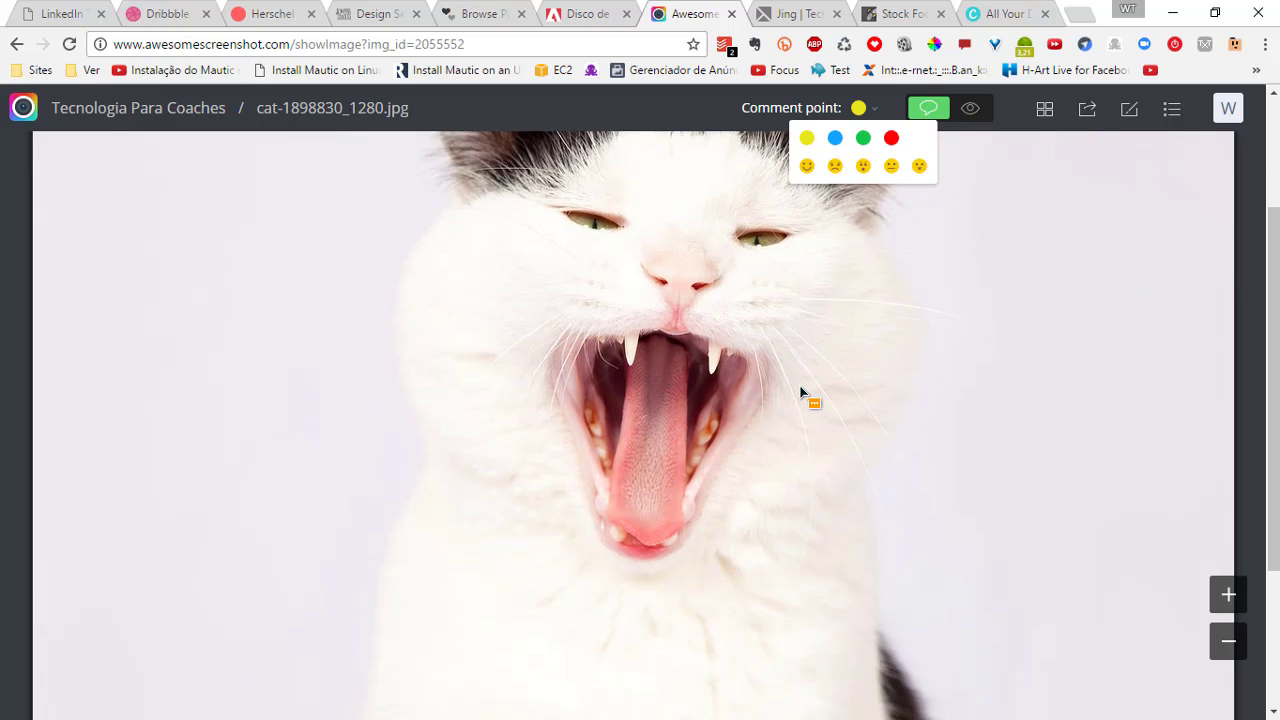
click(807, 165)
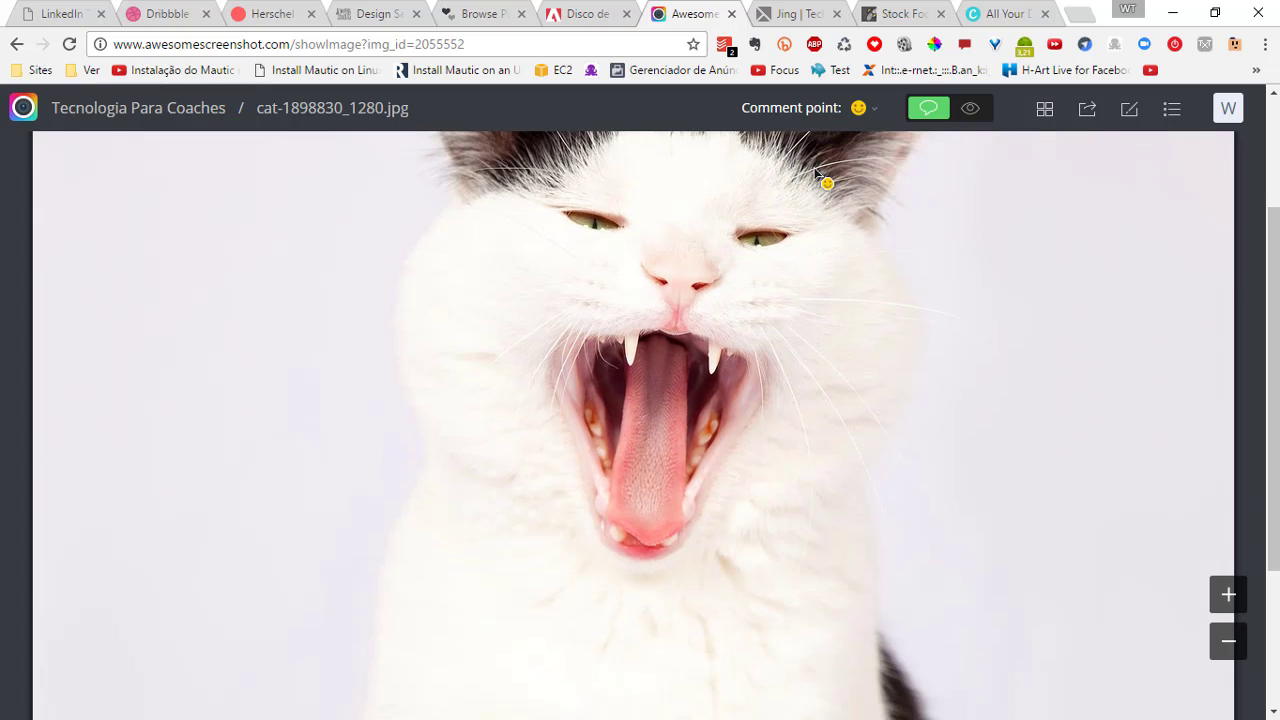
click(806, 341)
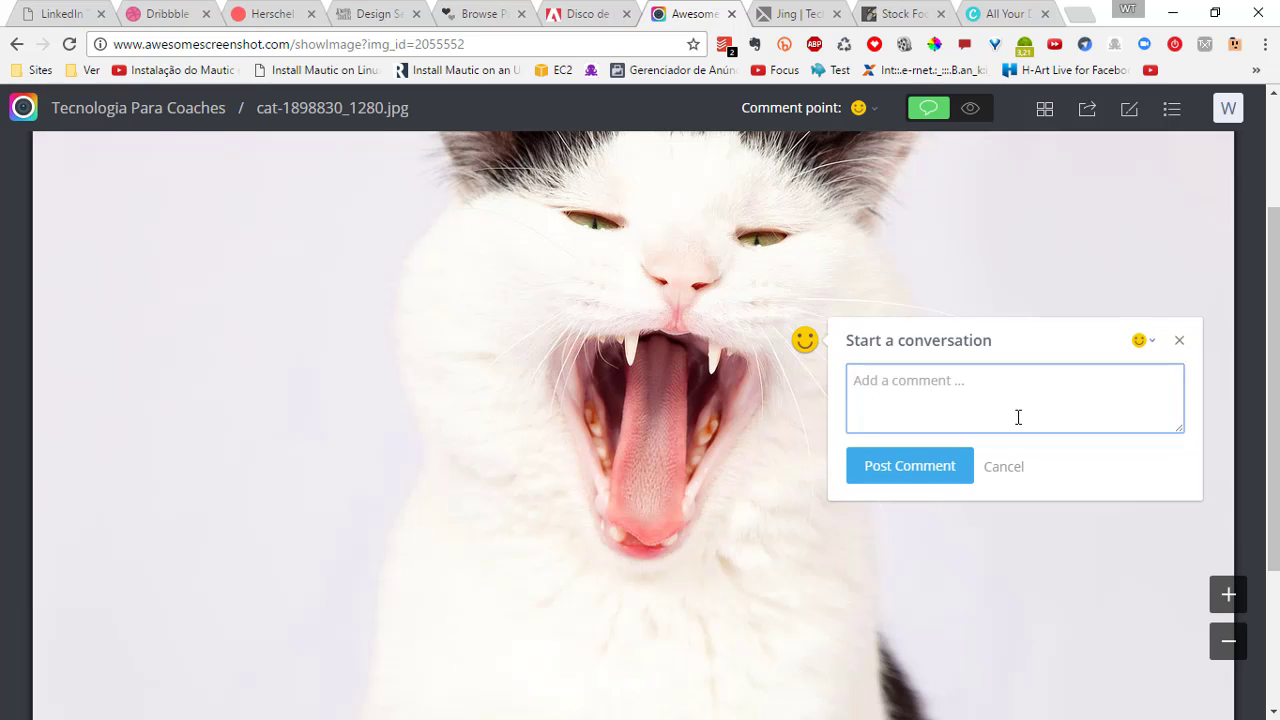
text(Puxa esse gato tem uma boc)
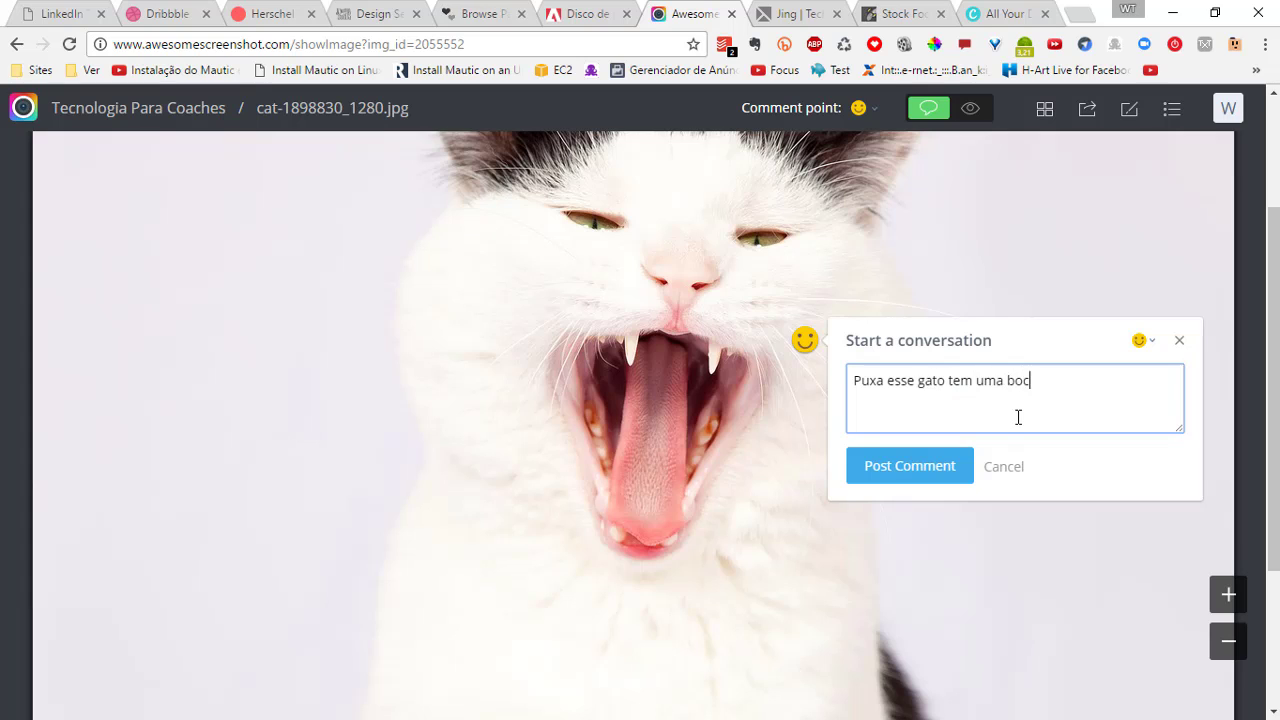
text(a enorme kkkkkk)
click(940, 472)
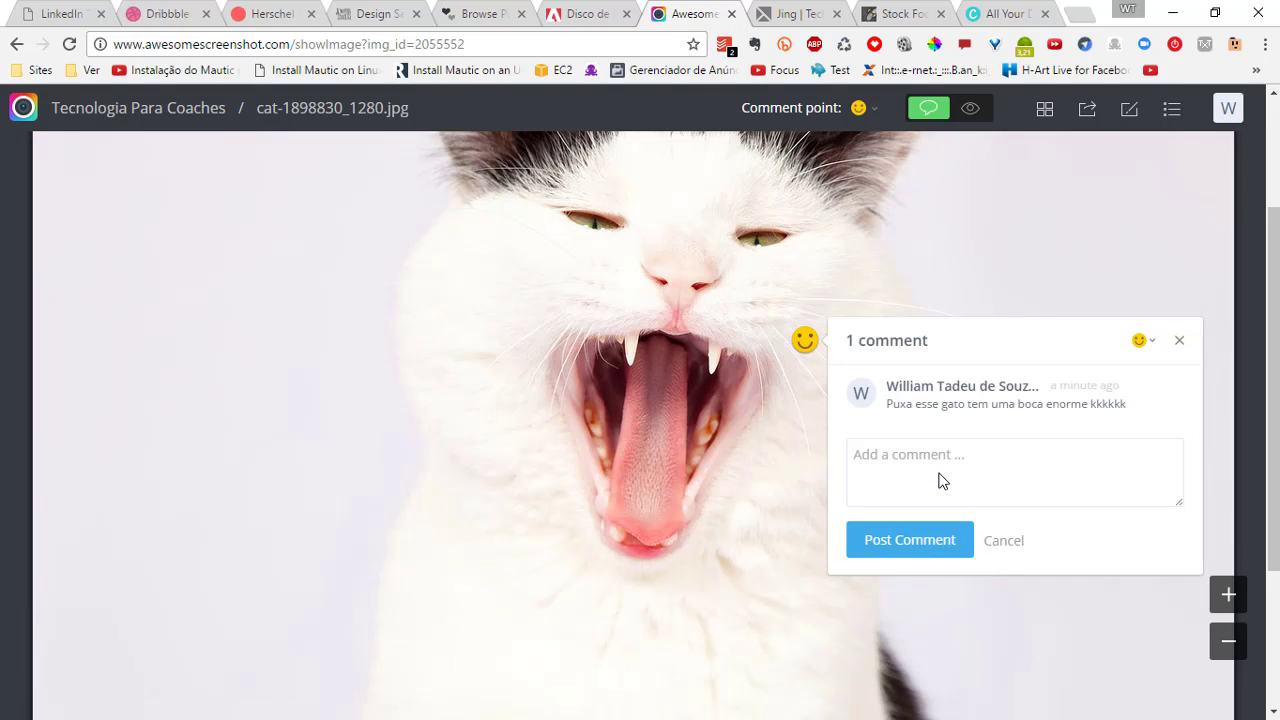
click(1179, 342)
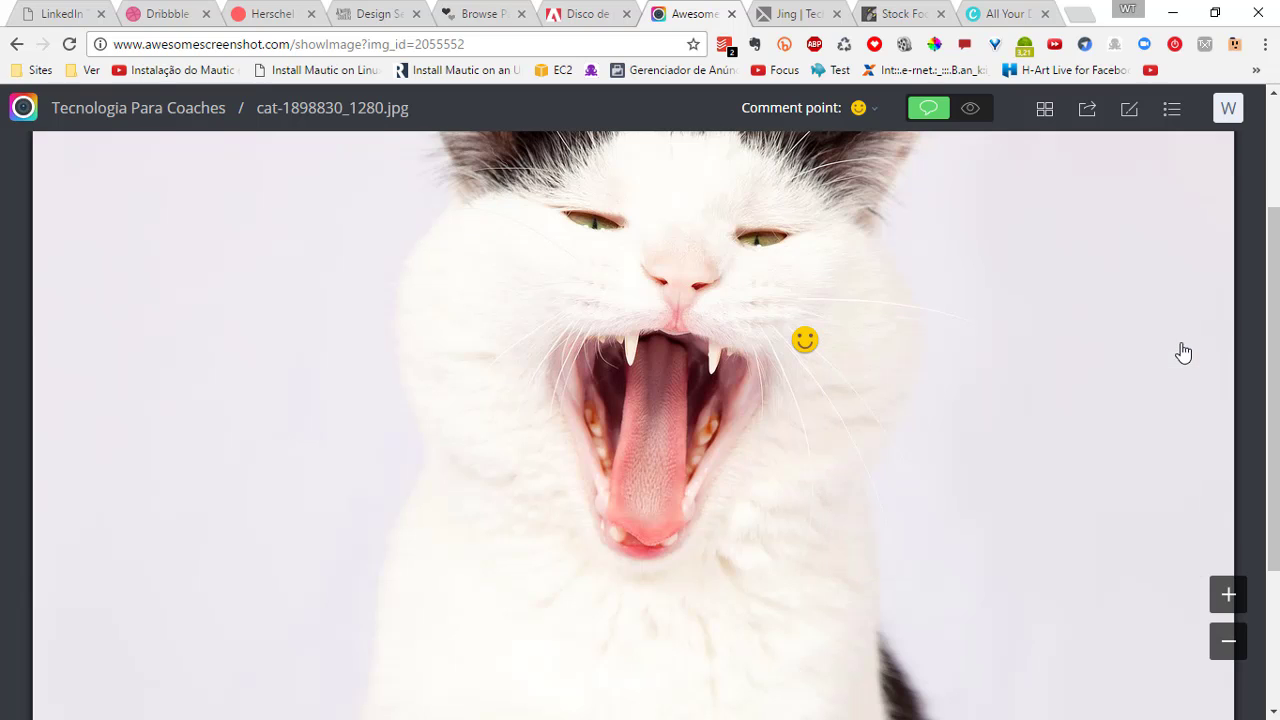
Post the comment "Cuide sempre dos dentes dos seus gatos muito bem!" with a red point on the cat's upper tooth
click(863, 110)
click(889, 135)
click(631, 355)
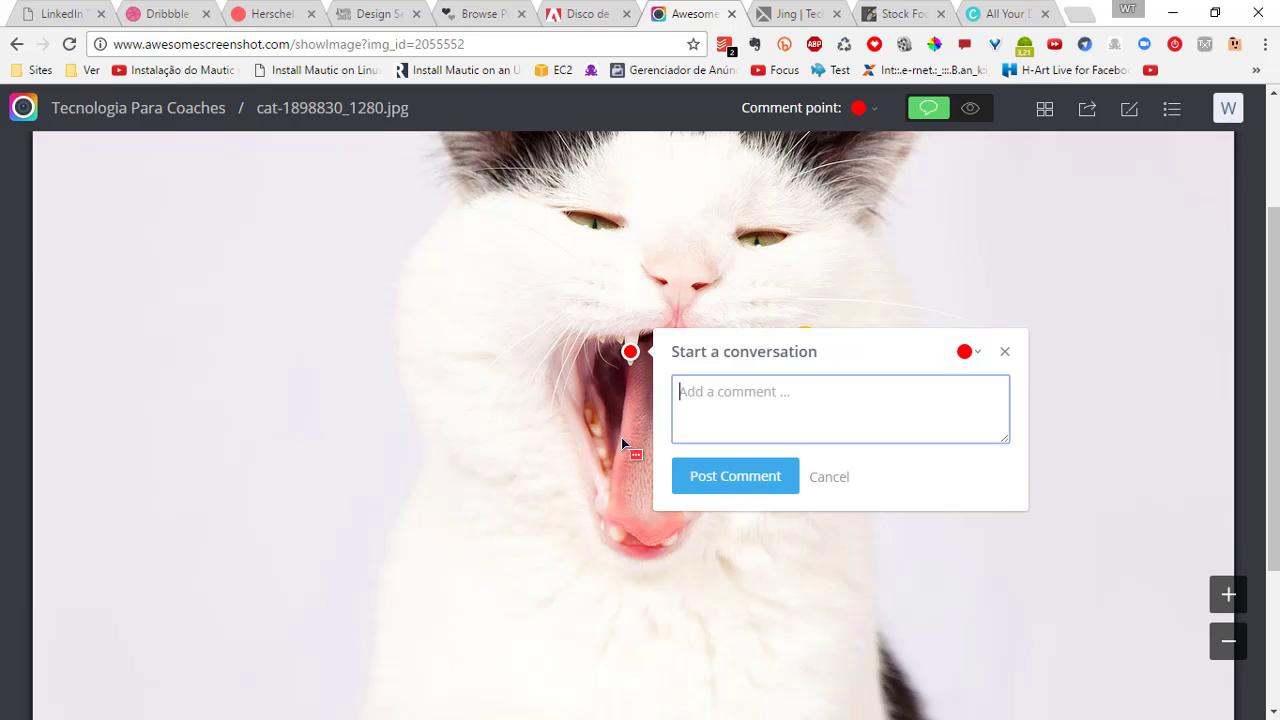
text(C)
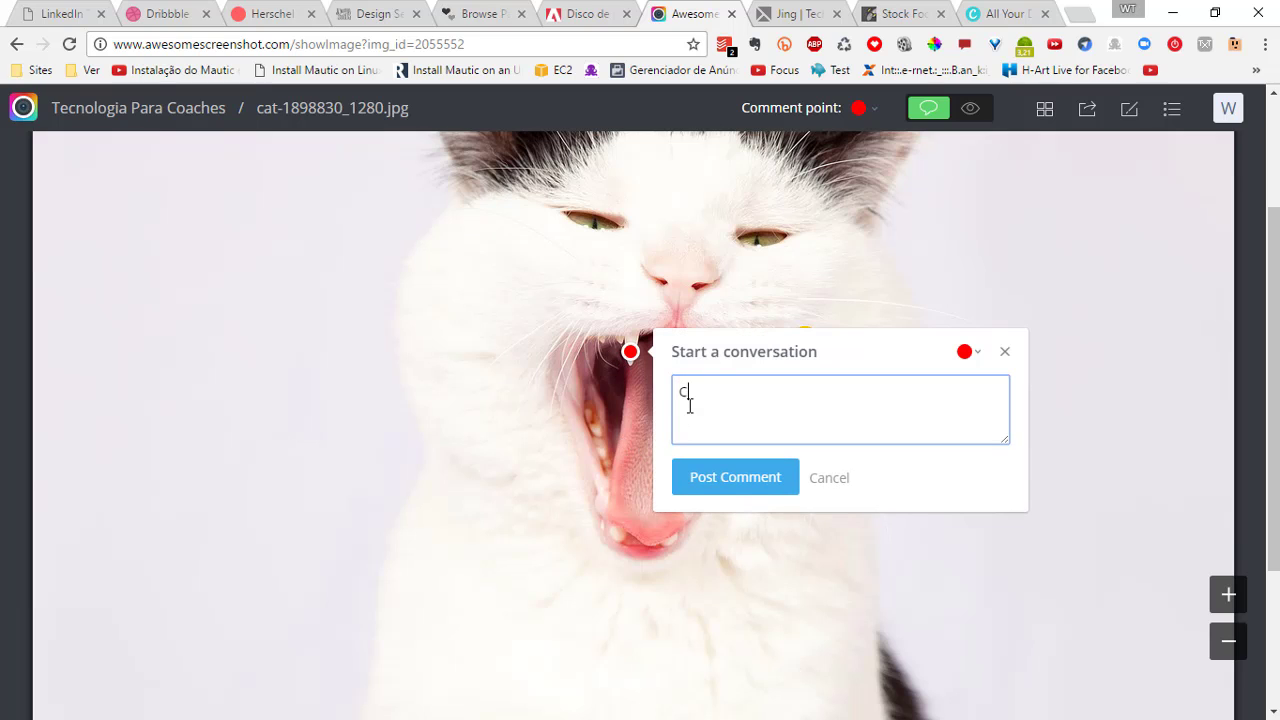
text(uide sempre dos den)
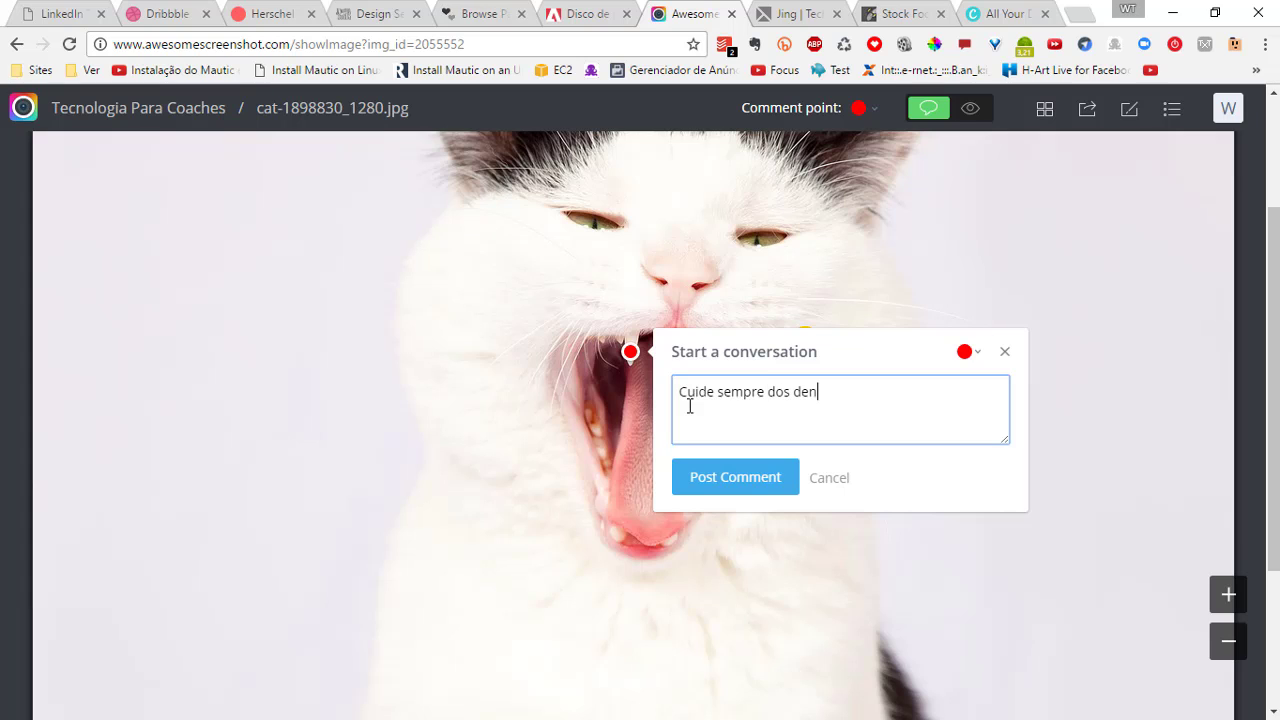
text(tes dos seus gatos muito)
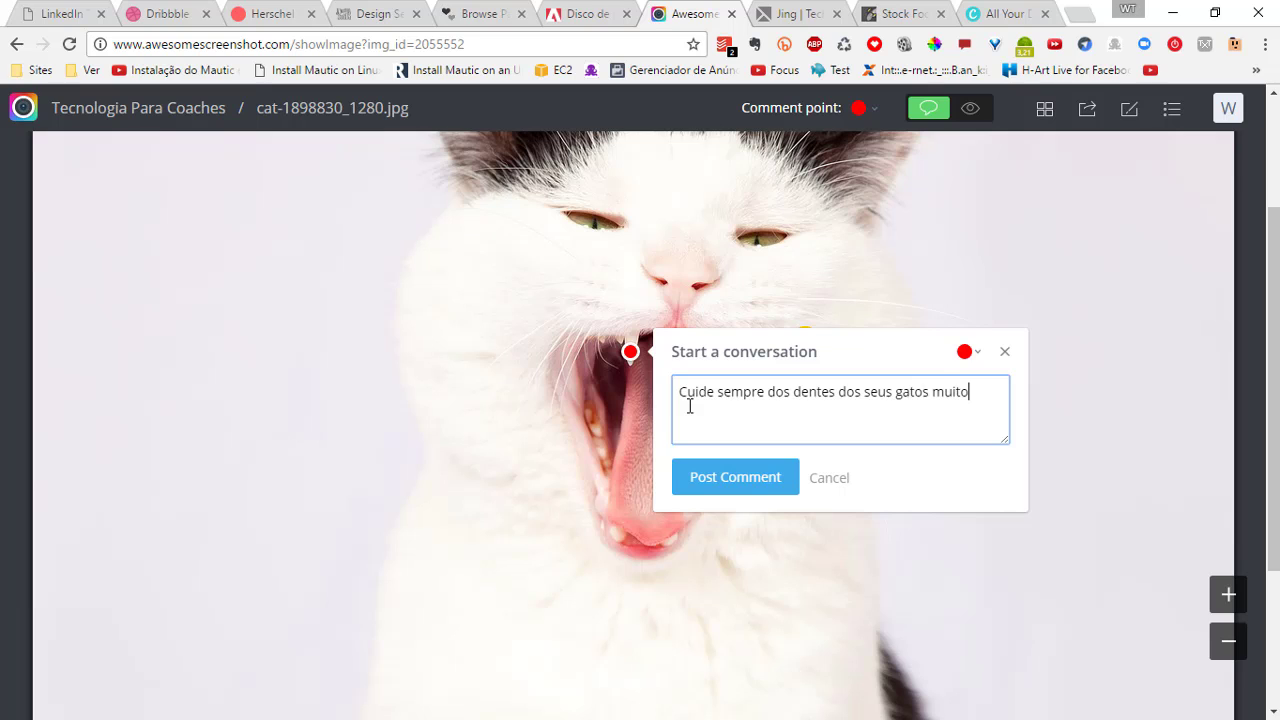
text( bem!)
click(790, 477)
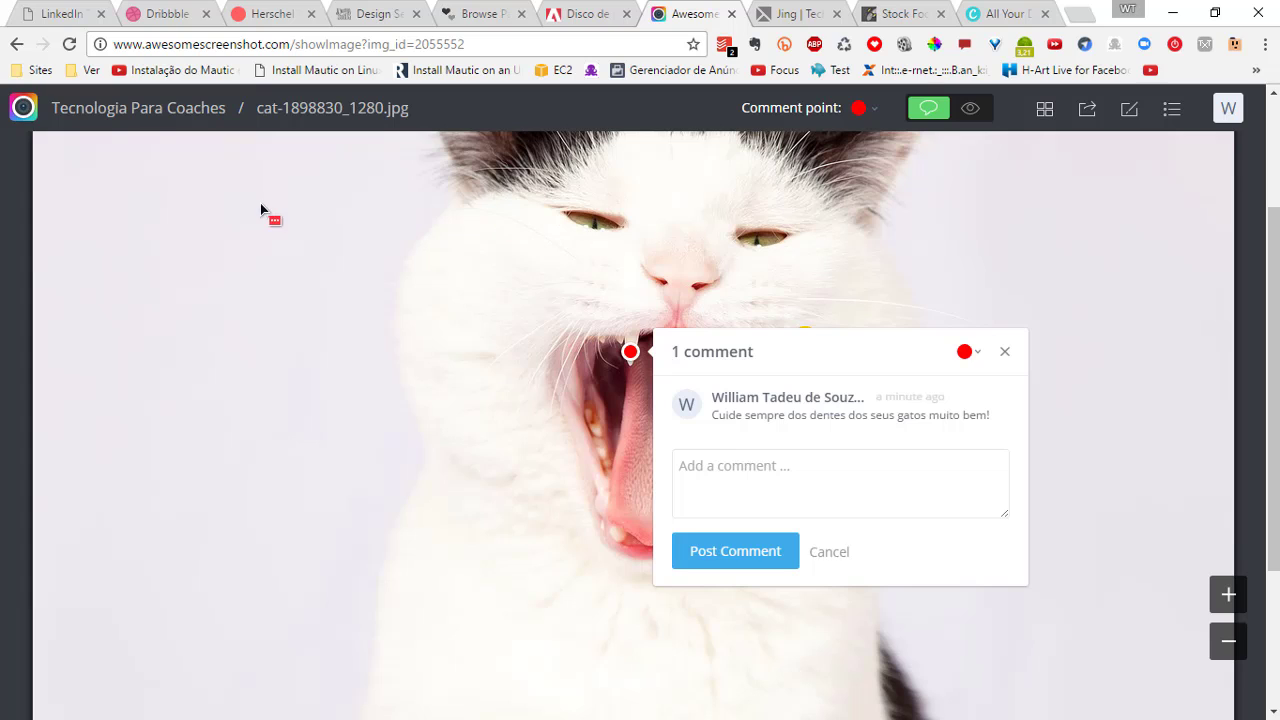
click(1005, 351)
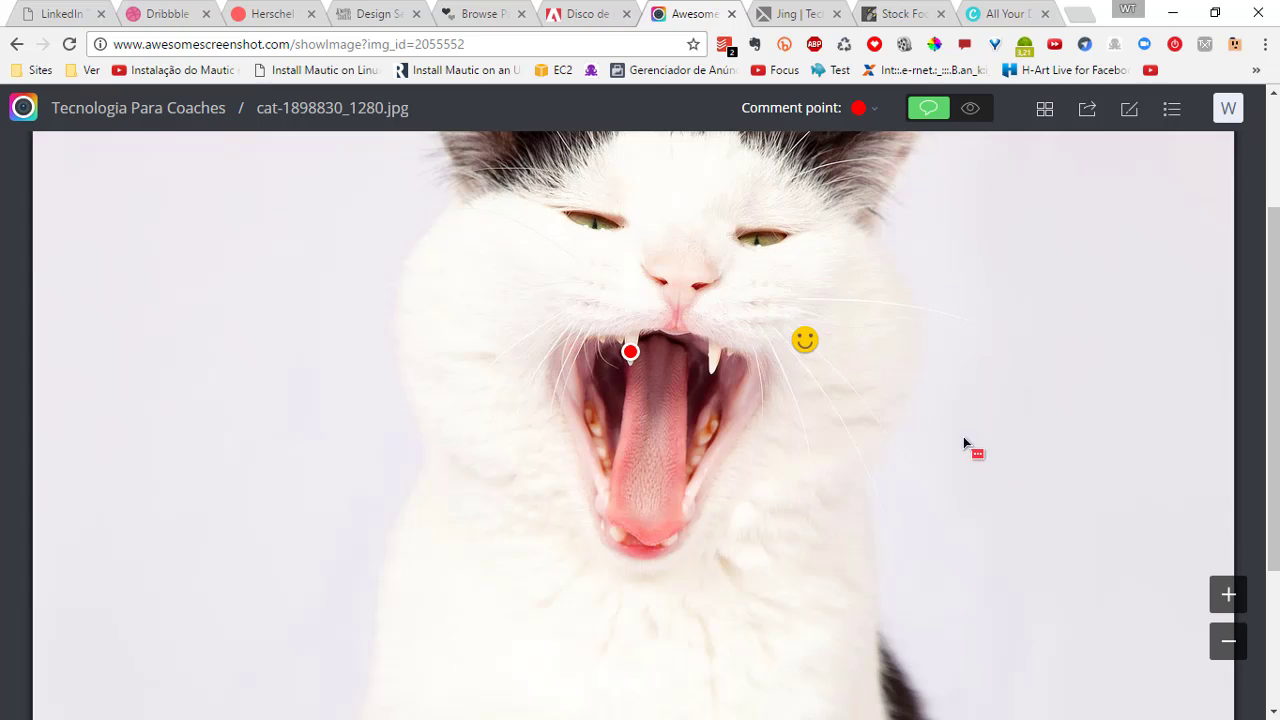
Copy the short sharing URL of the annotated cat image
scroll(909, 430, up, 2)
click(1228, 640)
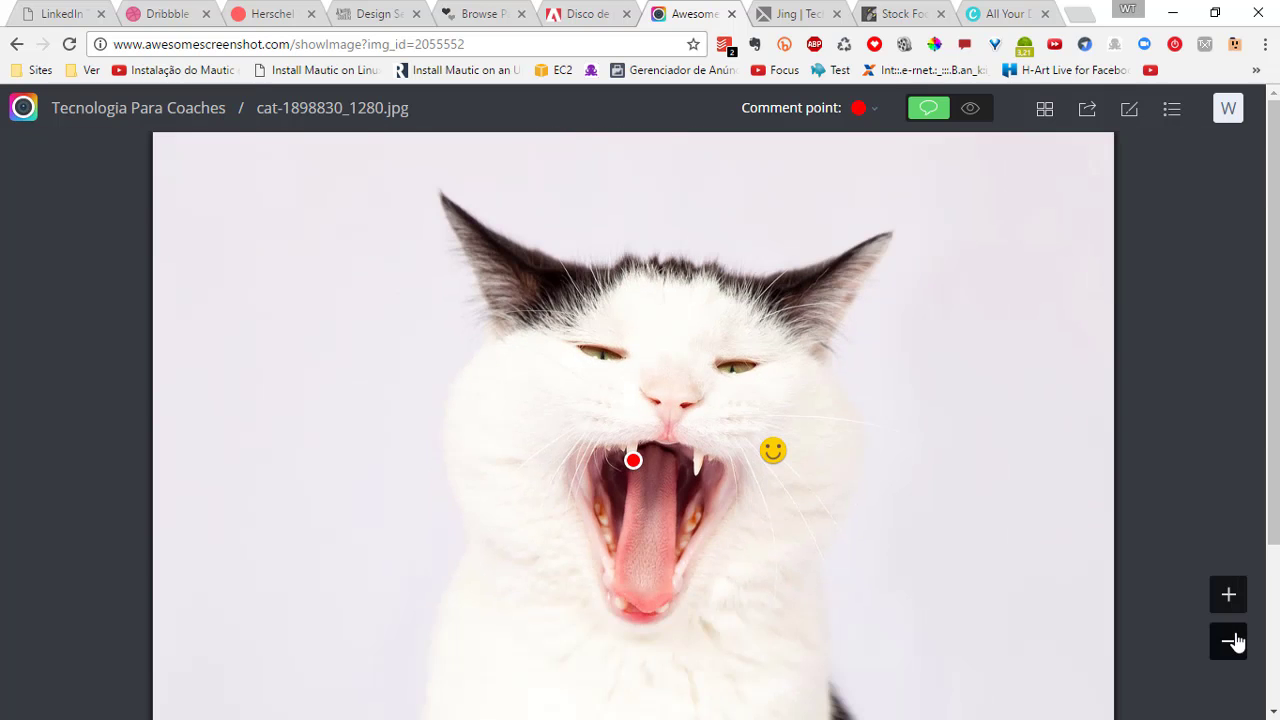
click(1228, 640)
click(1228, 641)
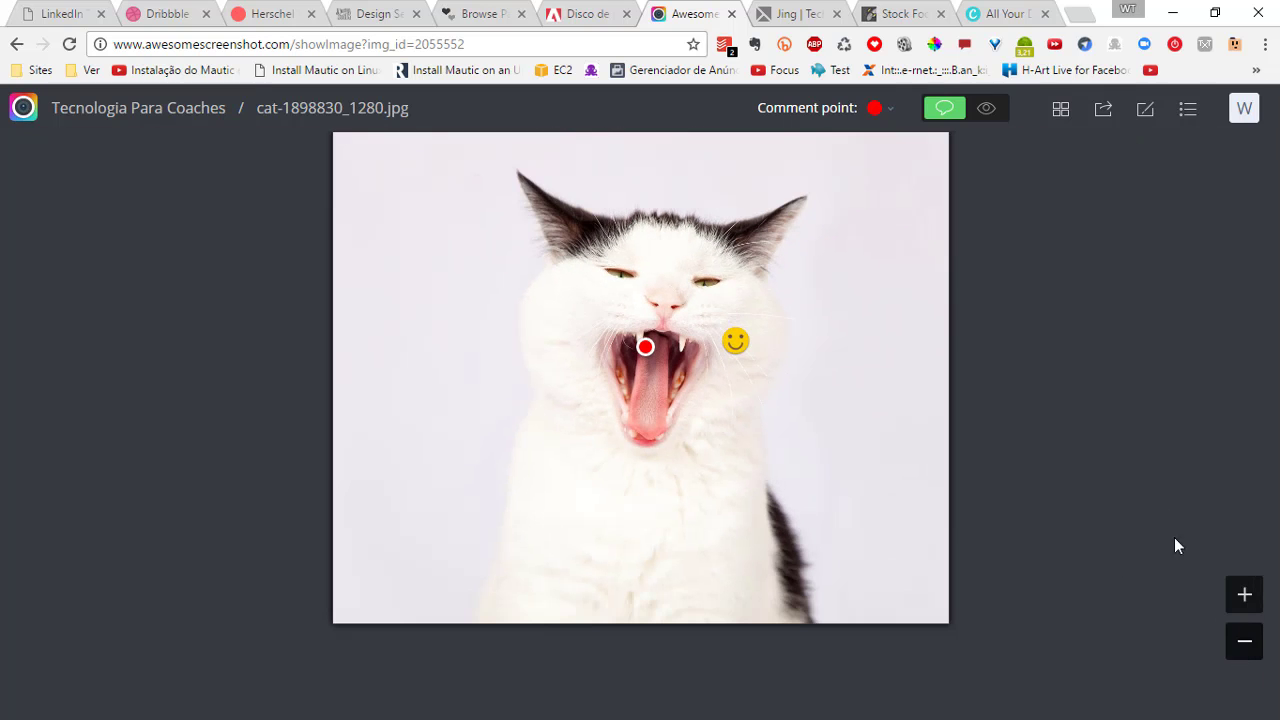
click(1102, 110)
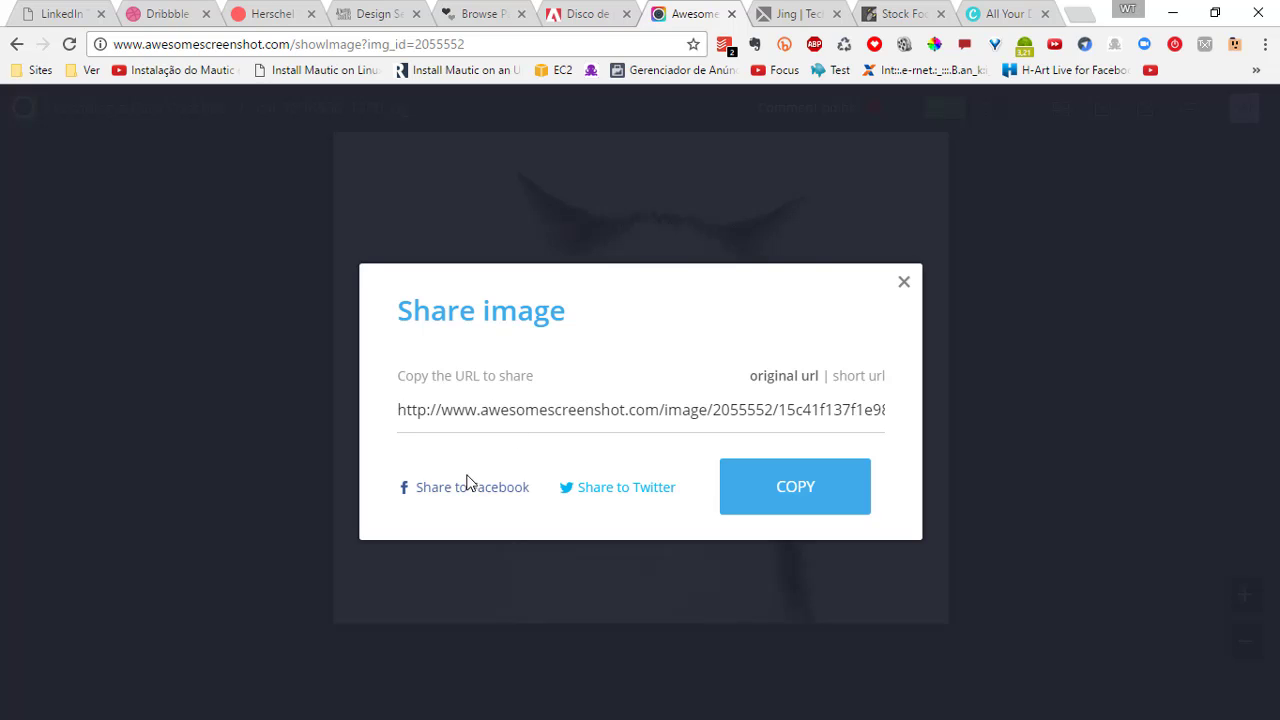
click(858, 385)
click(509, 409)
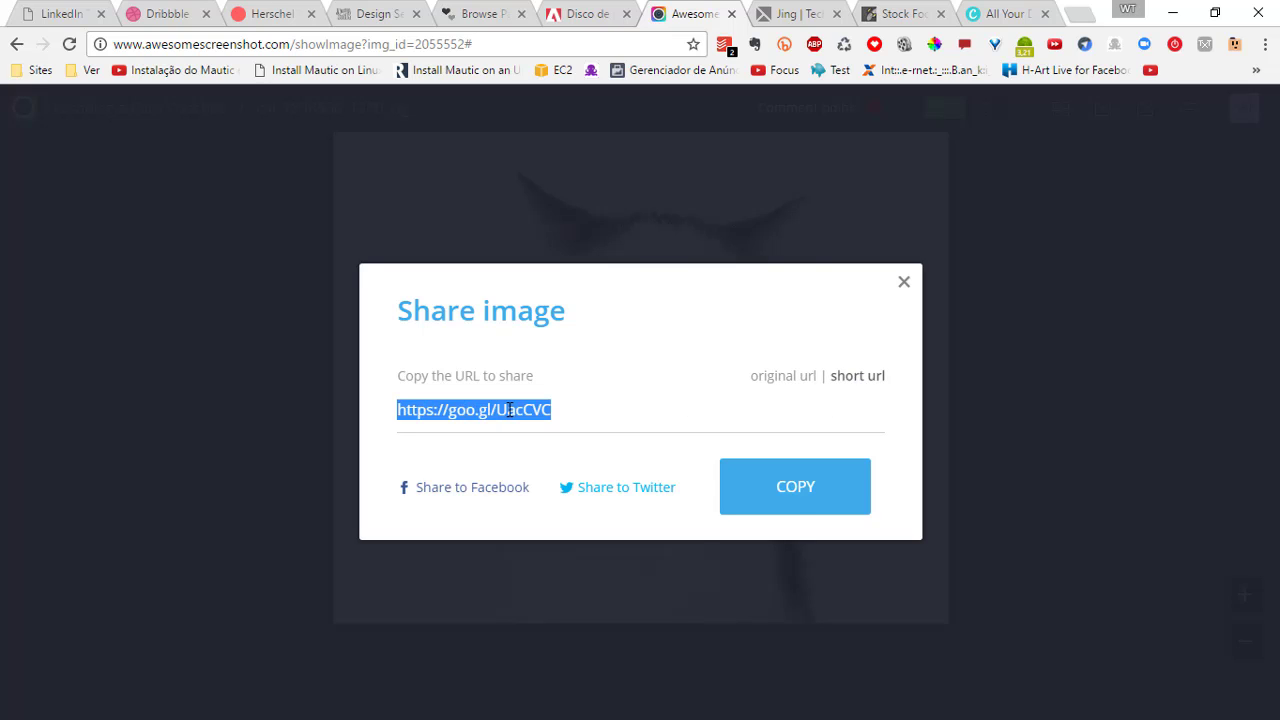
click(820, 500)
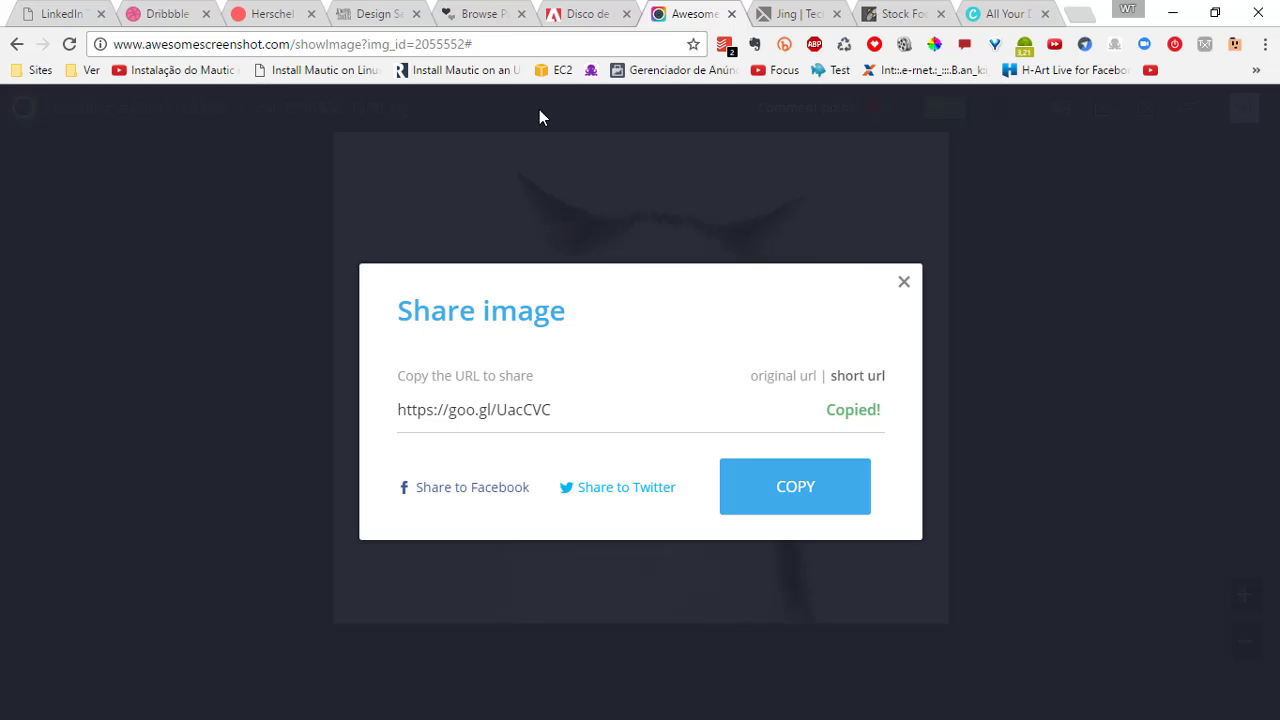
Open the copied short link to the shared cat image in a new incognito window
key(ctrl+shift+n)
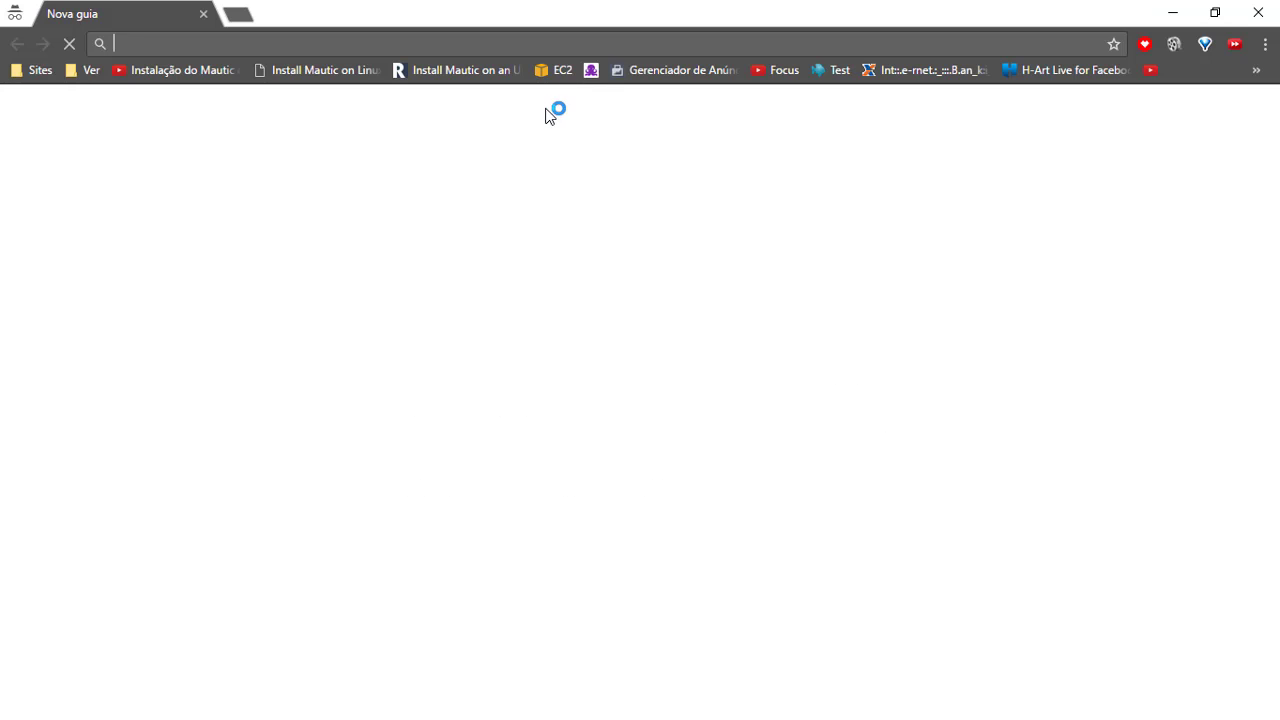
key(ctrl+v)
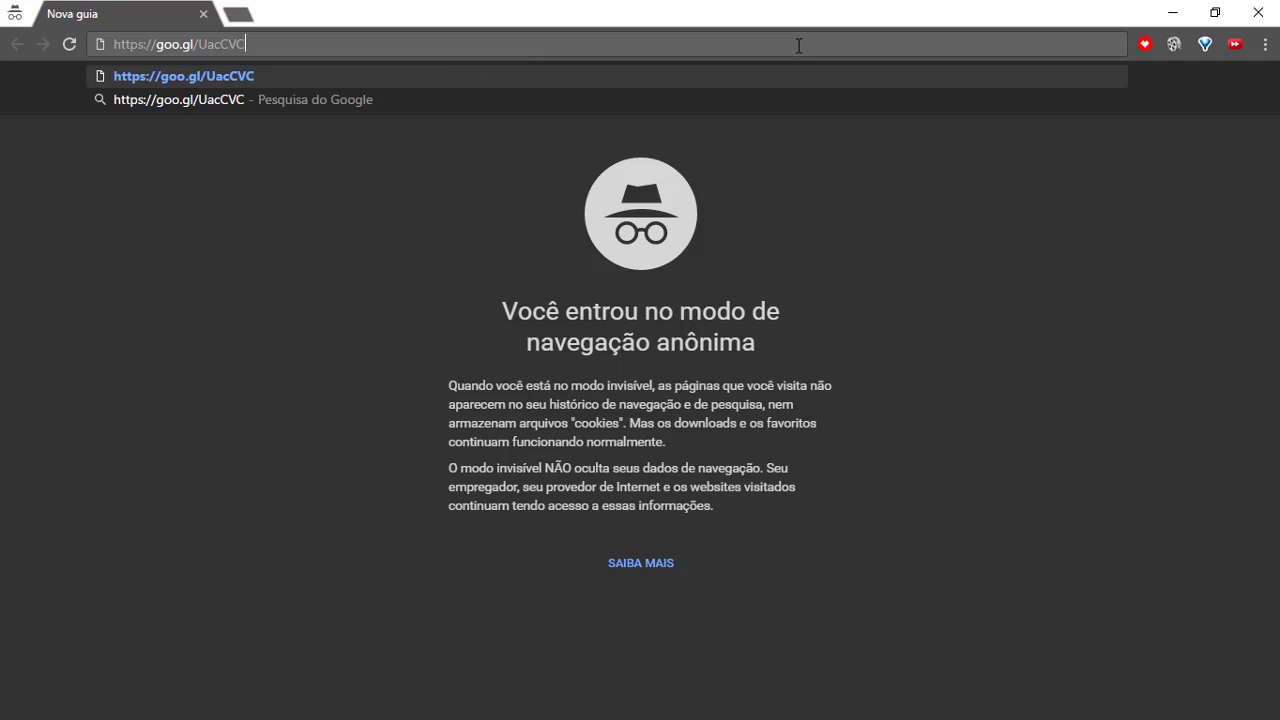
key(Return)
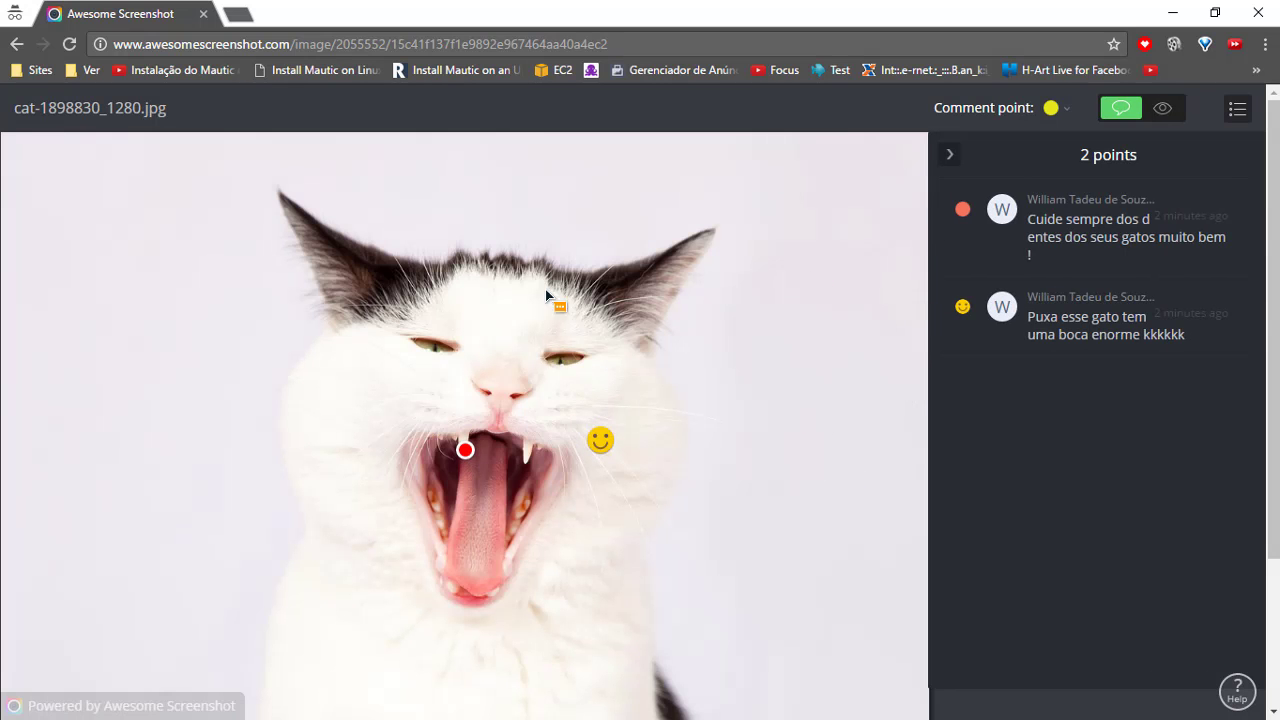
Try to post the reply "realmente ele tem!" to the comment on the smiley point beside the cat's mouth
scroll(553, 374, down, 2)
scroll(553, 374, down, 1)
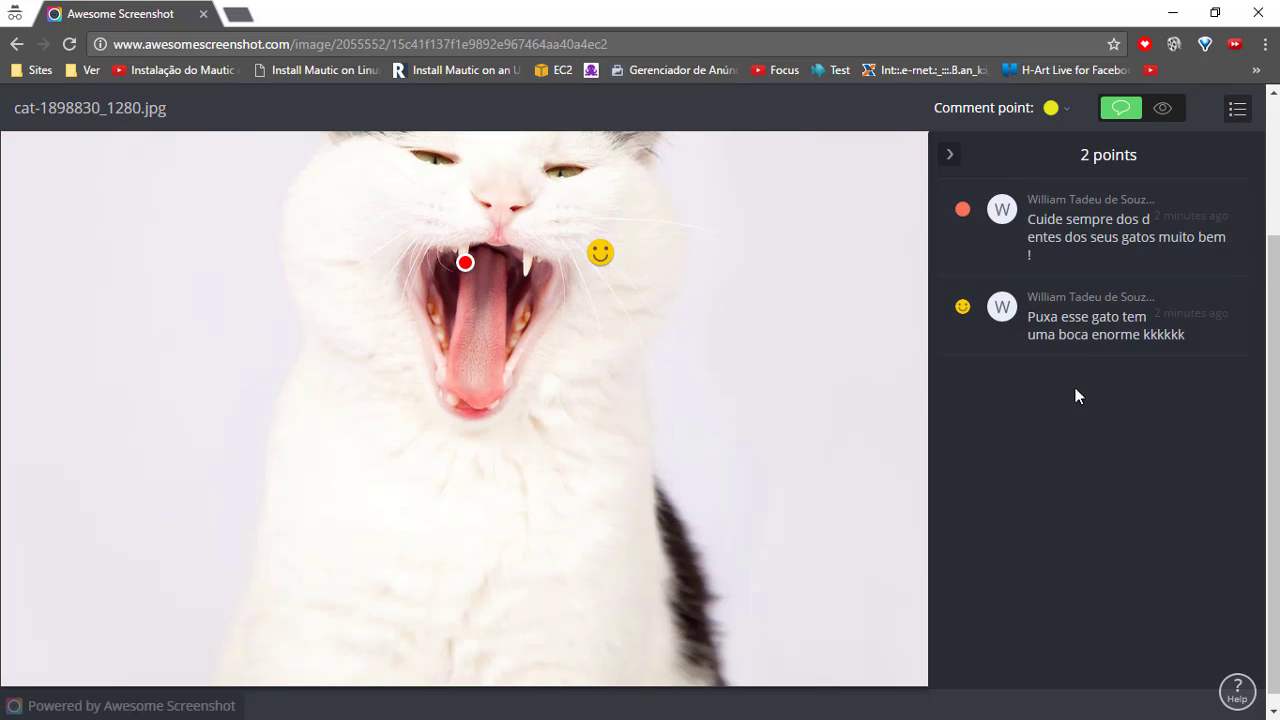
click(602, 258)
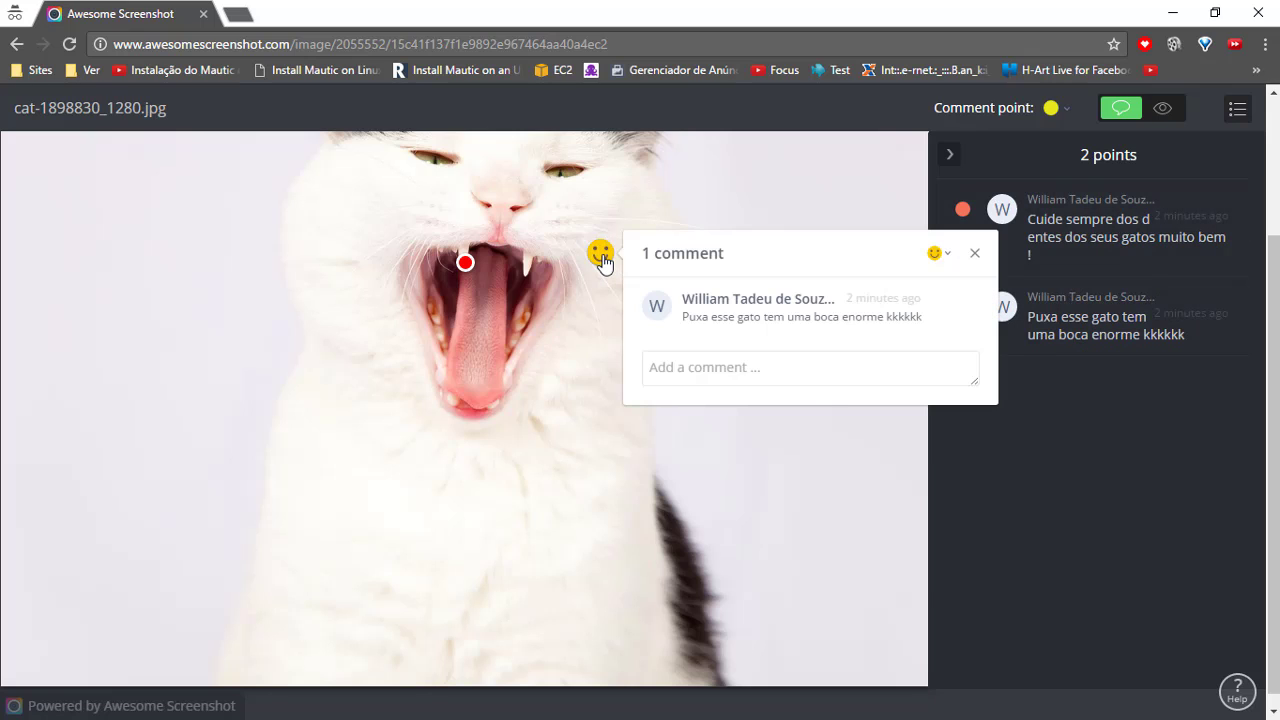
click(698, 367)
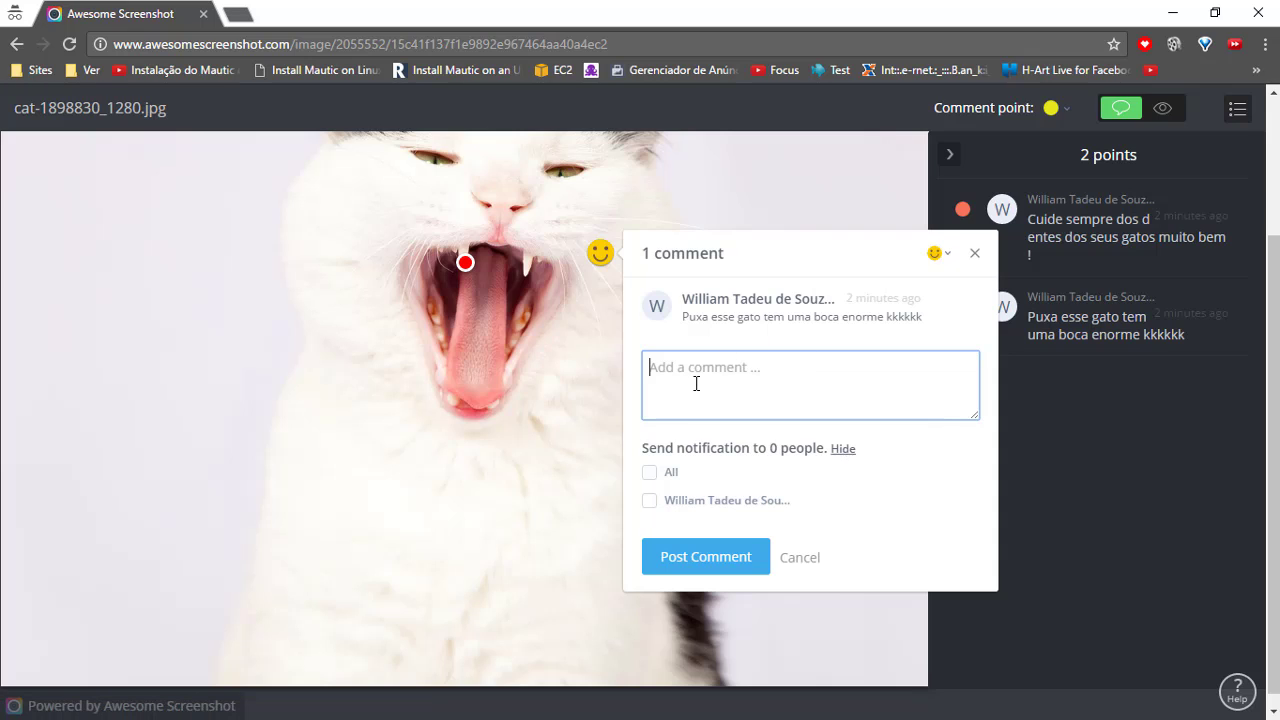
text(realmente ele tem!)
click(694, 561)
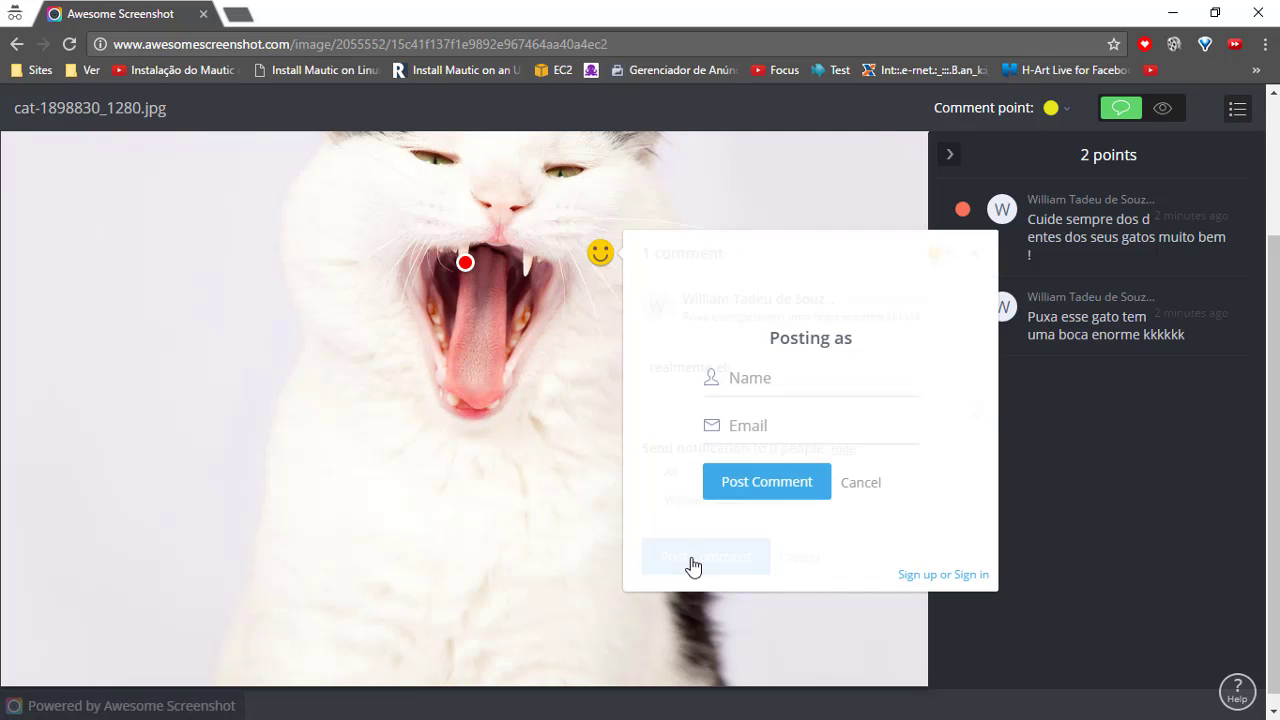
View the sign-up and sign-in page offered for commenters, close it, and cancel the guest posting form
click(930, 578)
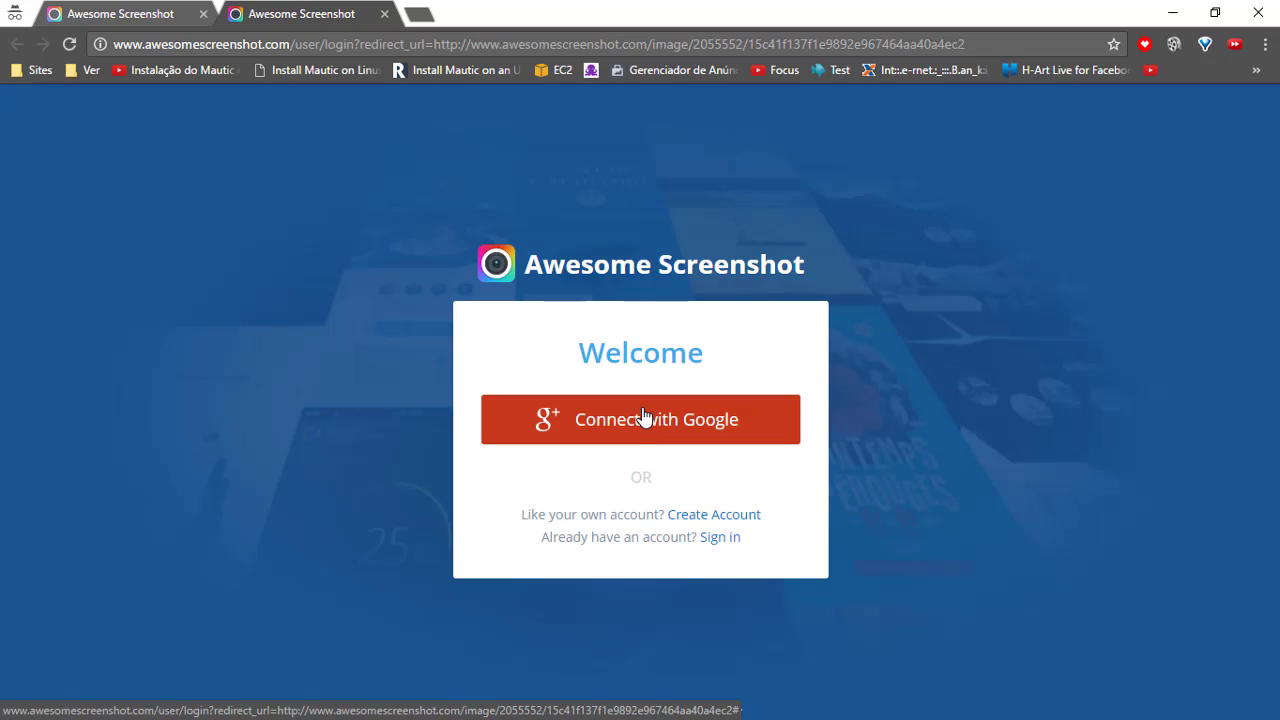
click(385, 15)
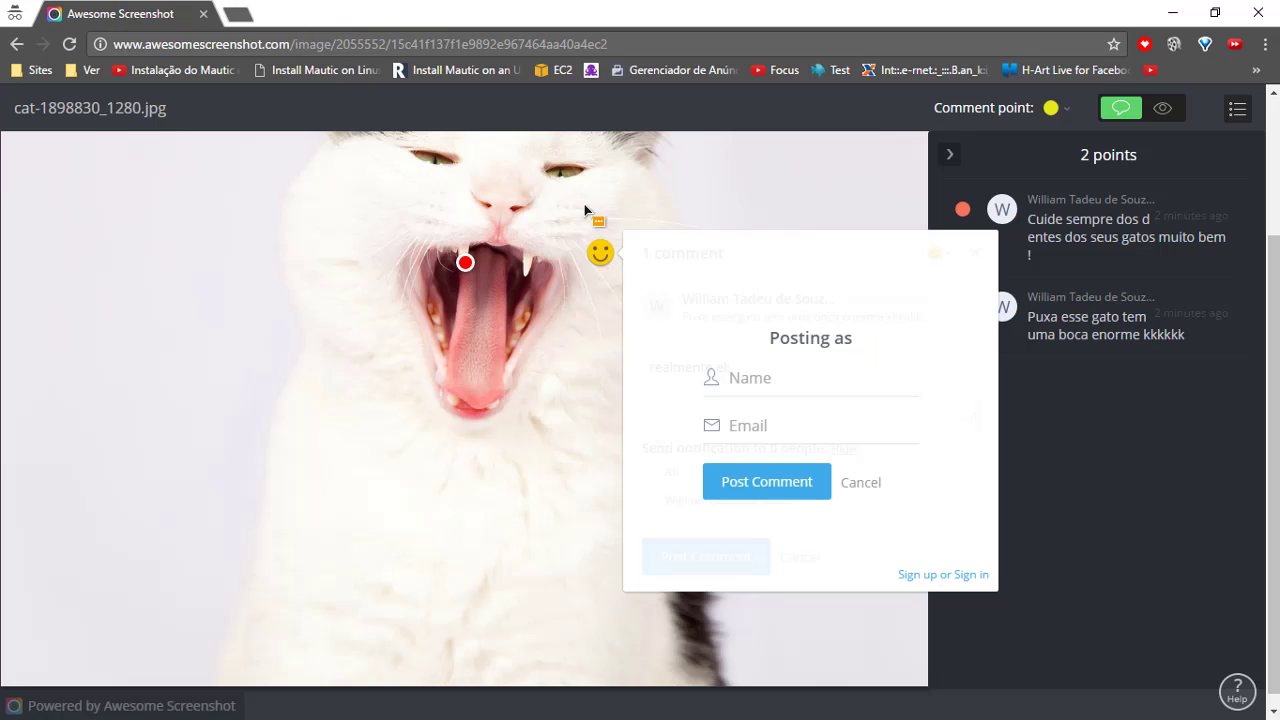
click(858, 486)
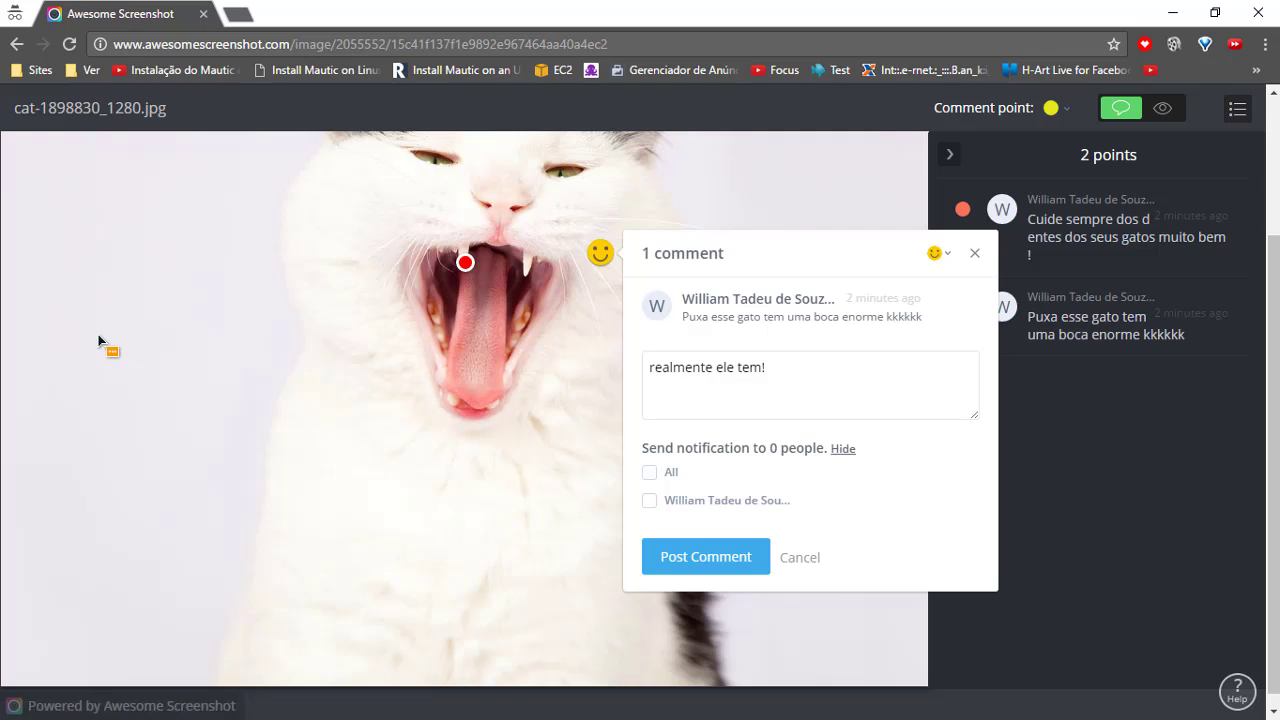
Close the incognito window with the shared cat image and return to the Jing page
scroll(108, 346, up, 2)
scroll(372, 288, down, 1)
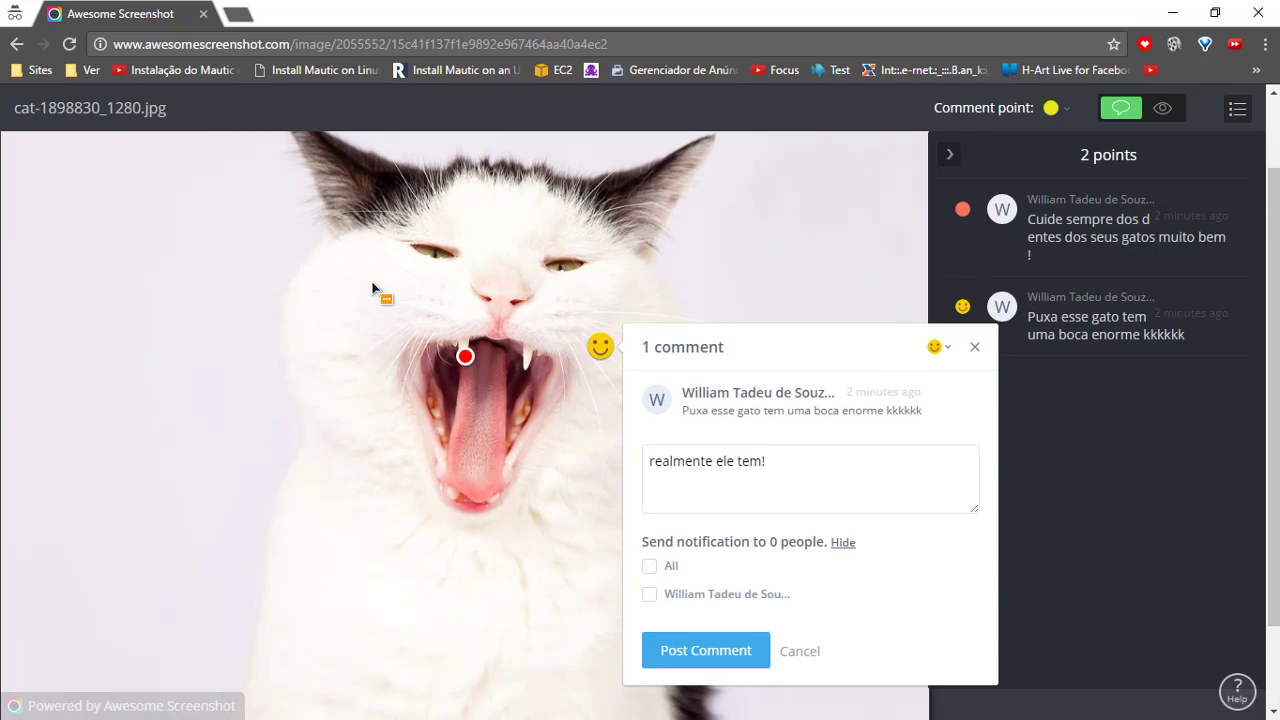
click(203, 13)
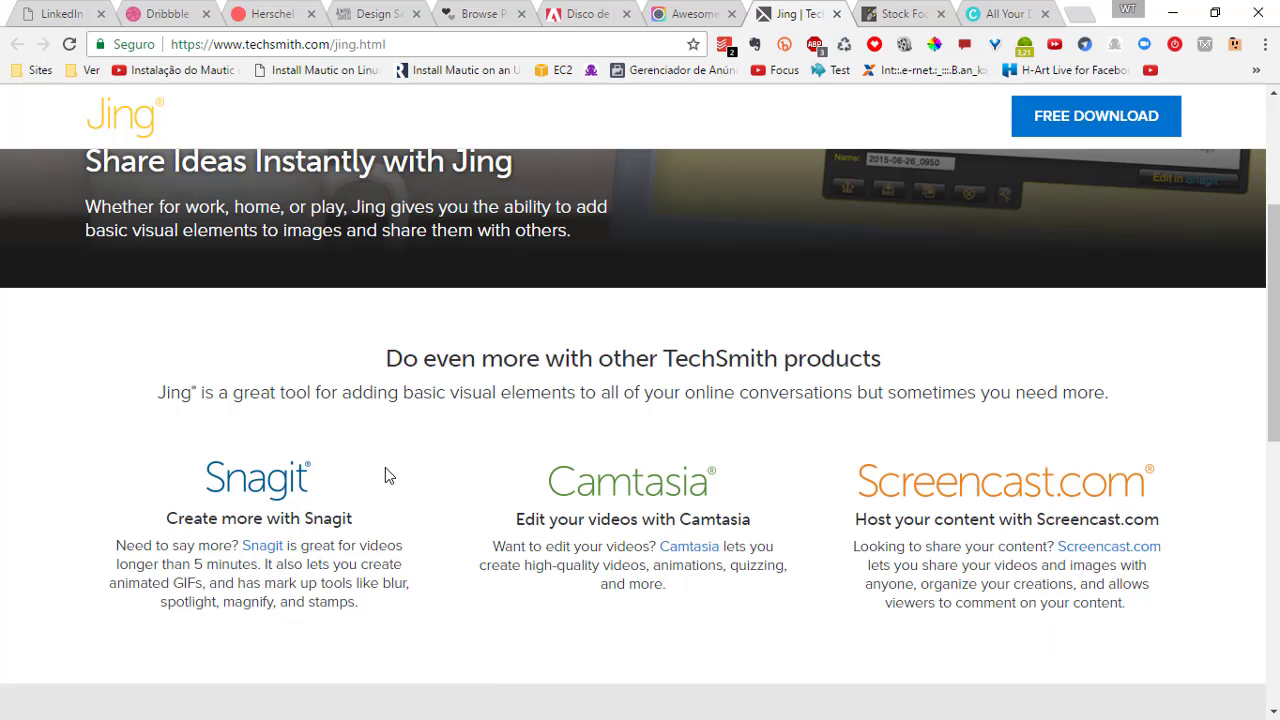
Request the free Windows download of Jing from TechSmith and cancel saving jing.exe
scroll(386, 472, up, 1)
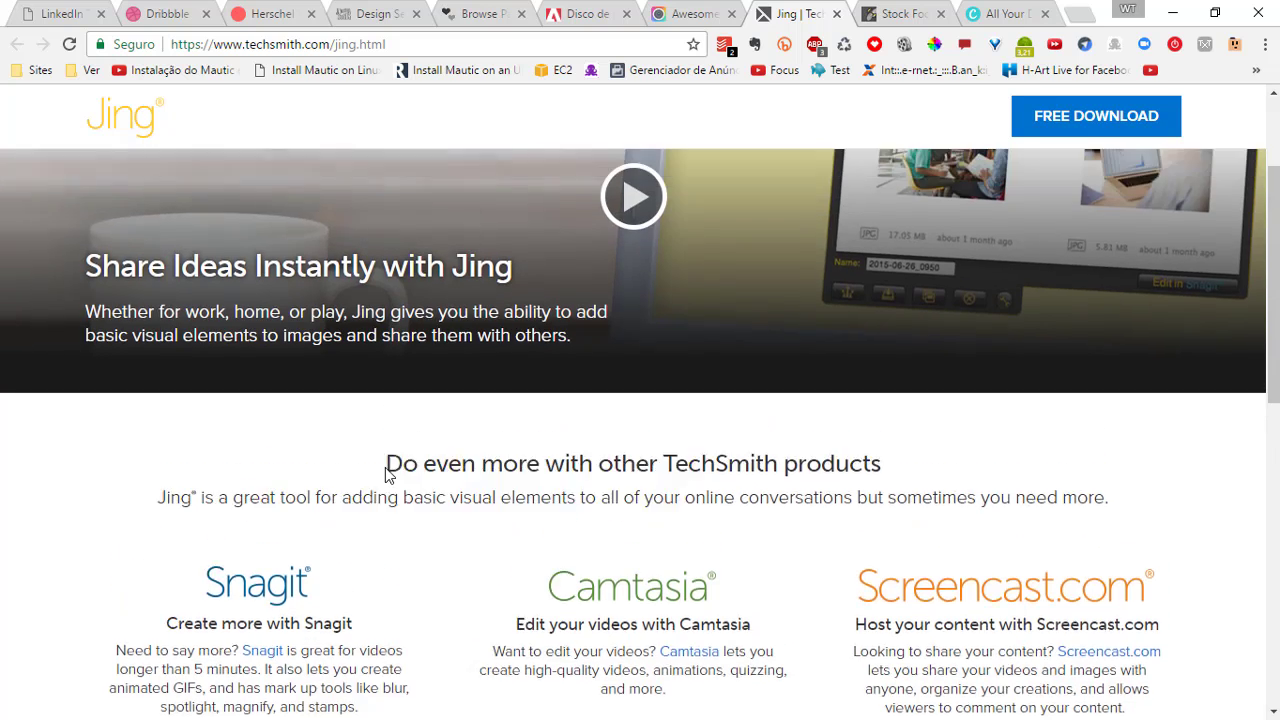
scroll(386, 472, down, 2)
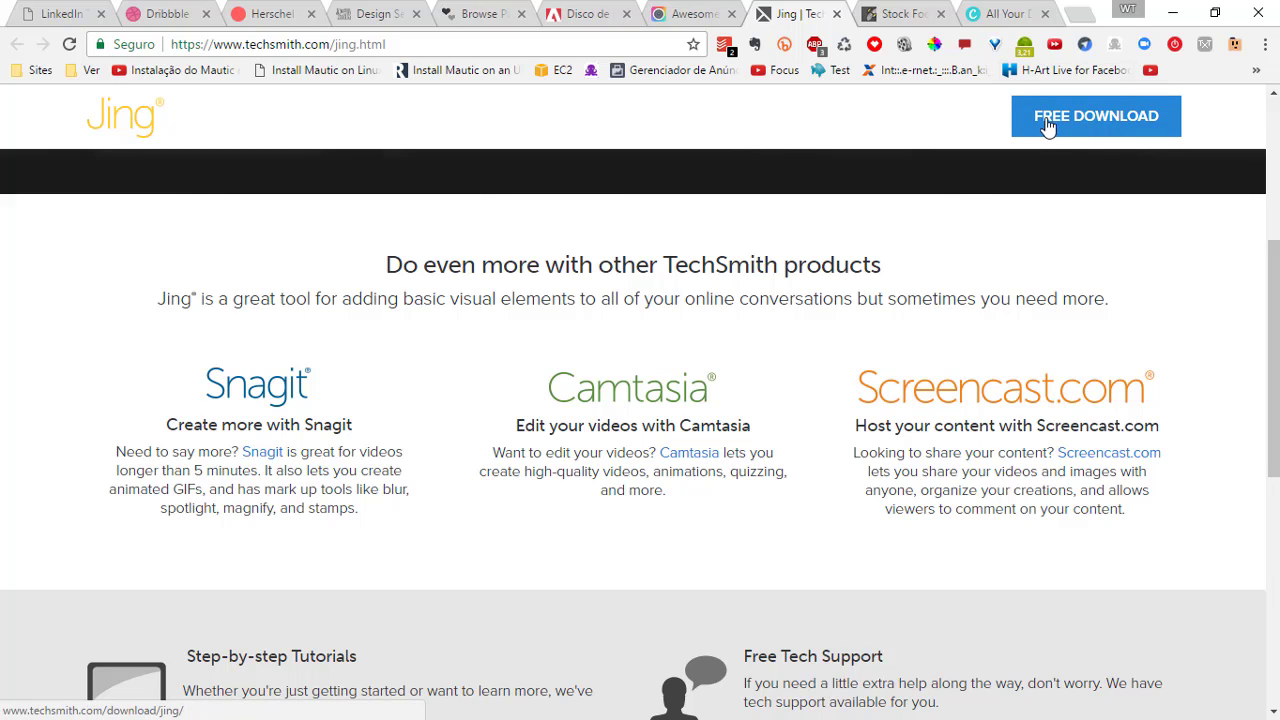
scroll(514, 371, up, 3)
scroll(512, 375, down, 3)
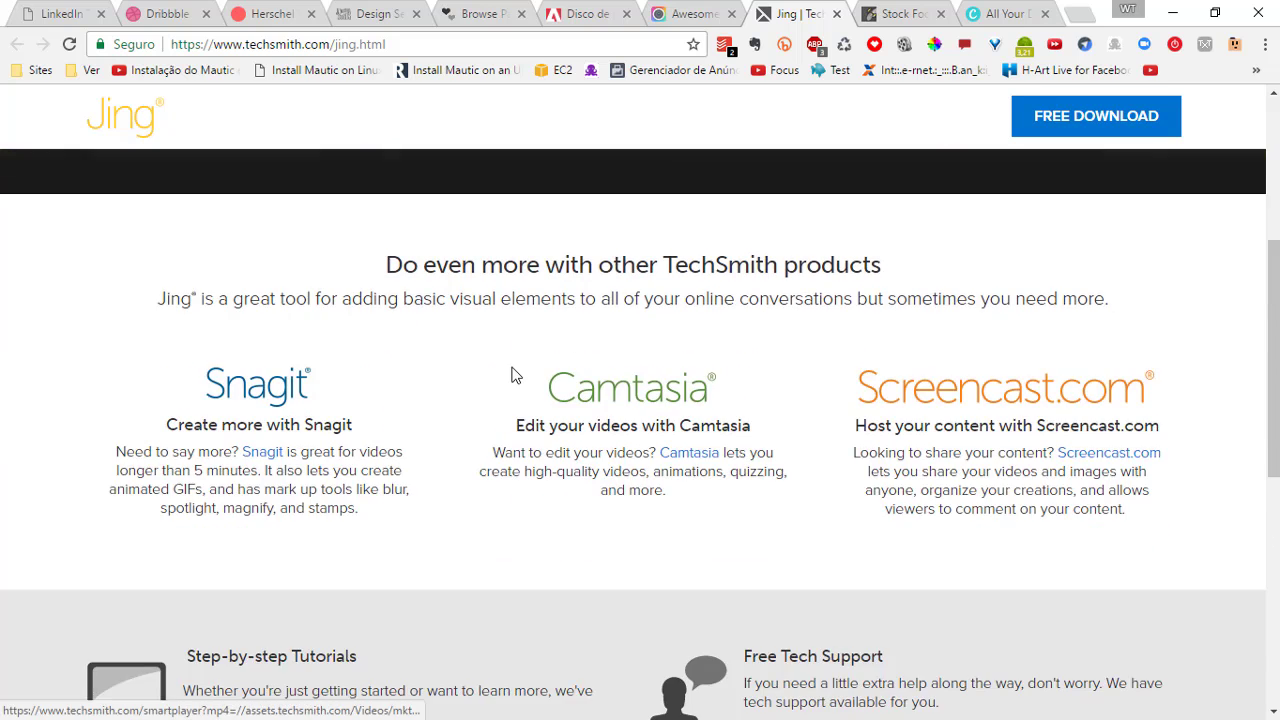
click(1060, 120)
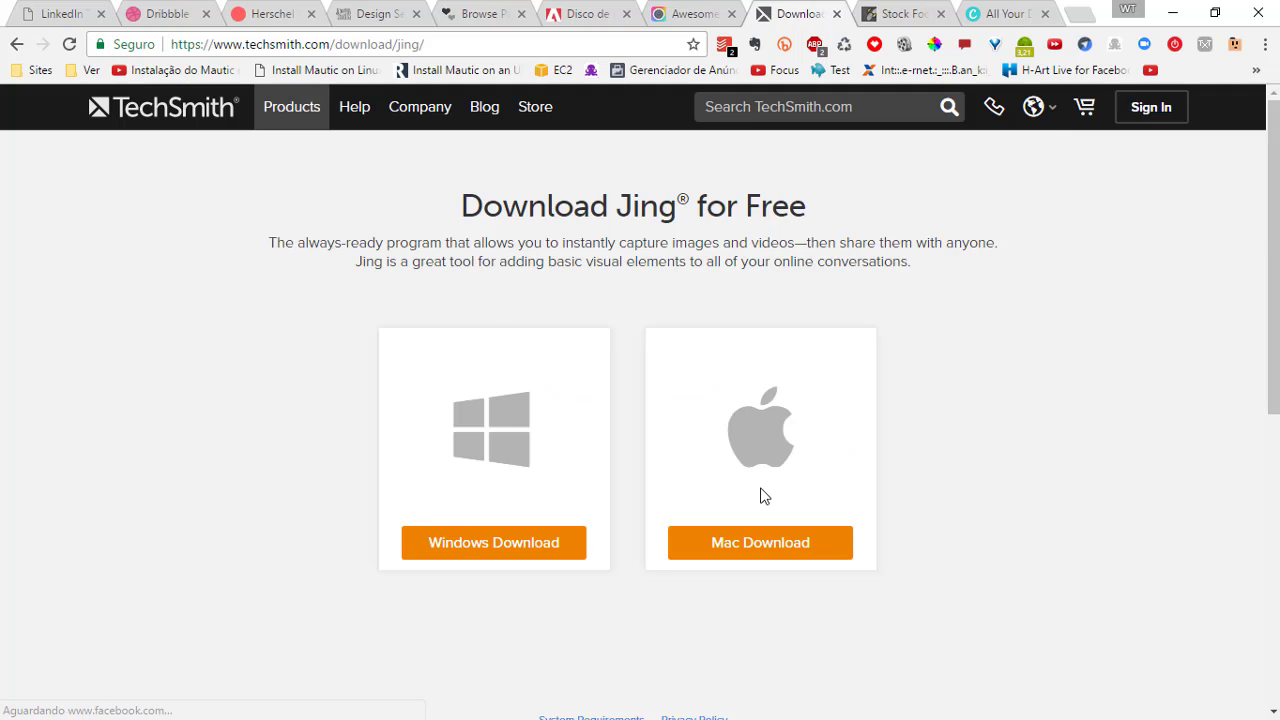
click(509, 546)
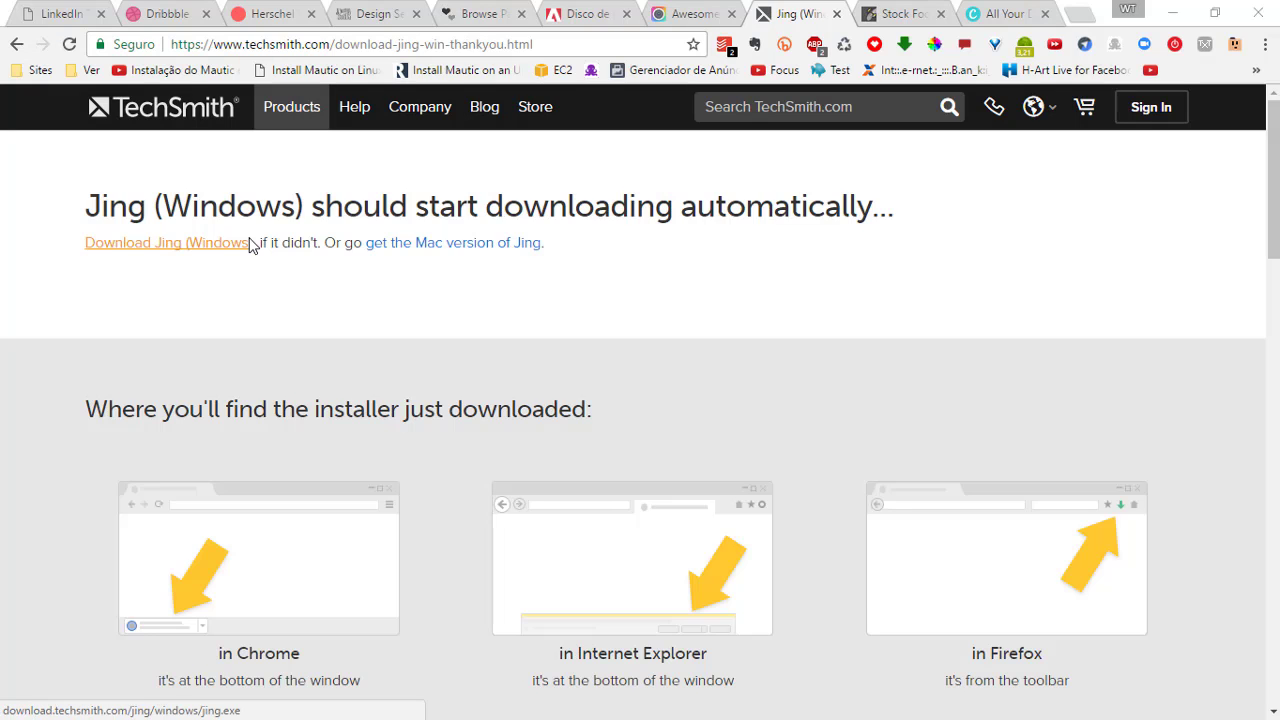
click(251, 243)
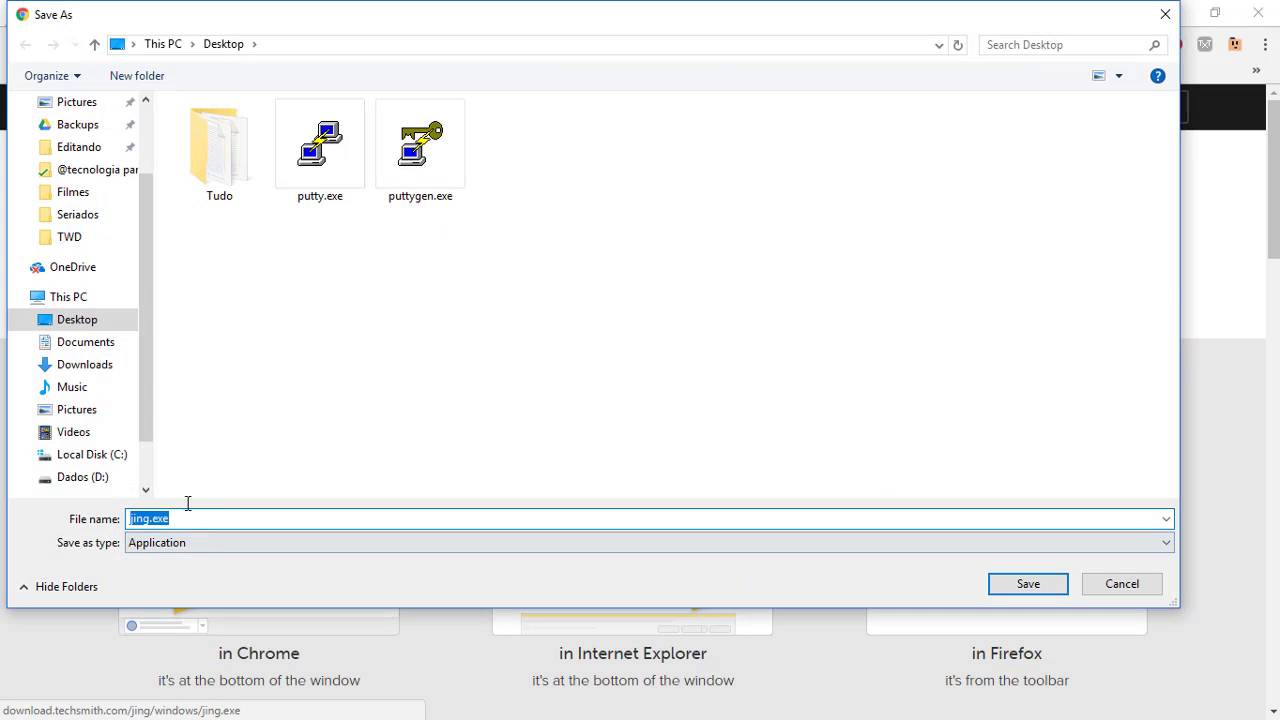
click(1120, 585)
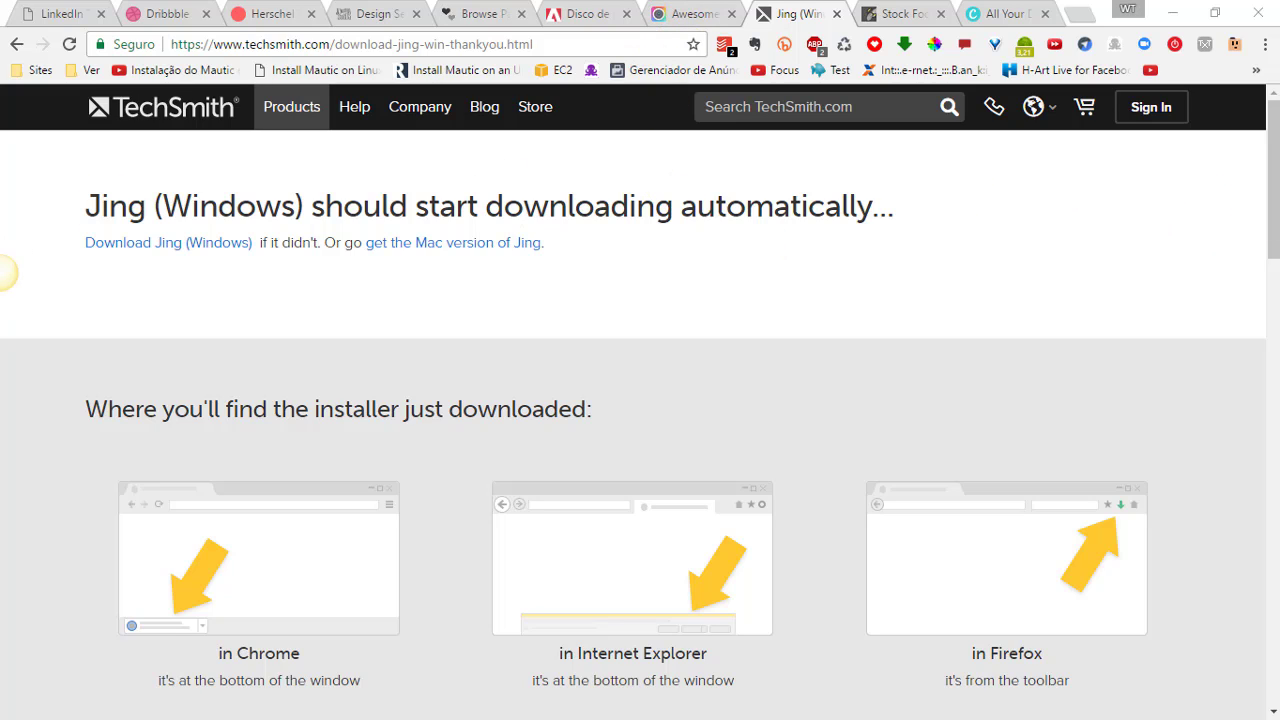
mouse_move(12, 248)
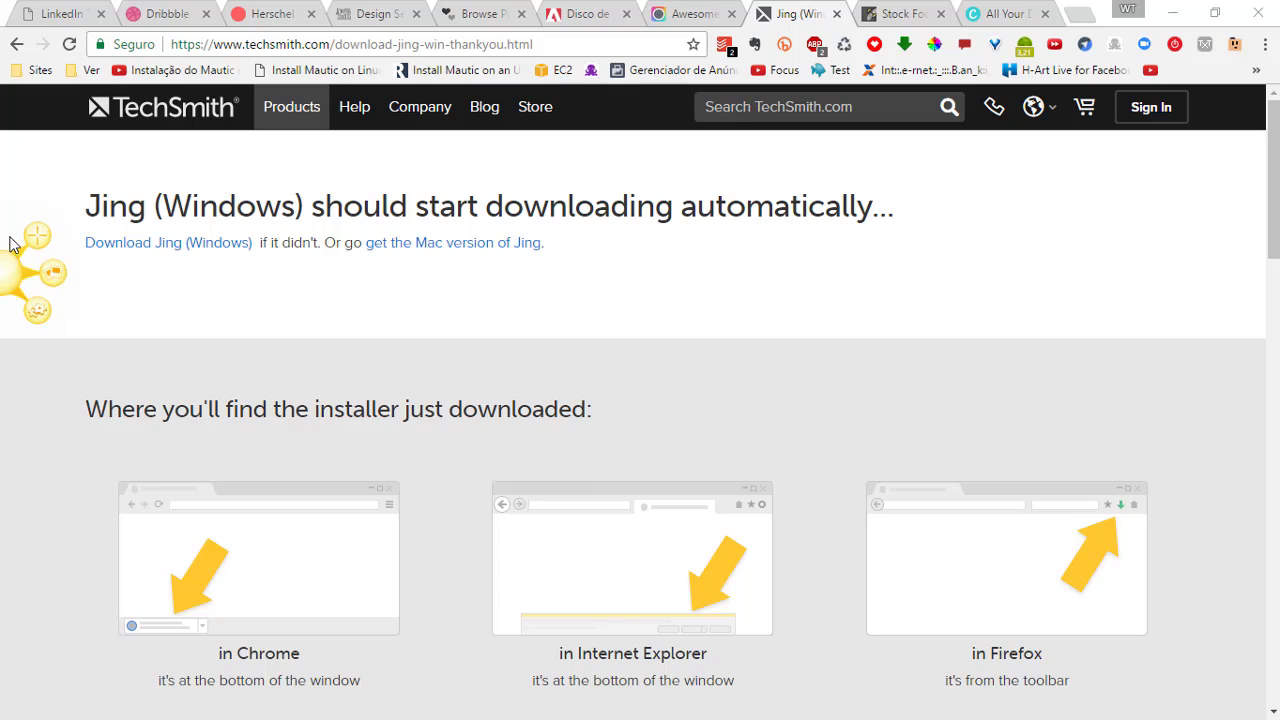
click(37, 245)
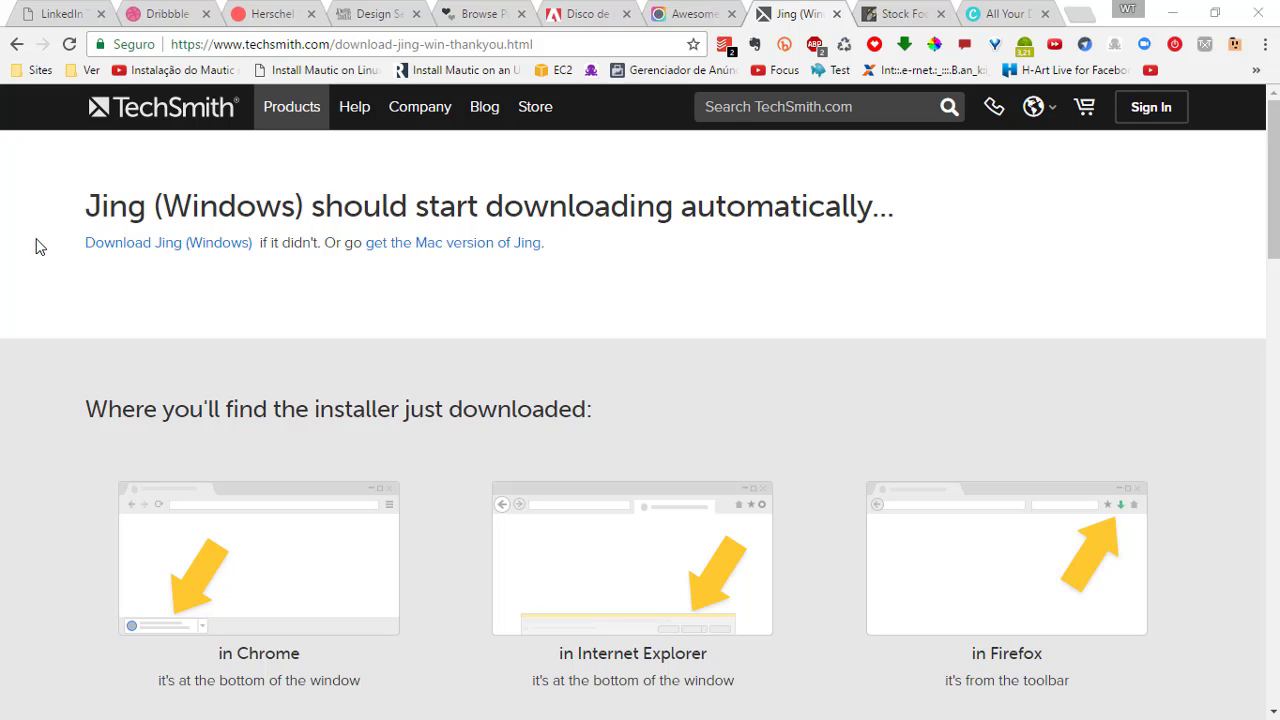
key(Escape)
Capture a 1246 x 603 image of the Jing download page's content area with Jing
mouse_move(38, 238)
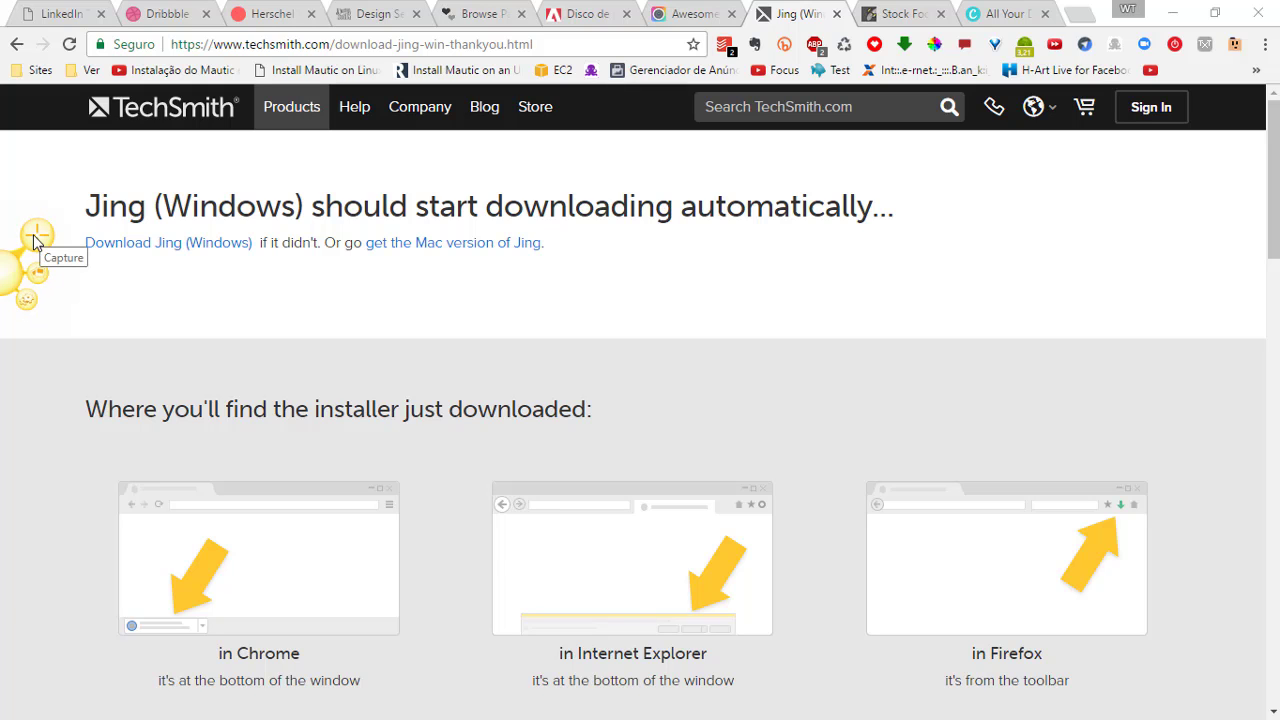
click(36, 240)
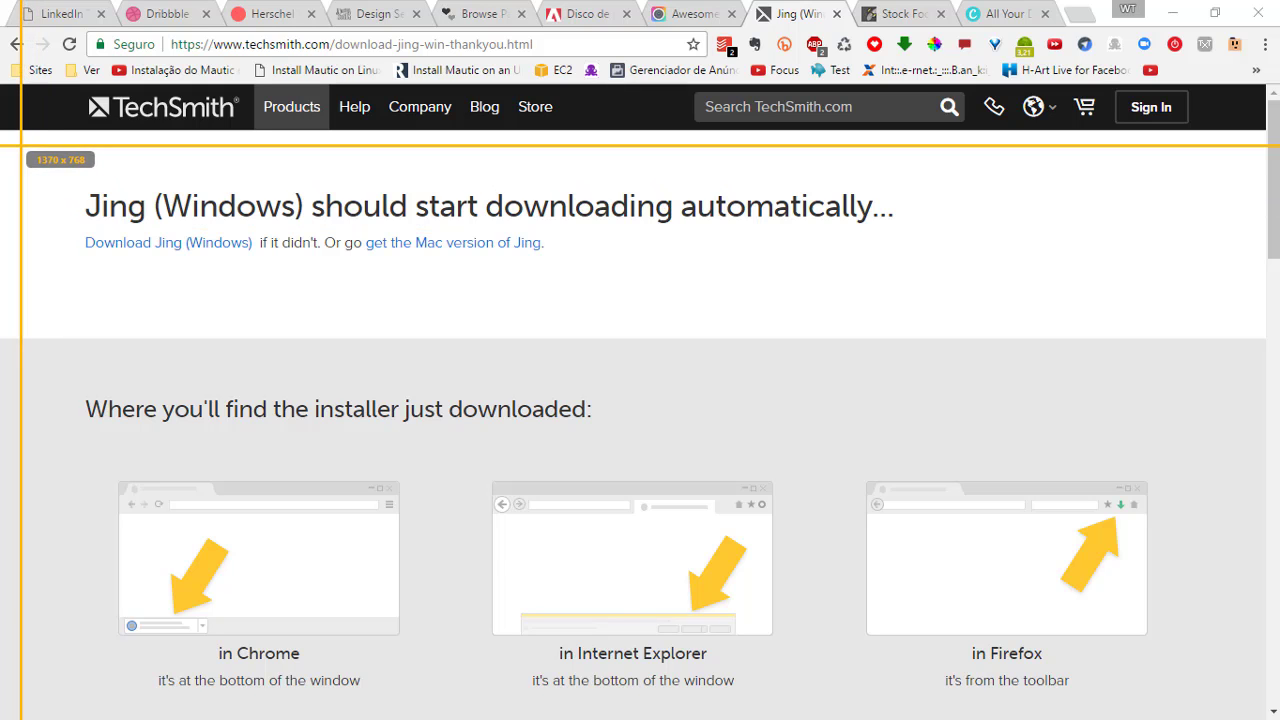
drag(19, 145, 1190, 710)
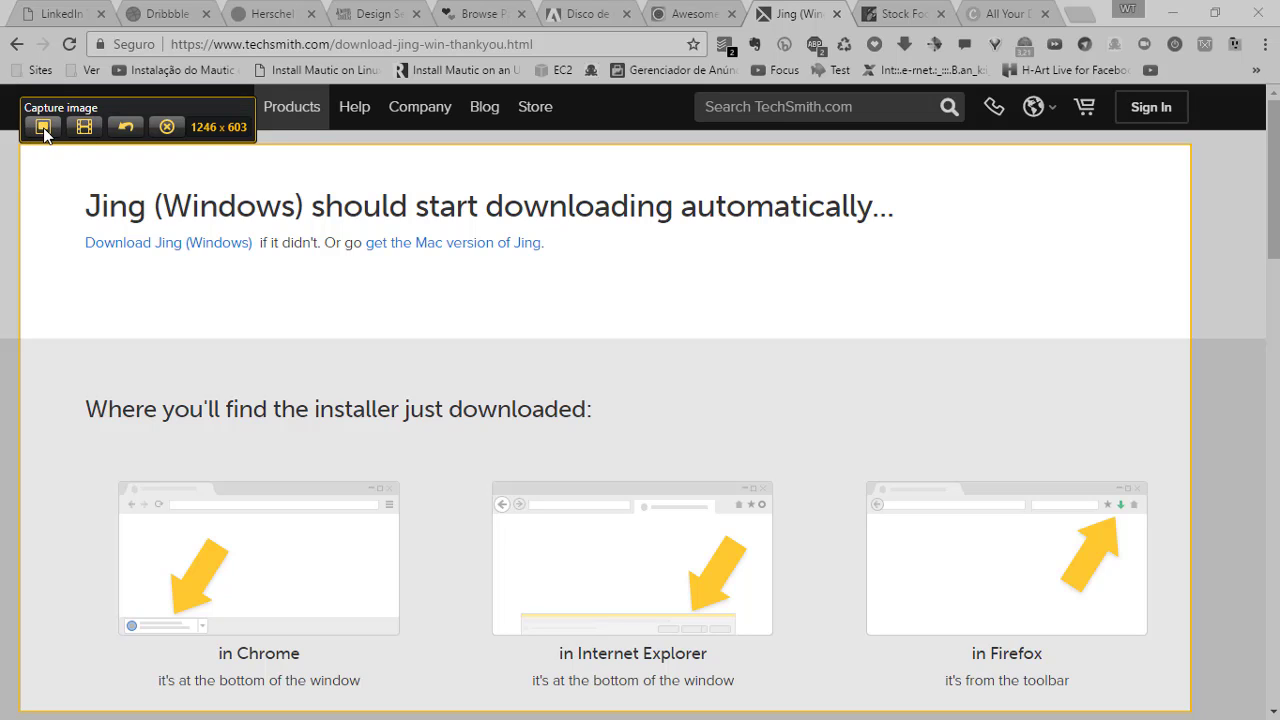
click(43, 128)
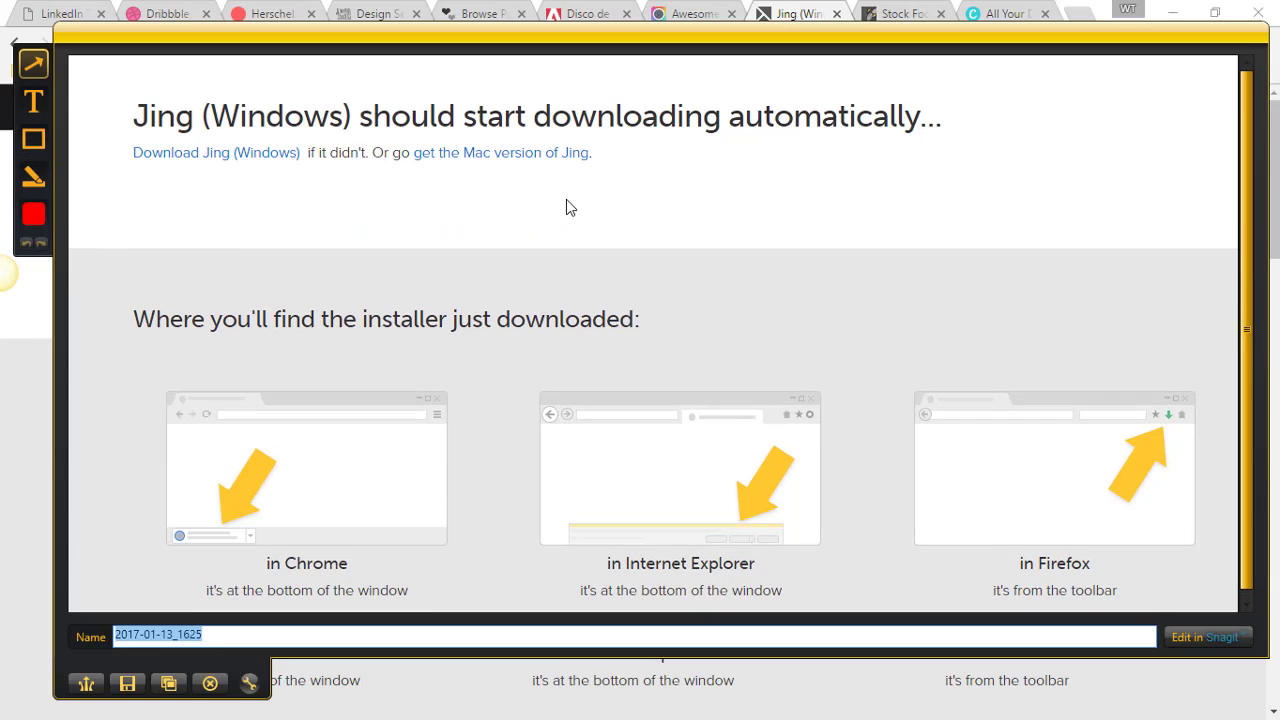
Draw five red arrows on the capture that converge on the Internet Explorer illustration from above and the side
click(34, 66)
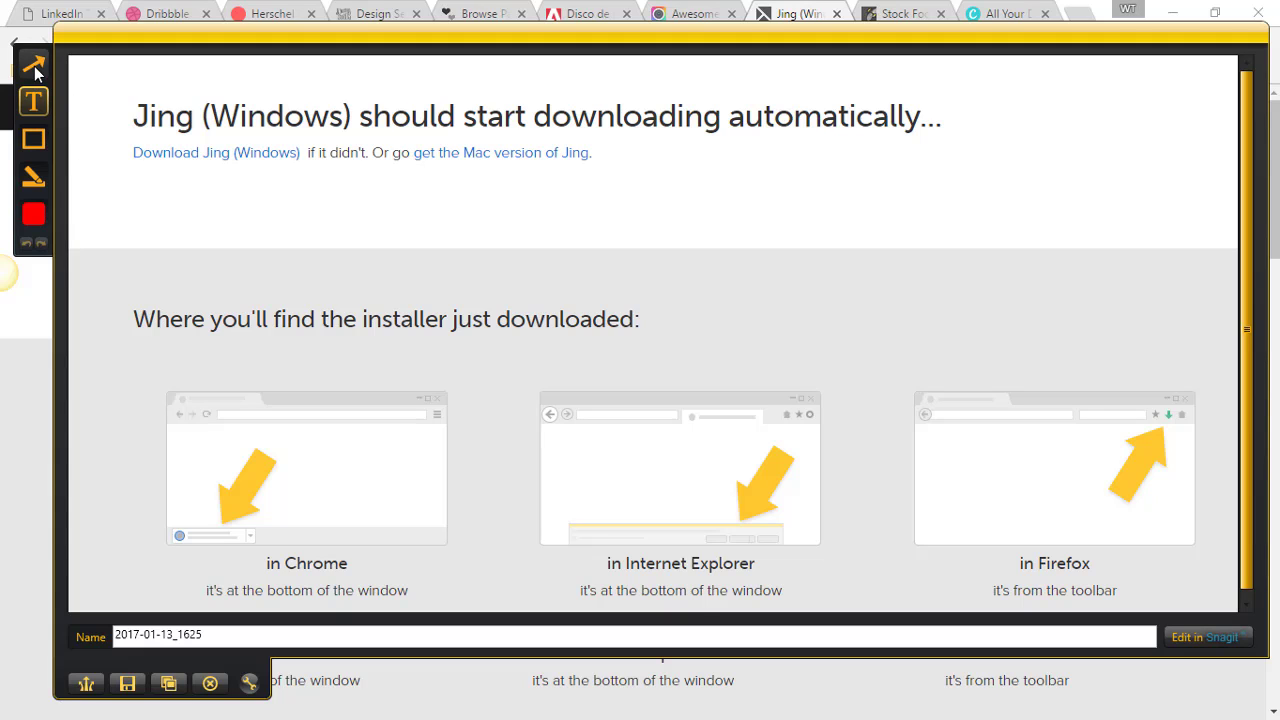
mouse_move(143, 346)
mouse_down()
mouse_move(449, 172)
mouse_move(725, 477)
mouse_up()
mouse_move(316, 213)
mouse_down()
mouse_move(757, 458)
mouse_move(745, 452)
mouse_up()
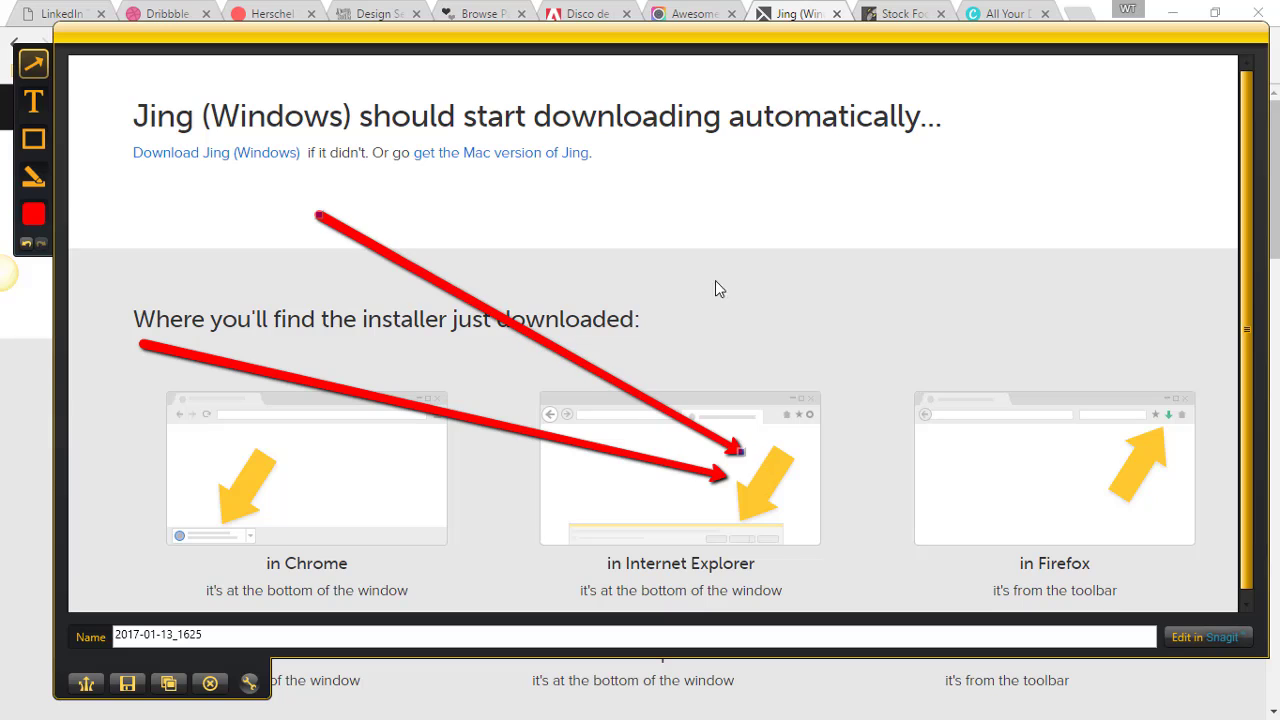
drag(665, 210, 745, 418)
mouse_move(757, 200)
mouse_down()
mouse_move(786, 297)
mouse_move(780, 395)
mouse_up()
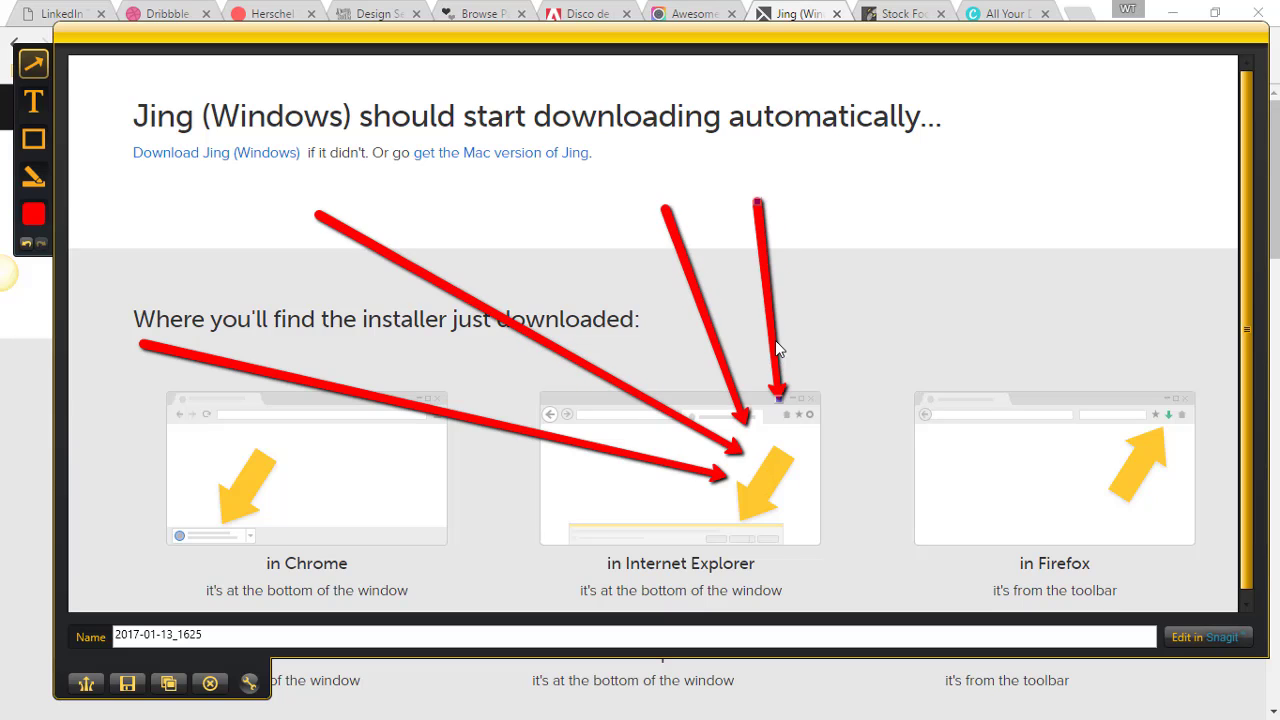
drag(897, 208, 805, 418)
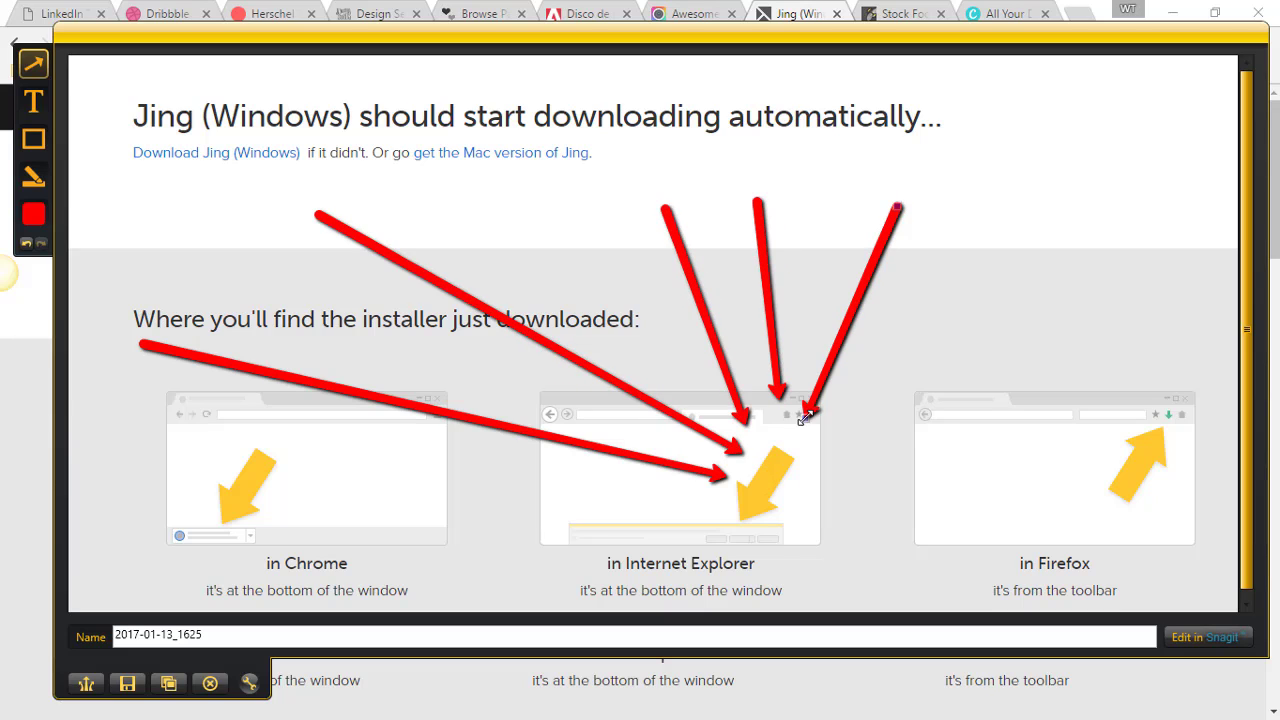
Draw a red-framed text box over the end of the capture's main heading, covering the tails of three arrows
click(29, 115)
drag(451, 104, 964, 242)
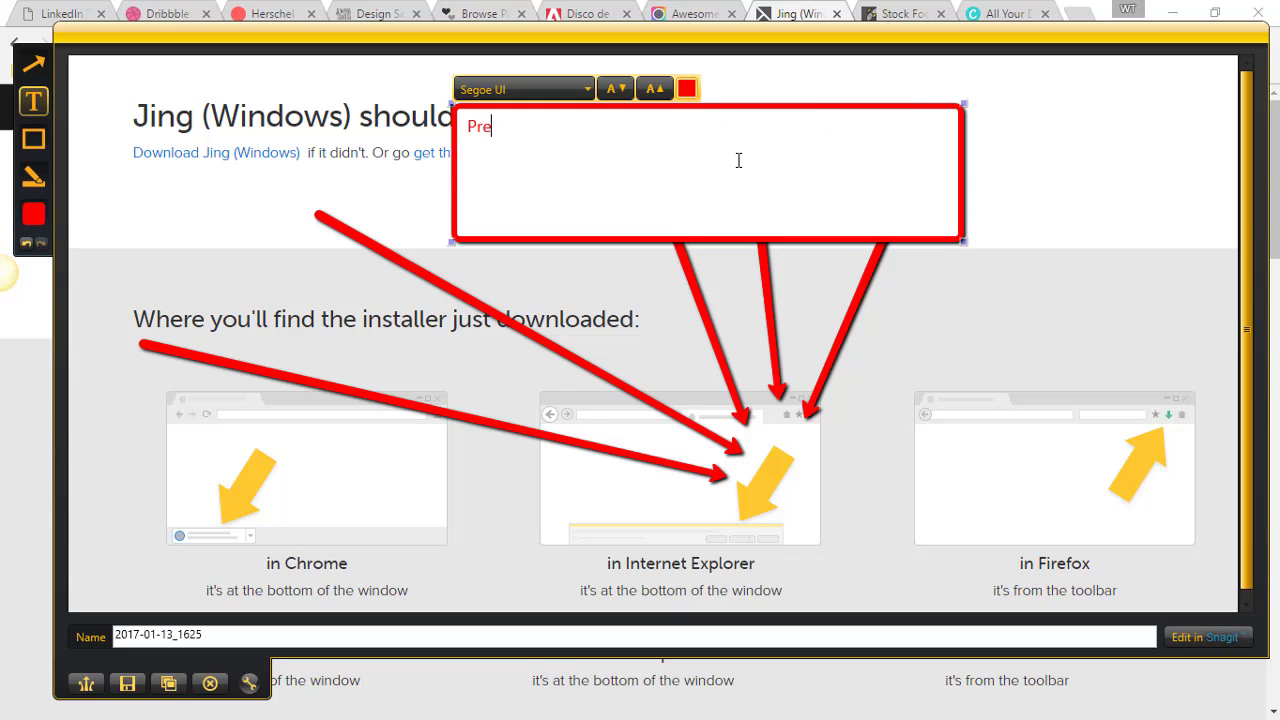